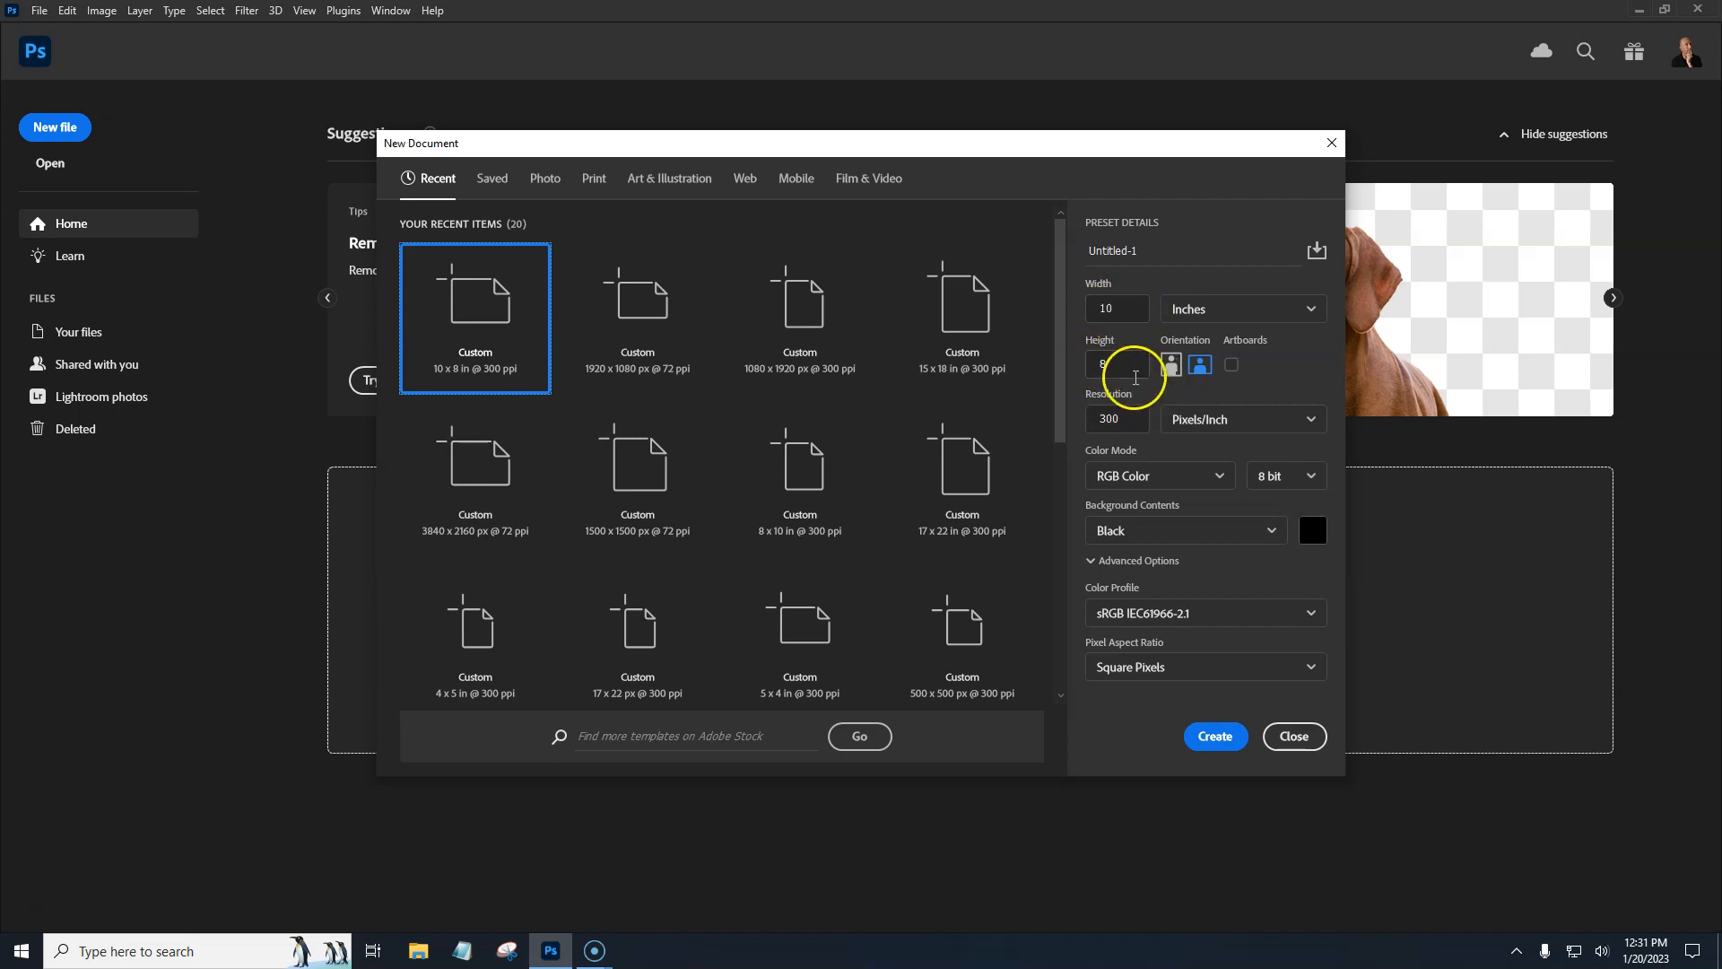
Create a 10 x 8 inch, 300 ppi document with a black background and add a dark red solid color fill layer named bg
left_click(1214, 735)
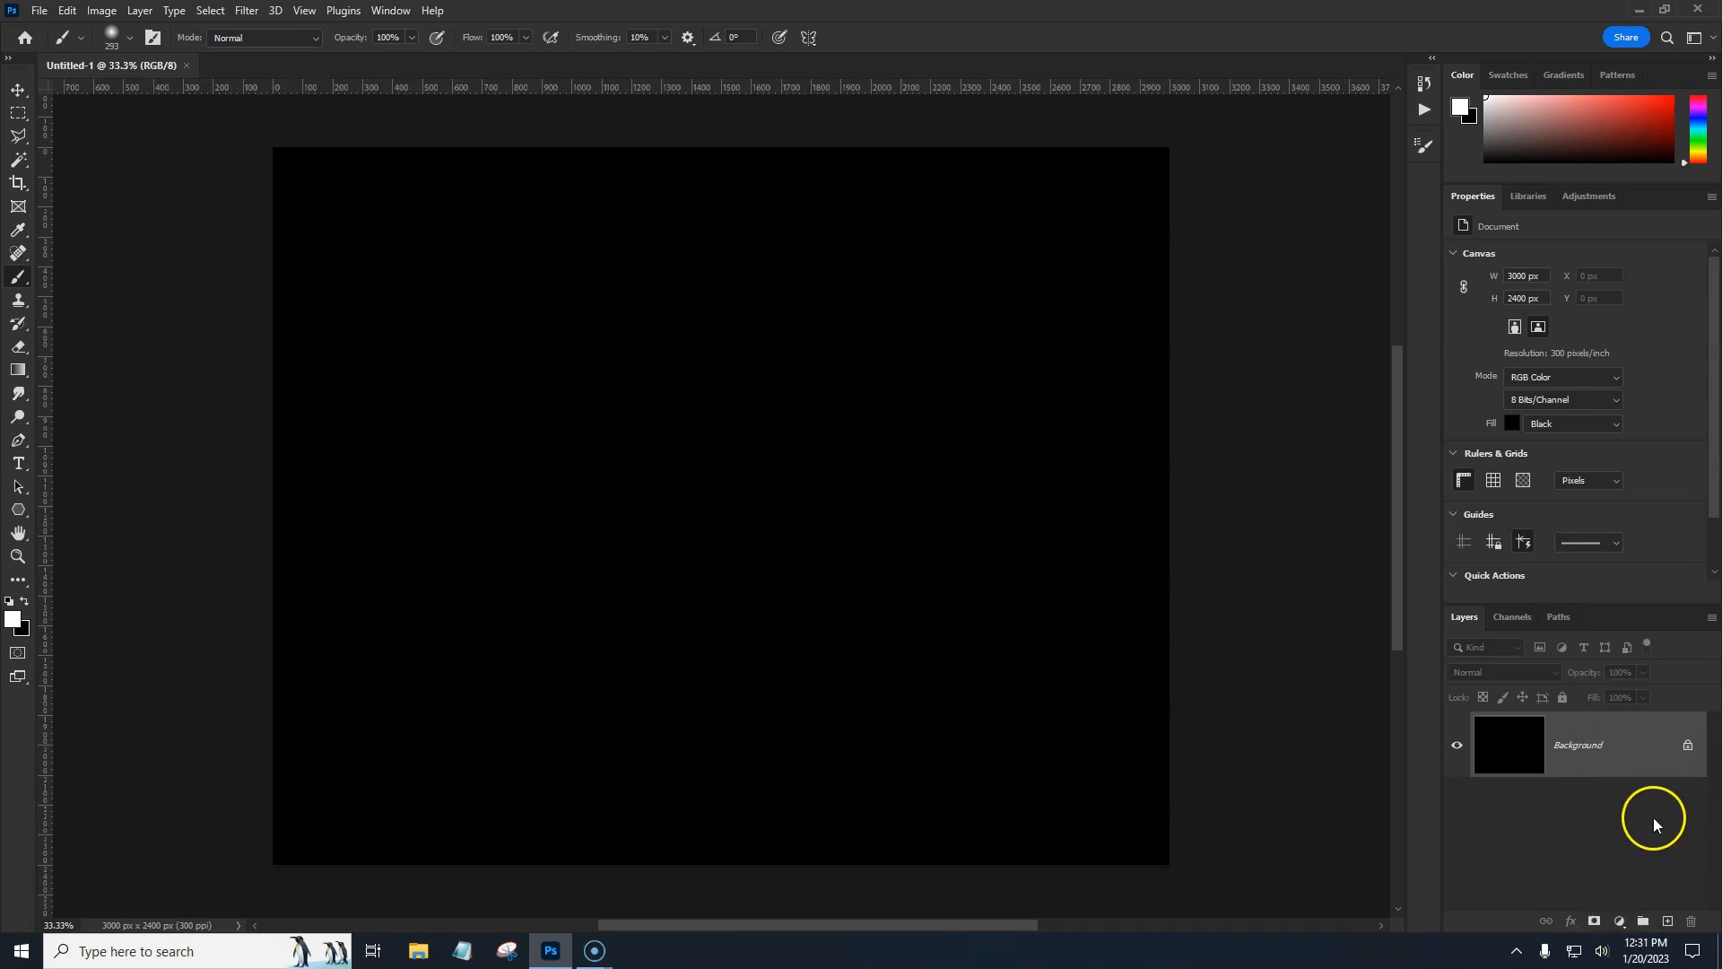
left_click(1619, 923)
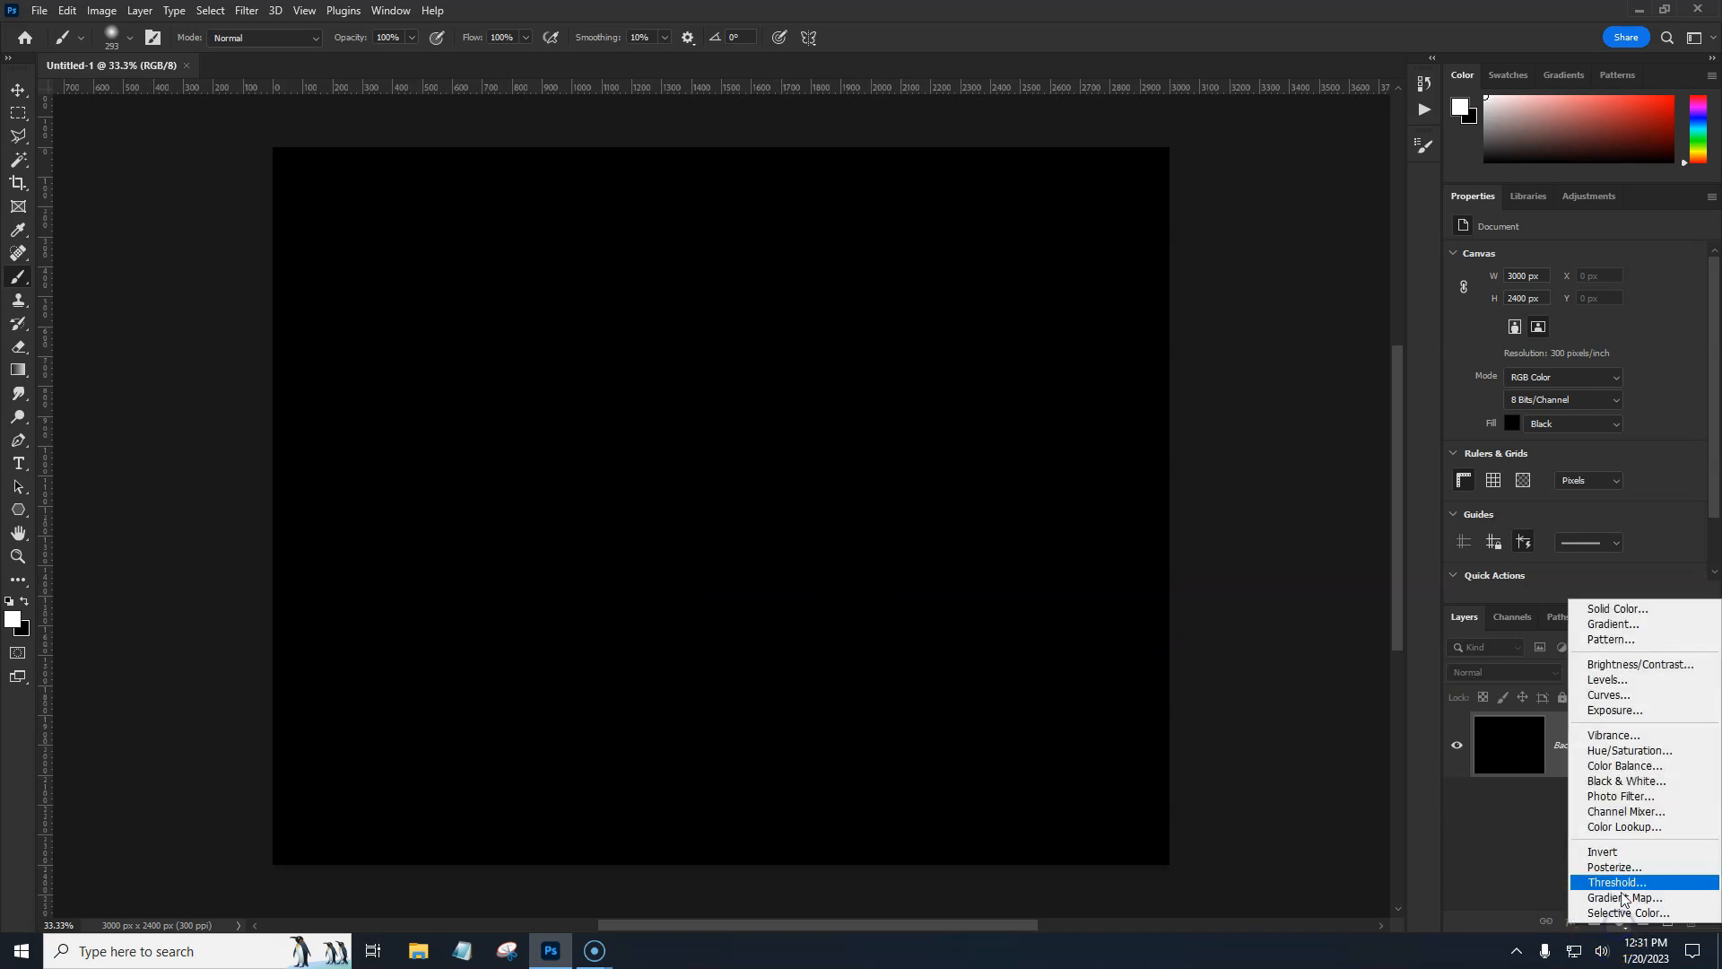
left_click(1629, 607)
left_click(1430, 299)
left_click(1451, 312)
left_click(1633, 229)
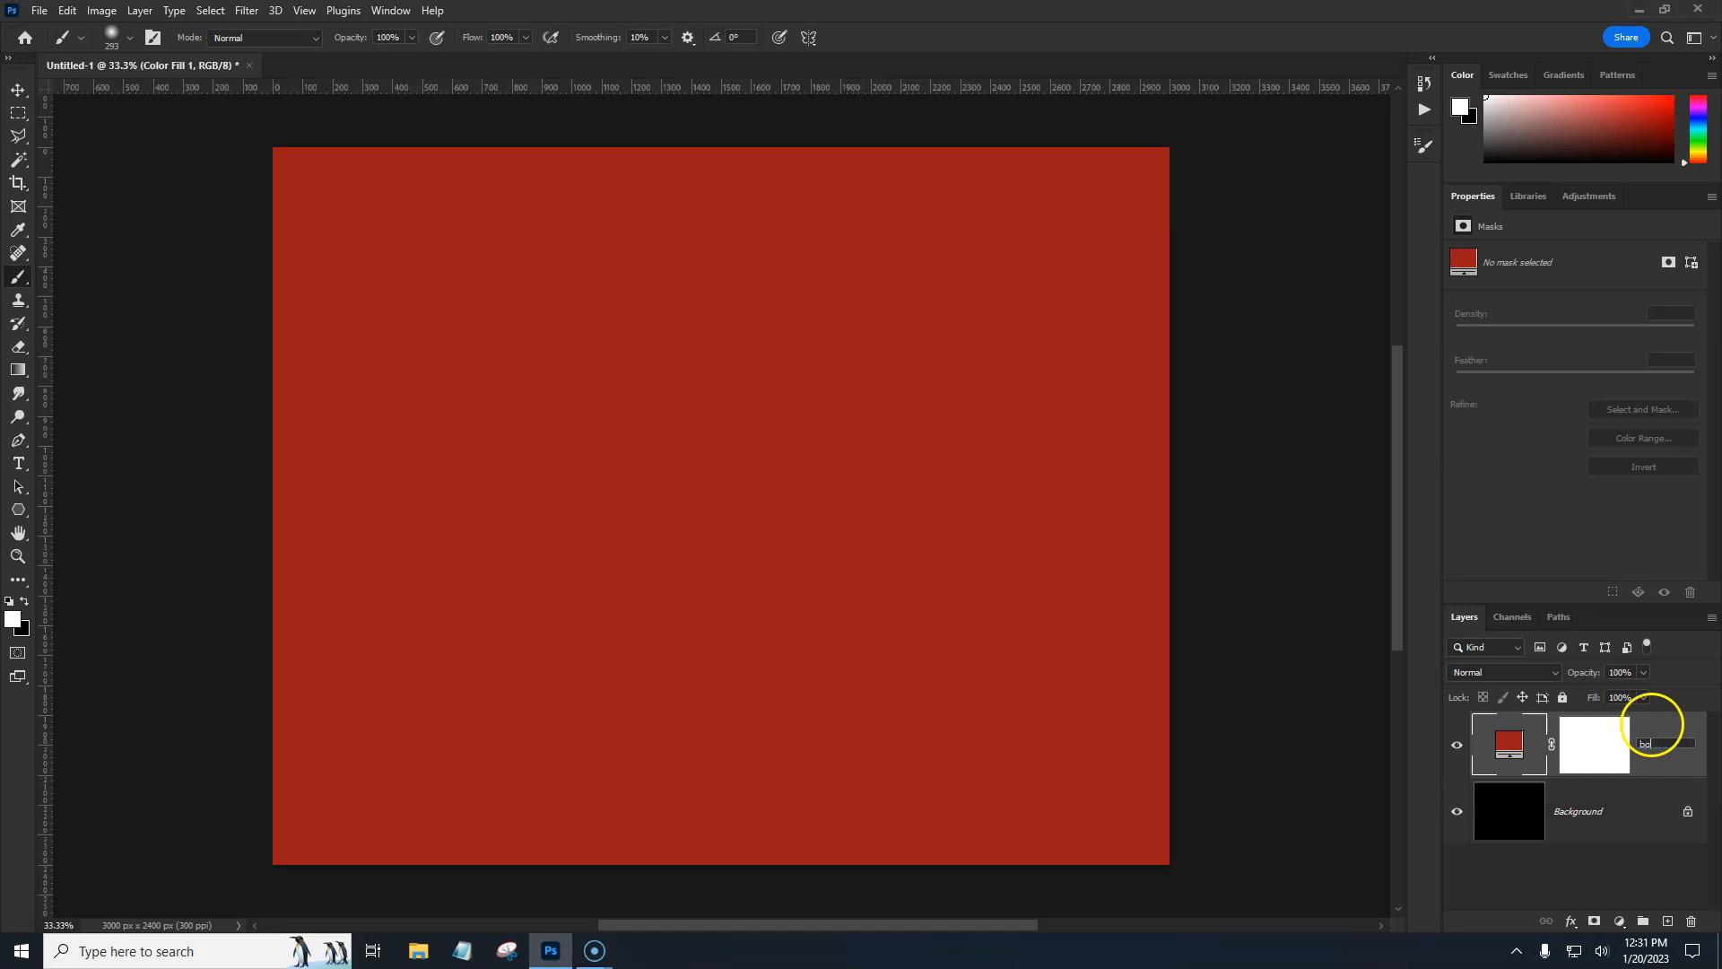
Change the bg layer's fill color to dark blue 092a41 and hide the layer
double_click(1515, 744)
left_click_drag(1370, 340, 1349, 374)
mouse_move(1493, 332)
left_mouse_down()
mouse_move(1490, 387)
mouse_move(1485, 327)
left_mouse_up()
mouse_move(1440, 255)
left_mouse_down()
mouse_move(1388, 346)
mouse_move(1360, 357)
mouse_move(1448, 400)
left_mouse_up()
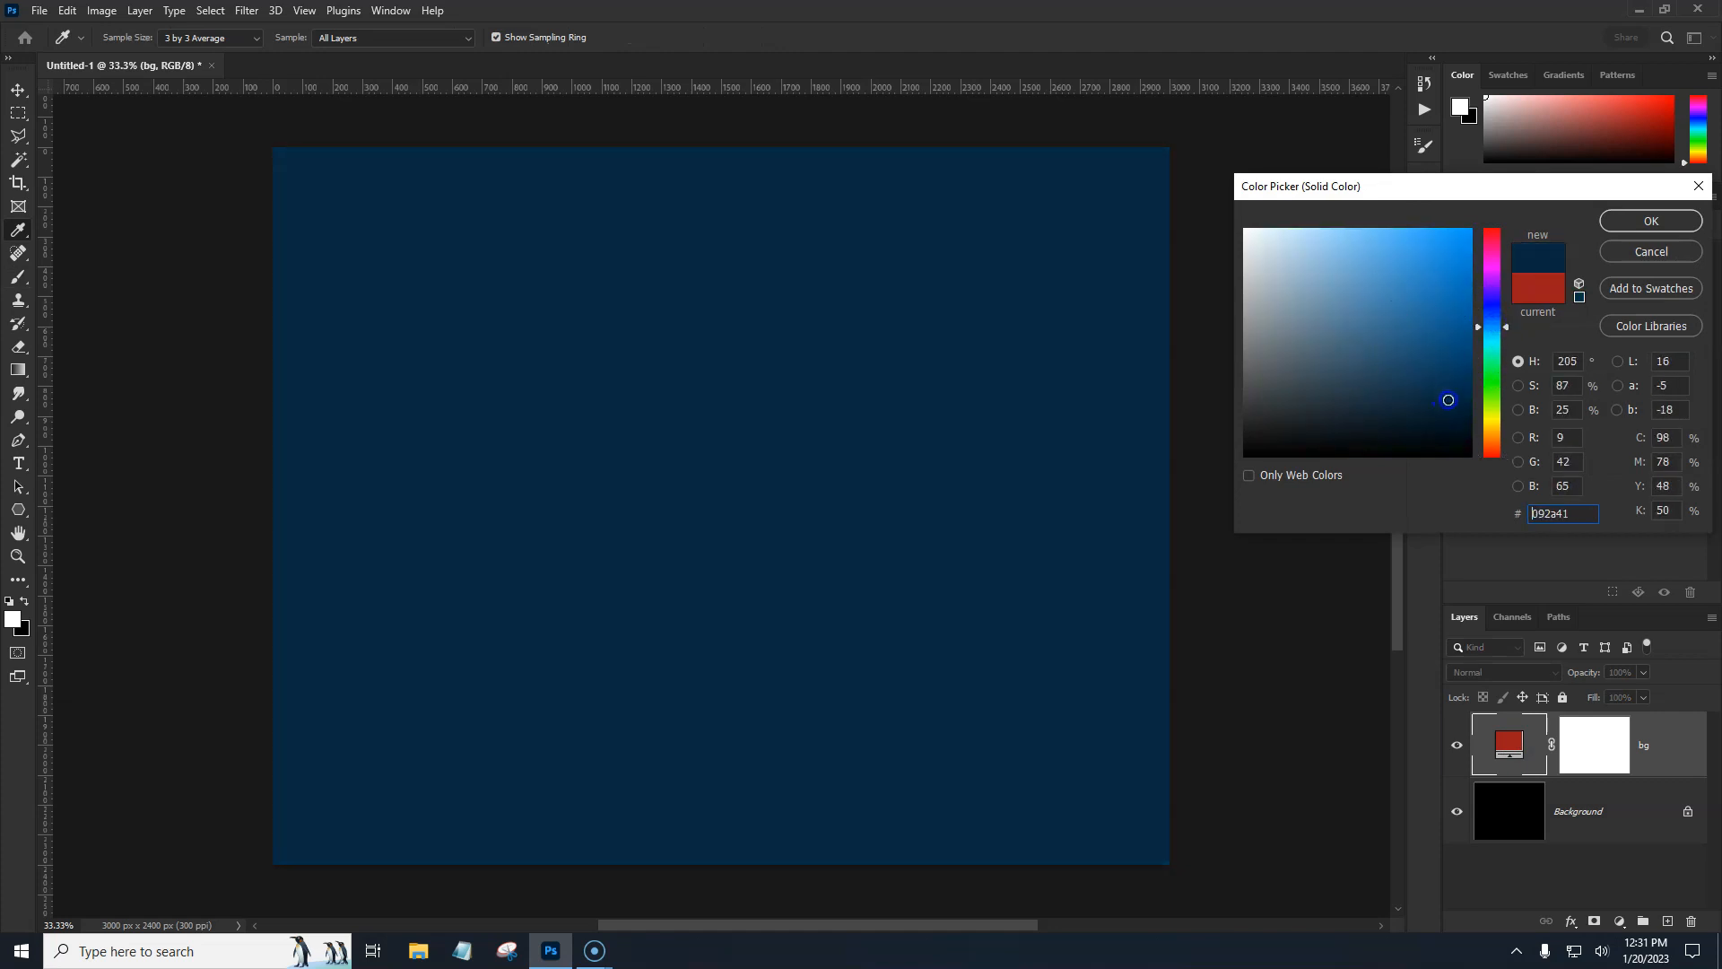
left_click(1649, 223)
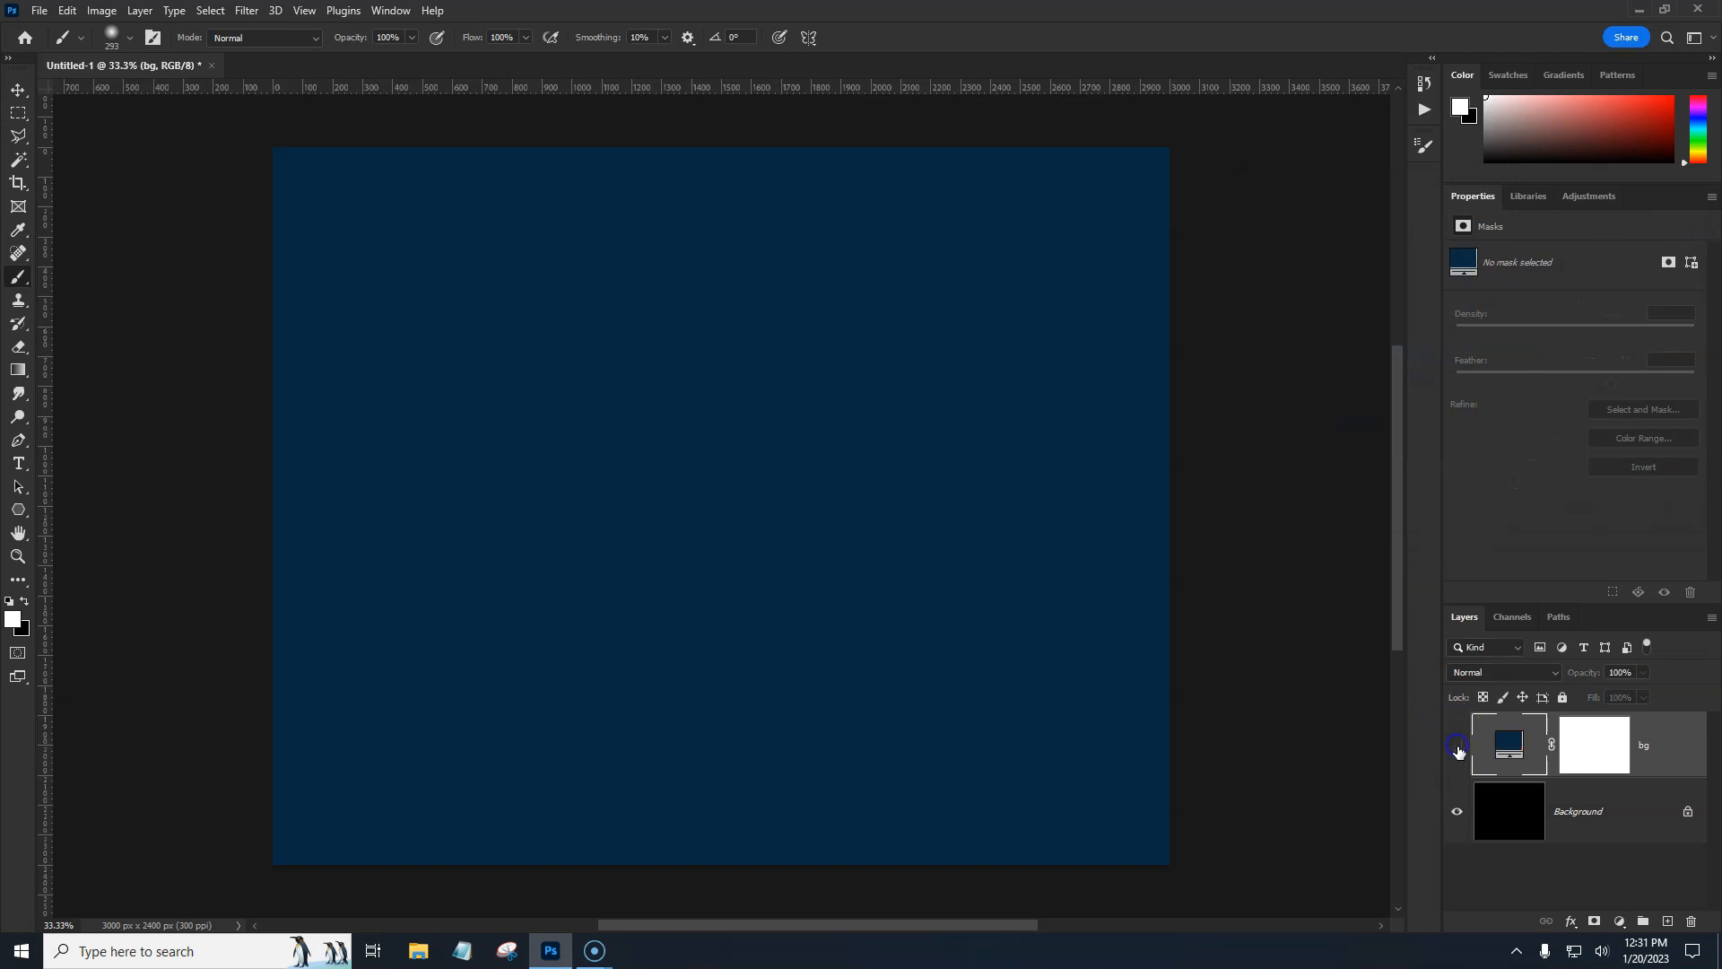
left_click(1457, 745)
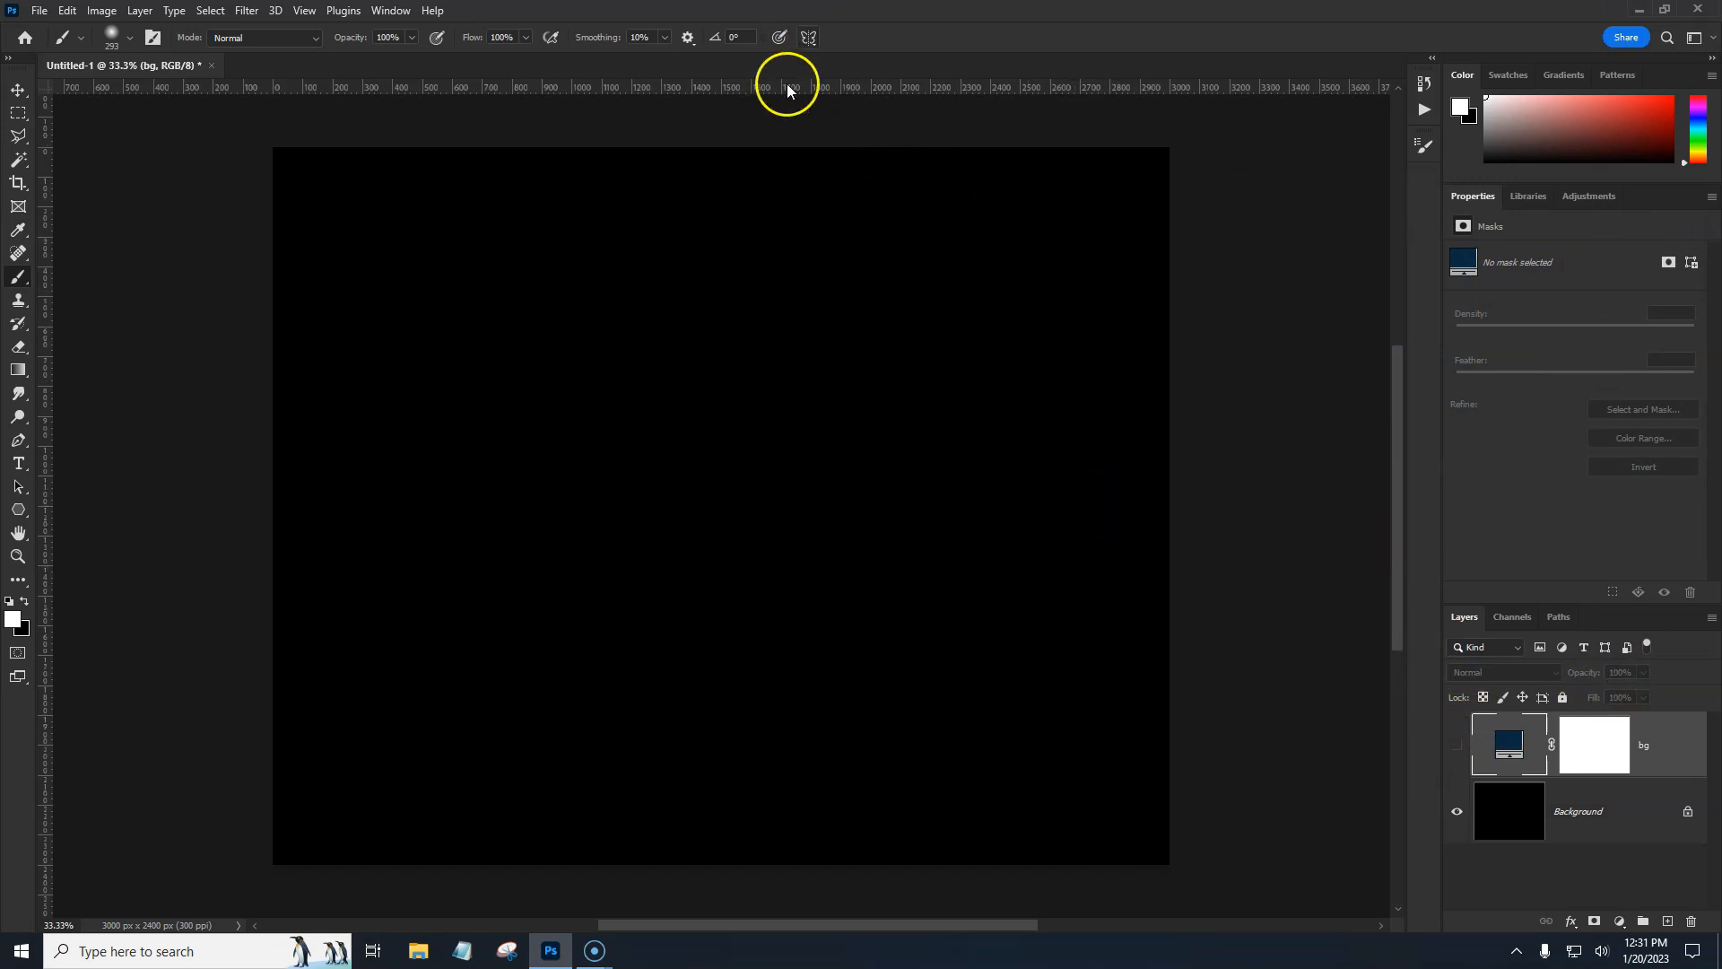
Draw several rectangular marquee selections around the canvas in new-selection mode, each one replacing the previous
left_click(18, 112)
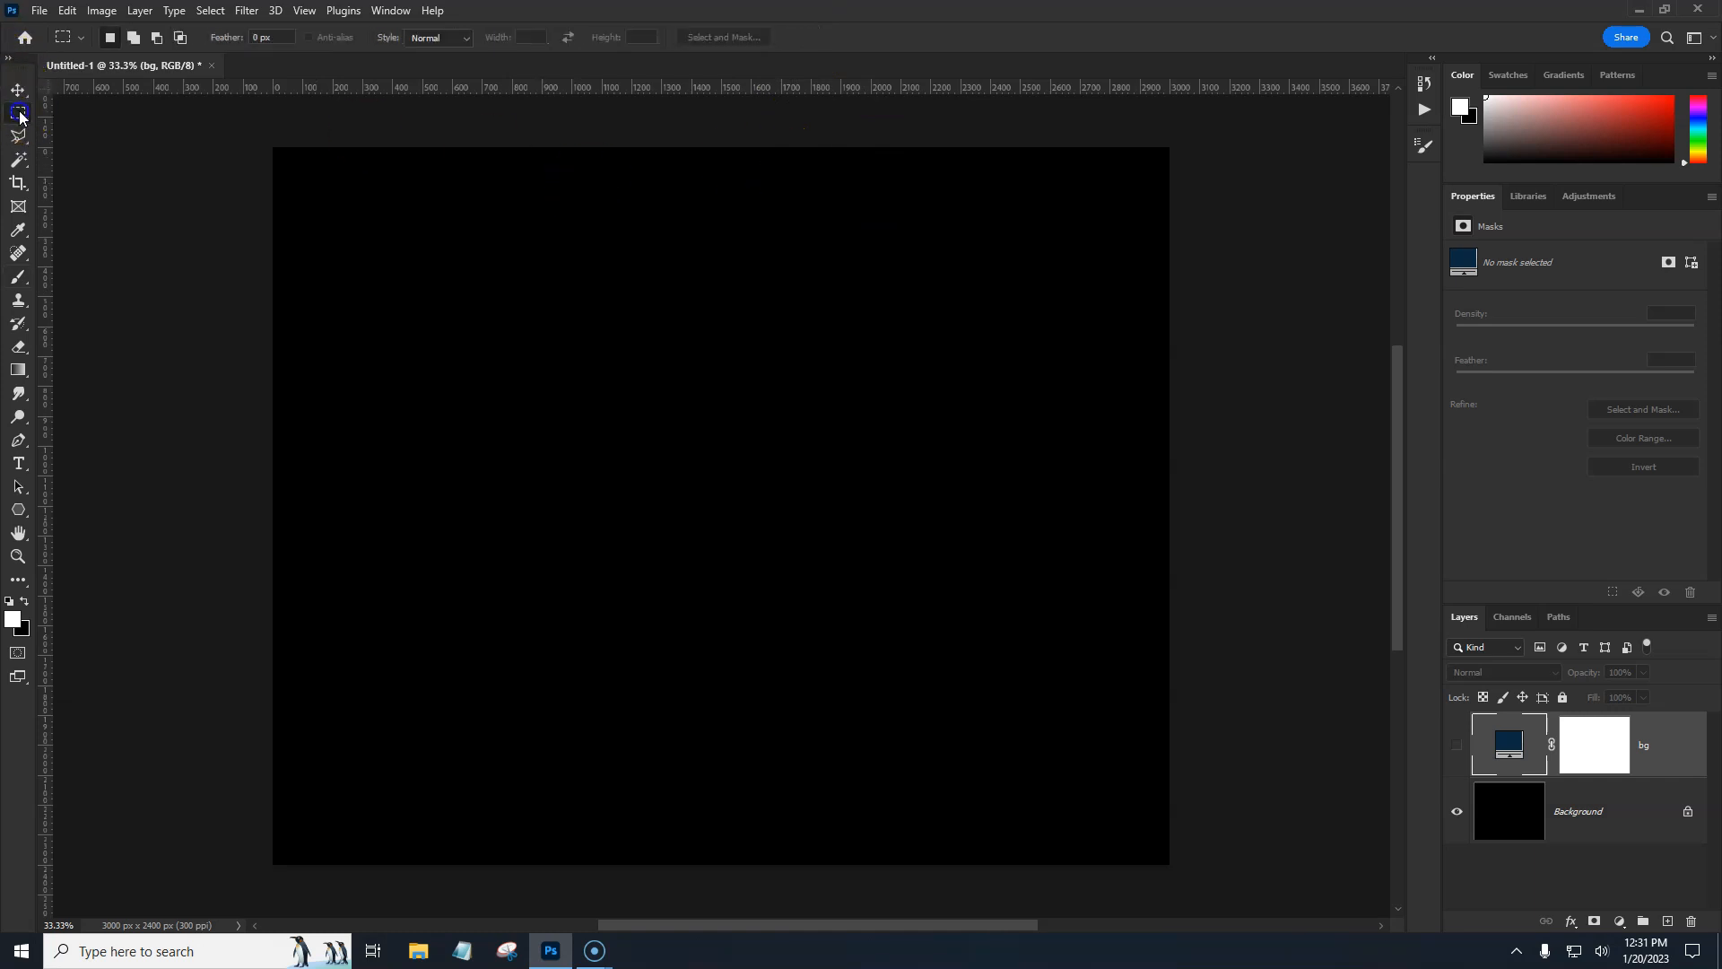
left_click_drag(18, 112, 94, 111)
left_click_drag(333, 180, 476, 331)
left_click_drag(969, 265, 1080, 438)
left_click_drag(453, 407, 806, 587)
left_click_drag(530, 244, 685, 376)
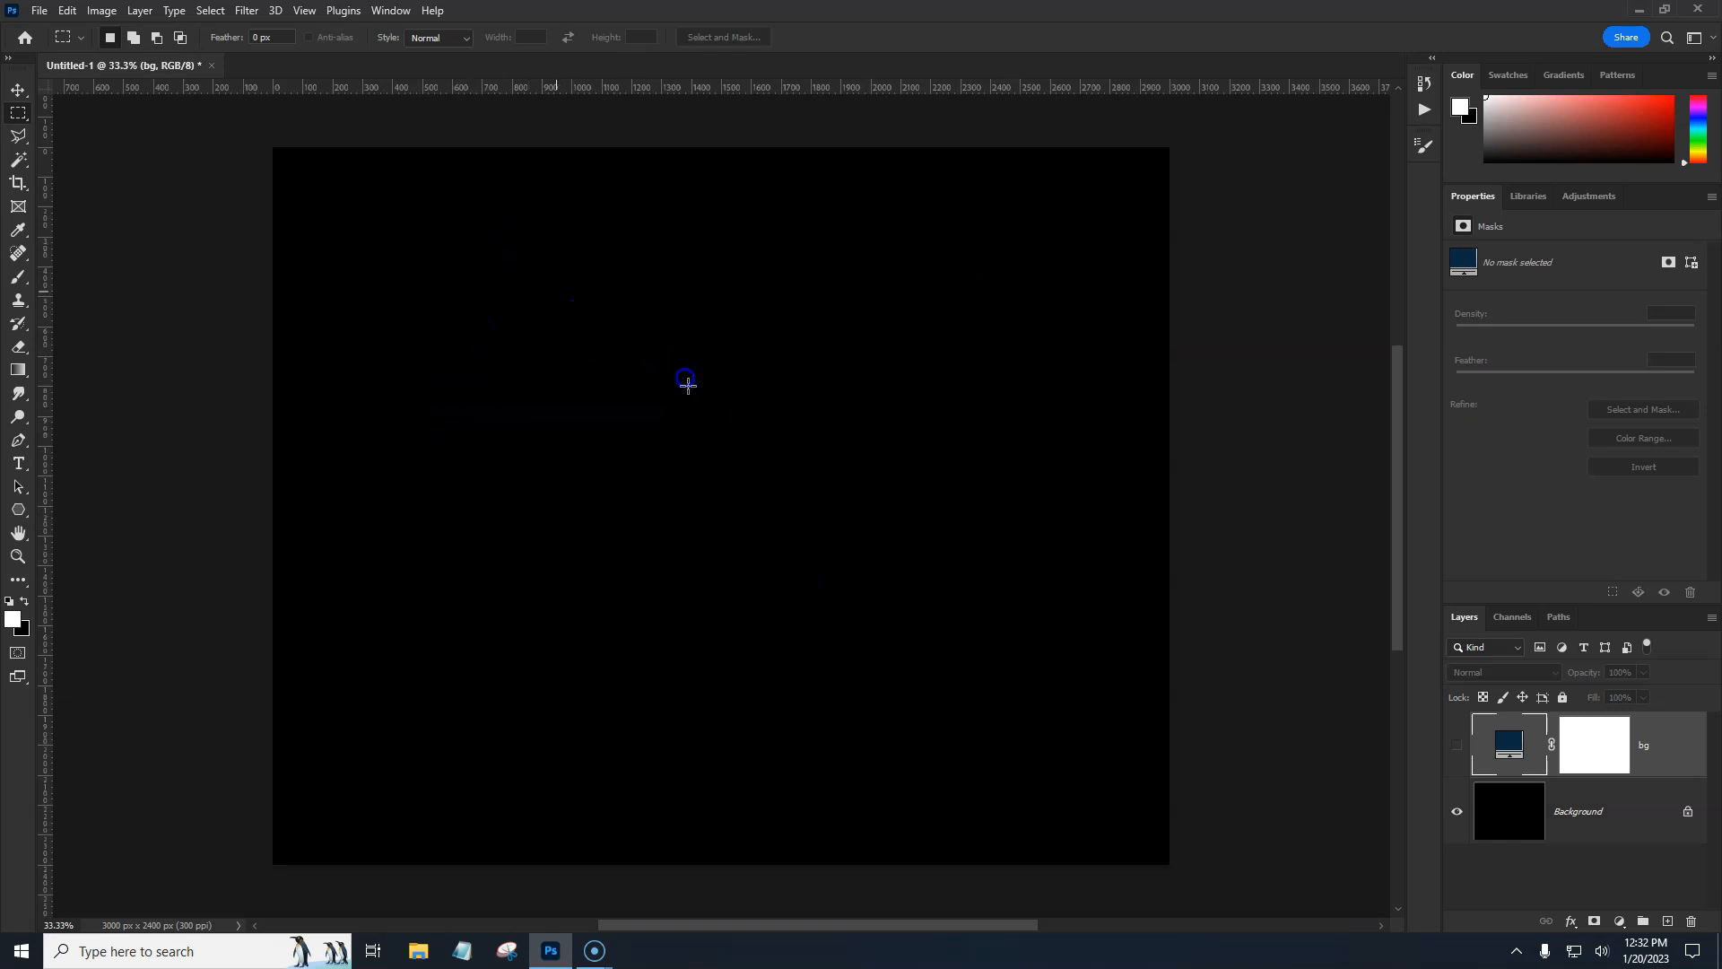
Add three overlapping rectangles to the current marquee selection to build one combined outline
left_click(133, 37)
left_click_drag(484, 308, 610, 443)
left_click_drag(685, 294, 779, 336)
left_click_drag(717, 237, 852, 409)
Subtract four rectangular areas from the combined selection, cutting into its corners and middle
left_click(157, 38)
left_click_drag(437, 217, 597, 418)
left_click_drag(727, 235, 912, 459)
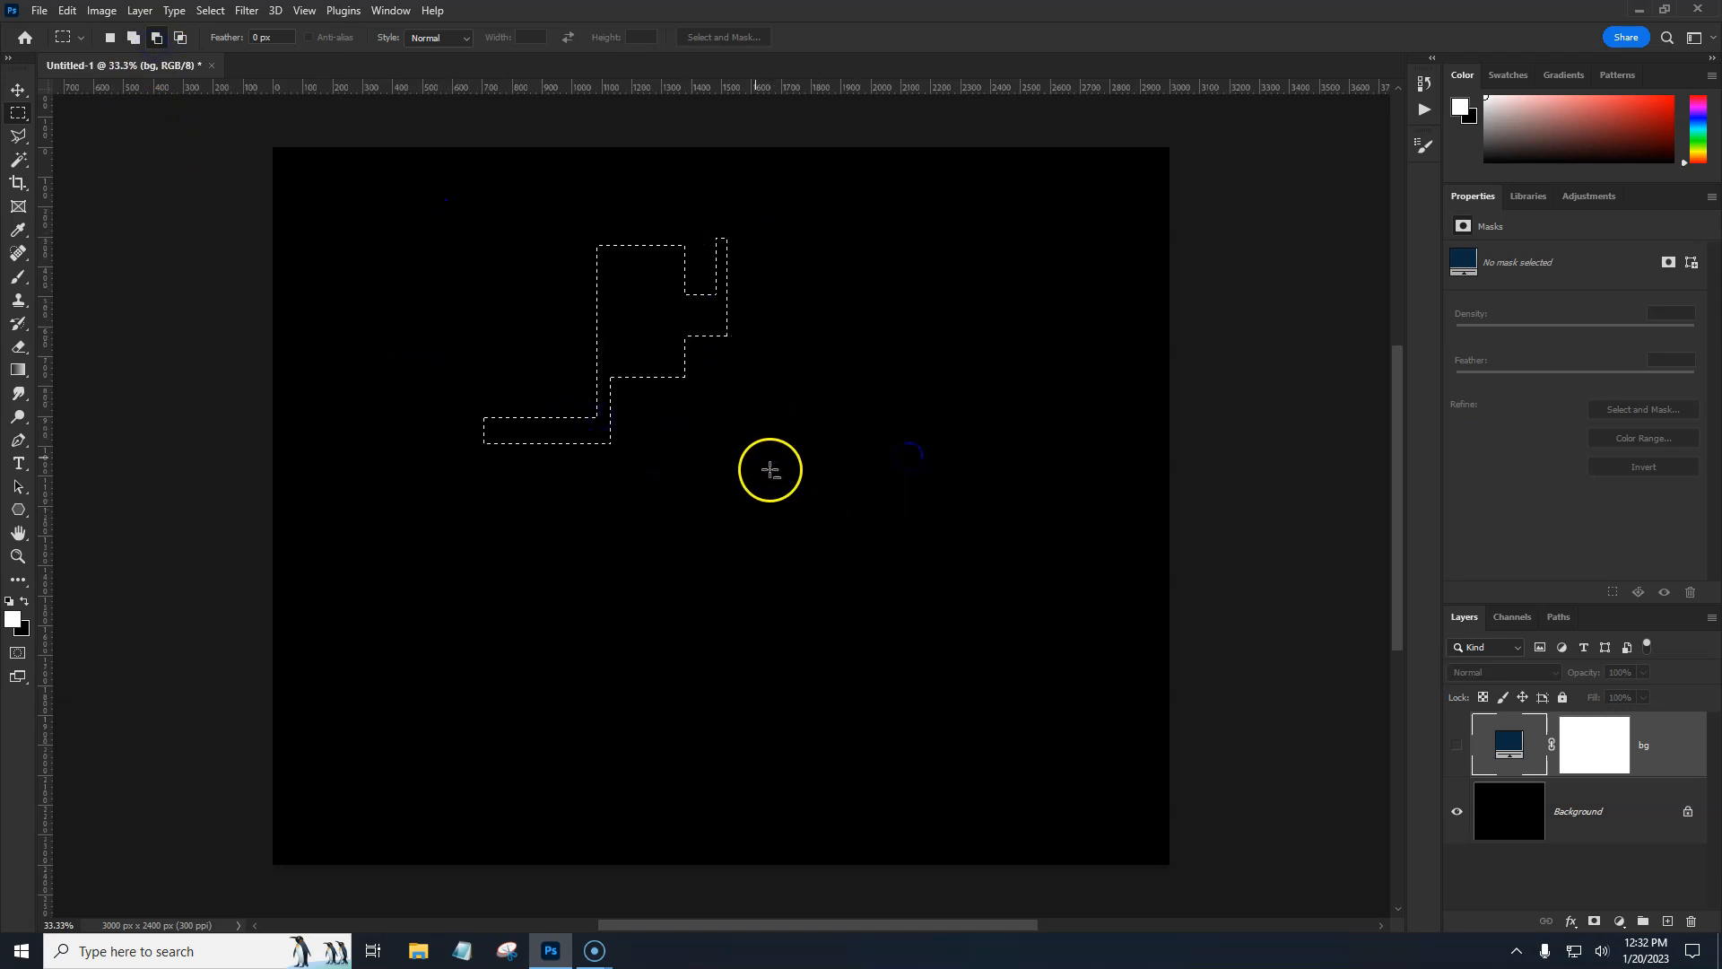
left_click_drag(539, 320, 807, 374)
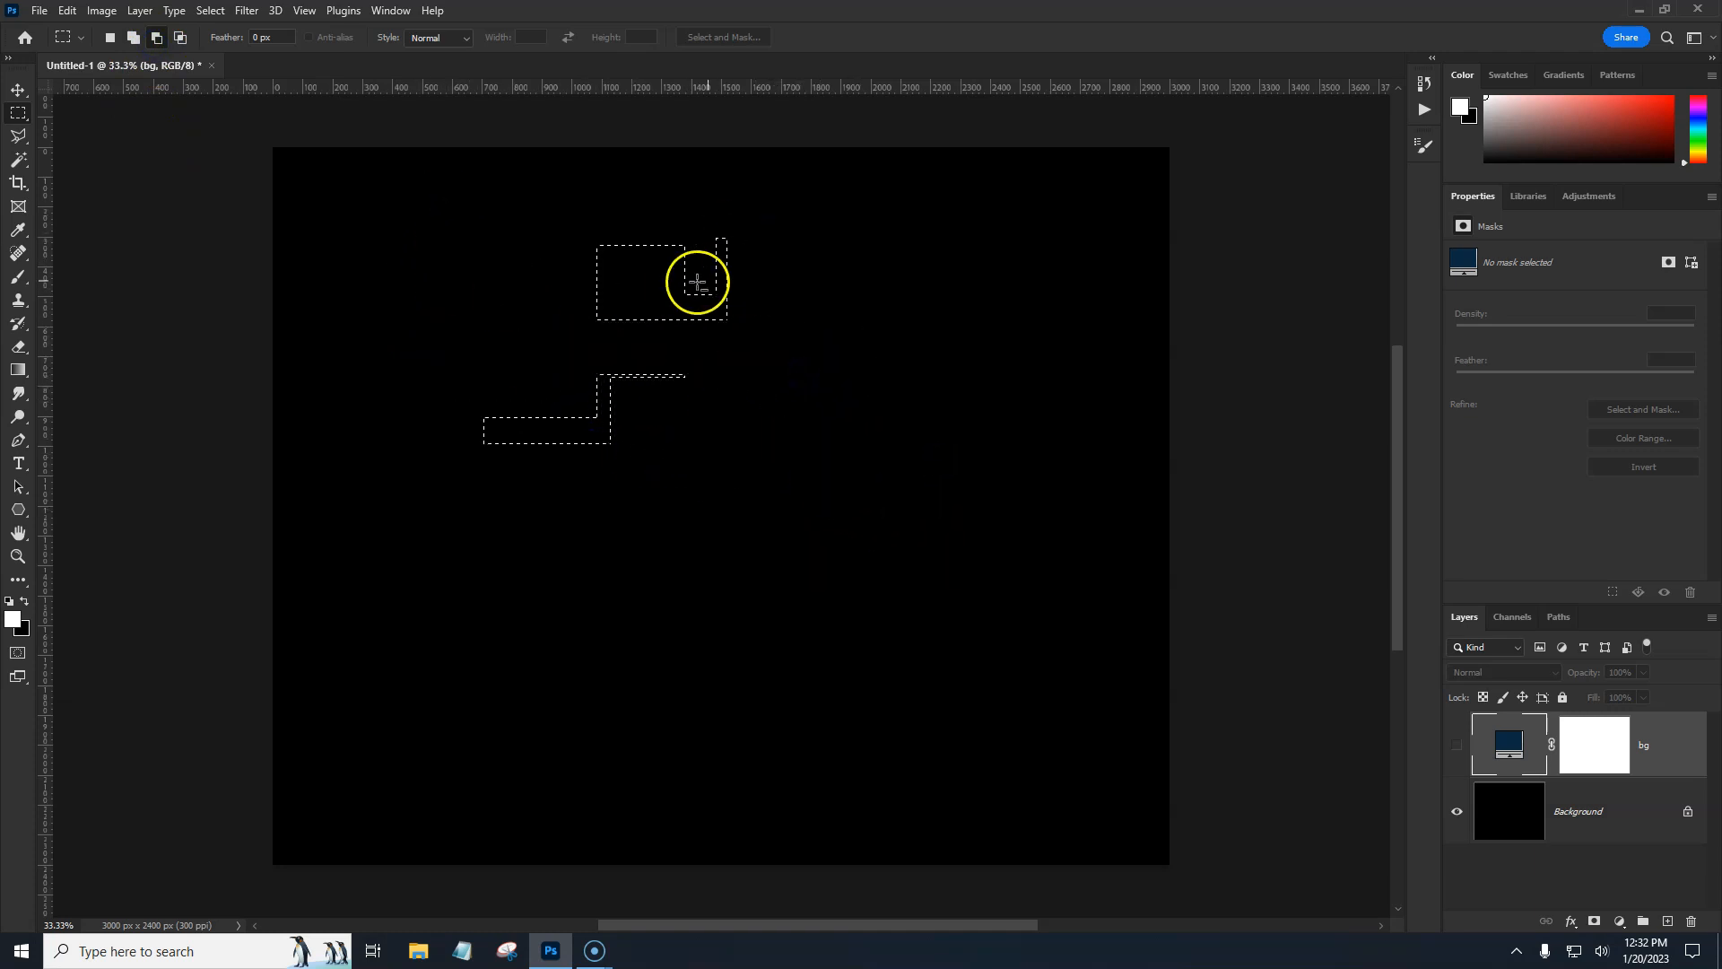
left_click_drag(562, 270, 730, 448)
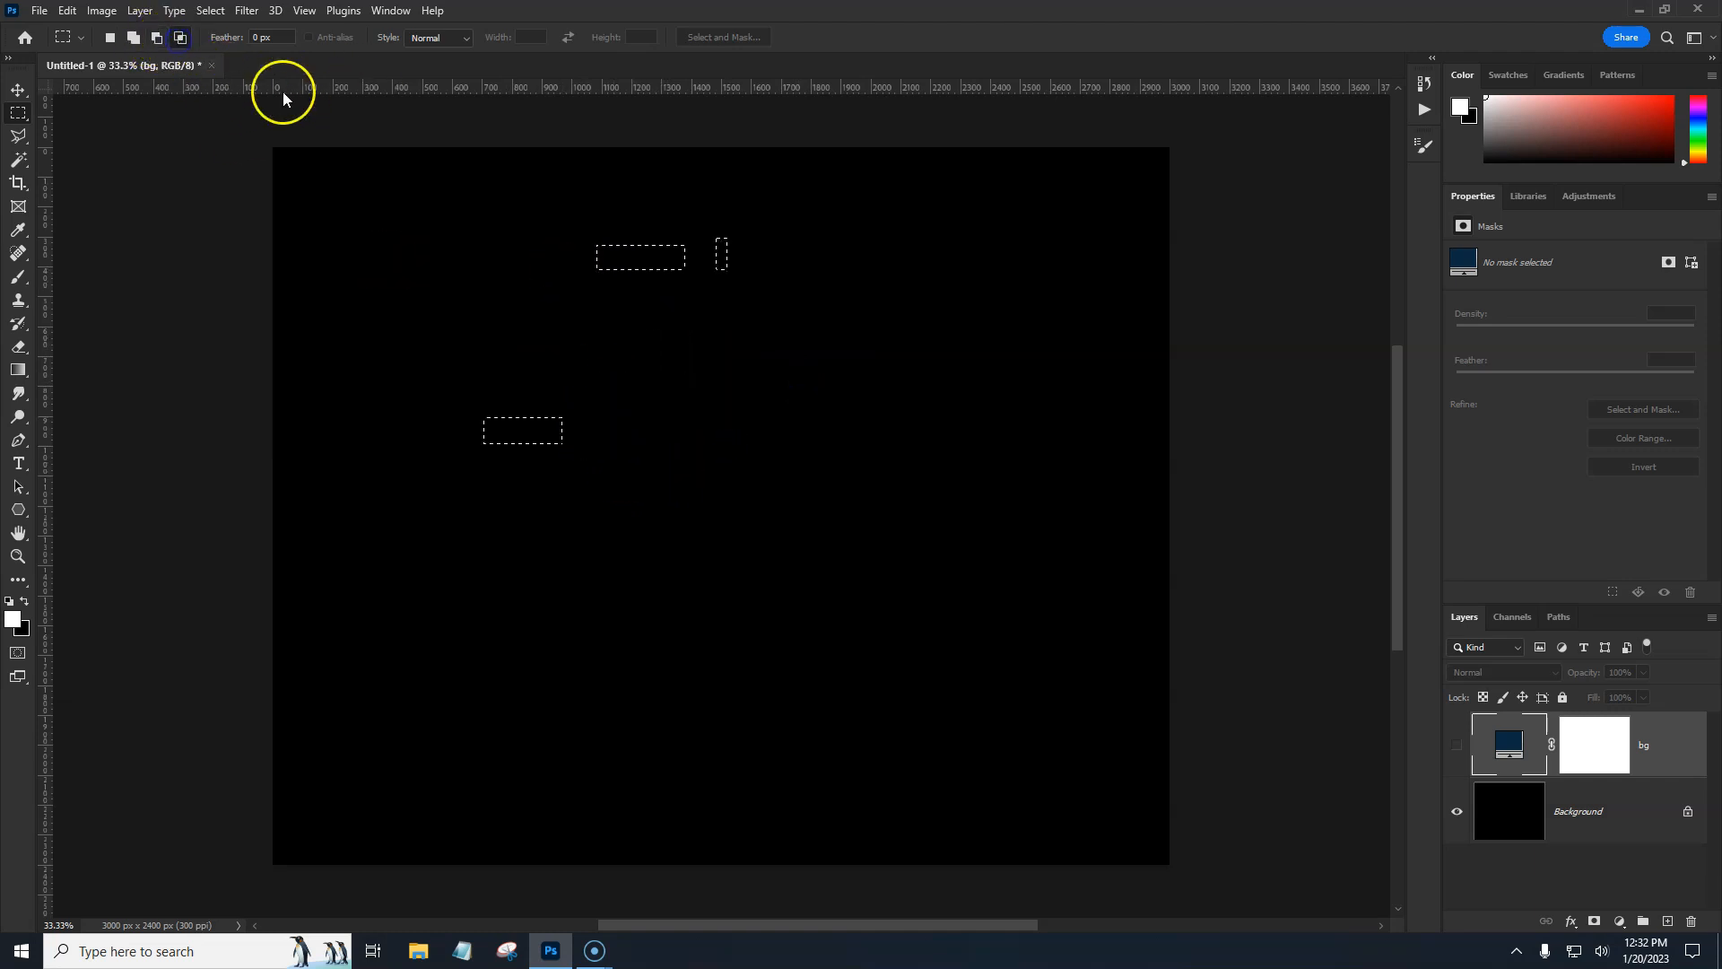
Intersect the remaining selection pieces with new rectangles drawn across the upper middle of the canvas
left_click_drag(627, 211, 641, 318)
left_click_drag(738, 272, 738, 272)
left_click_drag(608, 225, 648, 259)
Select a new large rectangle in the canvas's upper left and add two smaller rectangles extending from its right side
left_click_drag(340, 191, 666, 437)
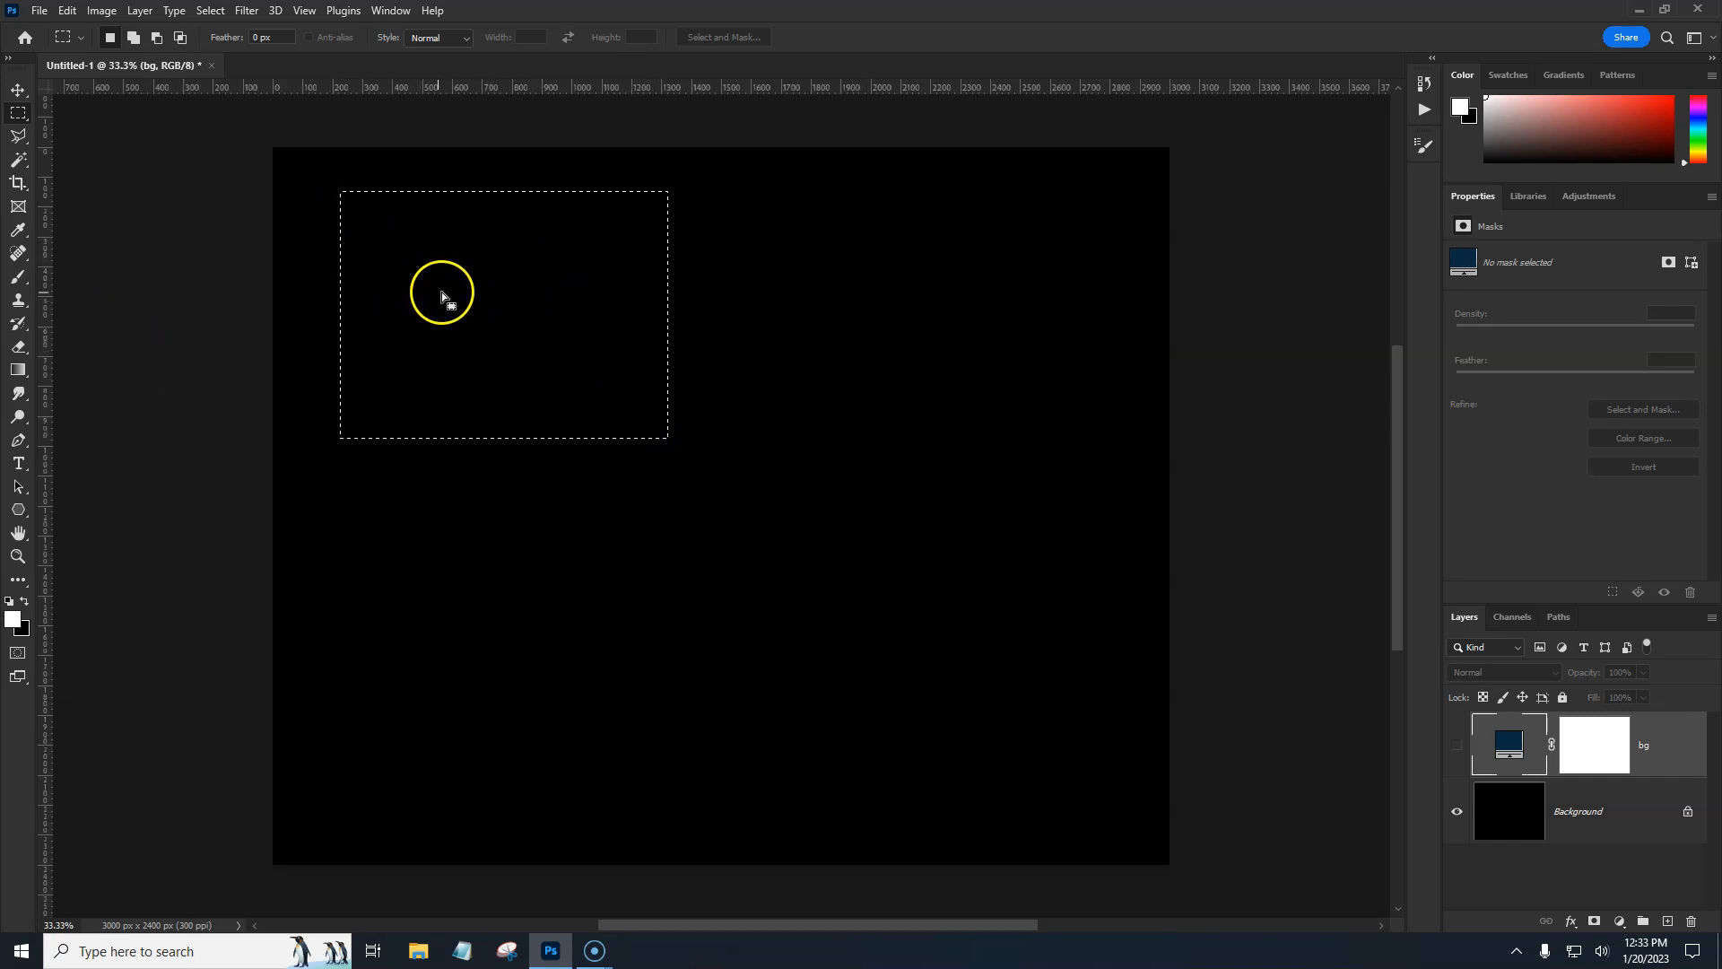
left_click_drag(623, 334, 801, 432)
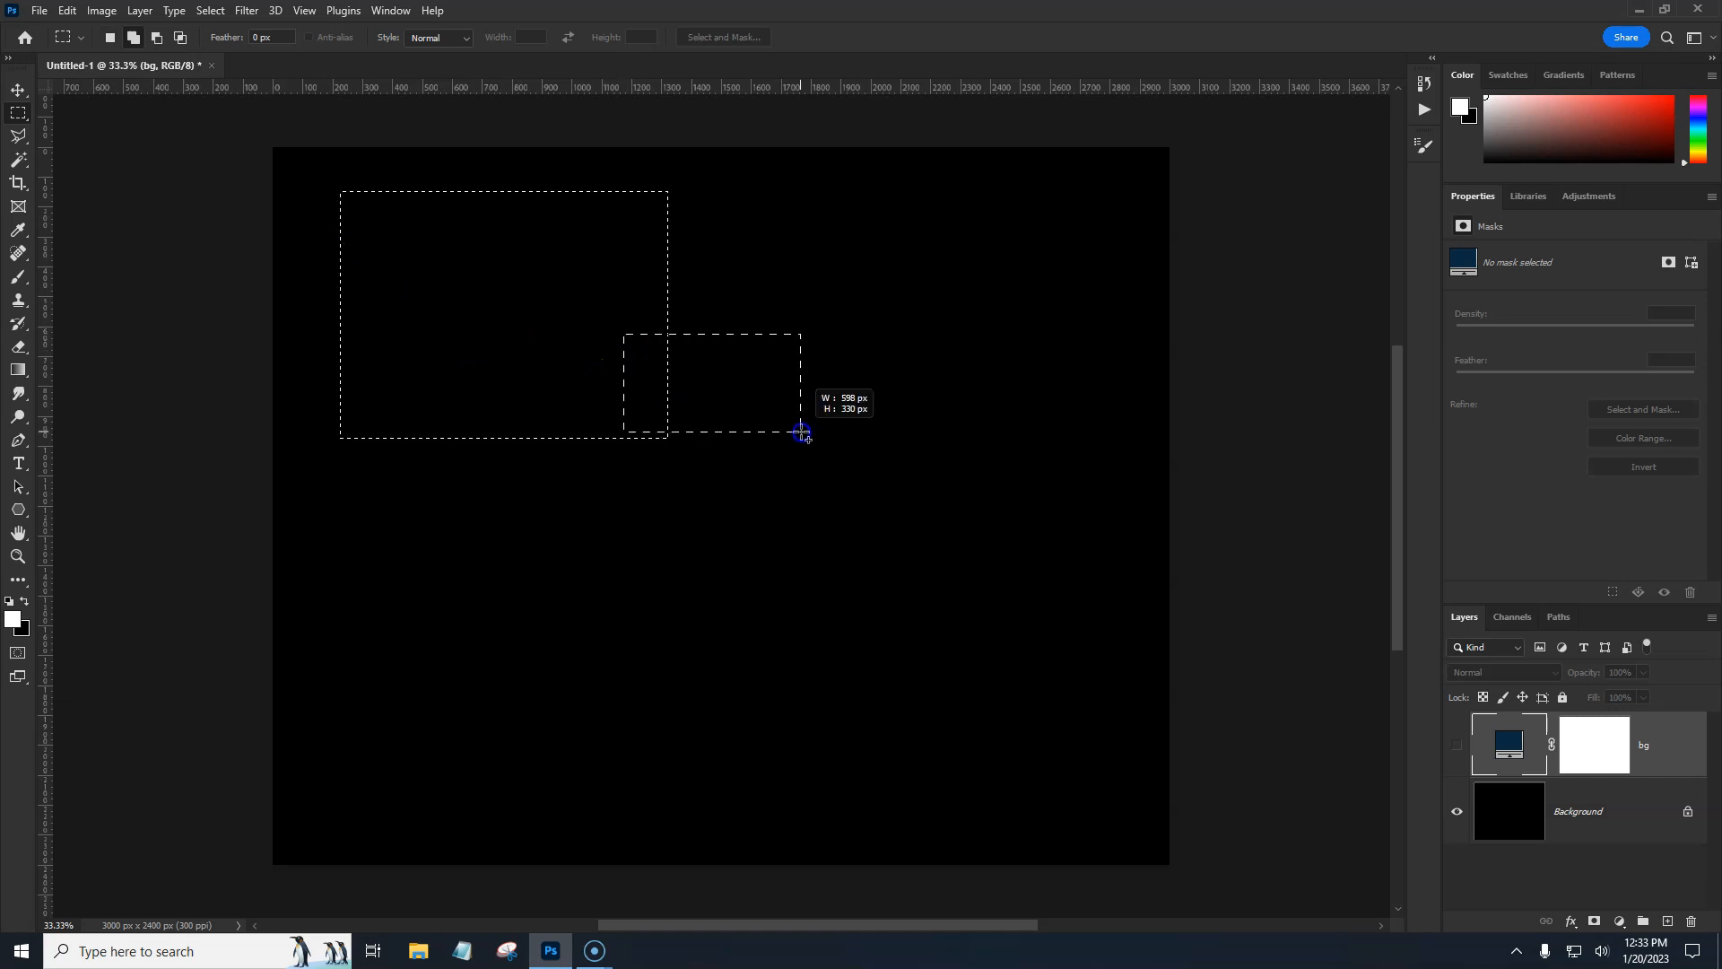
left_click_drag(639, 236, 803, 281)
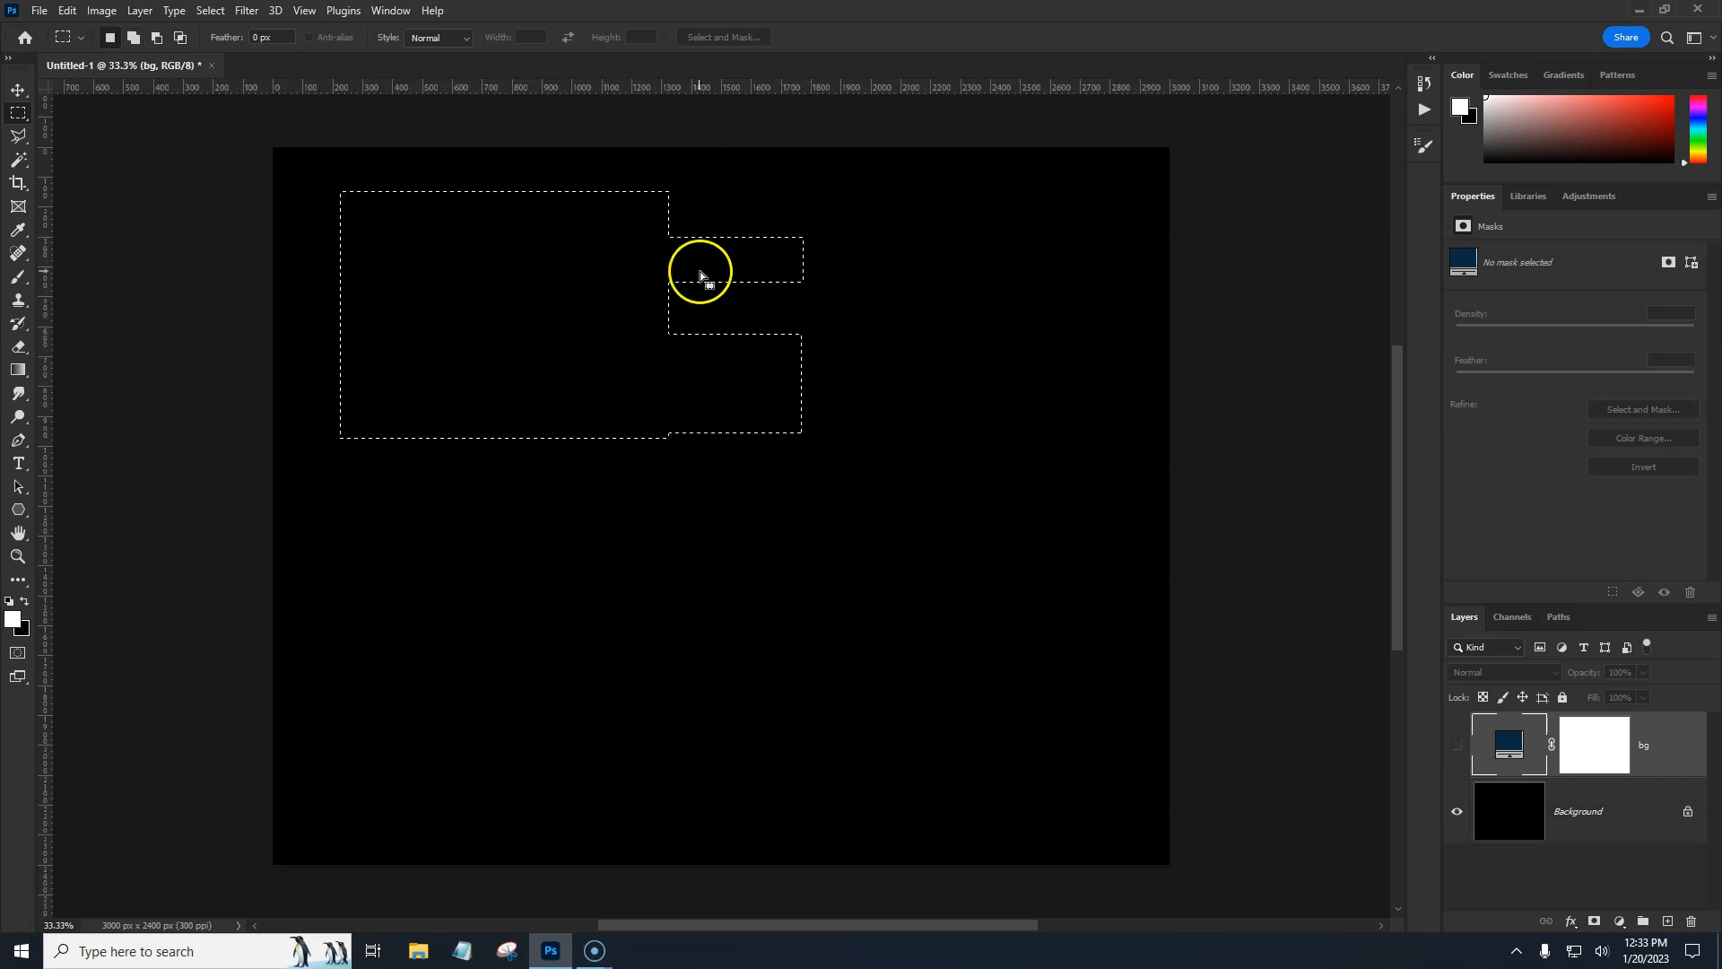
Subtract two tall rectangles and one wide rectangle from the combined selection, and clear the selection
left_click_drag(719, 217, 779, 512)
left_click_drag(765, 210, 887, 492)
left_click_drag(307, 255, 828, 362)
left_click(211, 11)
left_click(220, 60)
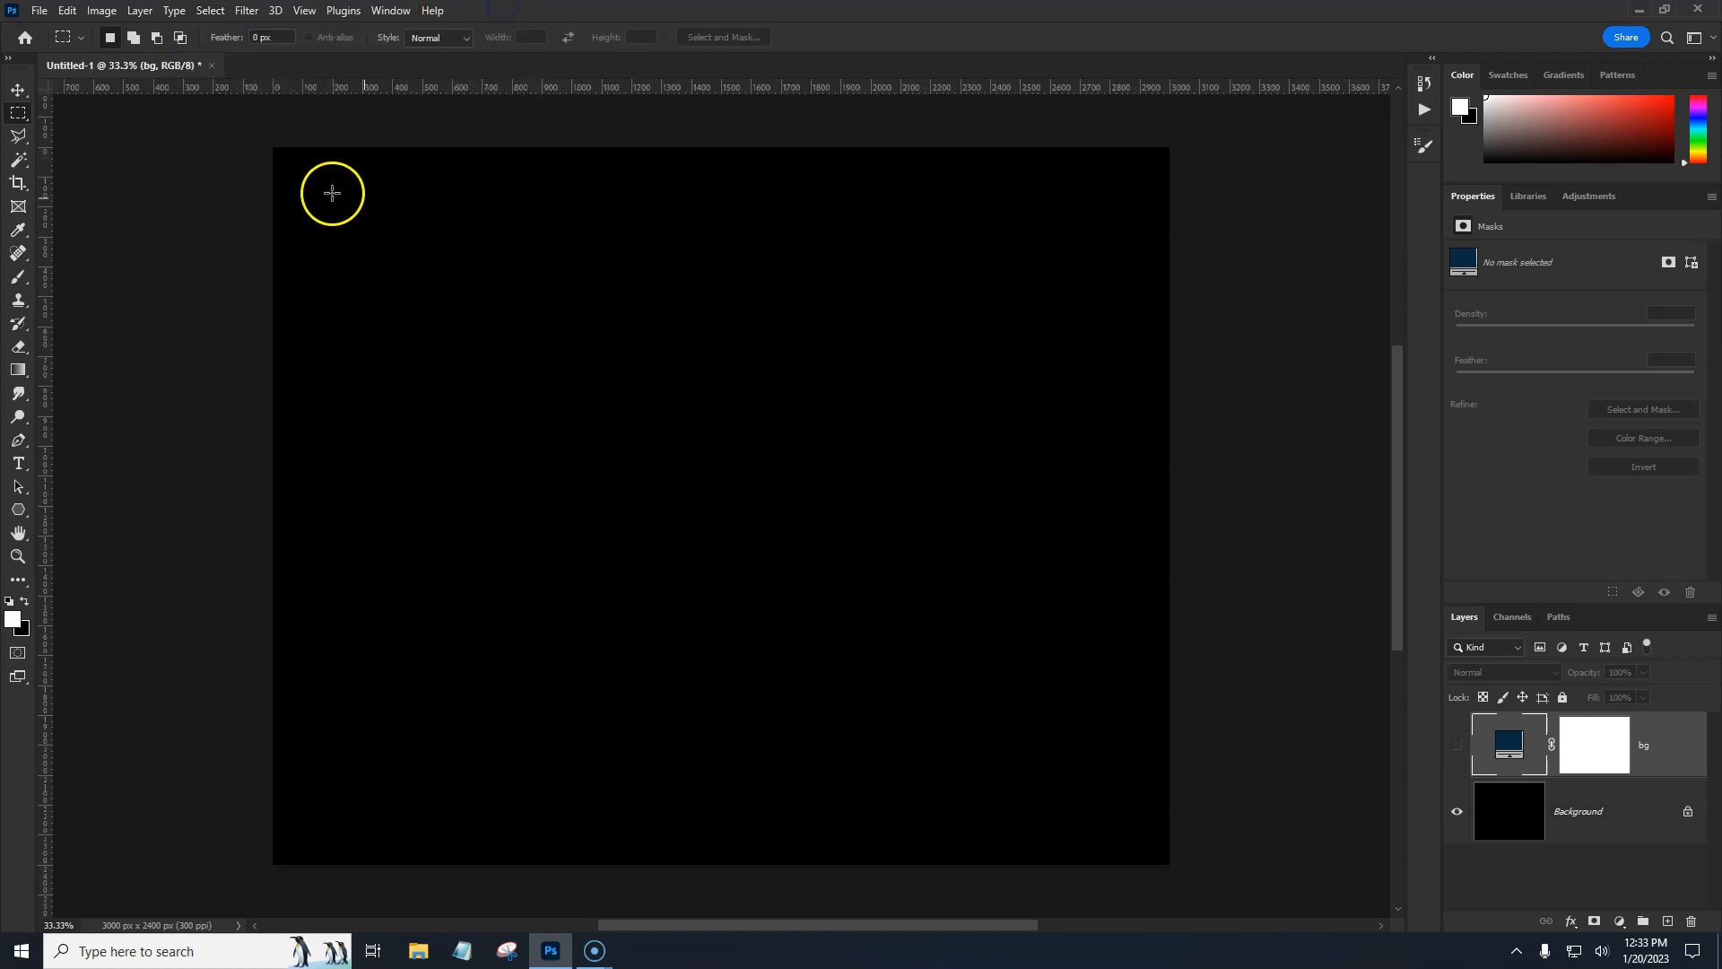
Draw a series of single rectangular selections over the upper half of the canvas without combining them
left_click_drag(344, 184, 744, 288)
mouse_move(356, 322)
left_mouse_down()
mouse_move(539, 382)
mouse_move(691, 386)
left_mouse_up()
mouse_move(792, 268)
left_mouse_down()
mouse_move(826, 323)
mouse_move(968, 398)
left_mouse_up()
left_click(588, 388)
mouse_move(518, 262)
left_mouse_down()
mouse_move(623, 428)
mouse_move(676, 431)
left_mouse_up()
left_click_drag(365, 270, 509, 404)
left_click_drag(533, 260, 708, 373)
left_click_drag(779, 232, 949, 390)
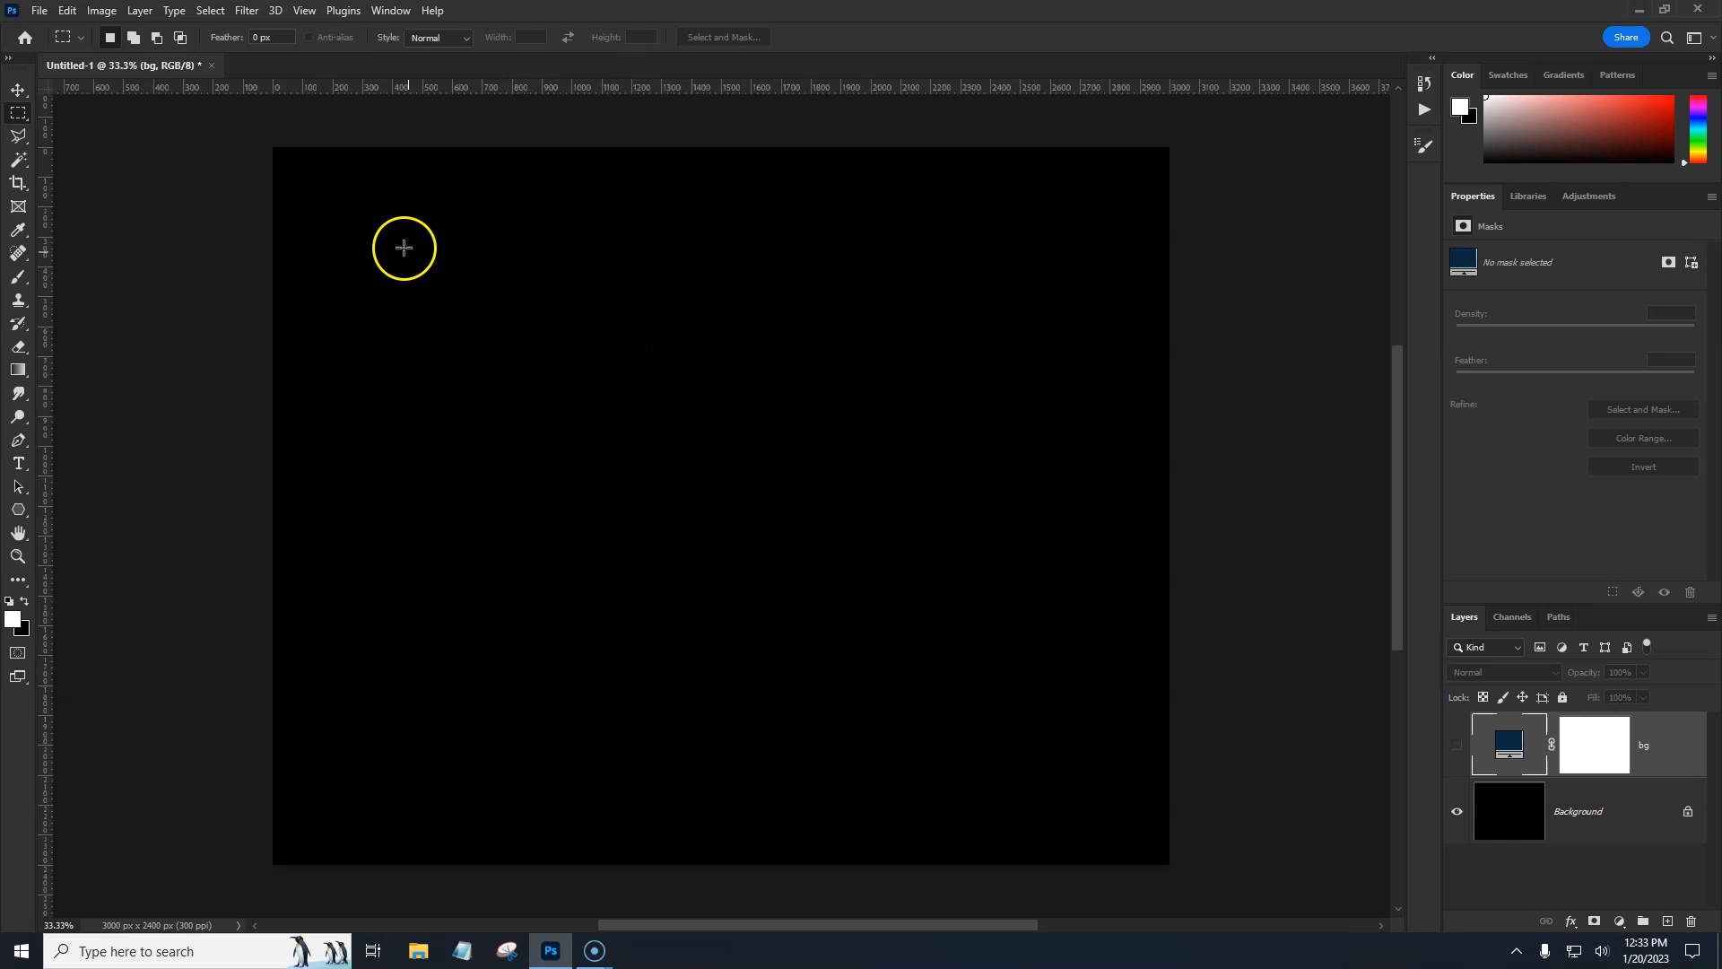
Build a multi-part selection of separate boxes and thin vertical and horizontal bars across the canvas
left_click_drag(332, 190, 530, 282)
left_click_drag(607, 252, 745, 365)
left_click_drag(376, 399, 521, 513)
left_click_drag(654, 441, 755, 488)
mouse_move(411, 539)
left_mouse_down()
mouse_move(505, 633)
mouse_move(489, 787)
left_mouse_up()
left_click_drag(553, 232, 589, 775)
left_click_drag(630, 392, 1072, 425)
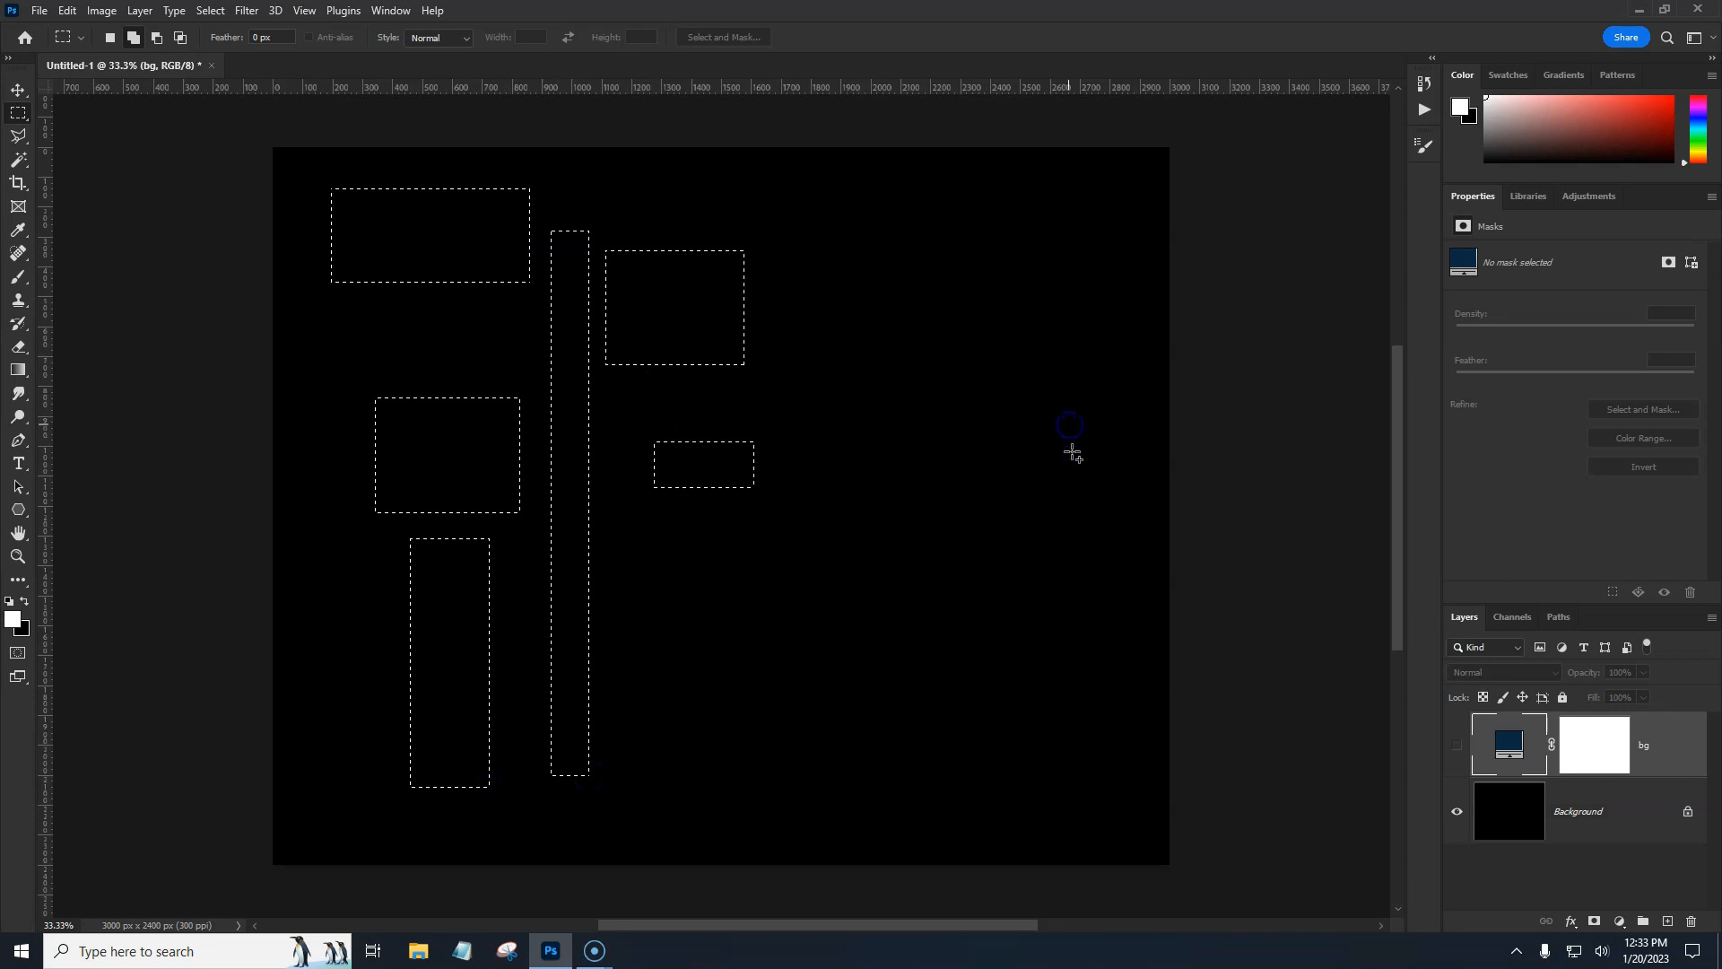
left_click_drag(1073, 219, 1125, 836)
left_click_drag(1122, 836, 1115, 428)
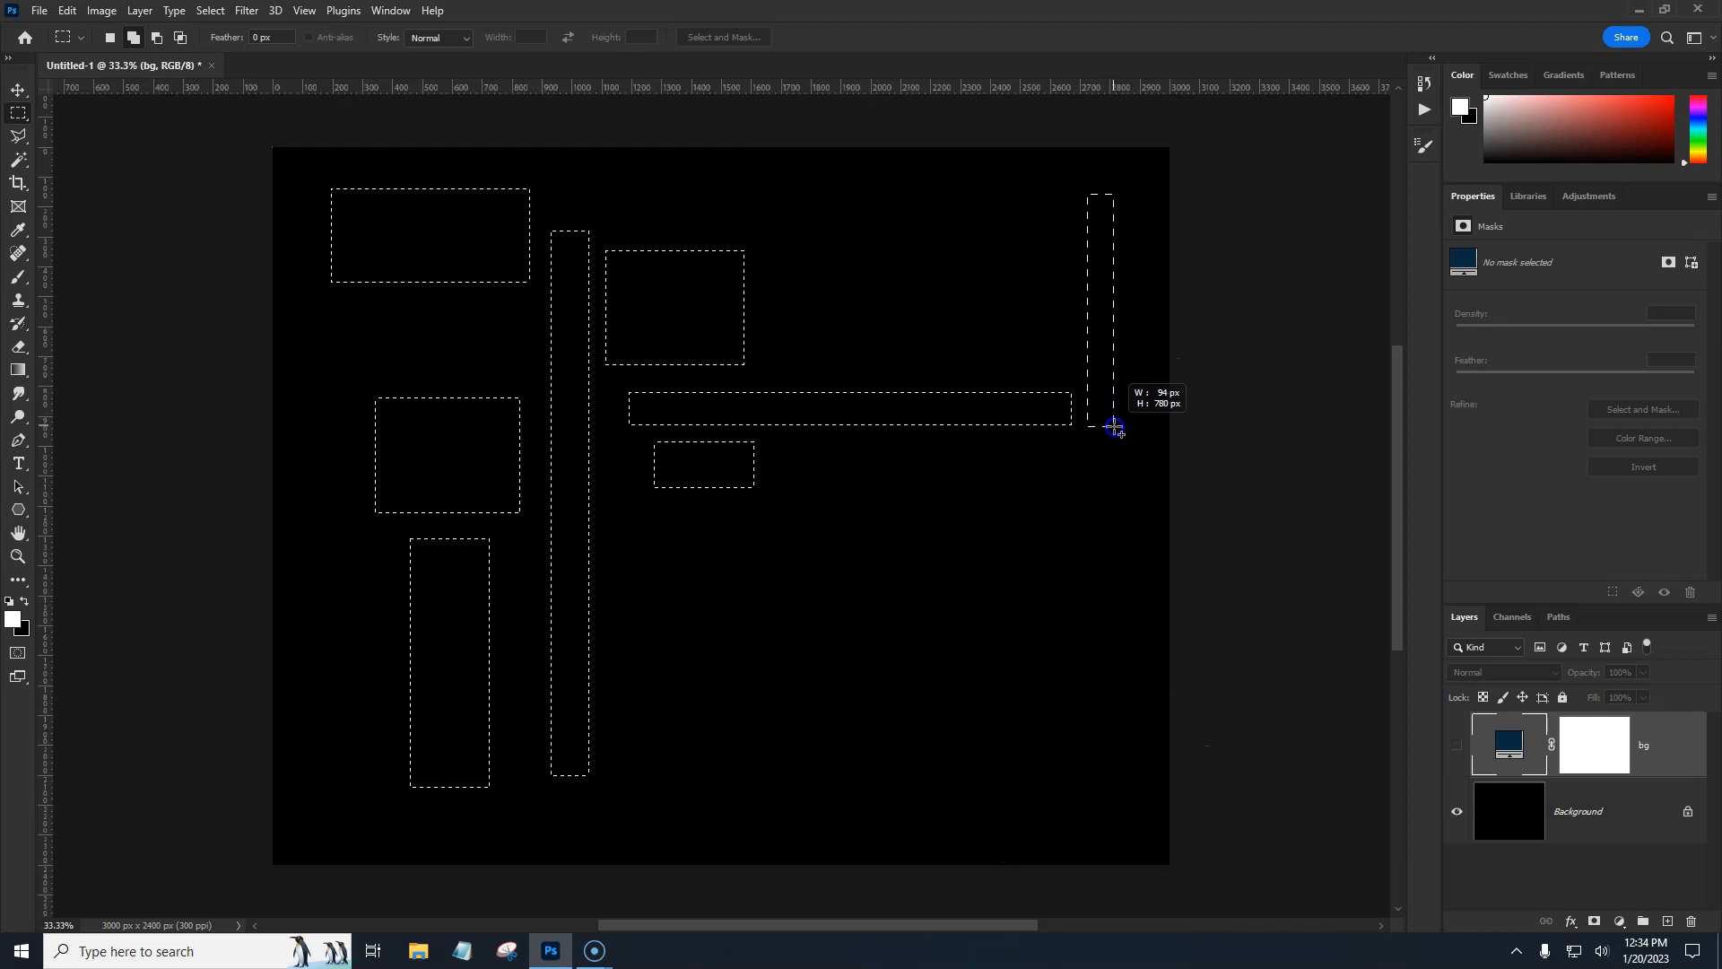
left_click_drag(823, 467, 1021, 472)
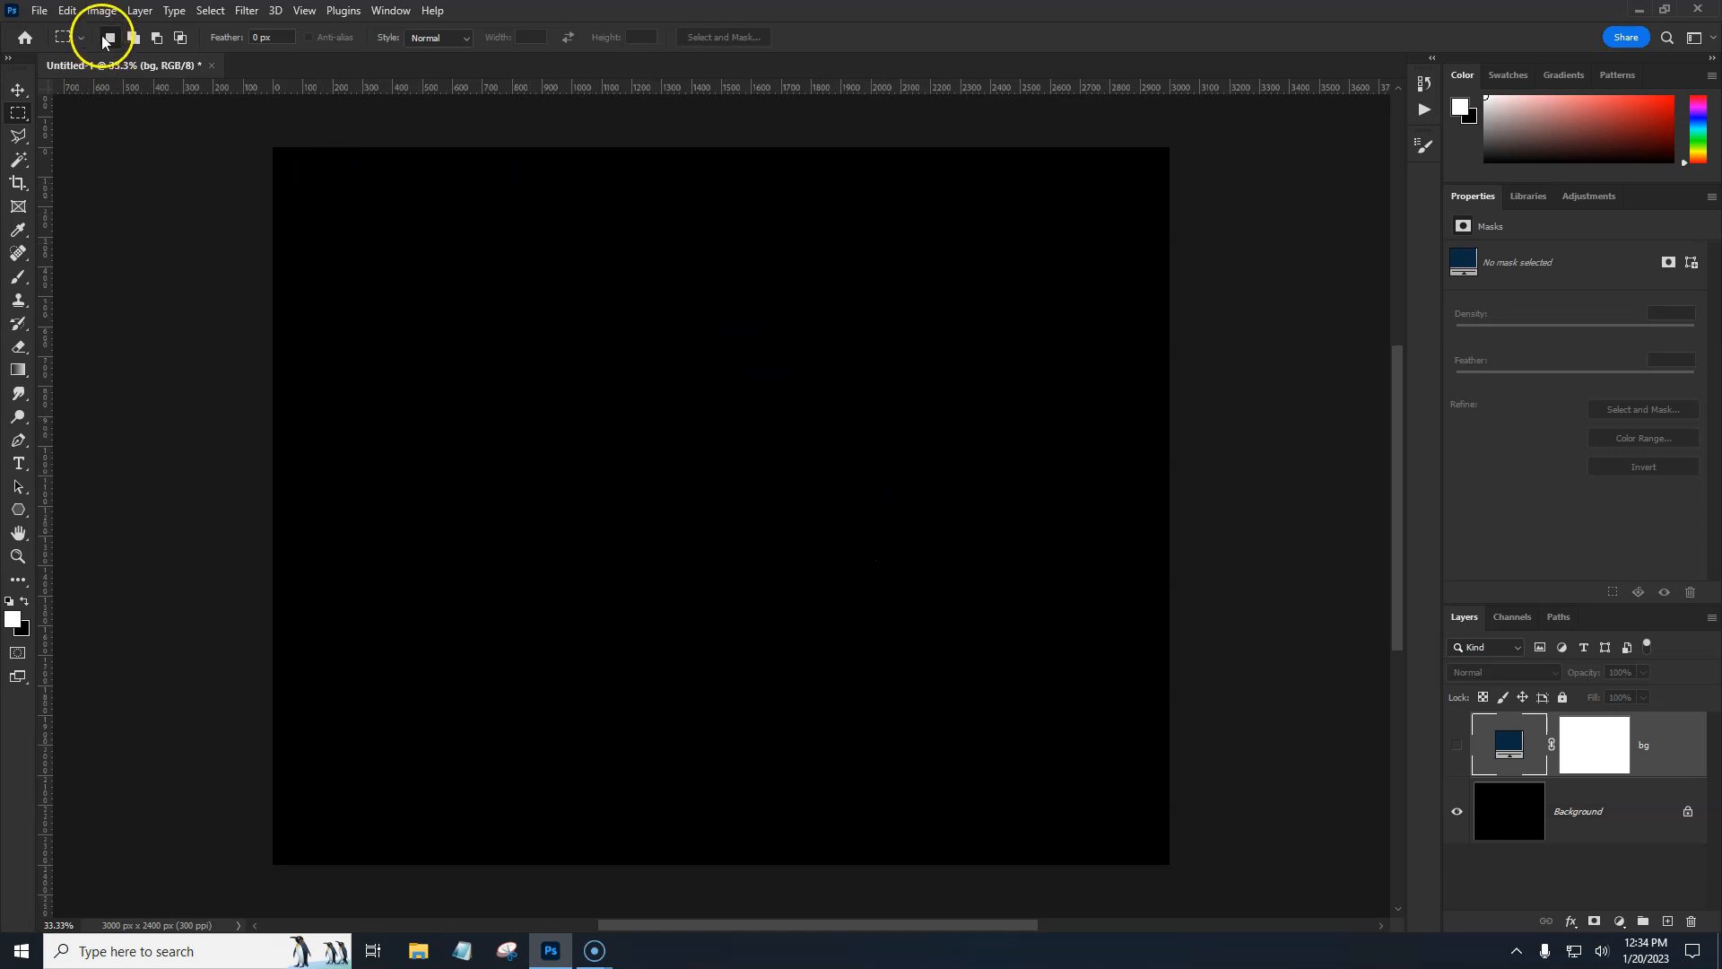
Select seven separate rectangles: two horizontal and two vertical bars on the left, a large central block and two stacked blocks on the right
left_click_drag(287, 169, 611, 260)
left_click_drag(316, 238, 368, 506)
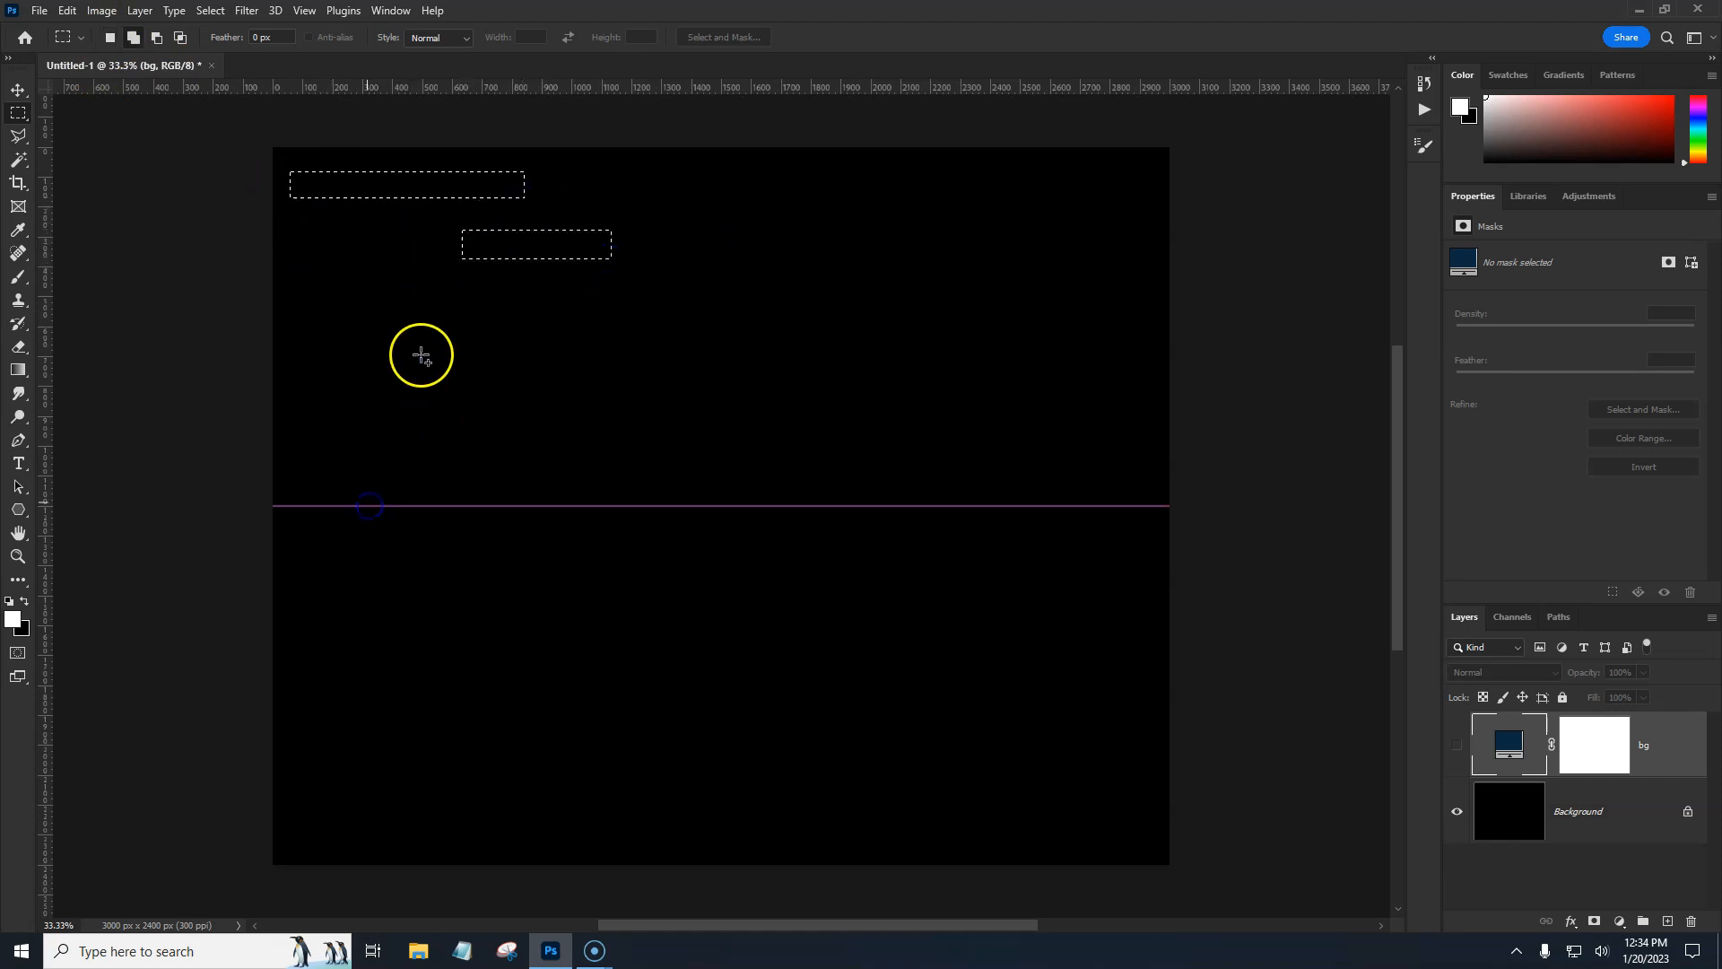
left_click_drag(428, 340, 449, 595)
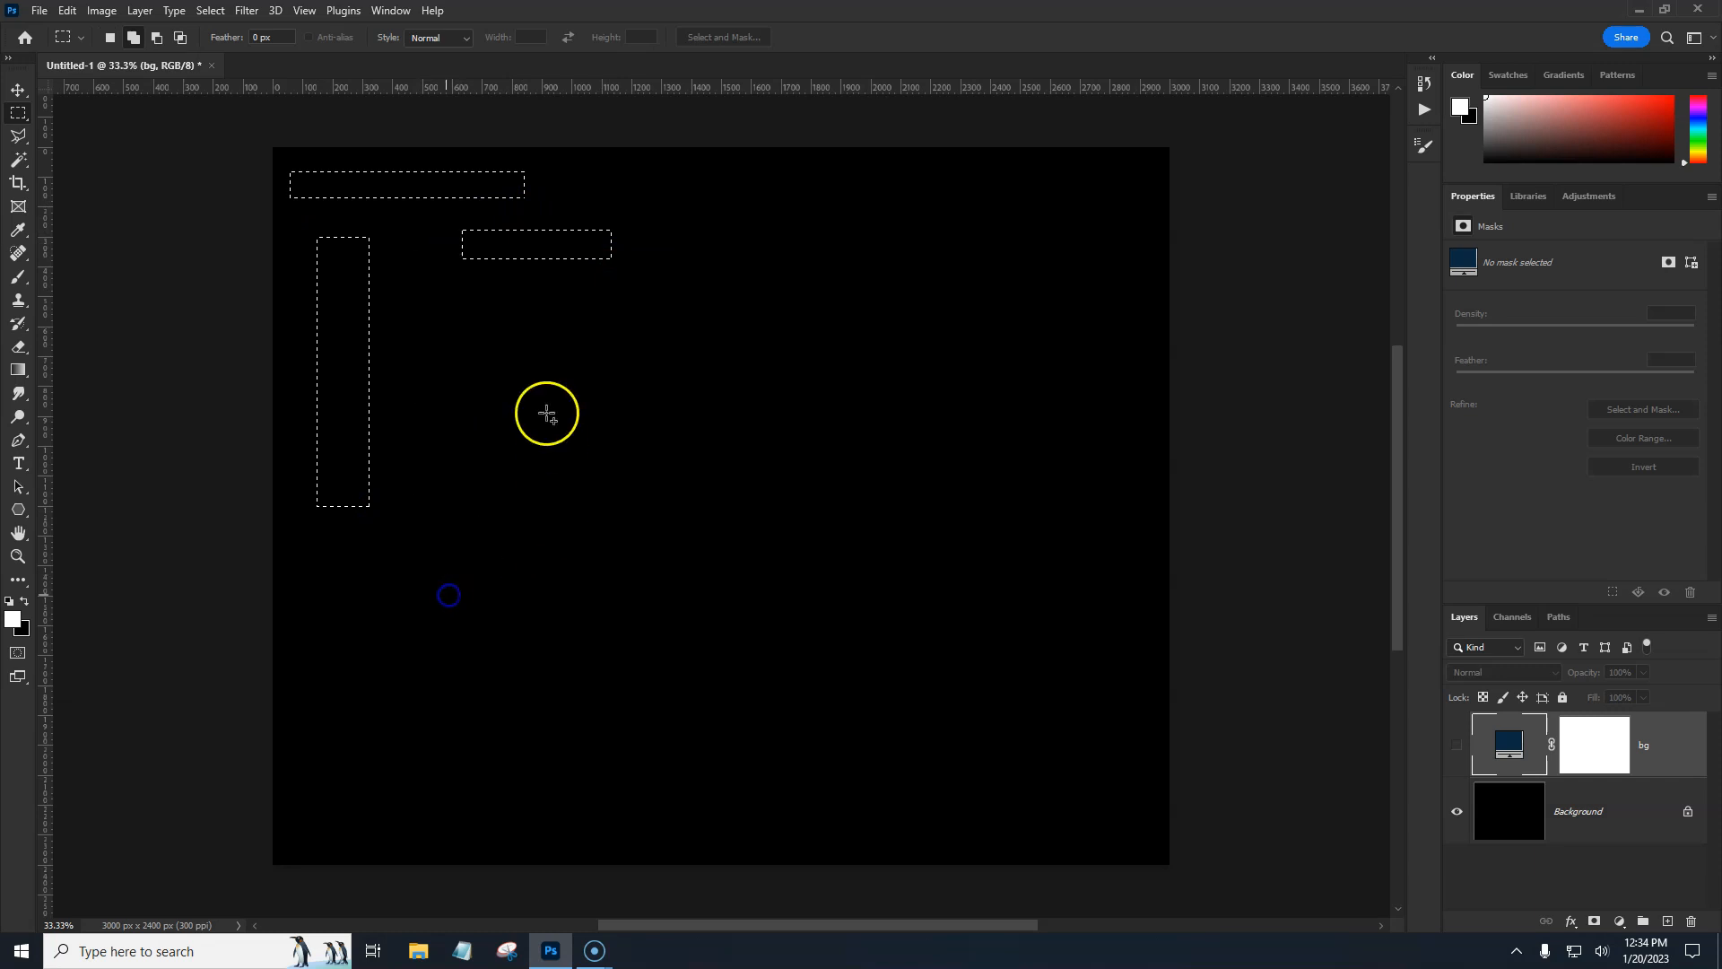
left_click_drag(507, 301, 880, 646)
left_click_drag(949, 186, 1125, 418)
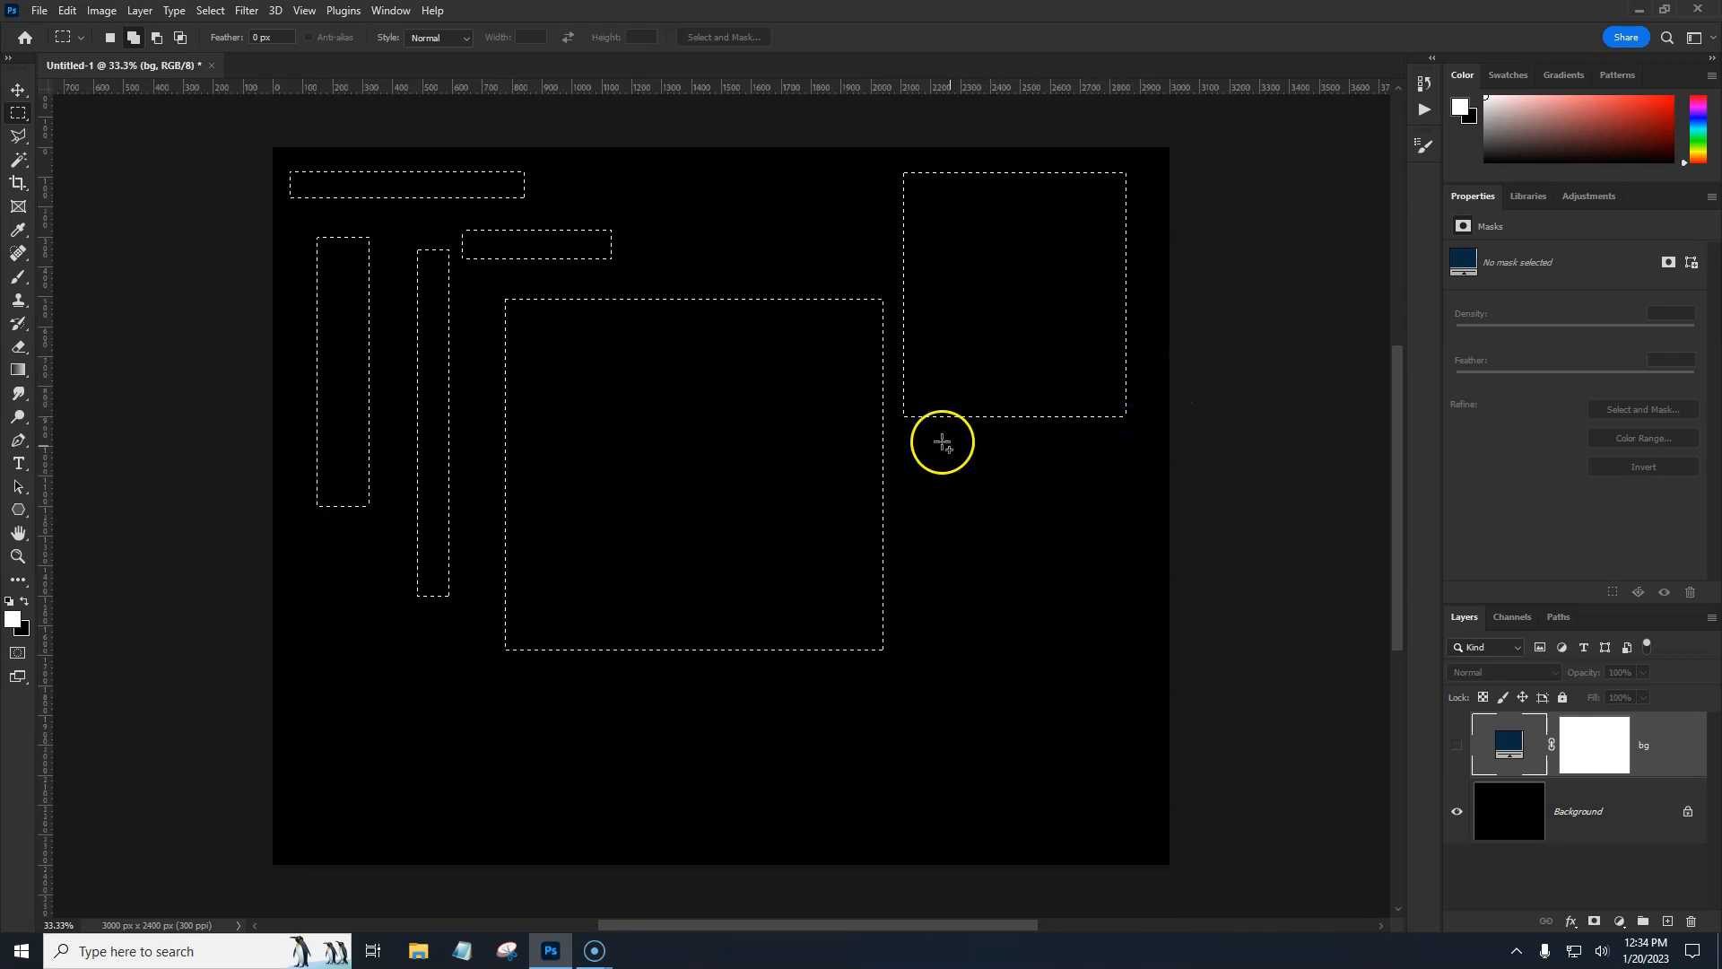
left_click_drag(905, 442, 1075, 500)
left_click_drag(1113, 759, 1127, 824)
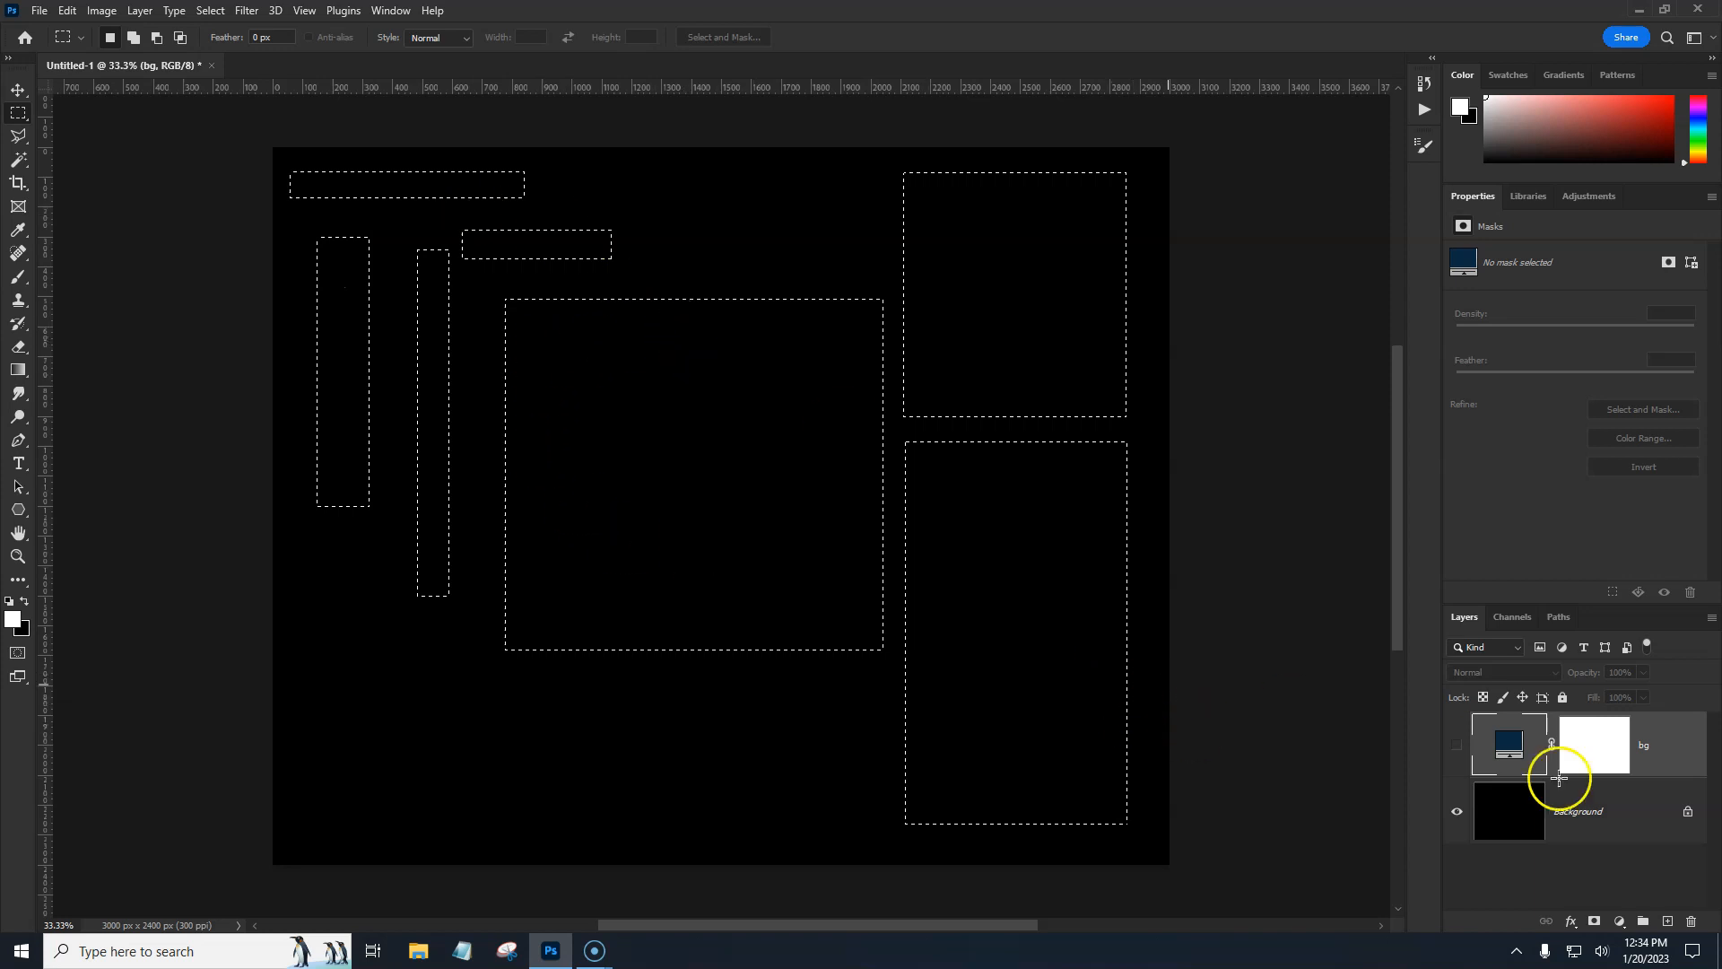
Add a new layer above bg, and try filling the selected rectangles with white before undoing the fill
left_click(1668, 922)
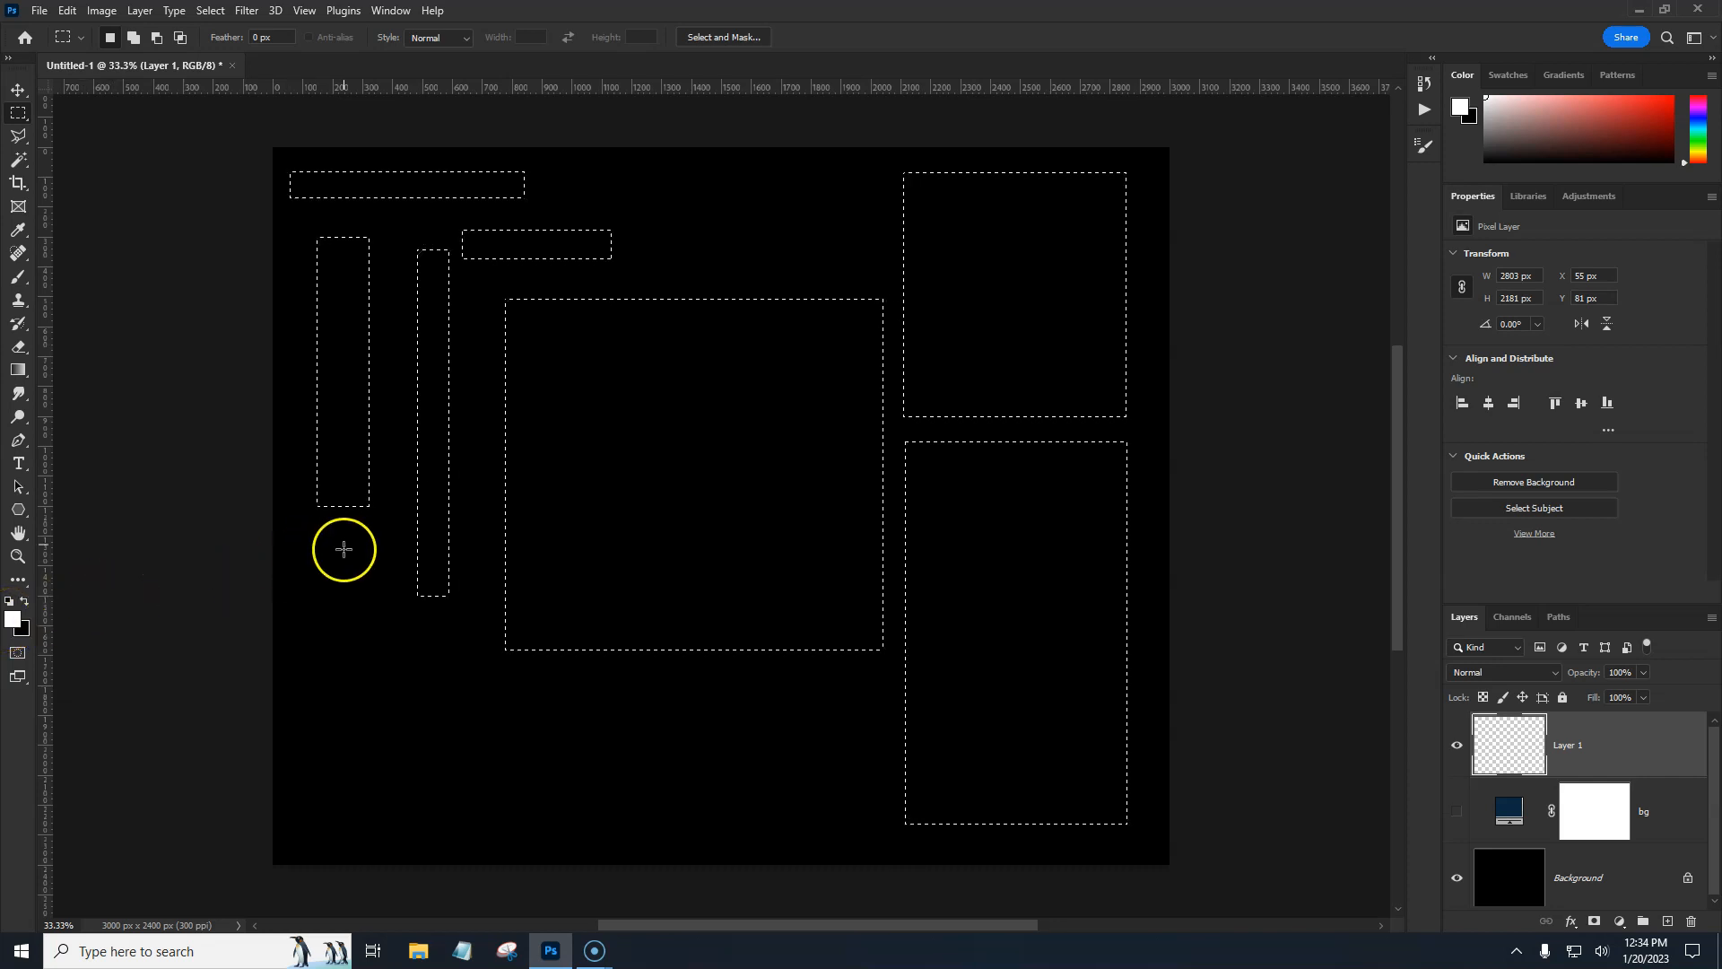
key("alt+BackSpace")
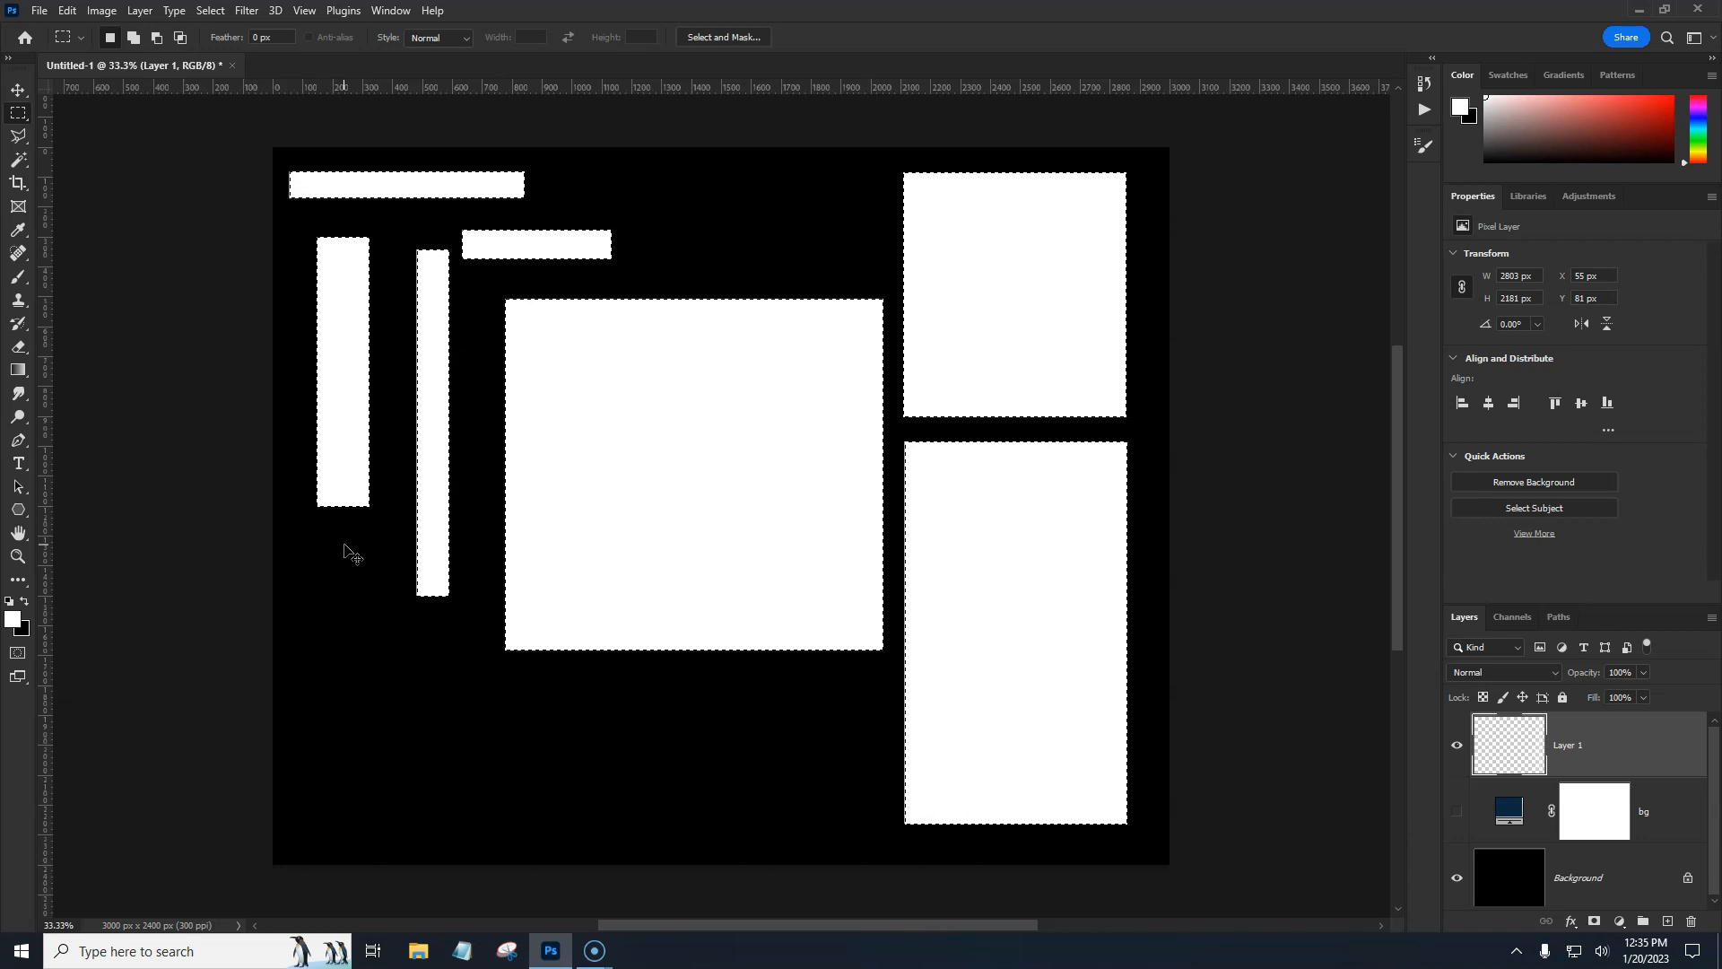
key("ctrl+z")
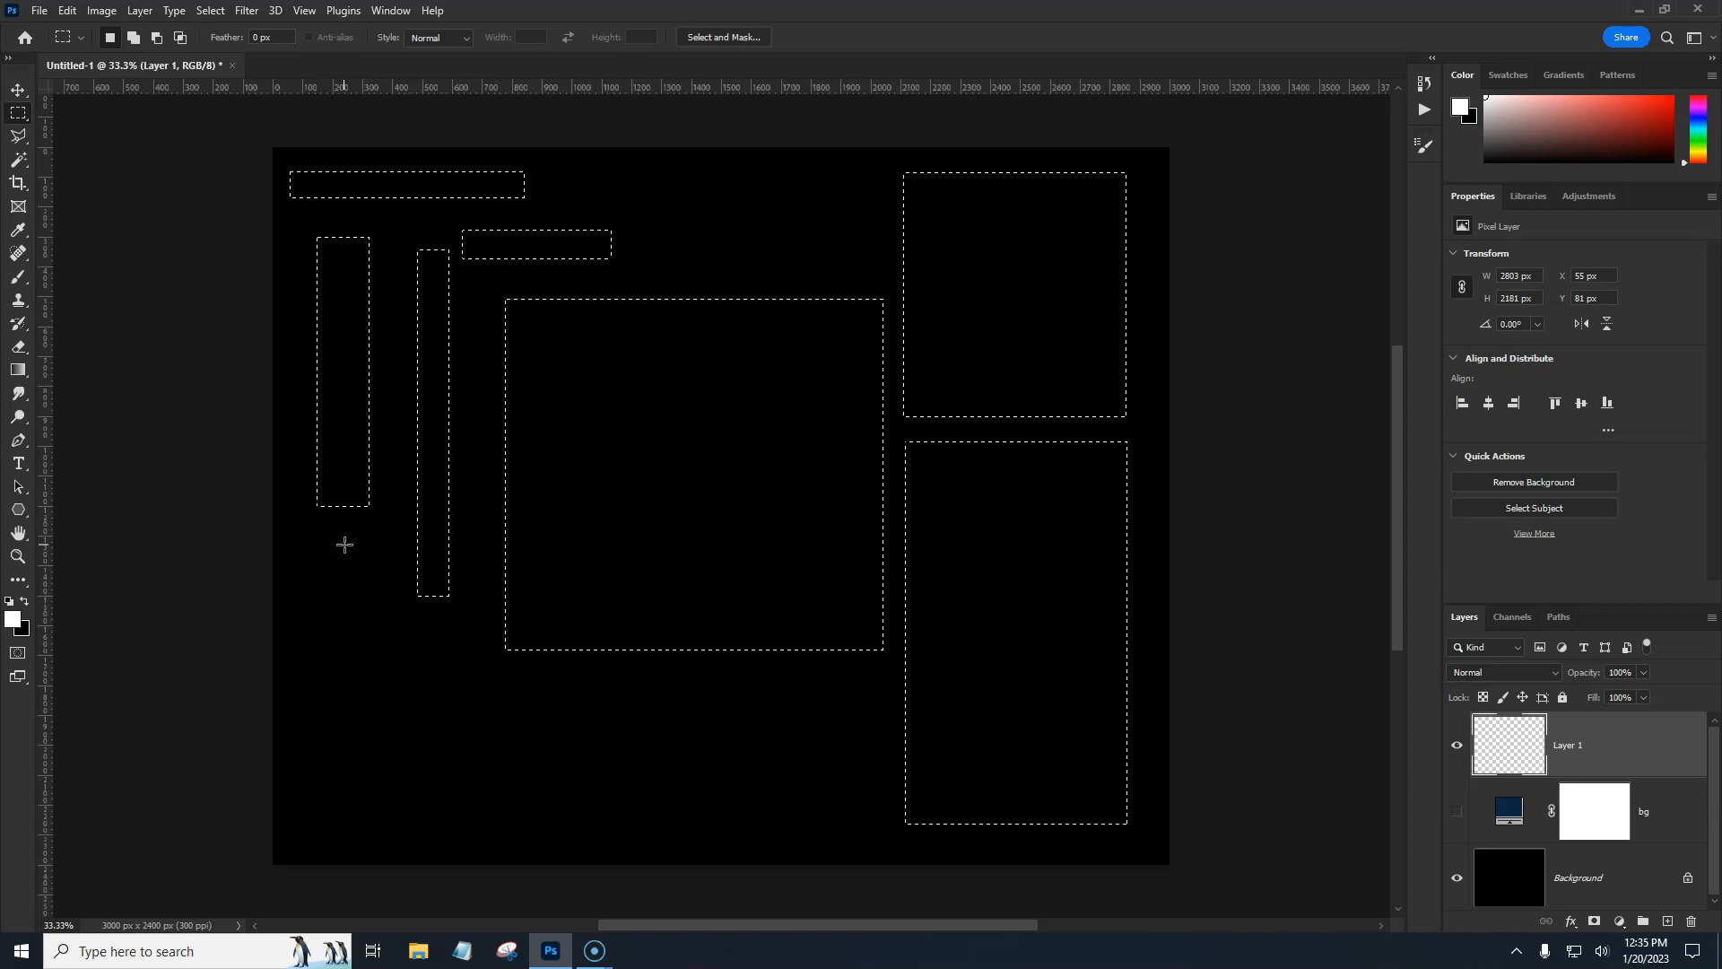
Fill the selected rectangles with black, check the fill with the Background layer hidden, and remove it, keeping the new layer
key("ctrl+BackSpace")
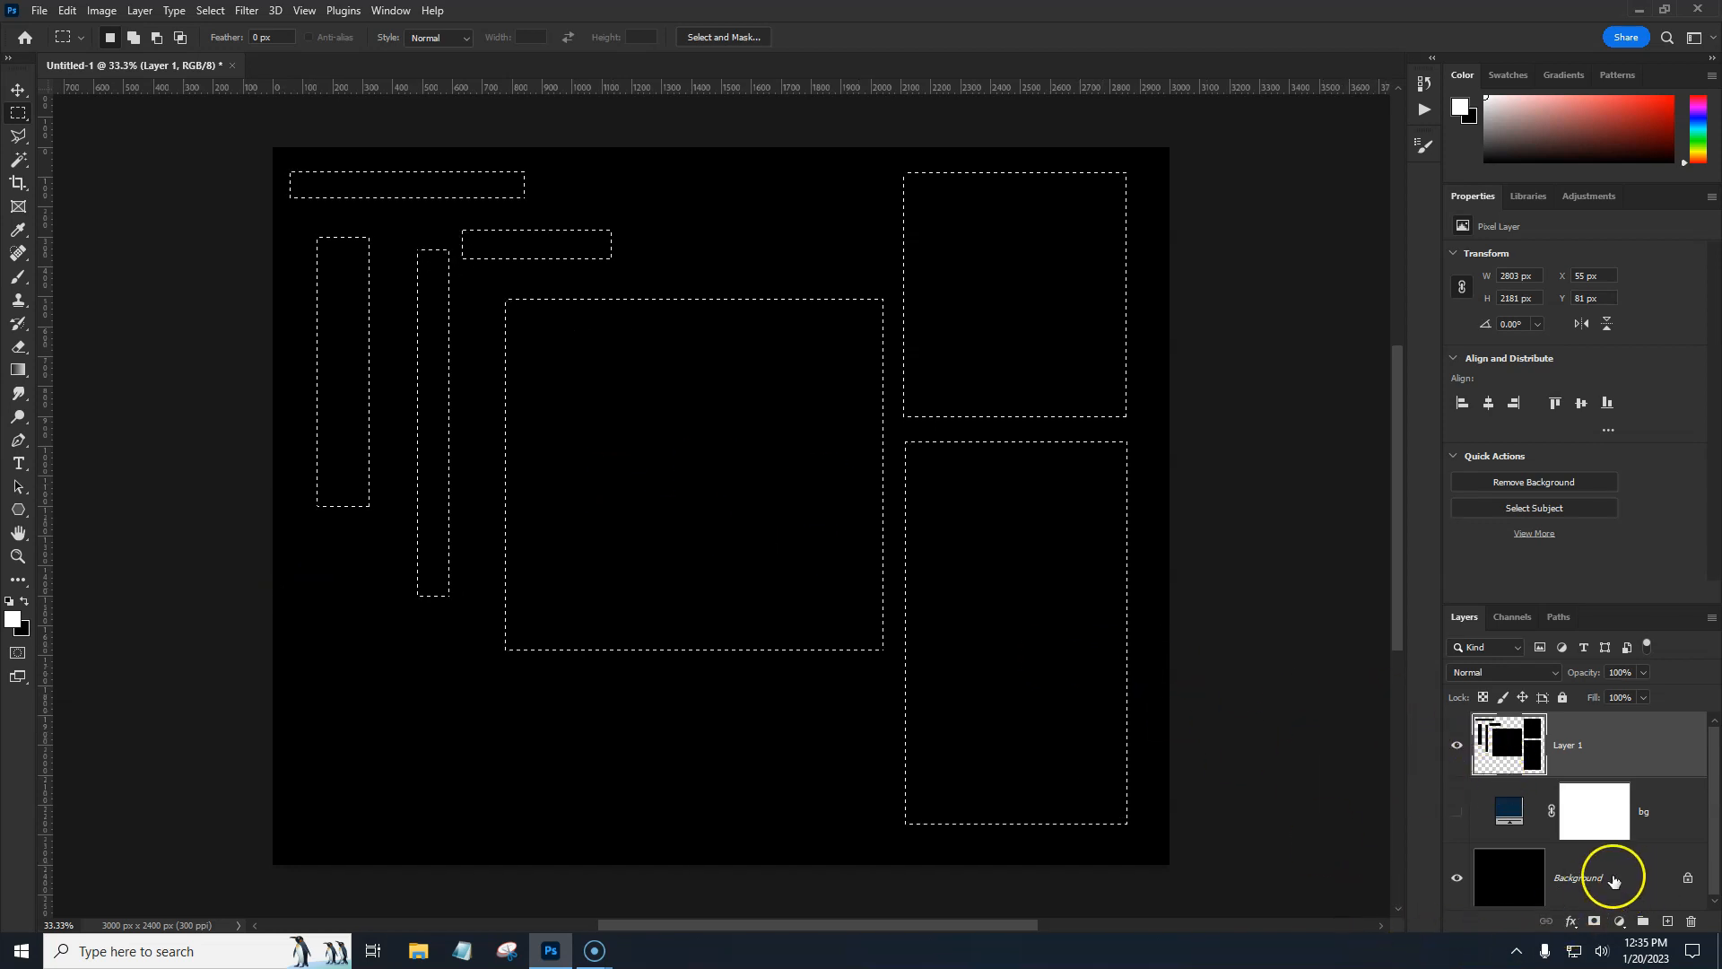
left_click(1457, 883)
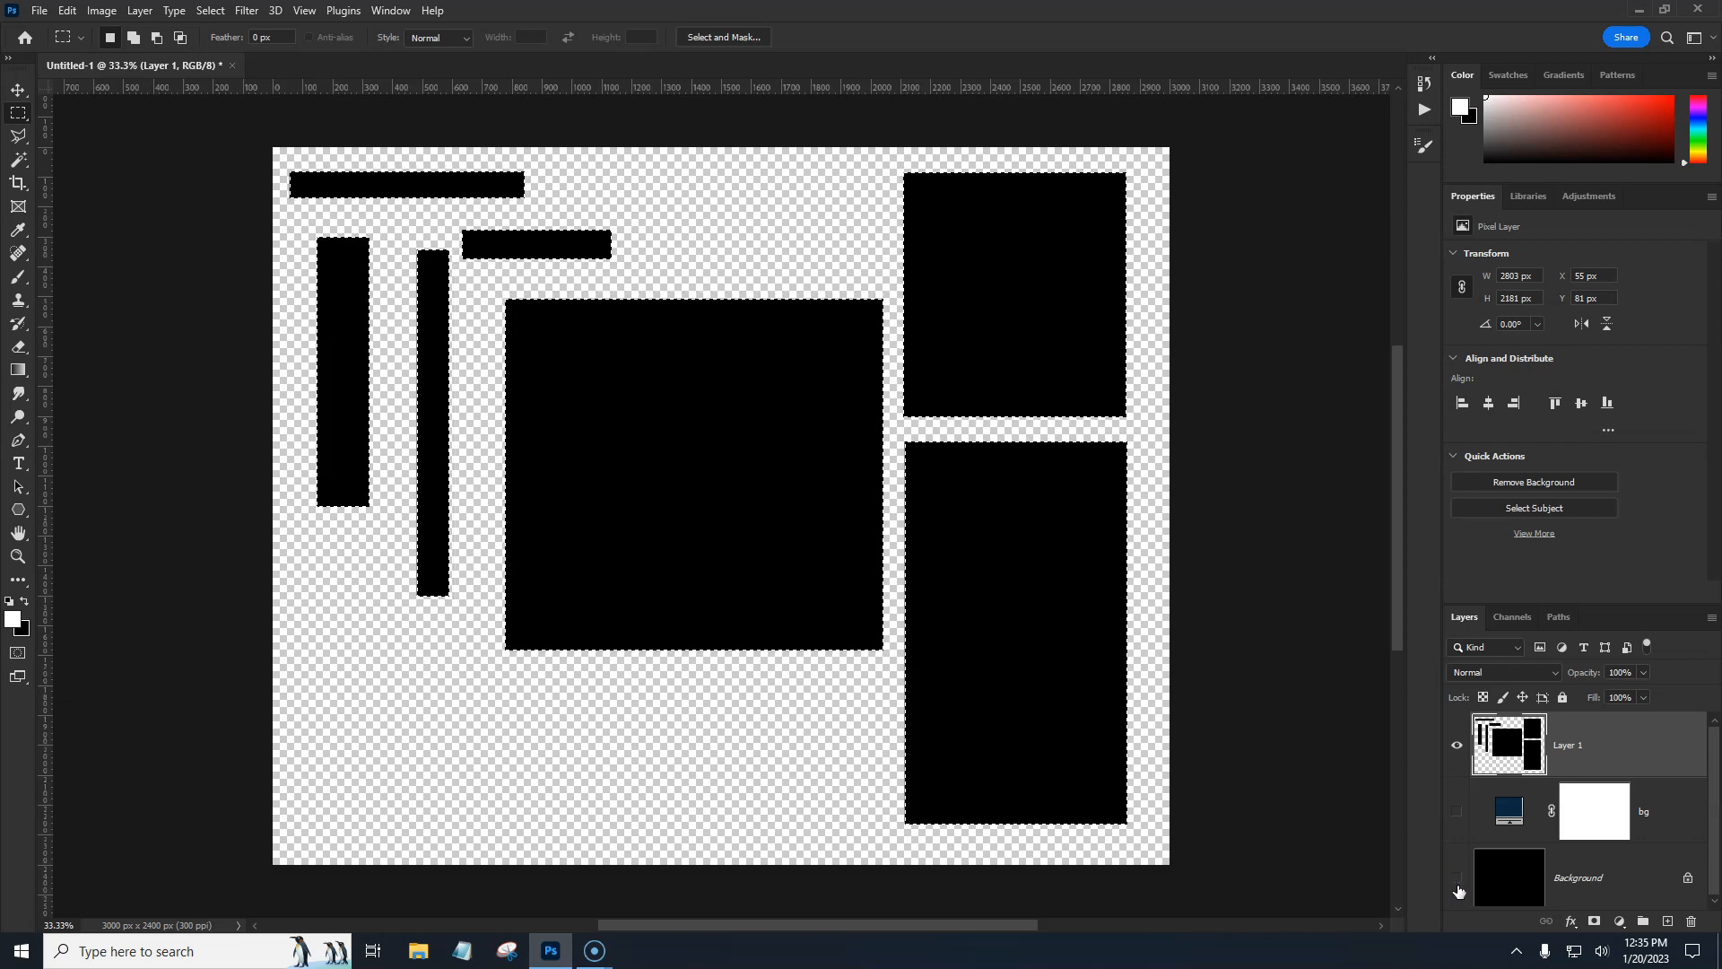
left_click(1458, 885)
key("Delete")
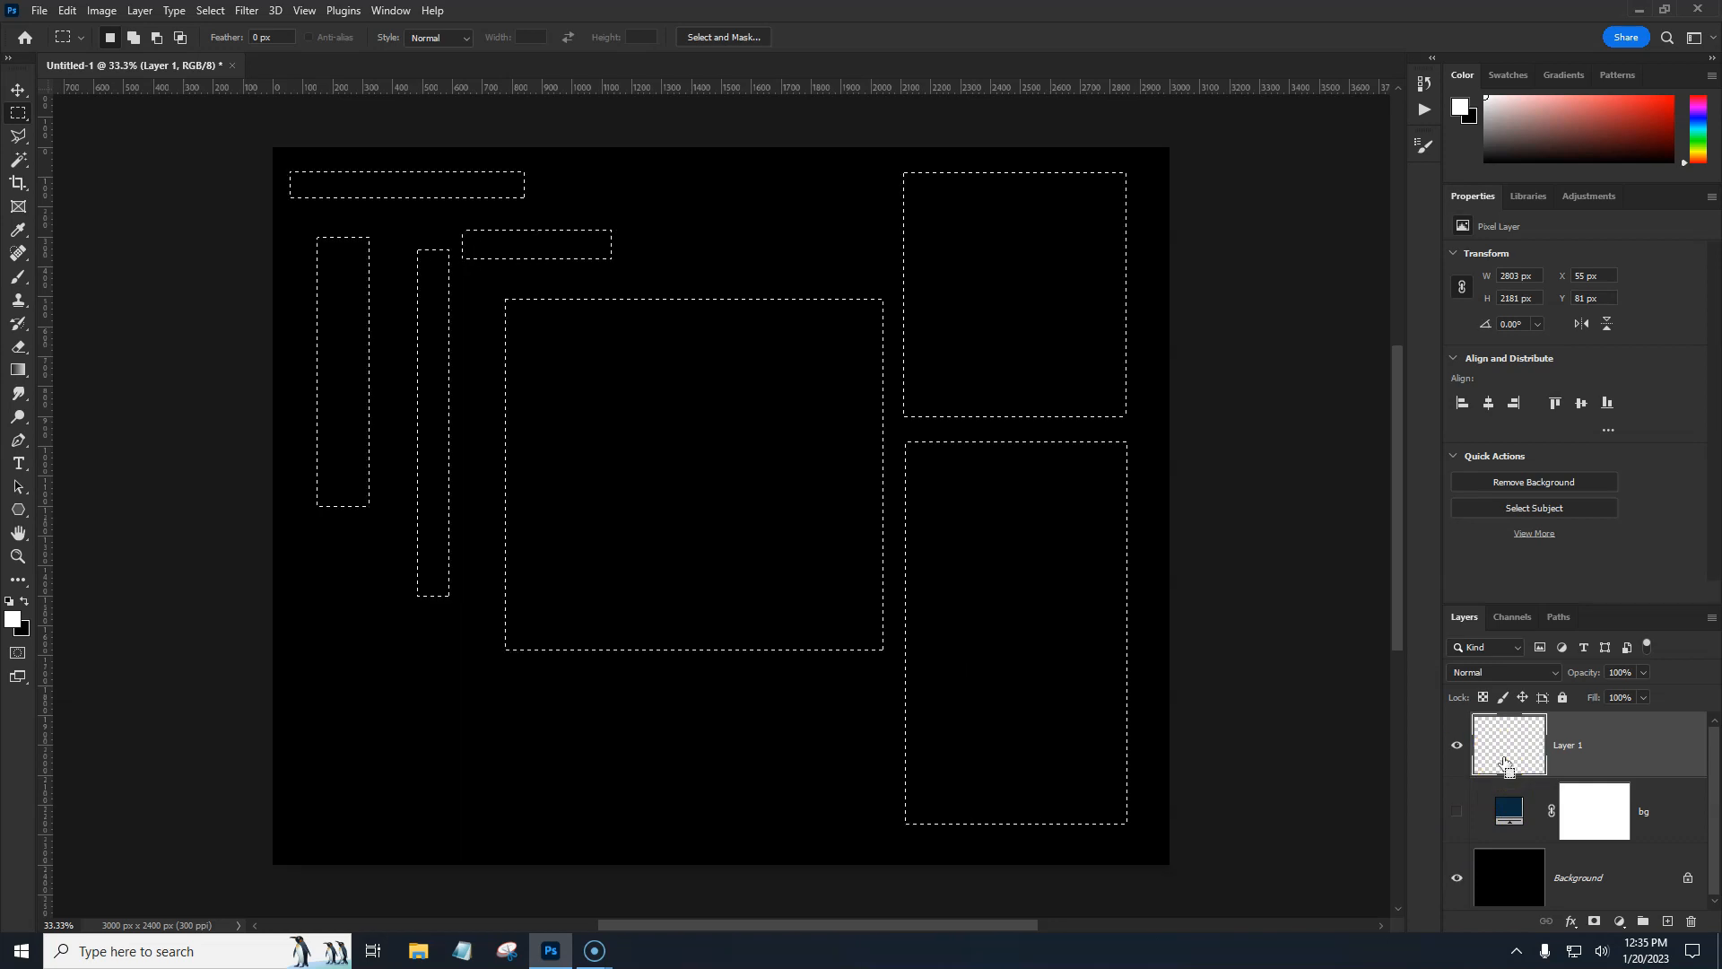
key("ctrl+z")
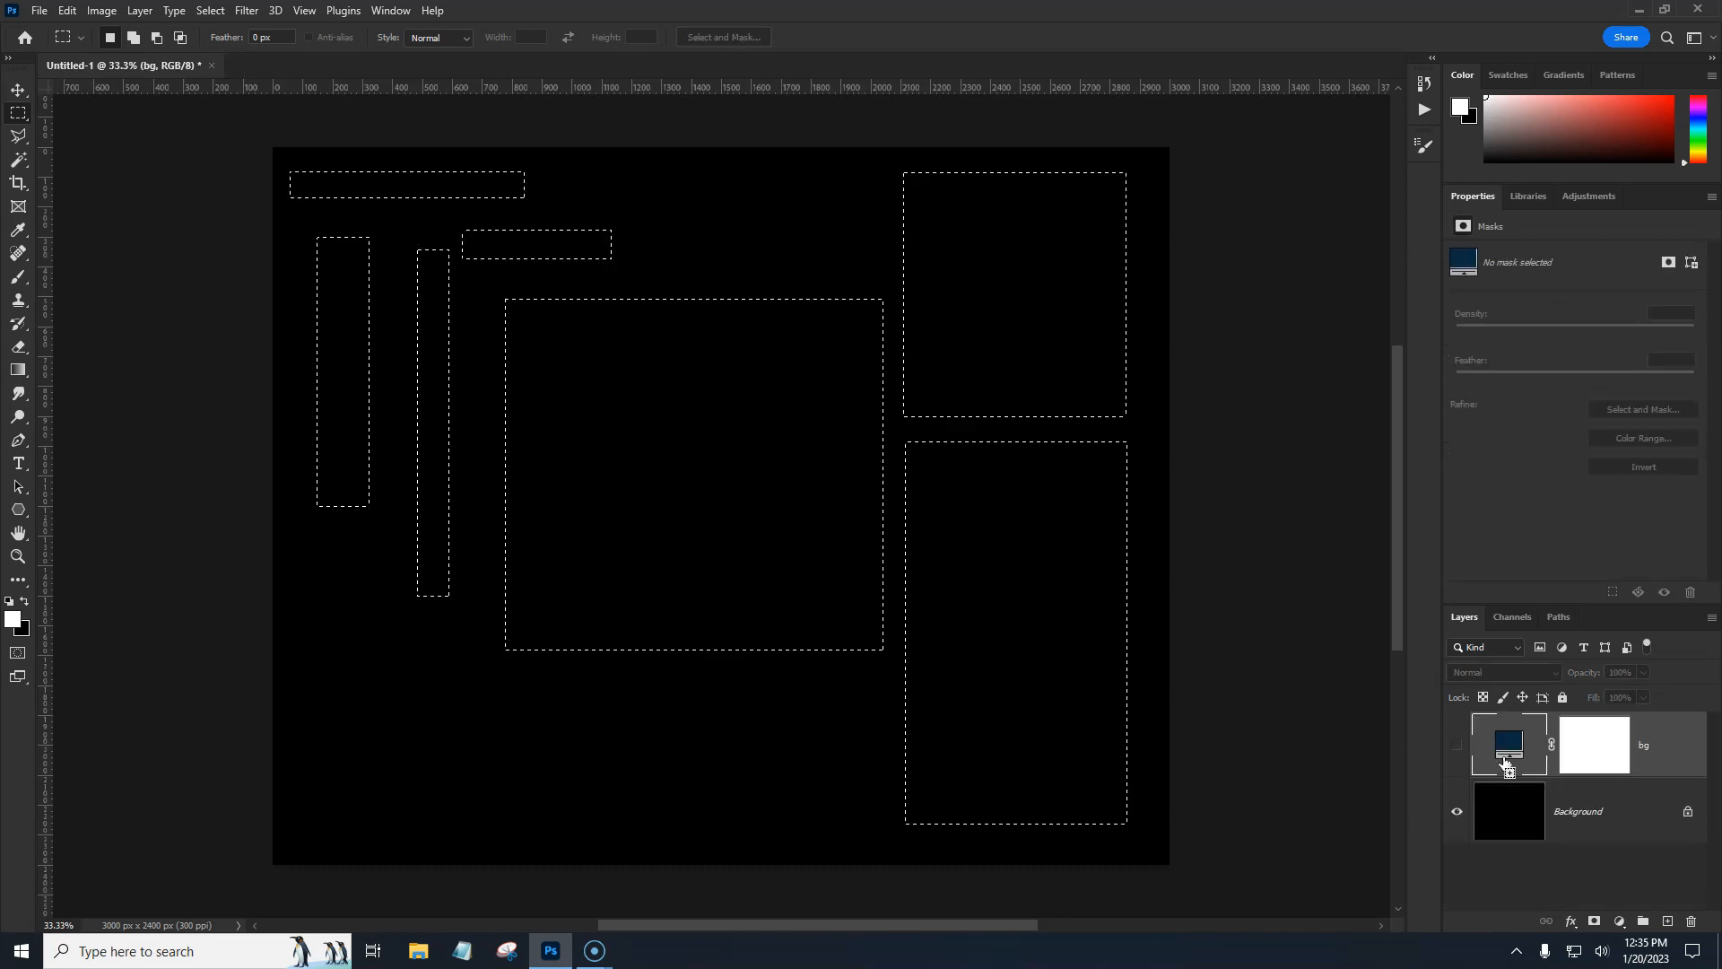
key("ctrl+shift+z")
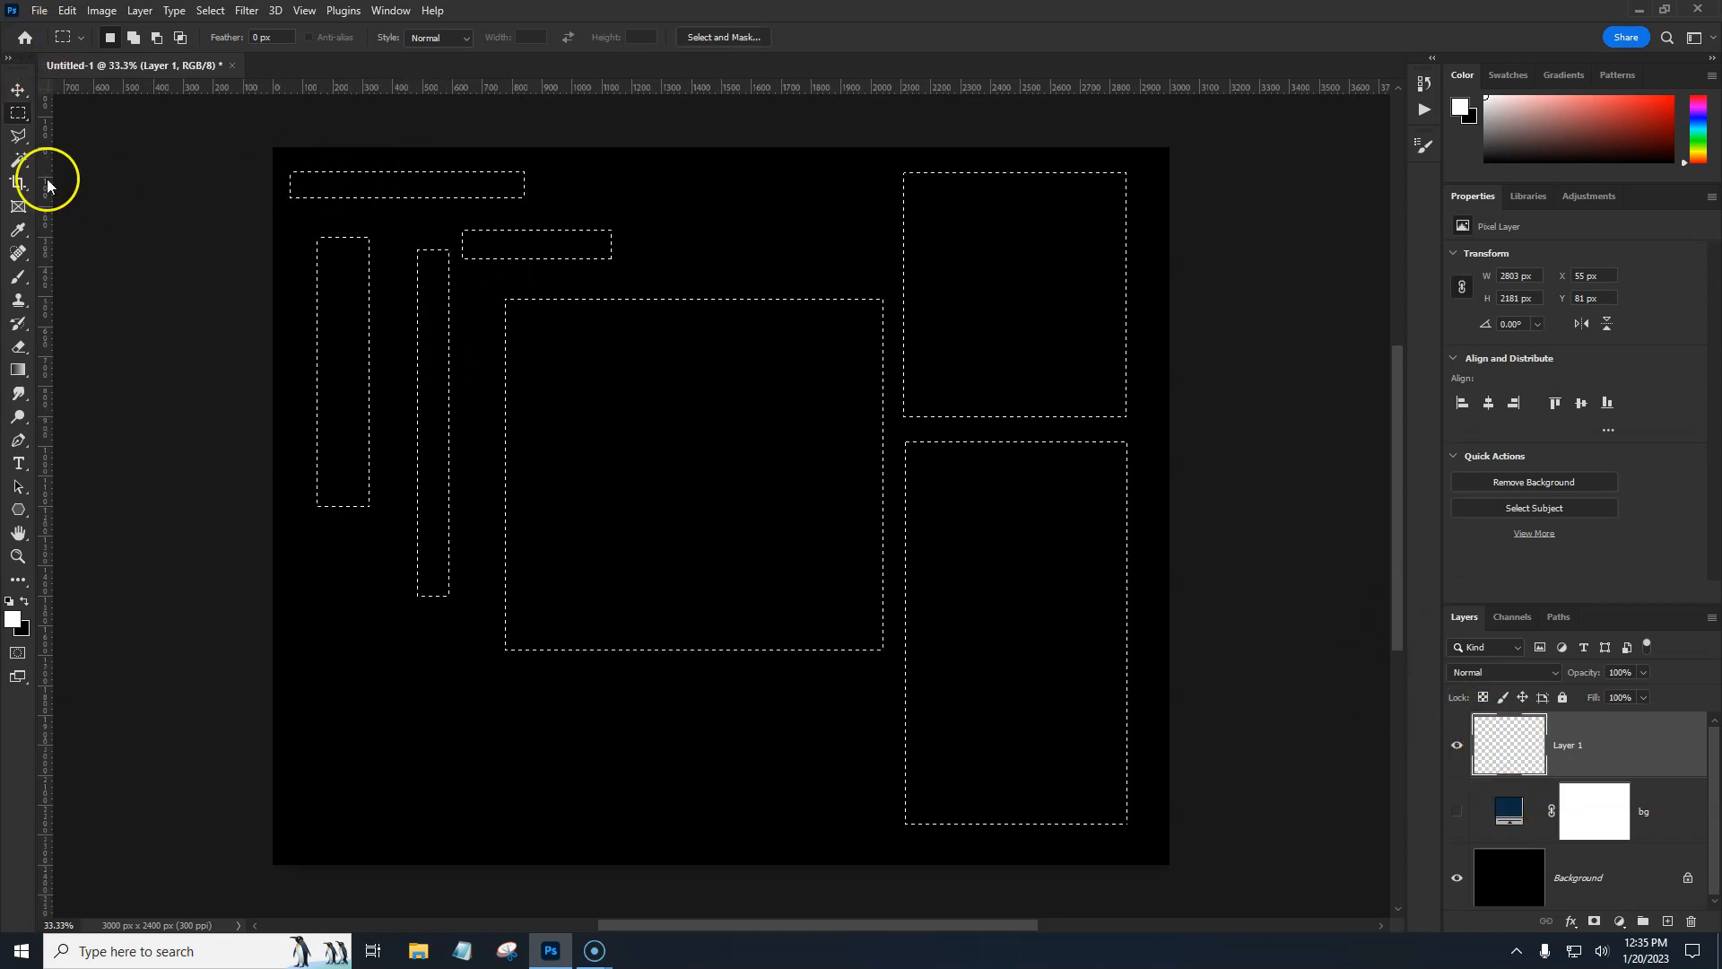
Load the Orange_05 preset from the Oranges group as the Gradient tool's colours
left_click(20, 370)
right_click(20, 370)
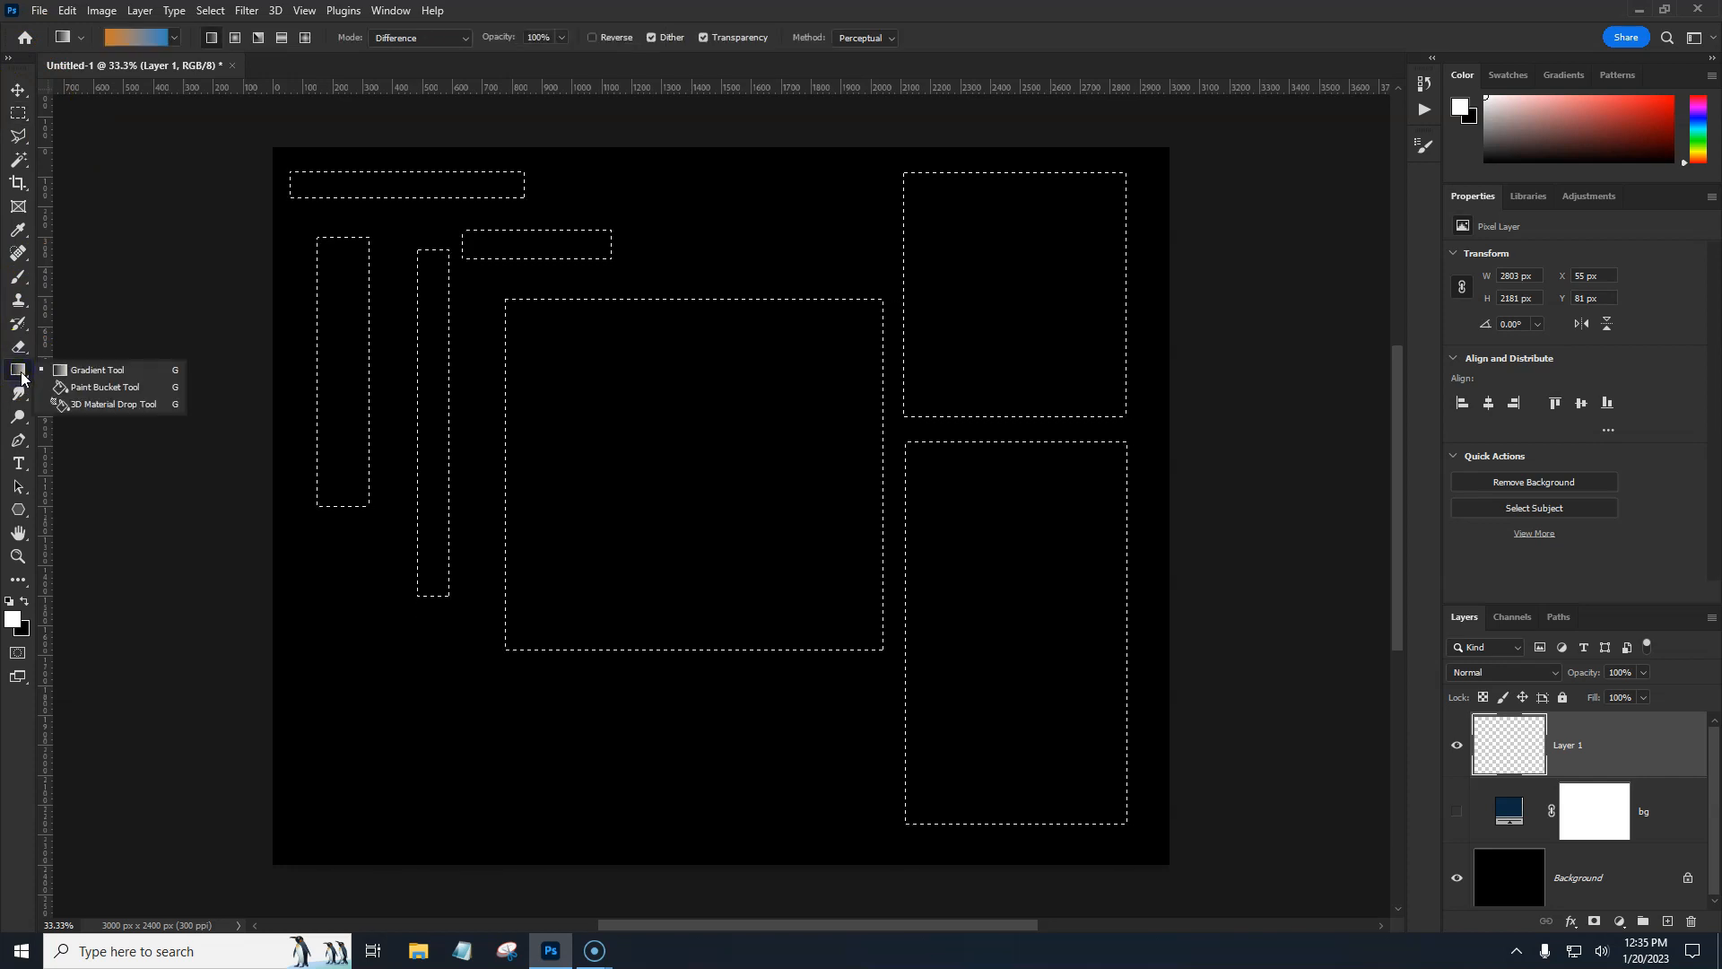
left_click(132, 44)
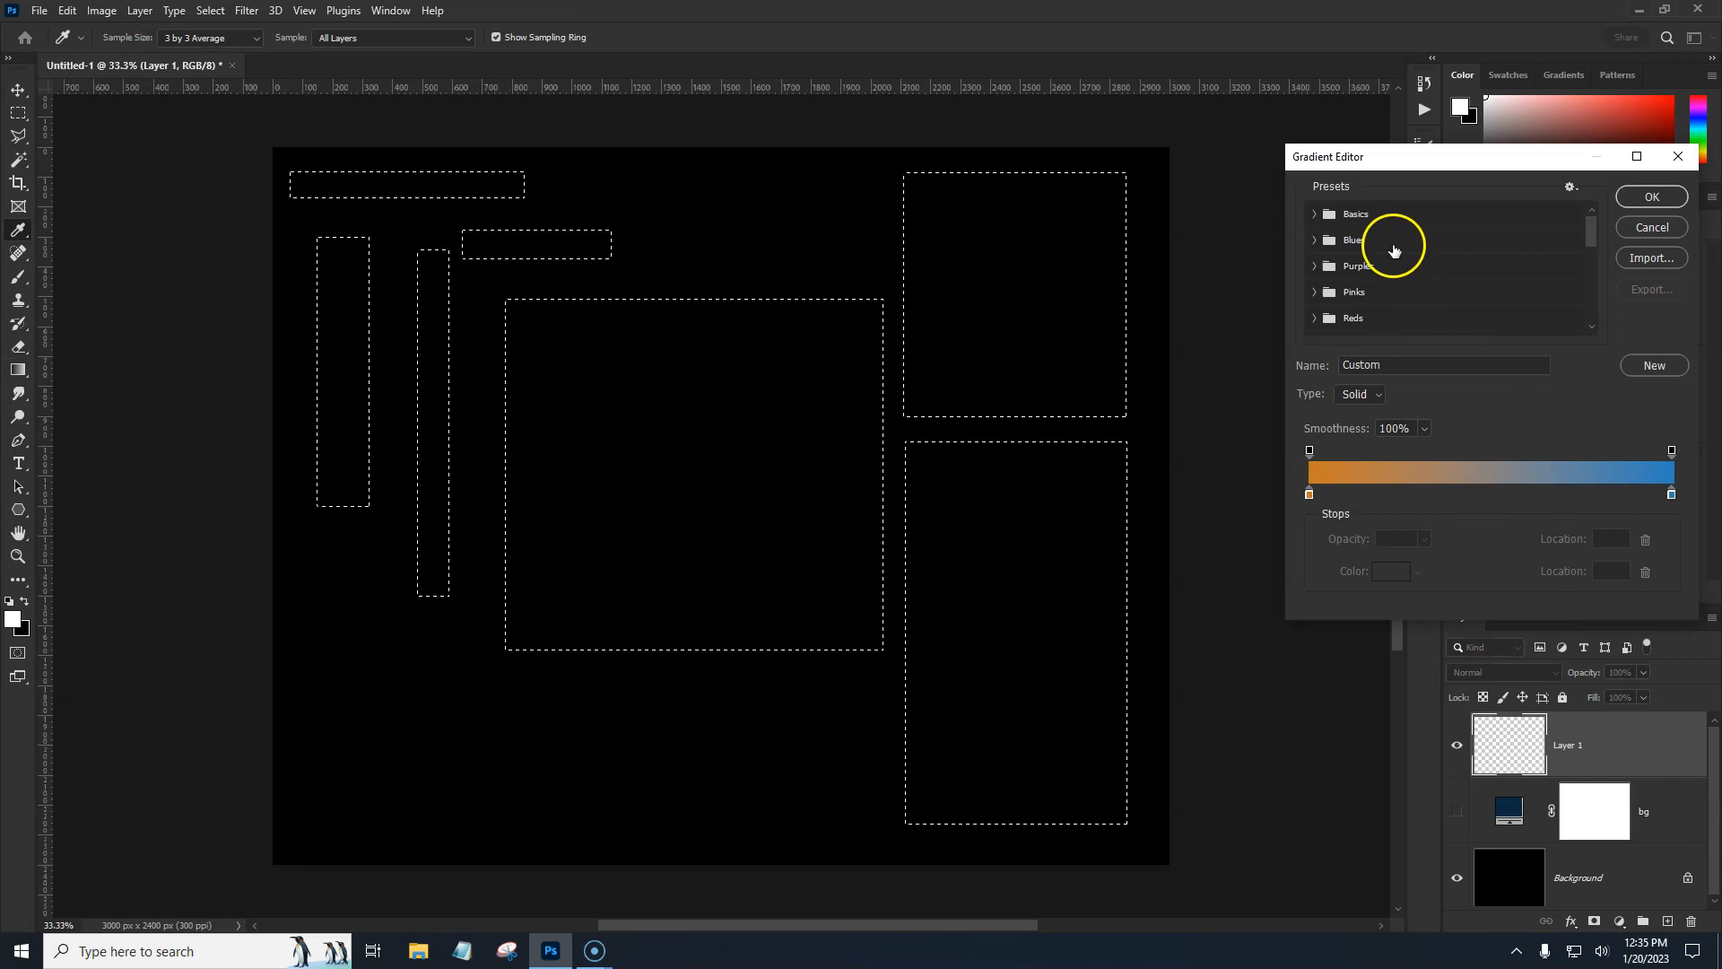
scroll(1345, 278, "down", 2)
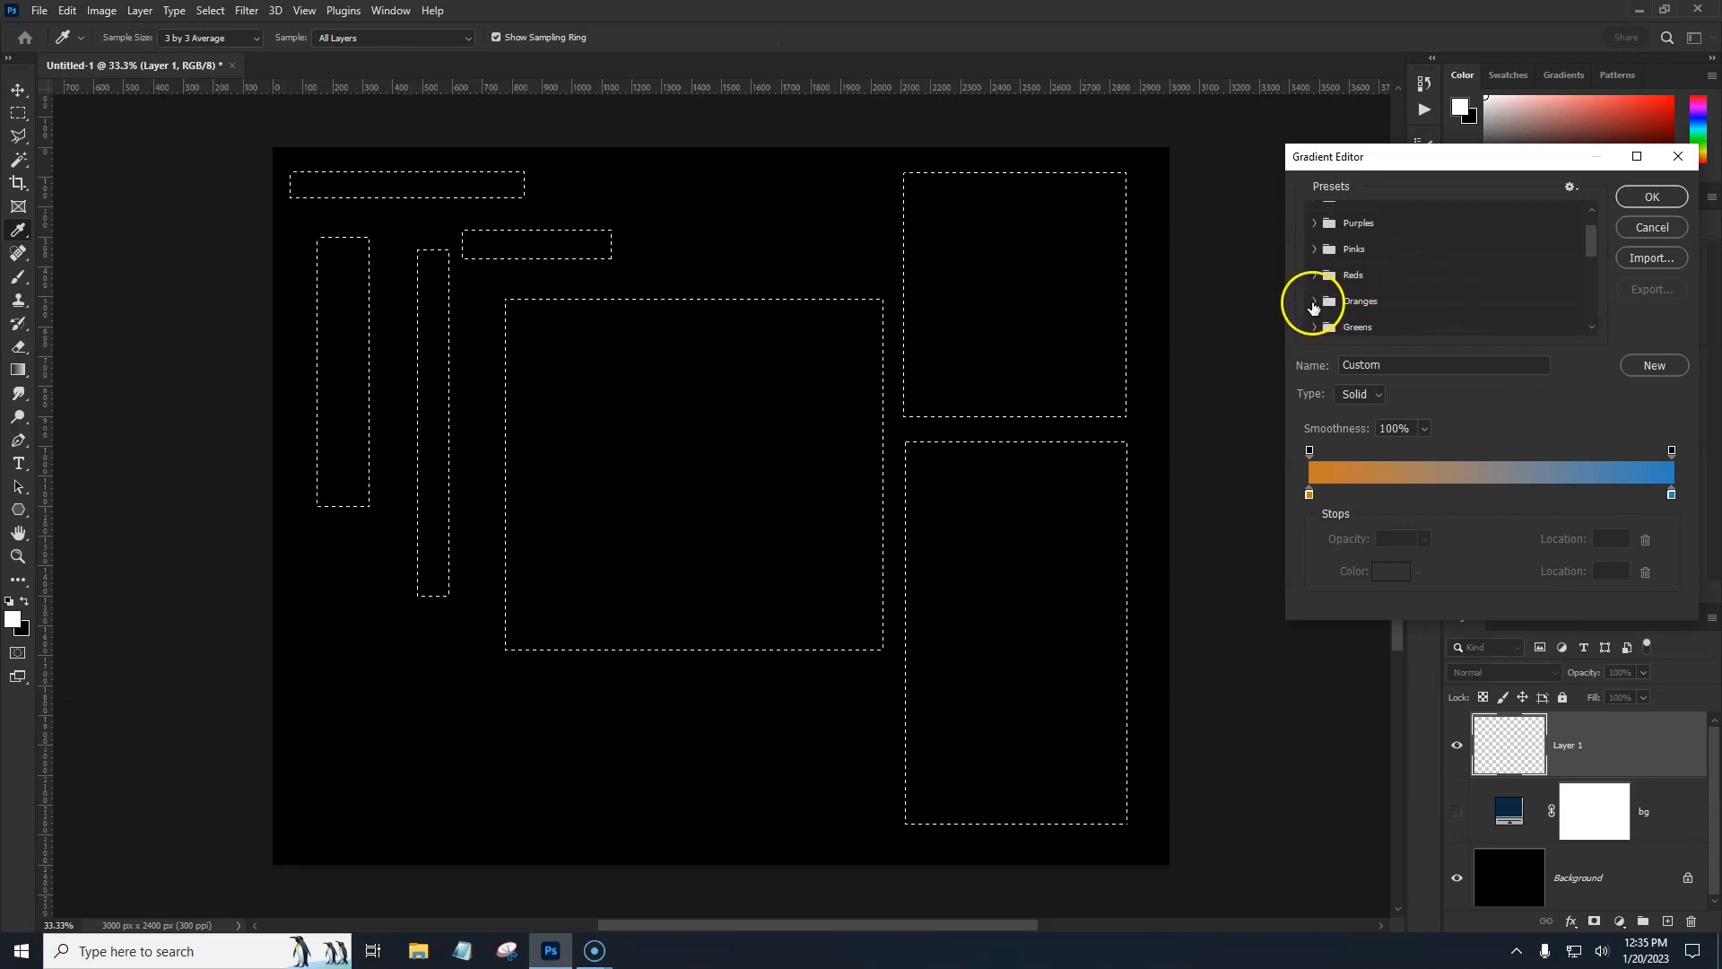
left_click(1315, 301)
left_click(1453, 328)
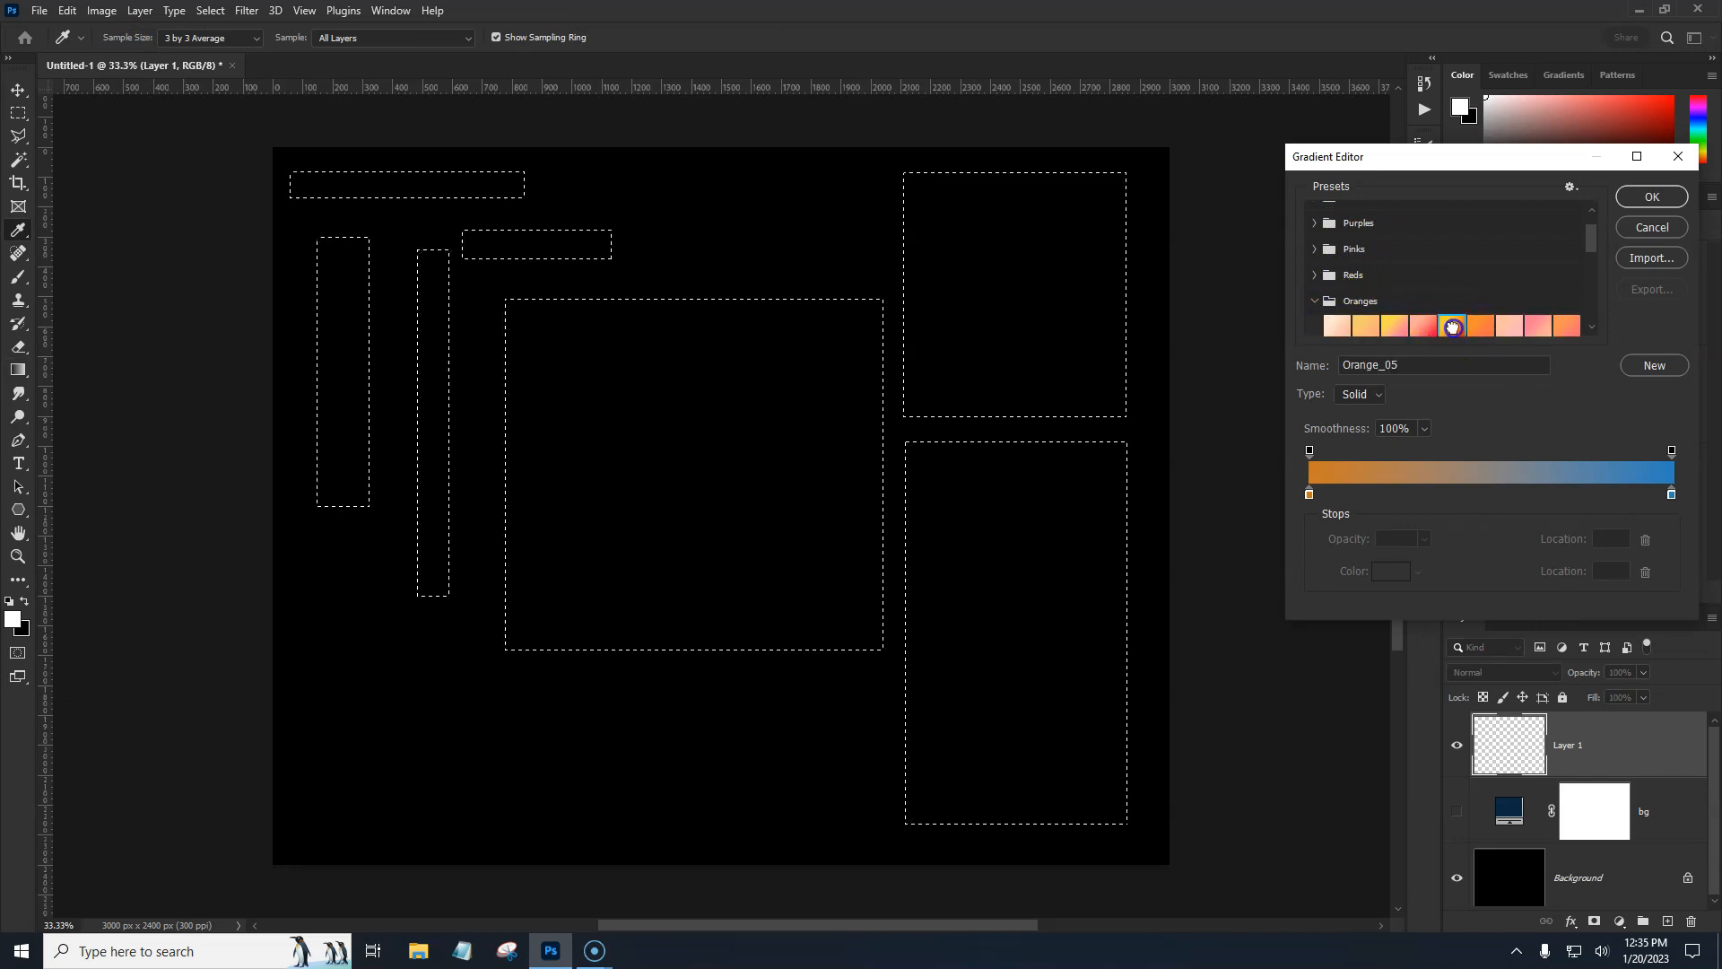
Recolour the gradient's white middle stop at location 49 to a golden brown and accept the edited gradient
left_click(1487, 496)
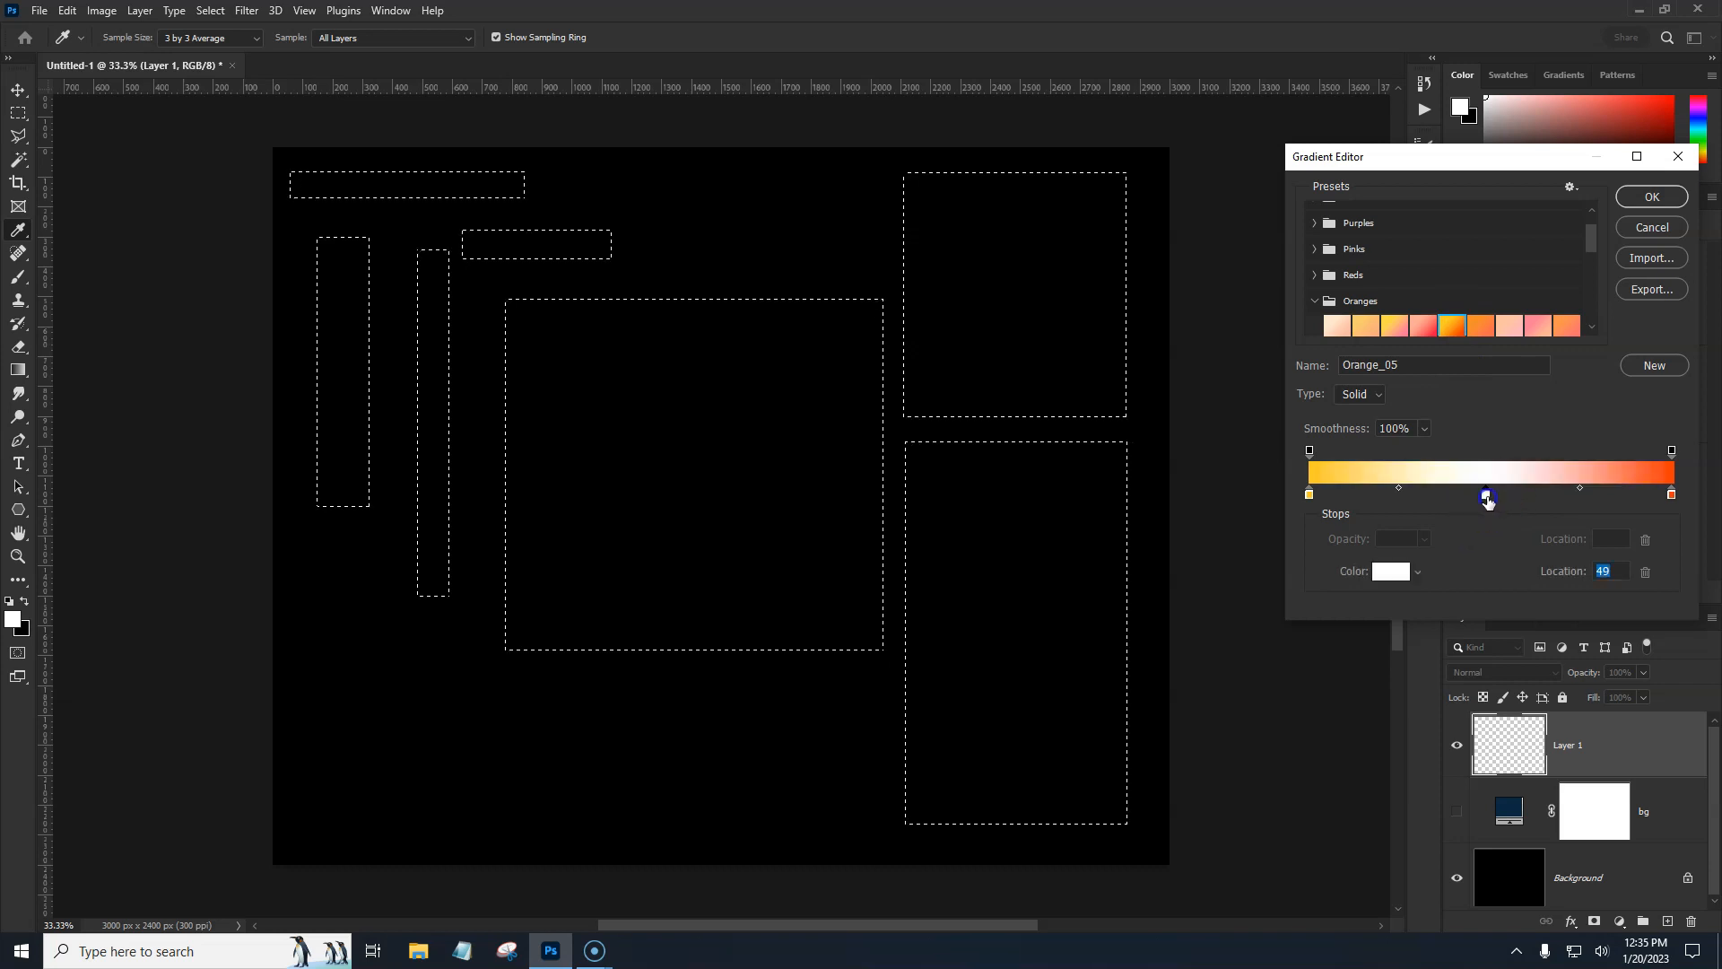
left_click(1406, 576)
left_click(1489, 434)
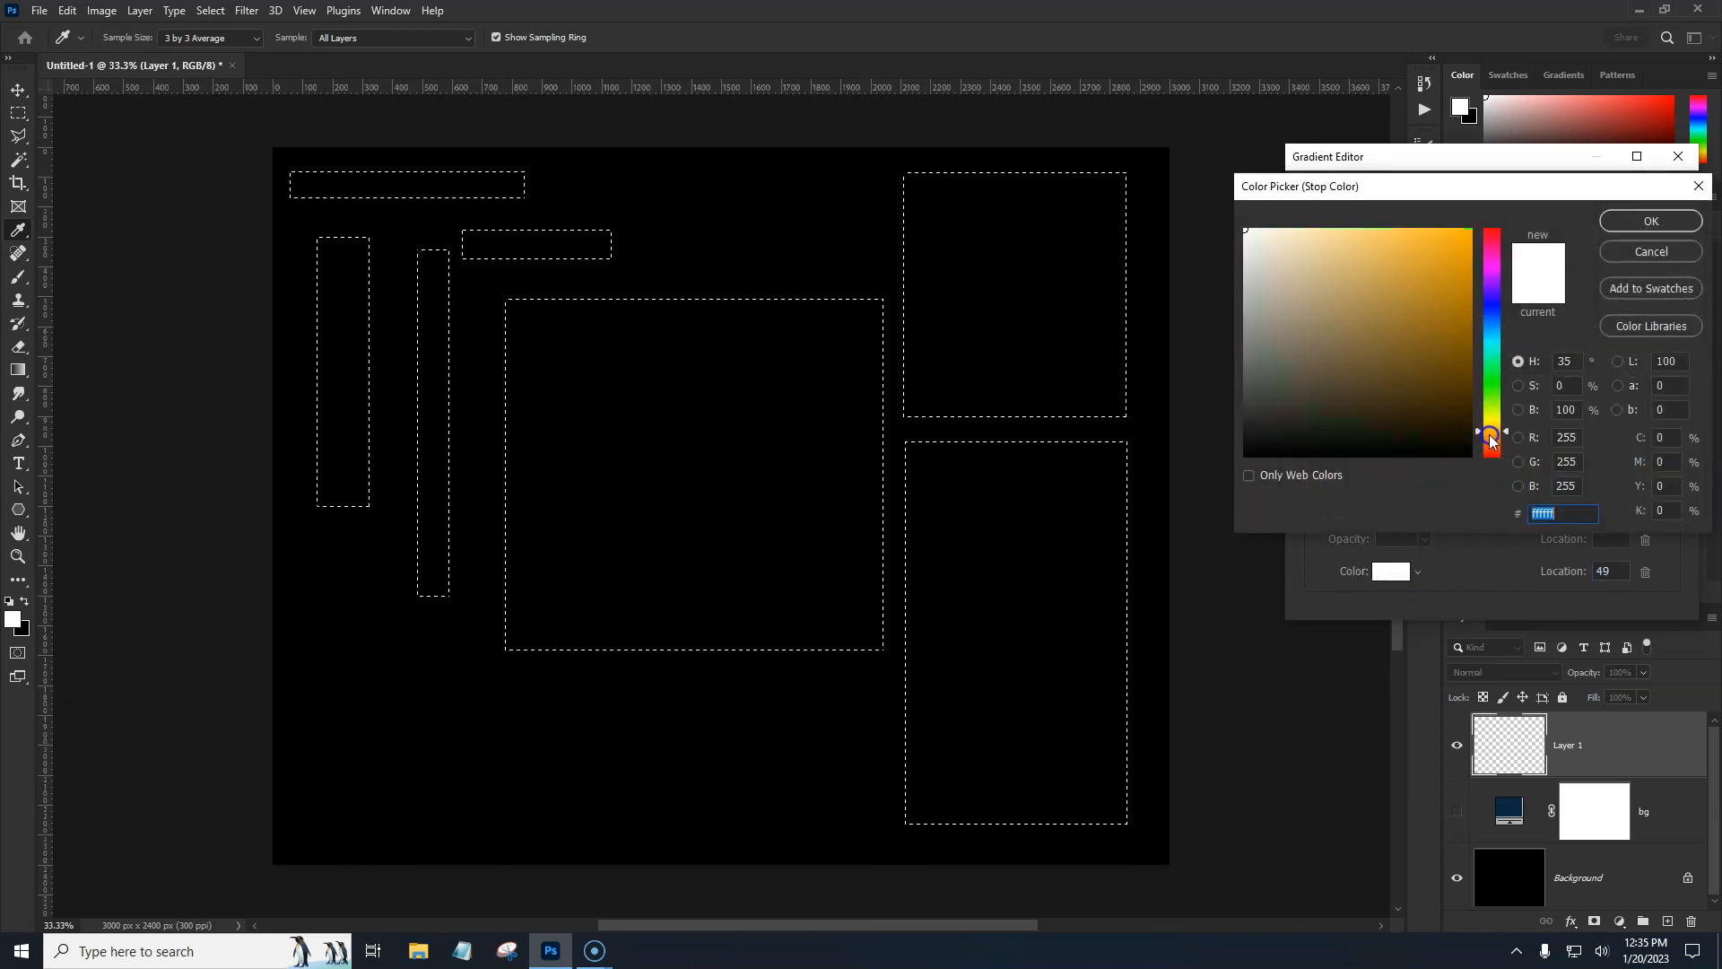
left_click_drag(1386, 363, 1411, 312)
left_click(1642, 221)
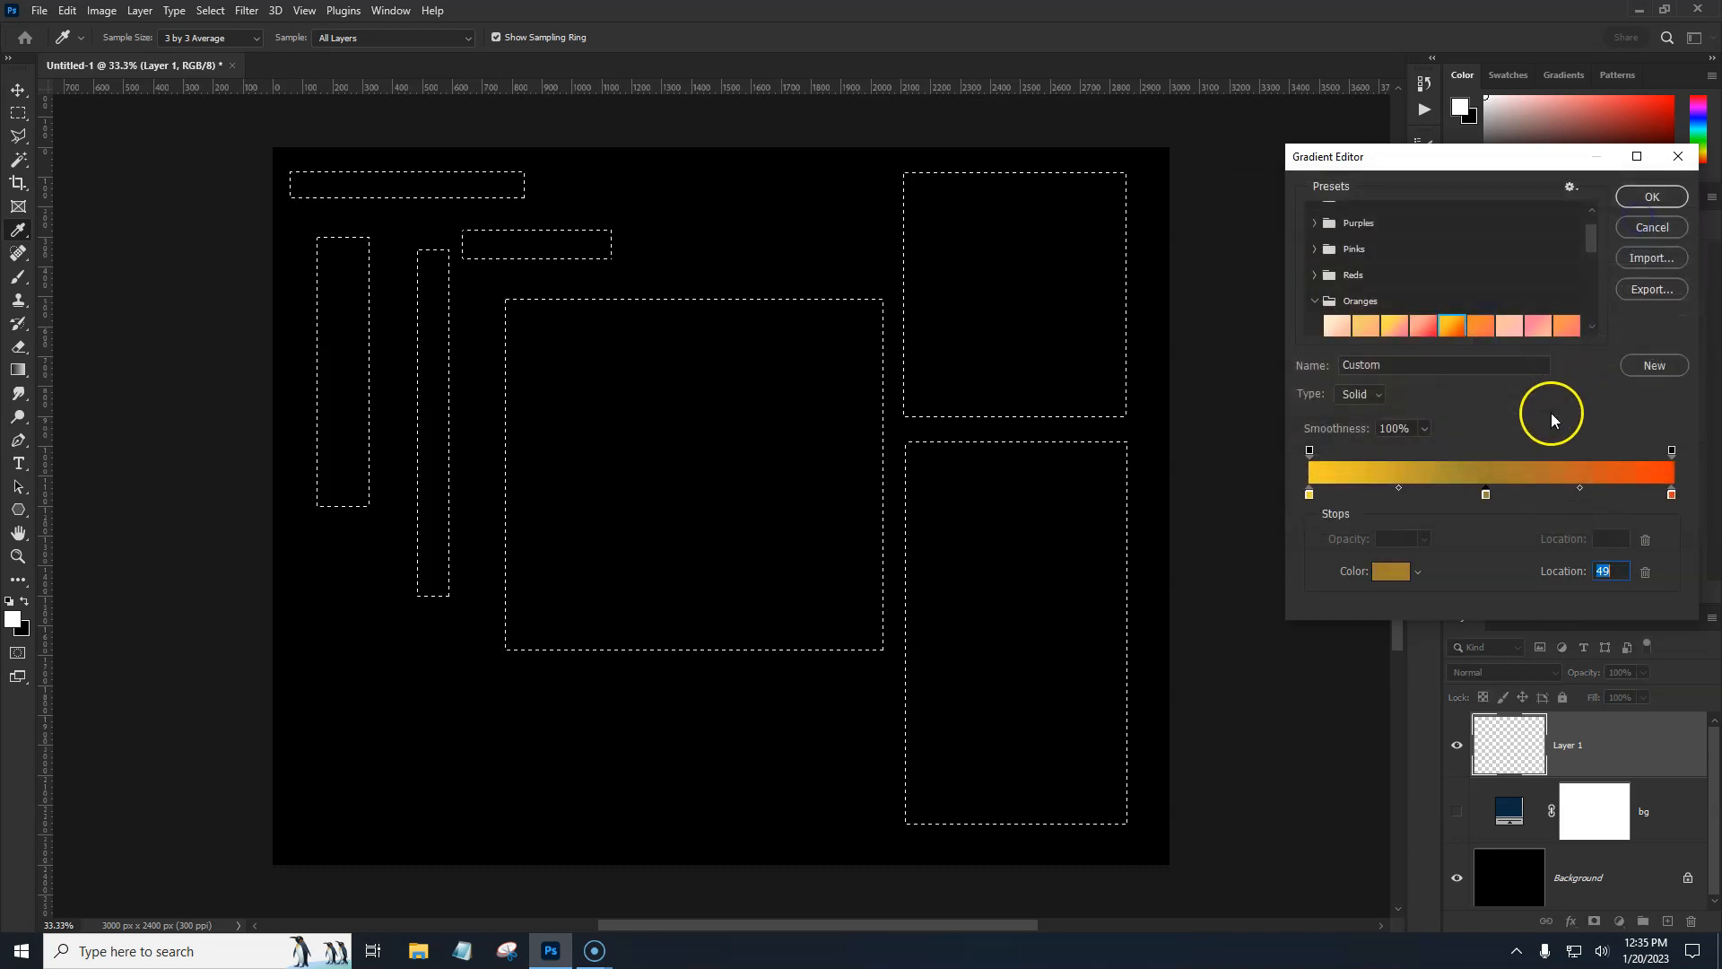
left_click(1652, 196)
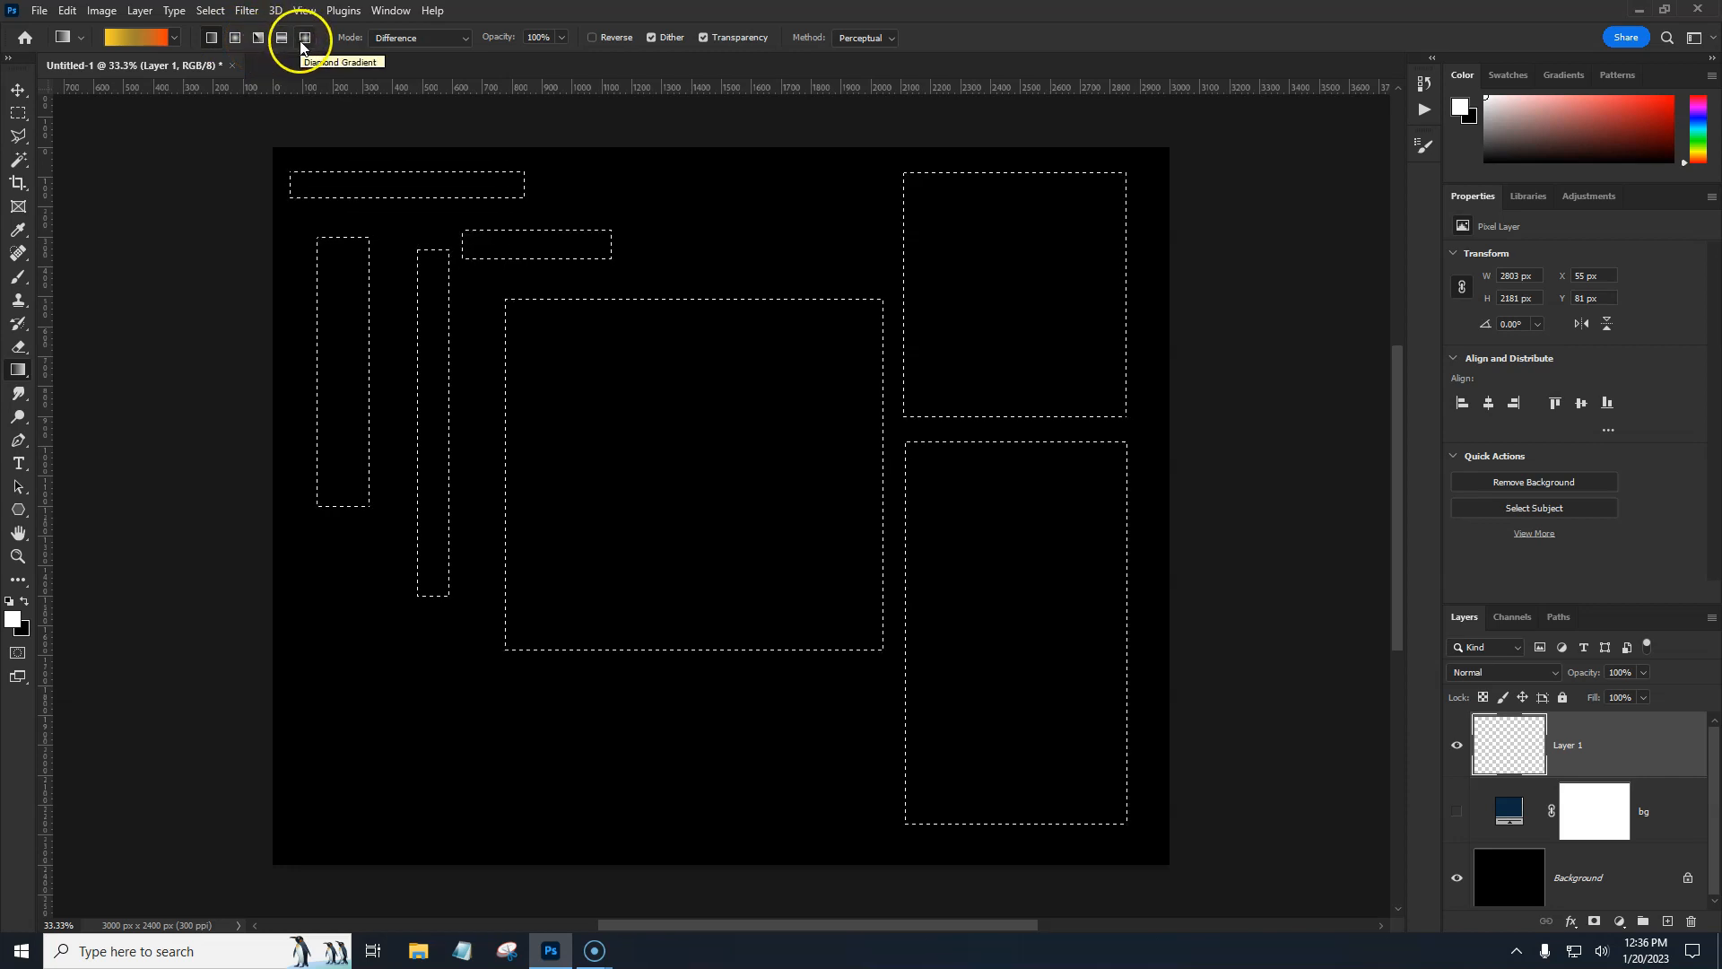
Fill the selected rectangles with a diagonal linear gradient in Normal mode, running from the central block towards the canvas's lower-right corner, and deselect
left_click(465, 40)
left_click(444, 52)
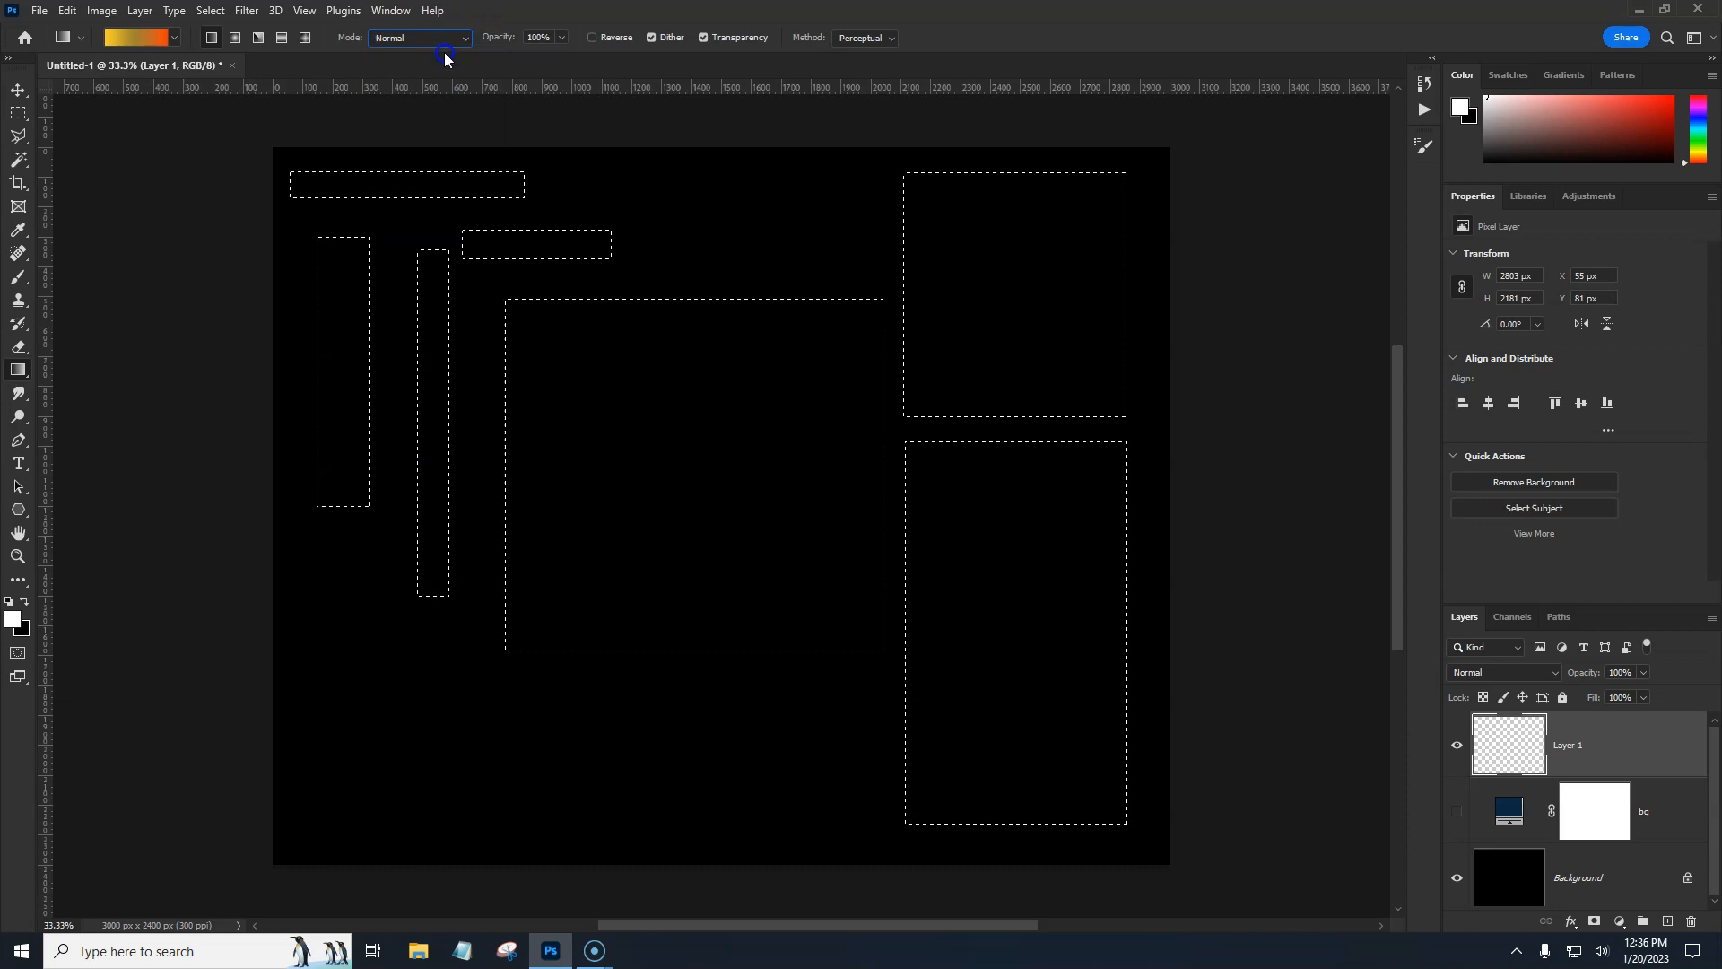
left_click_drag(687, 449, 1215, 849)
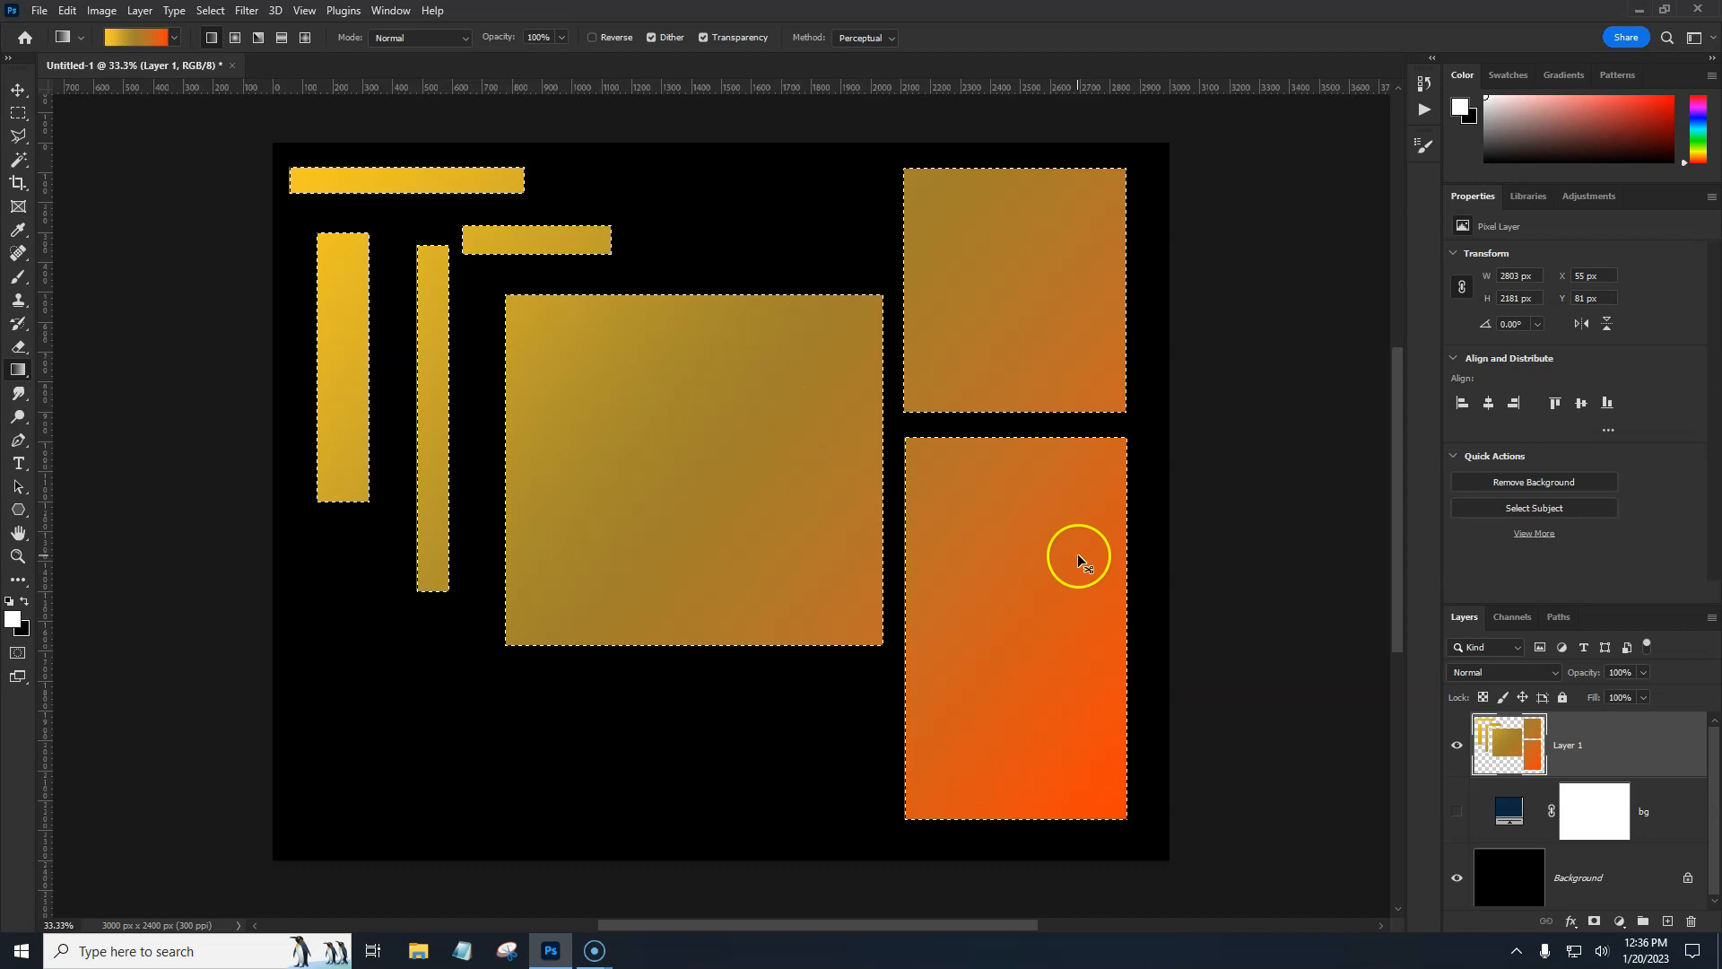
key("ctrl+d")
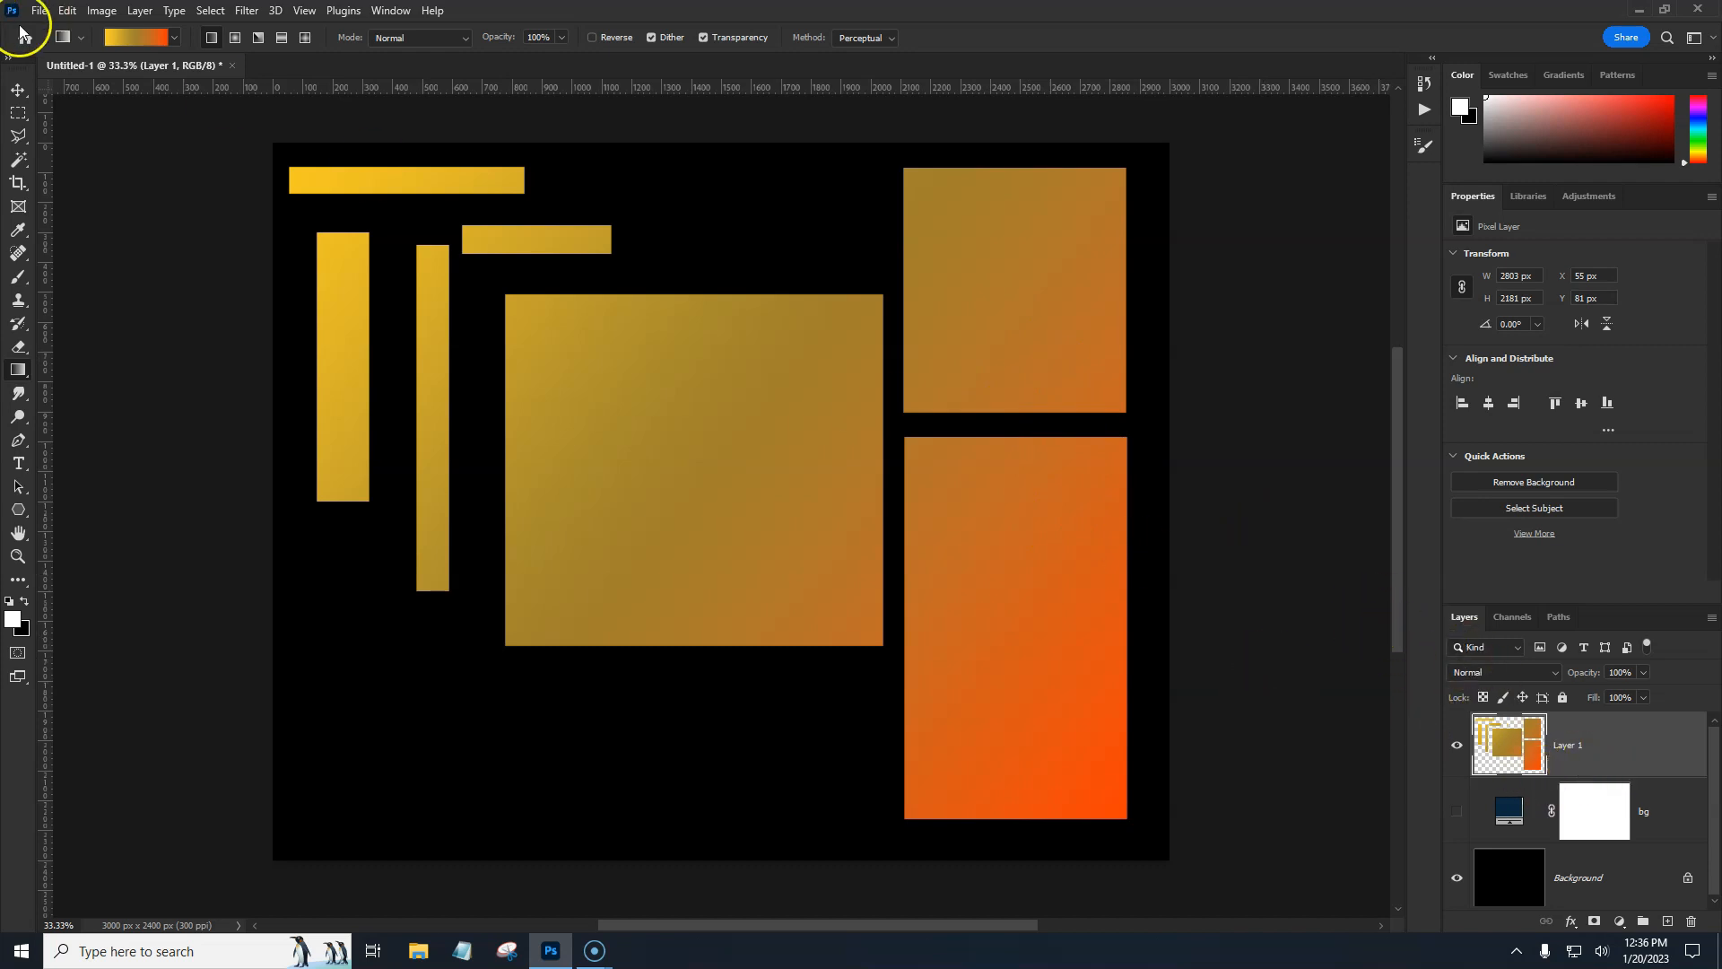
Select six separate circles of varied sizes with the Elliptical Marquee: five across the lower canvas and a tiny one above the central block
left_click(17, 114)
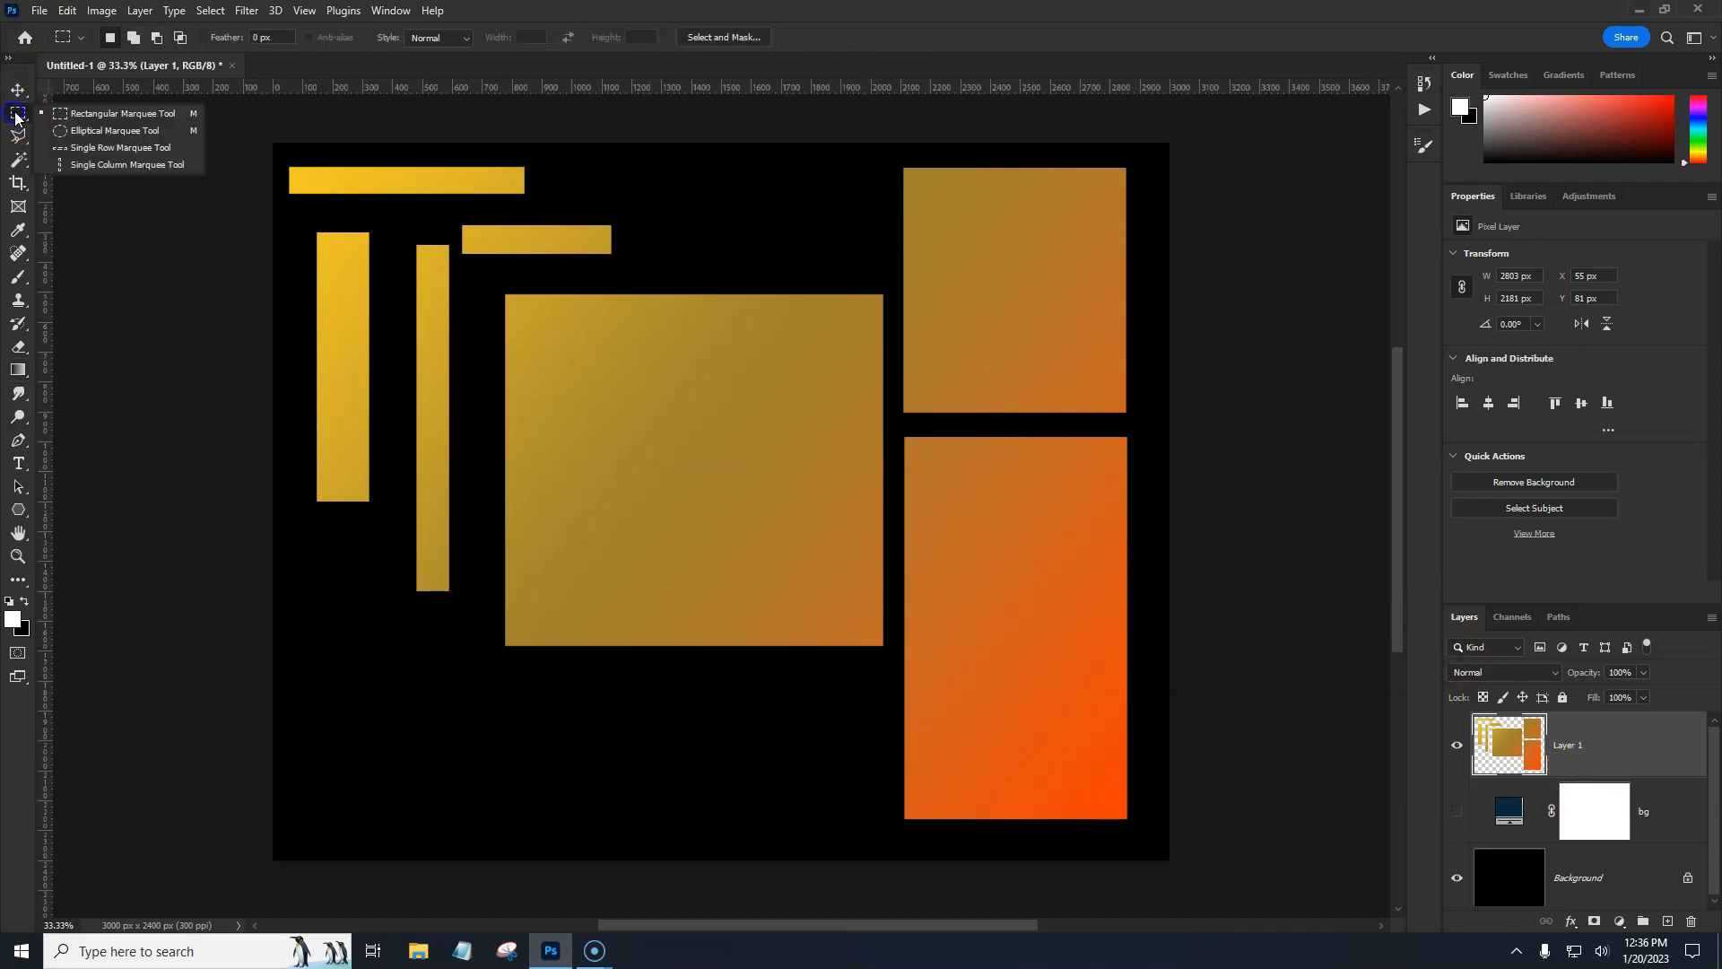
left_click(94, 130)
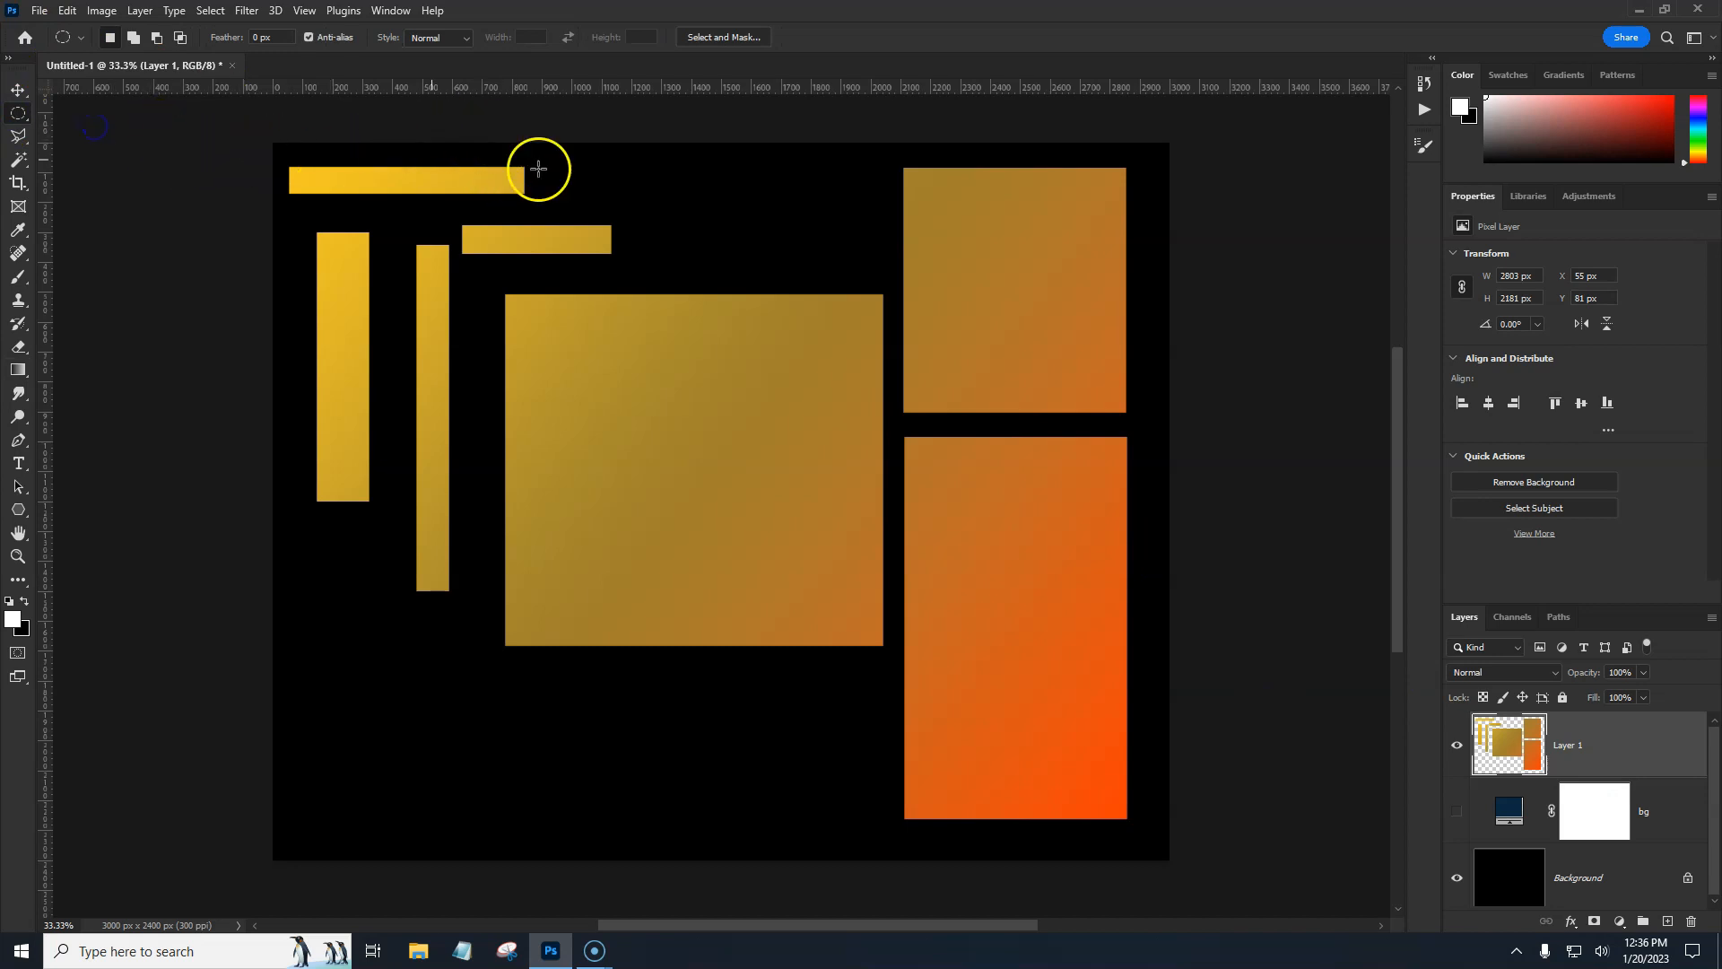
left_click_drag(665, 195, 449, 689)
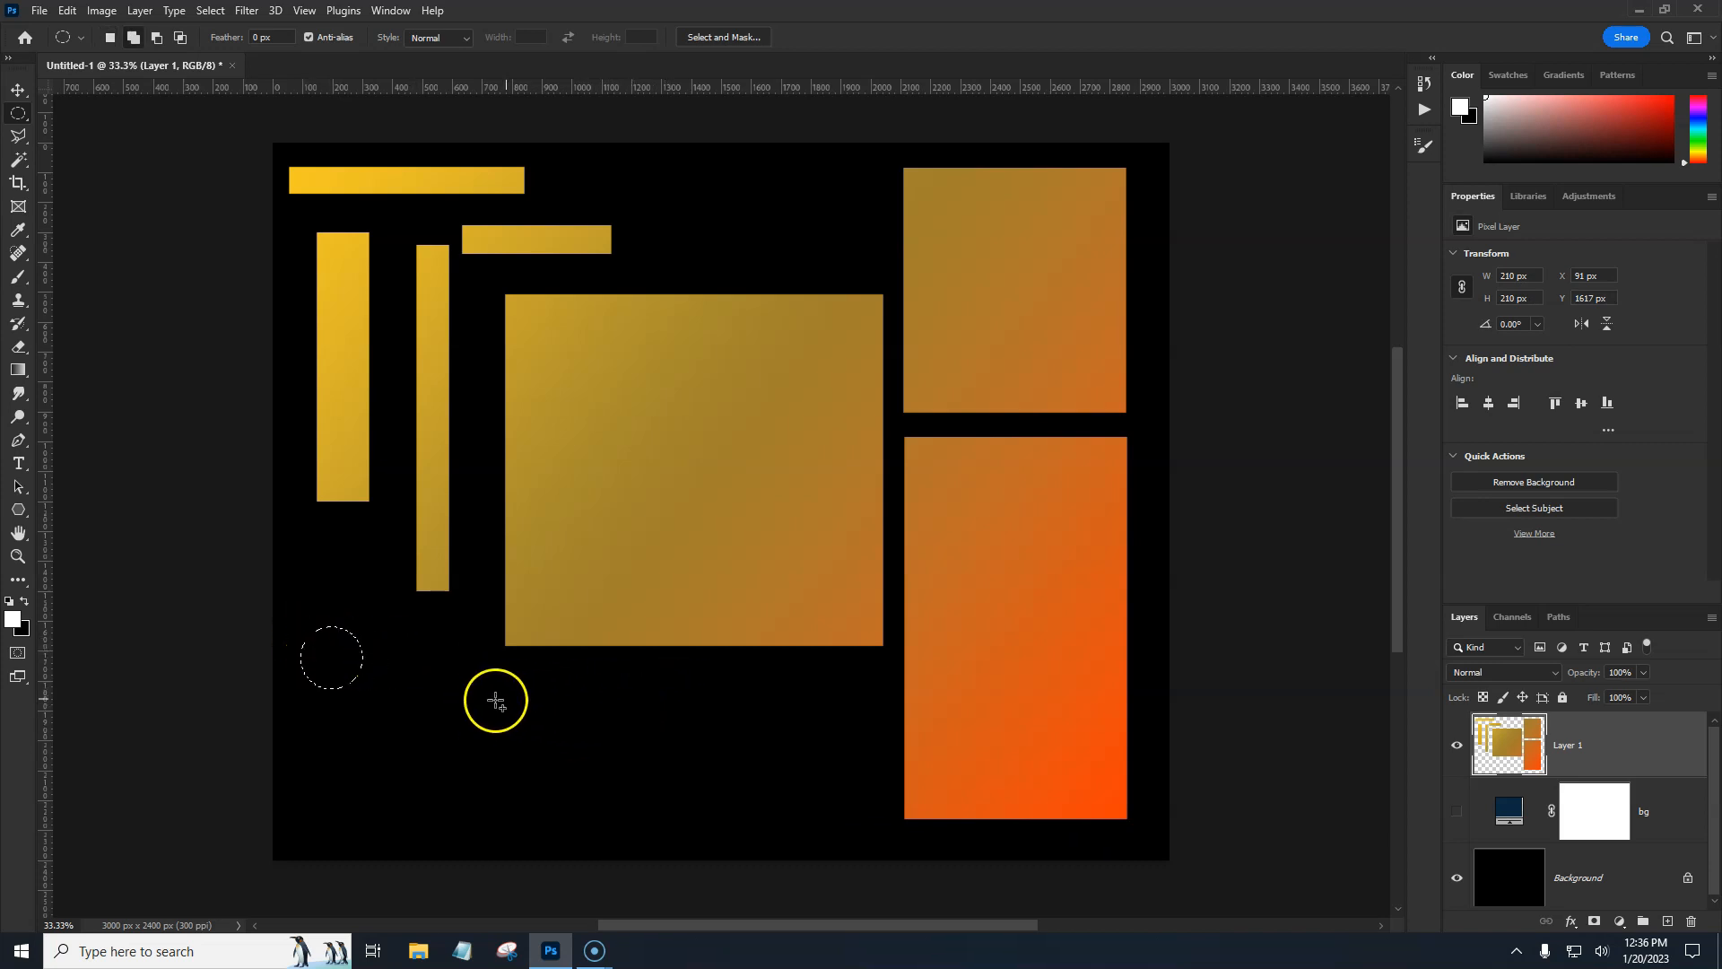
left_click_drag(459, 696, 572, 741)
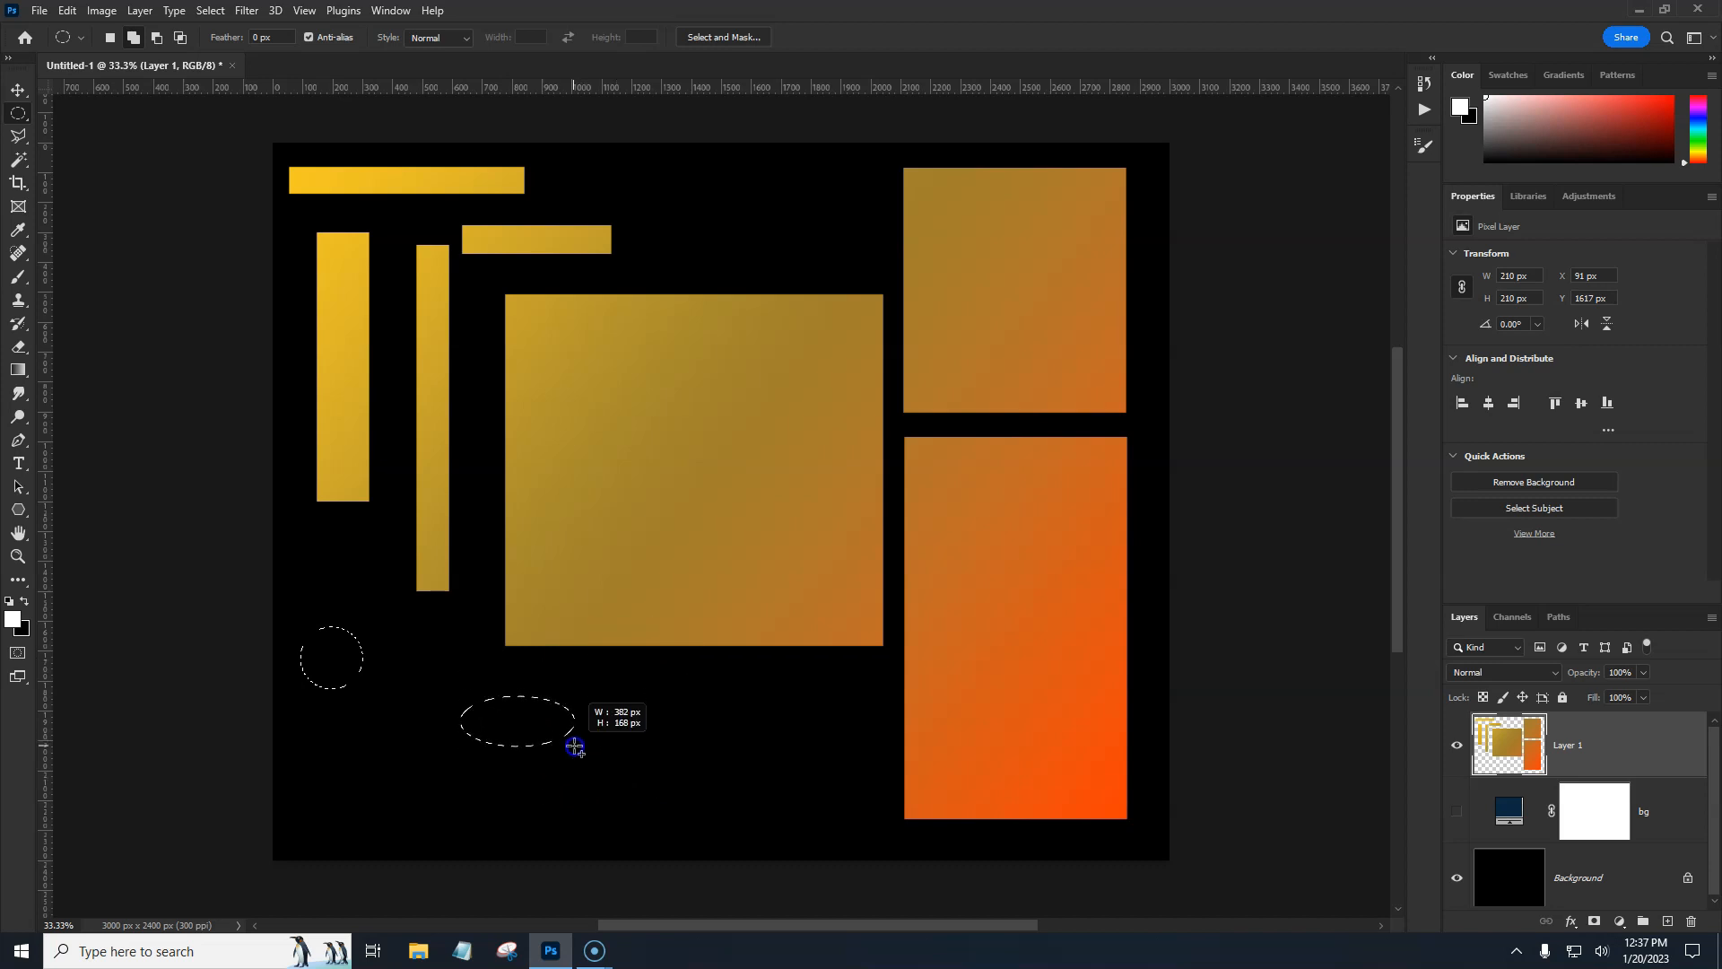
mouse_move(575, 746)
left_mouse_down()
mouse_move(607, 773)
mouse_move(535, 733)
mouse_move(538, 715)
mouse_move(602, 783)
mouse_move(577, 765)
left_mouse_up()
left_click_drag(631, 711, 676, 750)
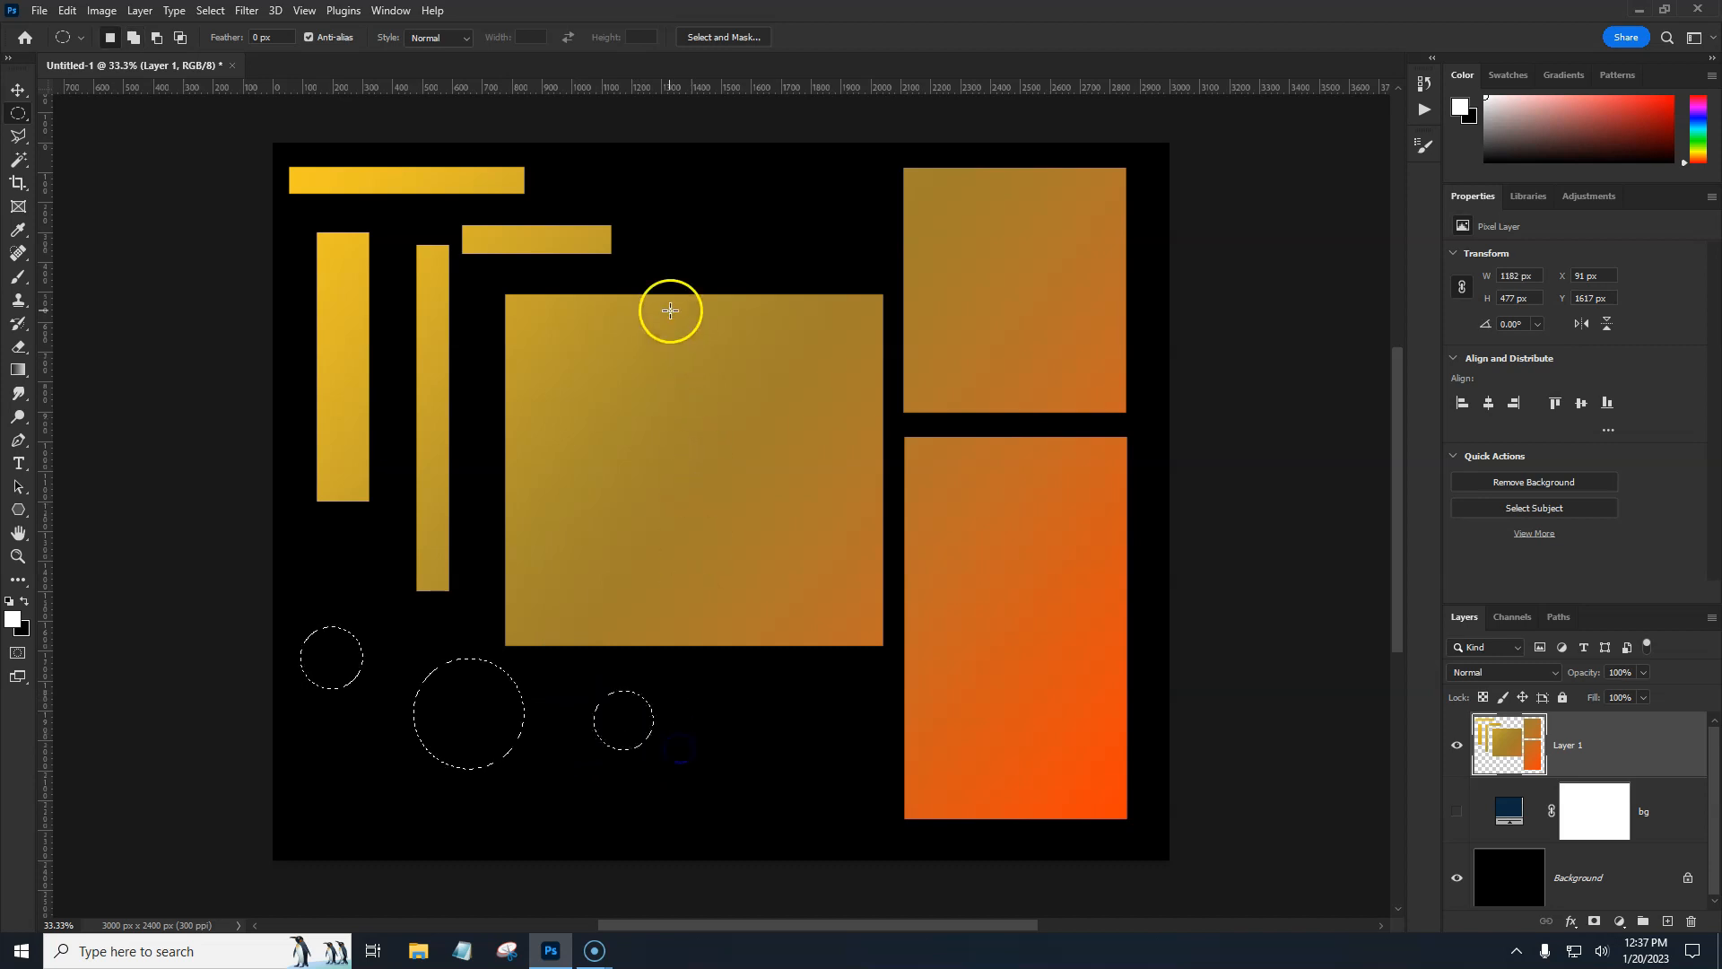
left_click_drag(659, 219, 674, 233)
left_click_drag(741, 681, 786, 723)
left_click_drag(682, 786, 727, 831)
Add a new layer for the circles, and try a gradient from the canvas's lower left to its upper right before clearing it
left_click(1667, 921)
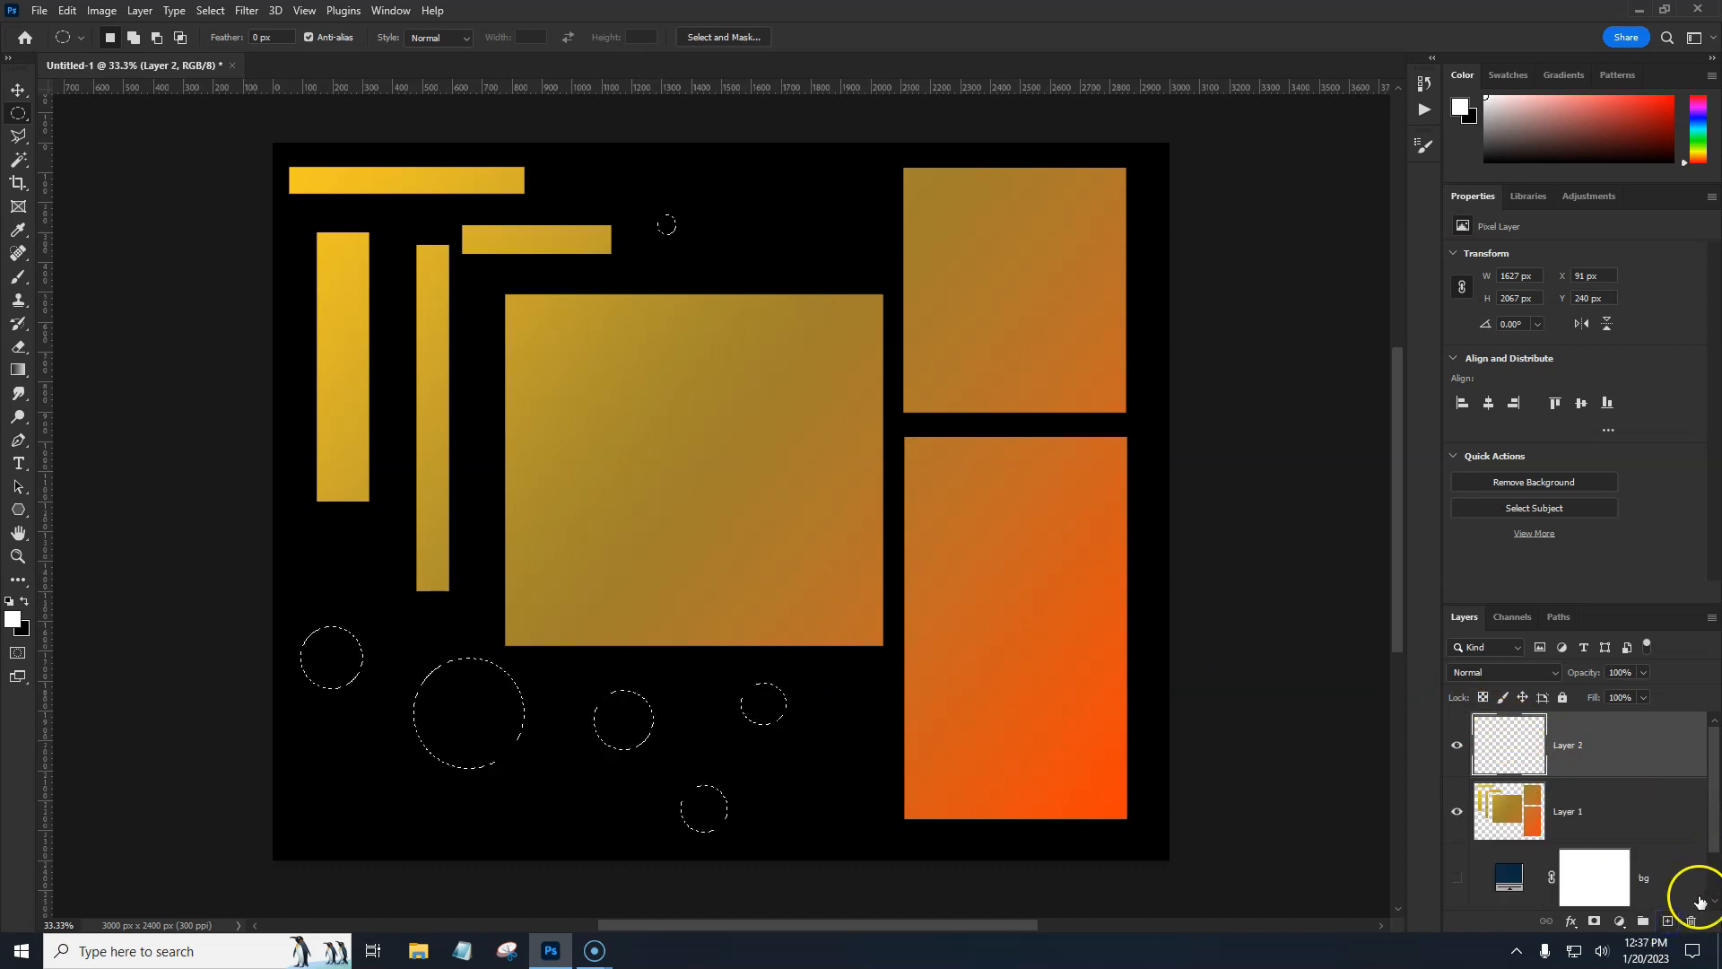
left_click(19, 370)
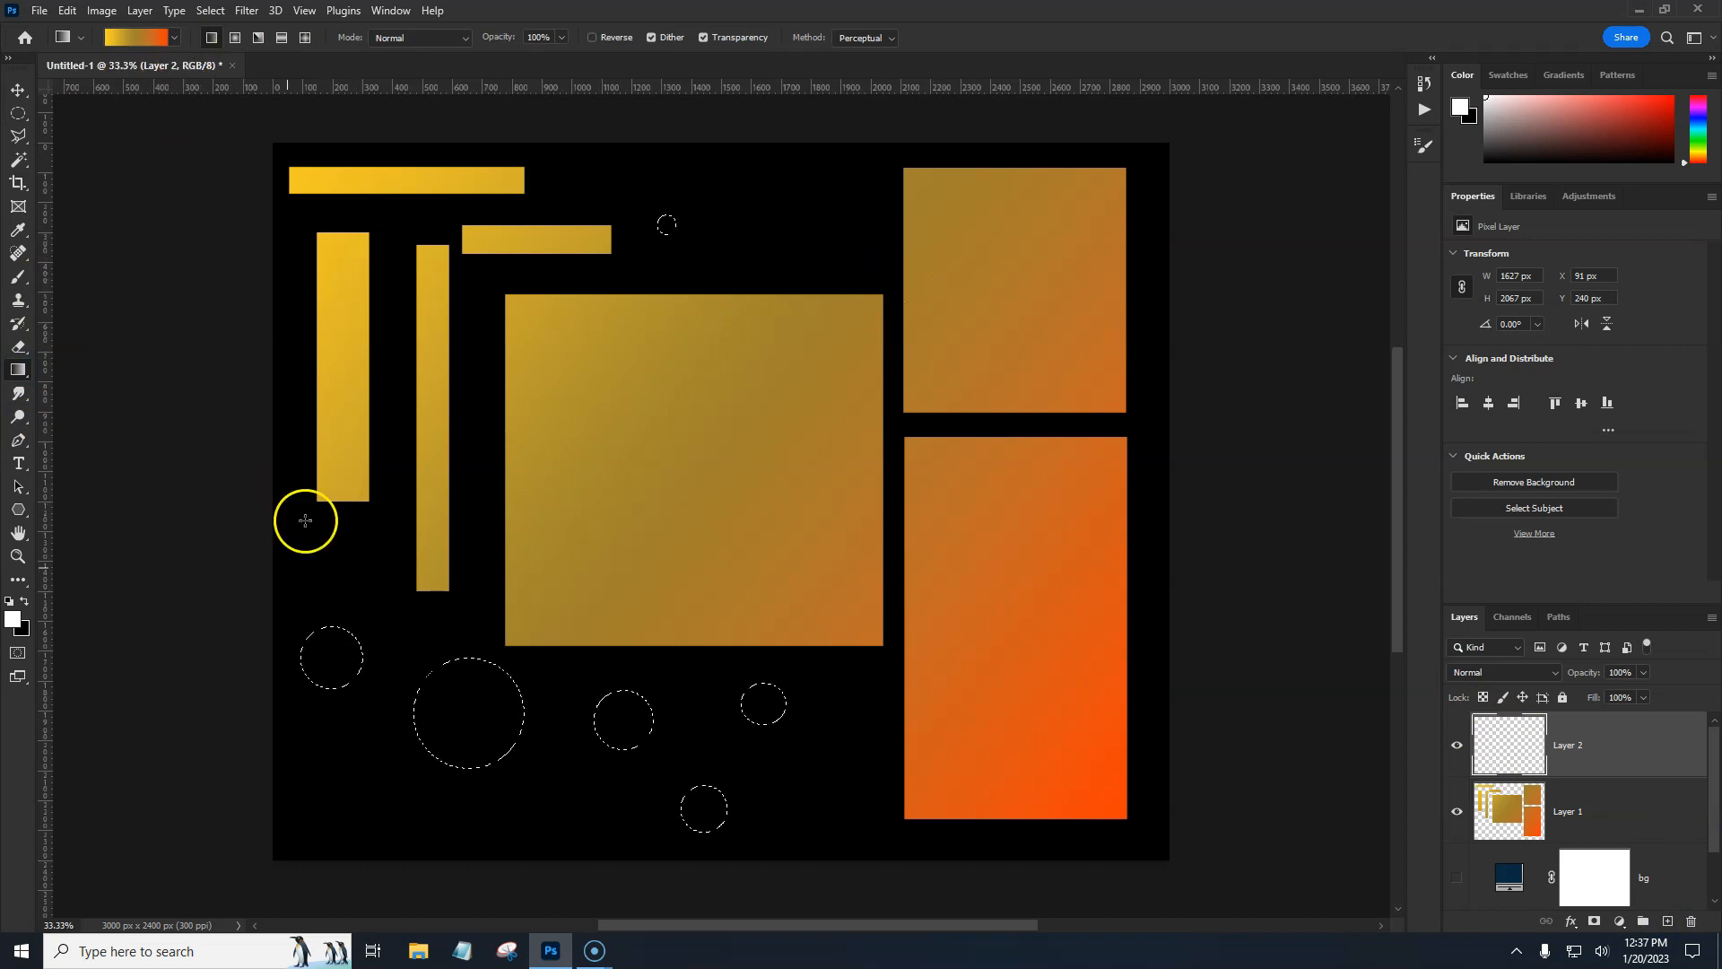
left_click_drag(297, 828, 1158, 178)
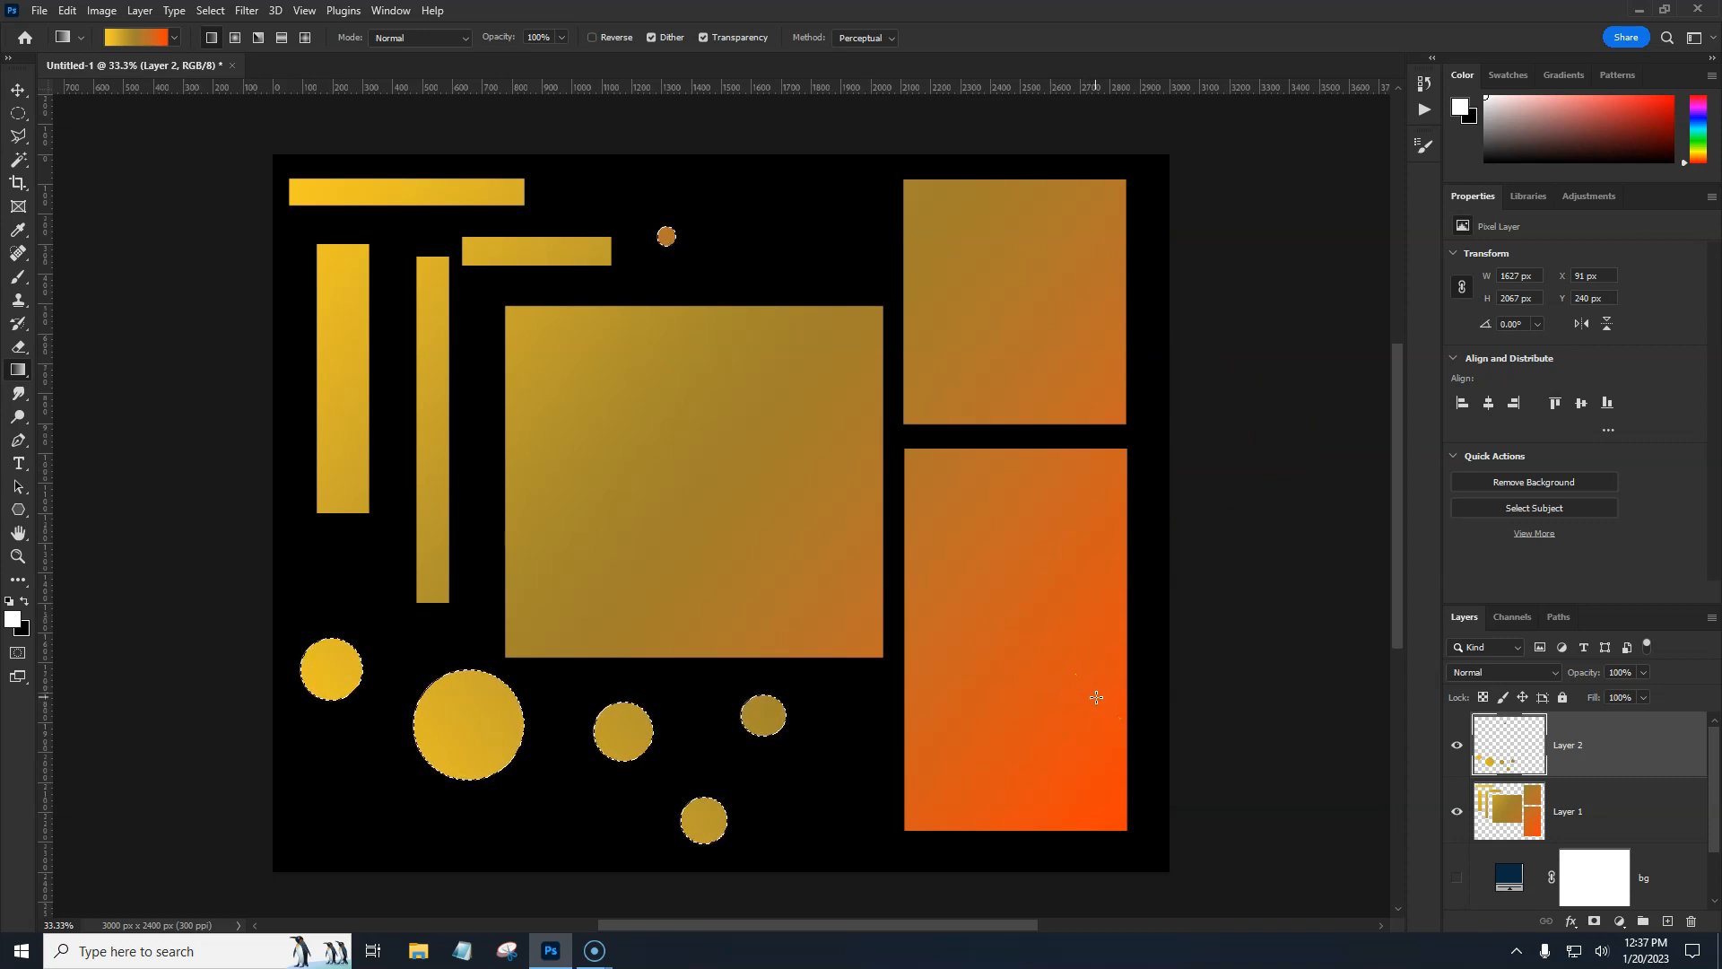
key("Delete")
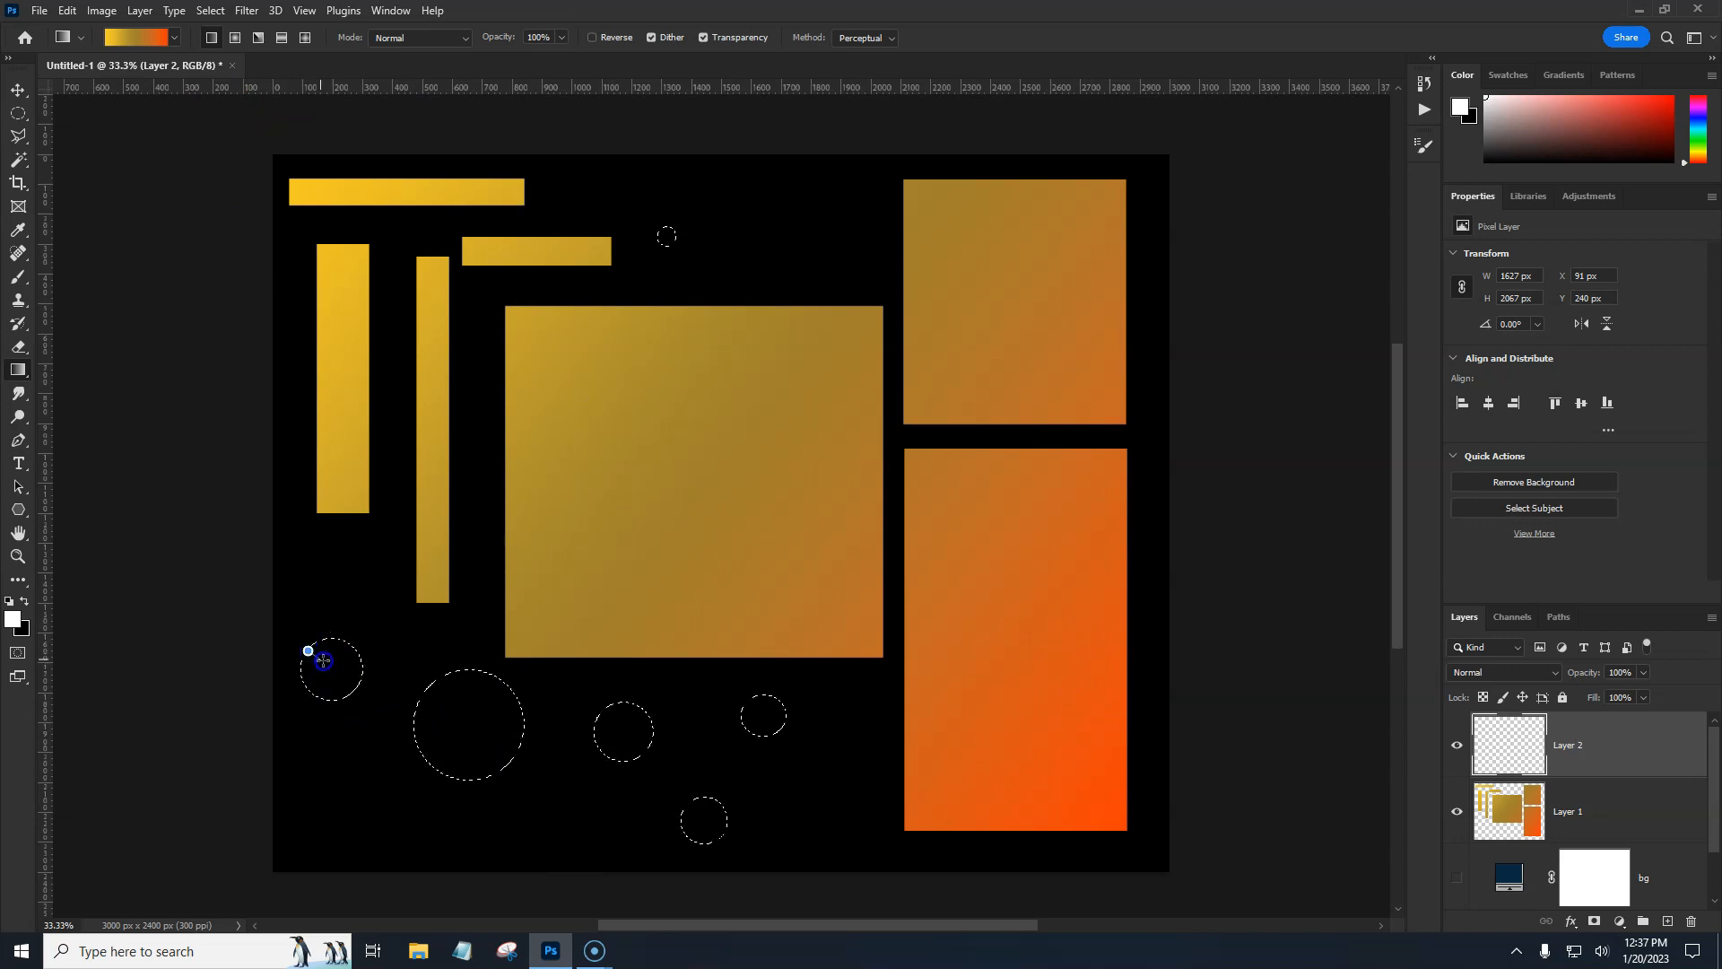
Undo a short trial gradient and fill the circles with a longer one from the leftmost circle to the third, then deselect
left_click_drag(364, 685, 477, 723)
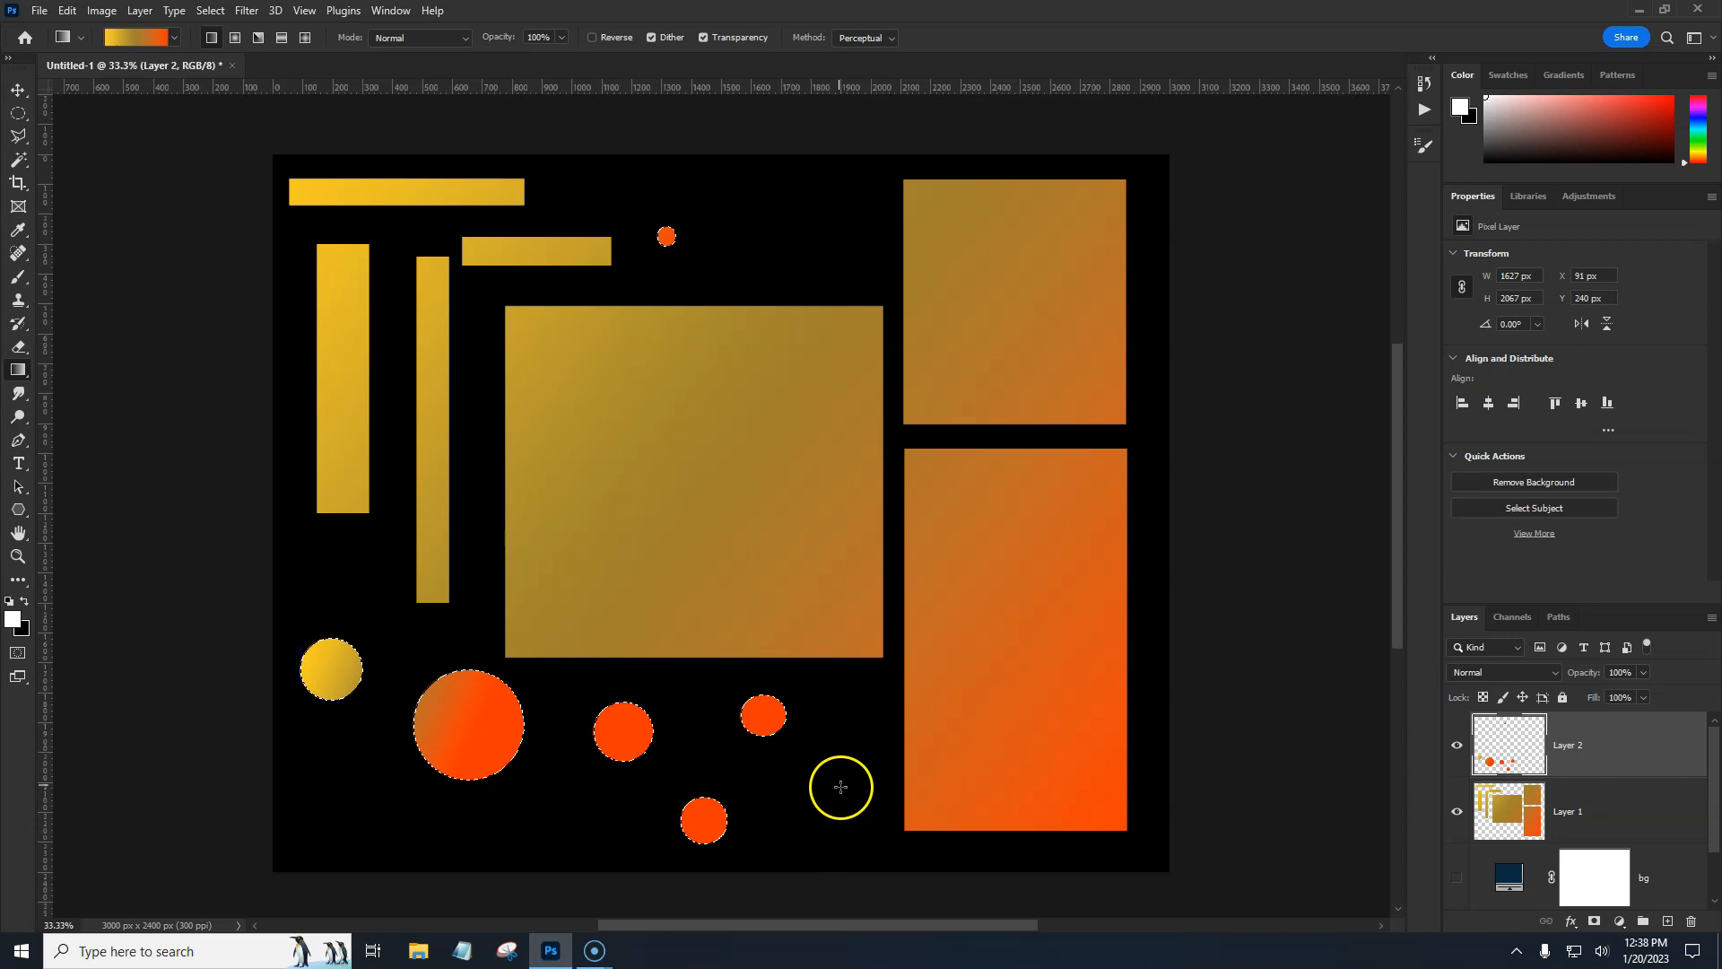
key("ctrl+z")
left_click_drag(309, 650, 632, 765)
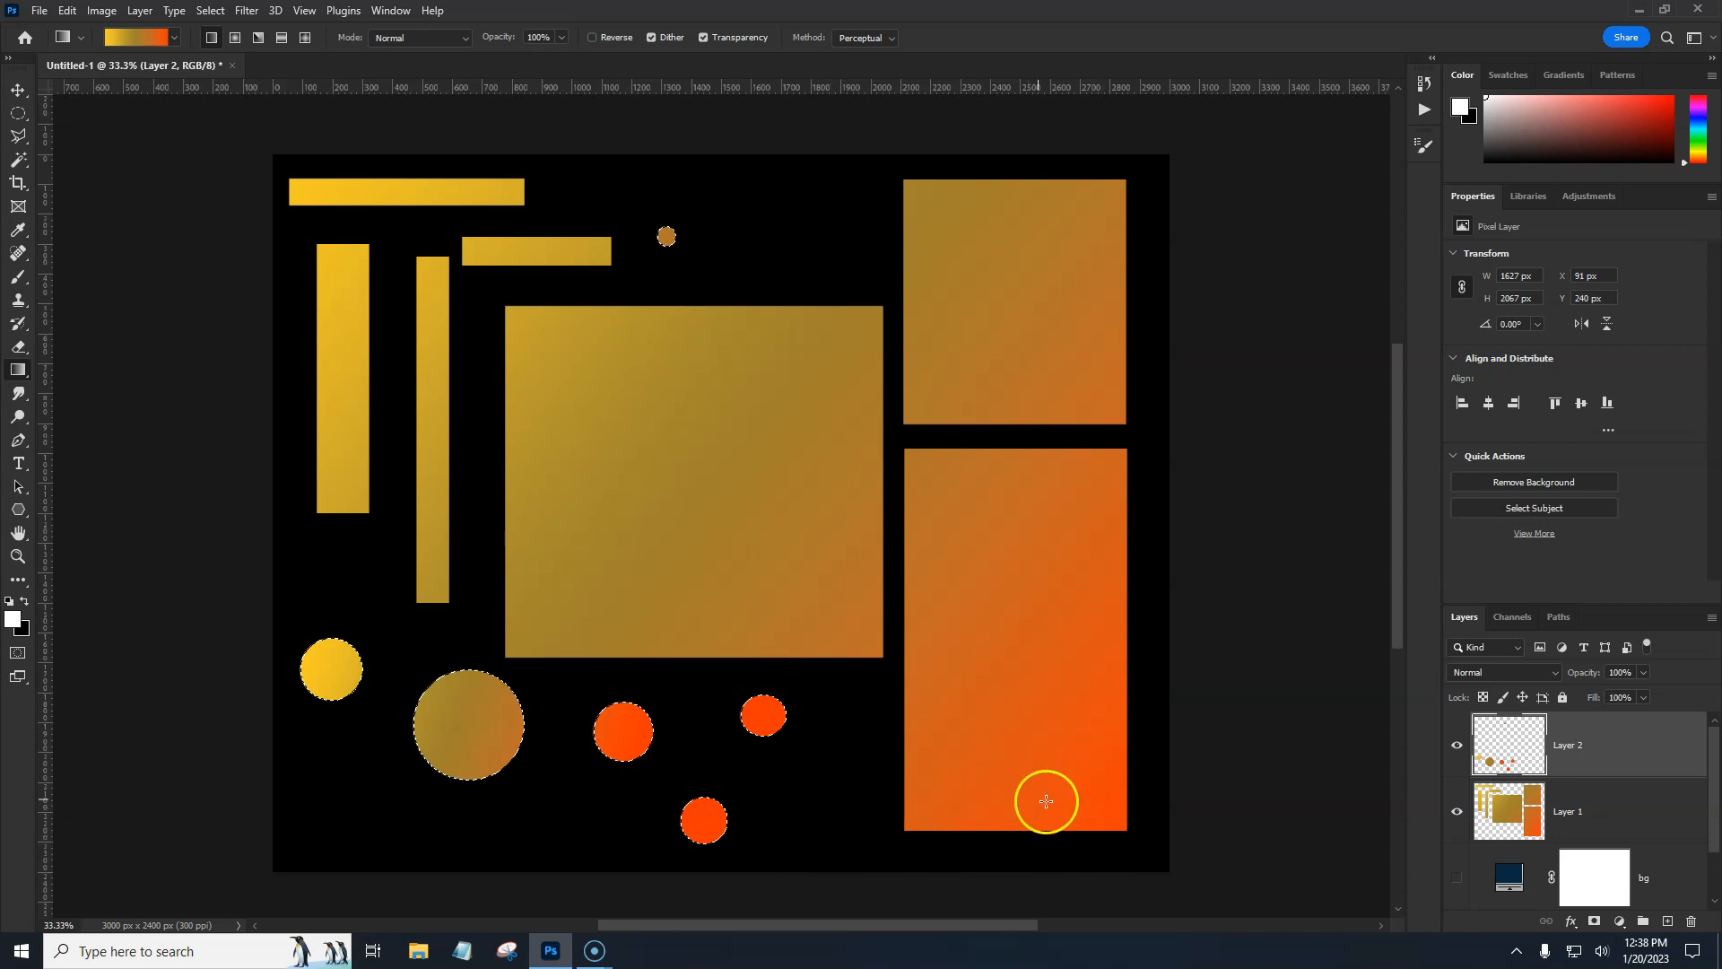
key("ctrl+d")
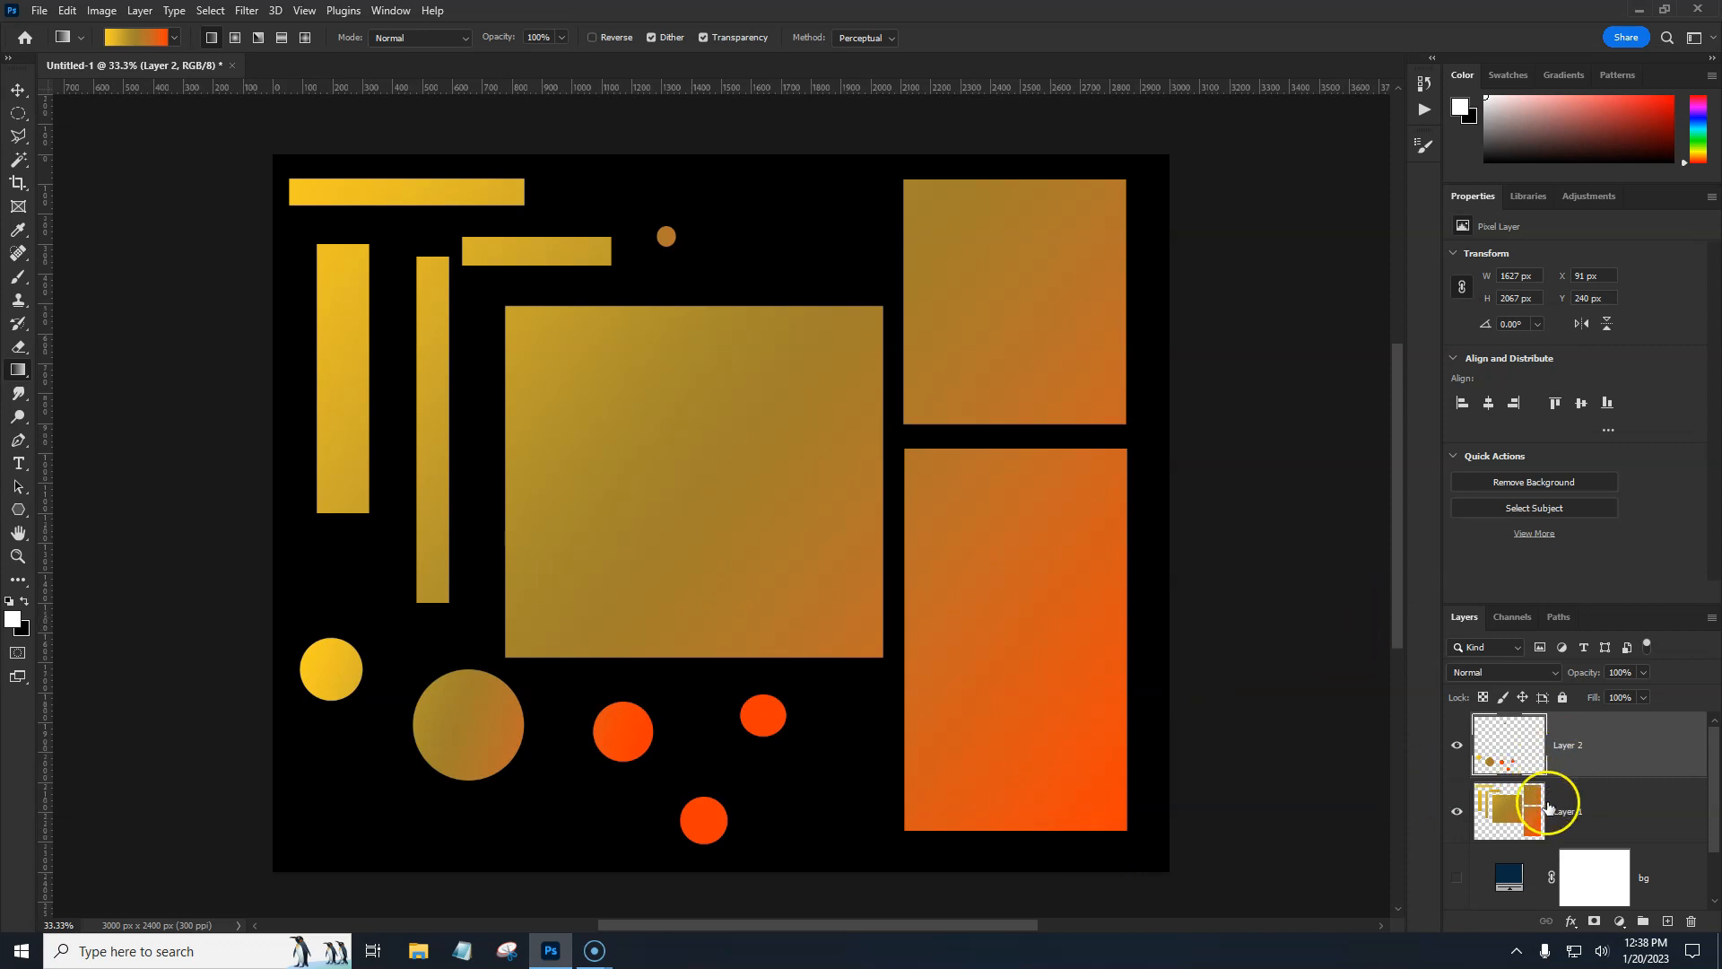
Add a new empty layer above the circles' layer
left_click(1597, 812)
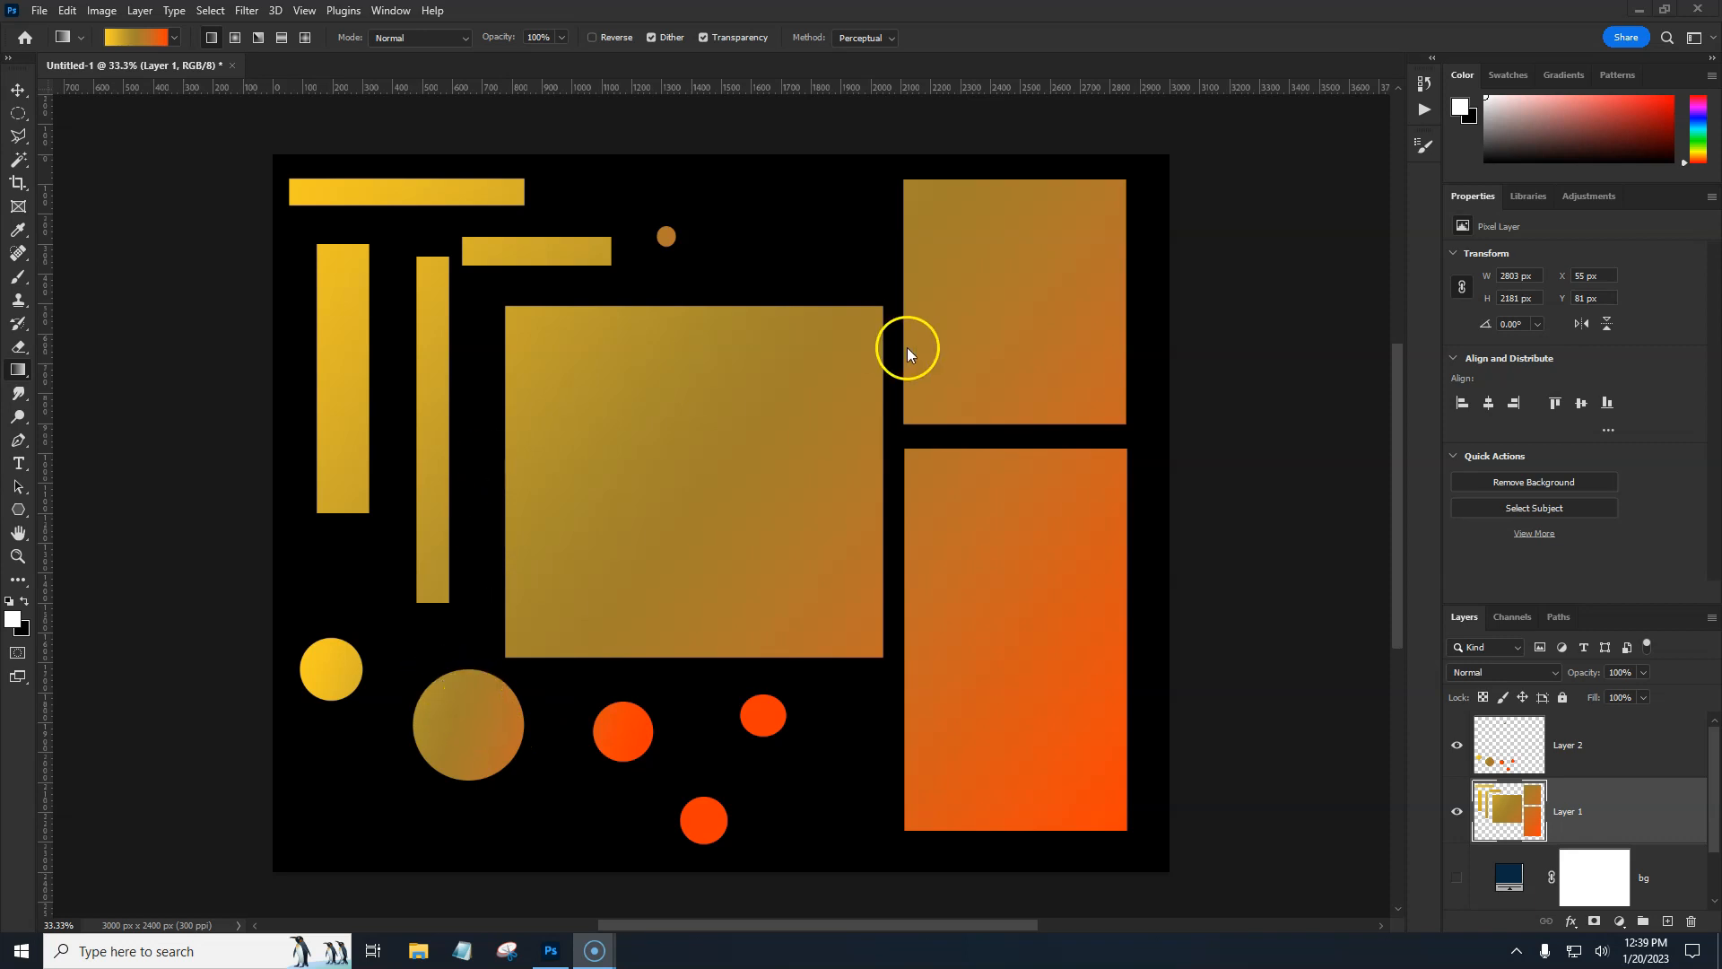
left_click(1644, 758)
left_click(1670, 920)
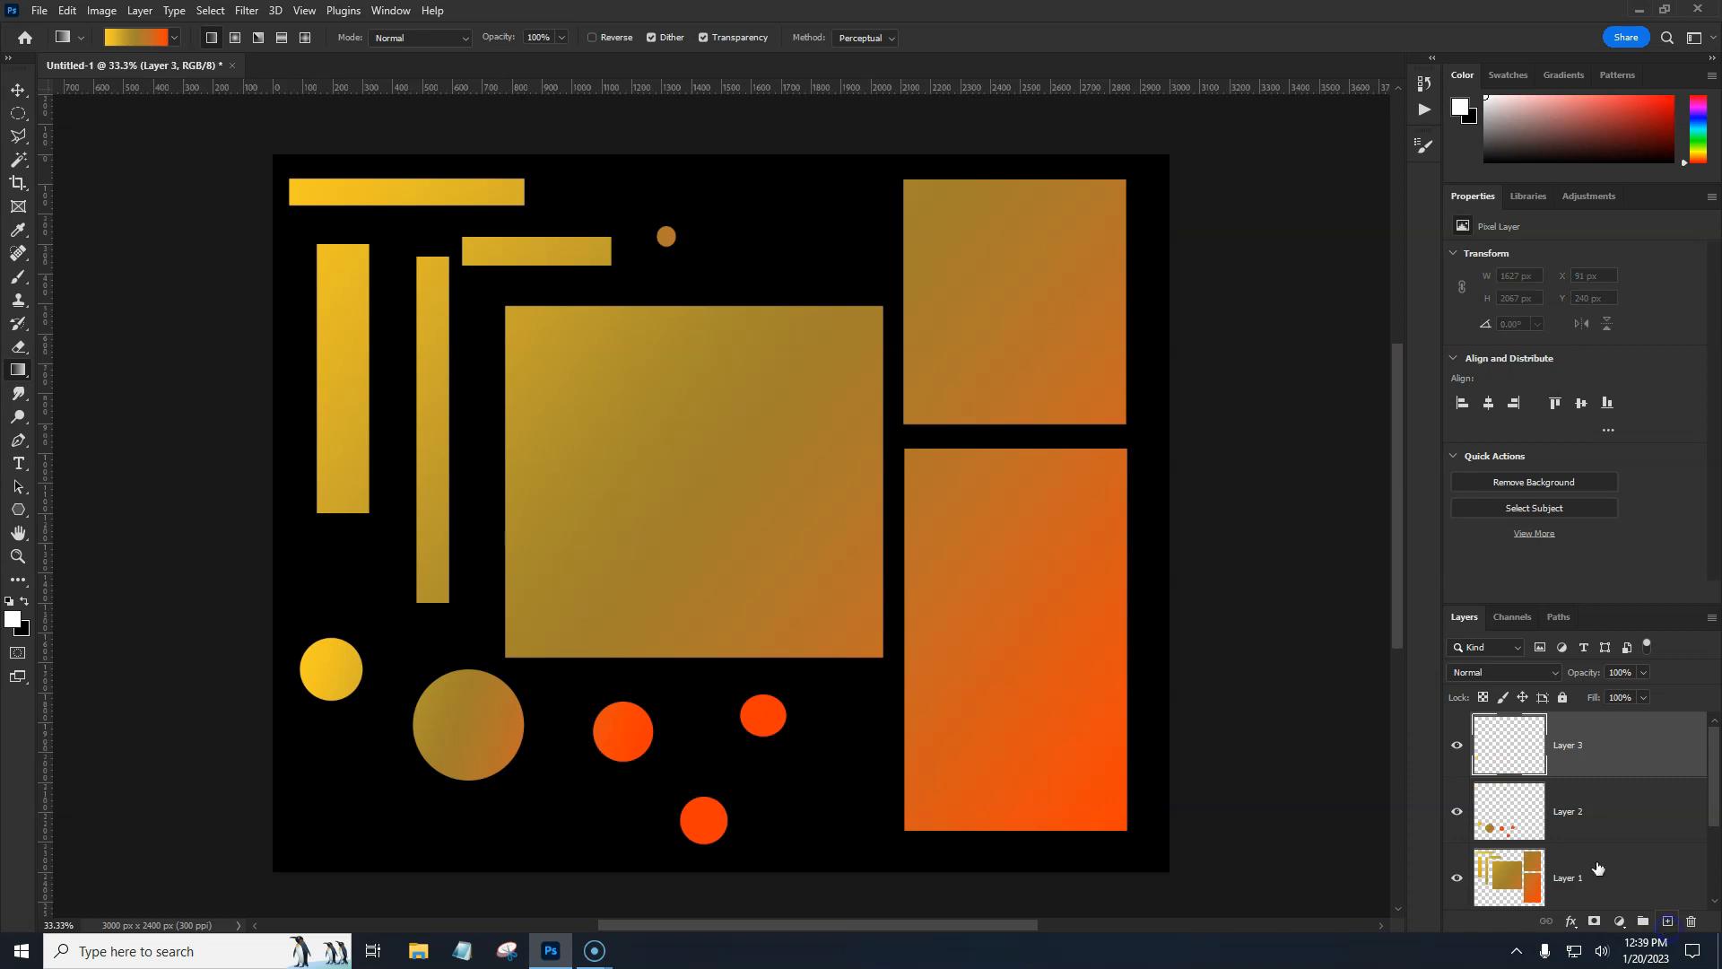
Make a crescent selection over the upper-left bars by subtracting an offset circle from a circular selection about 1170 px wide
left_click(18, 115)
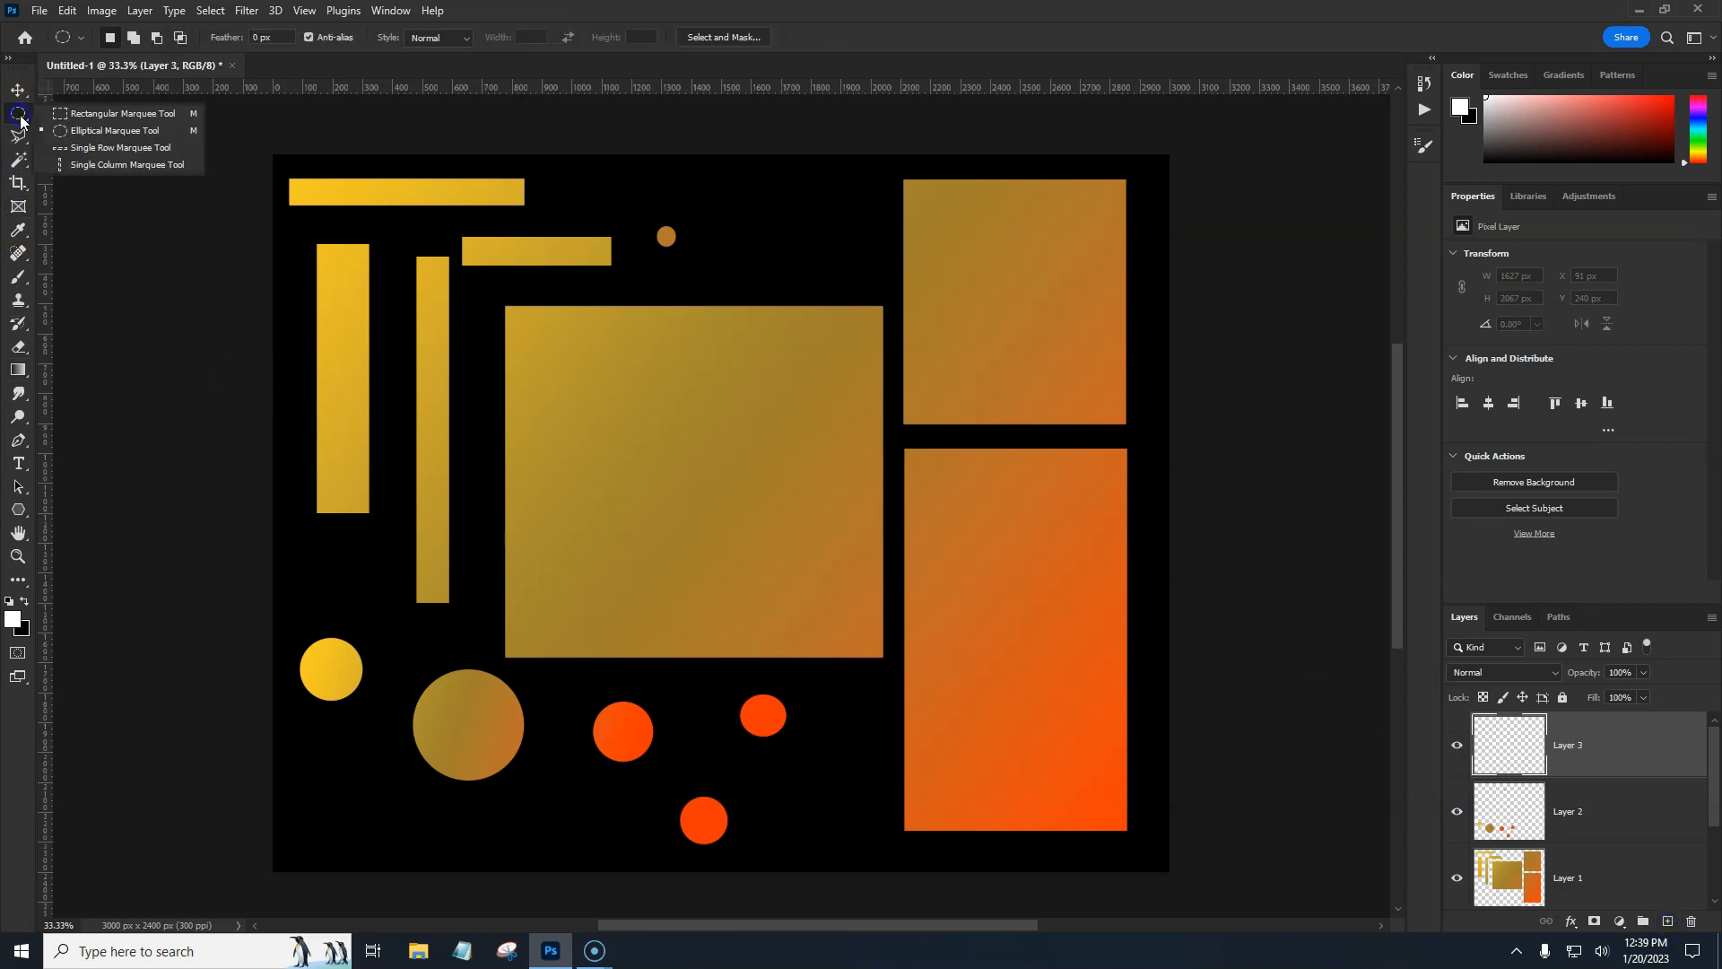
left_click(88, 132)
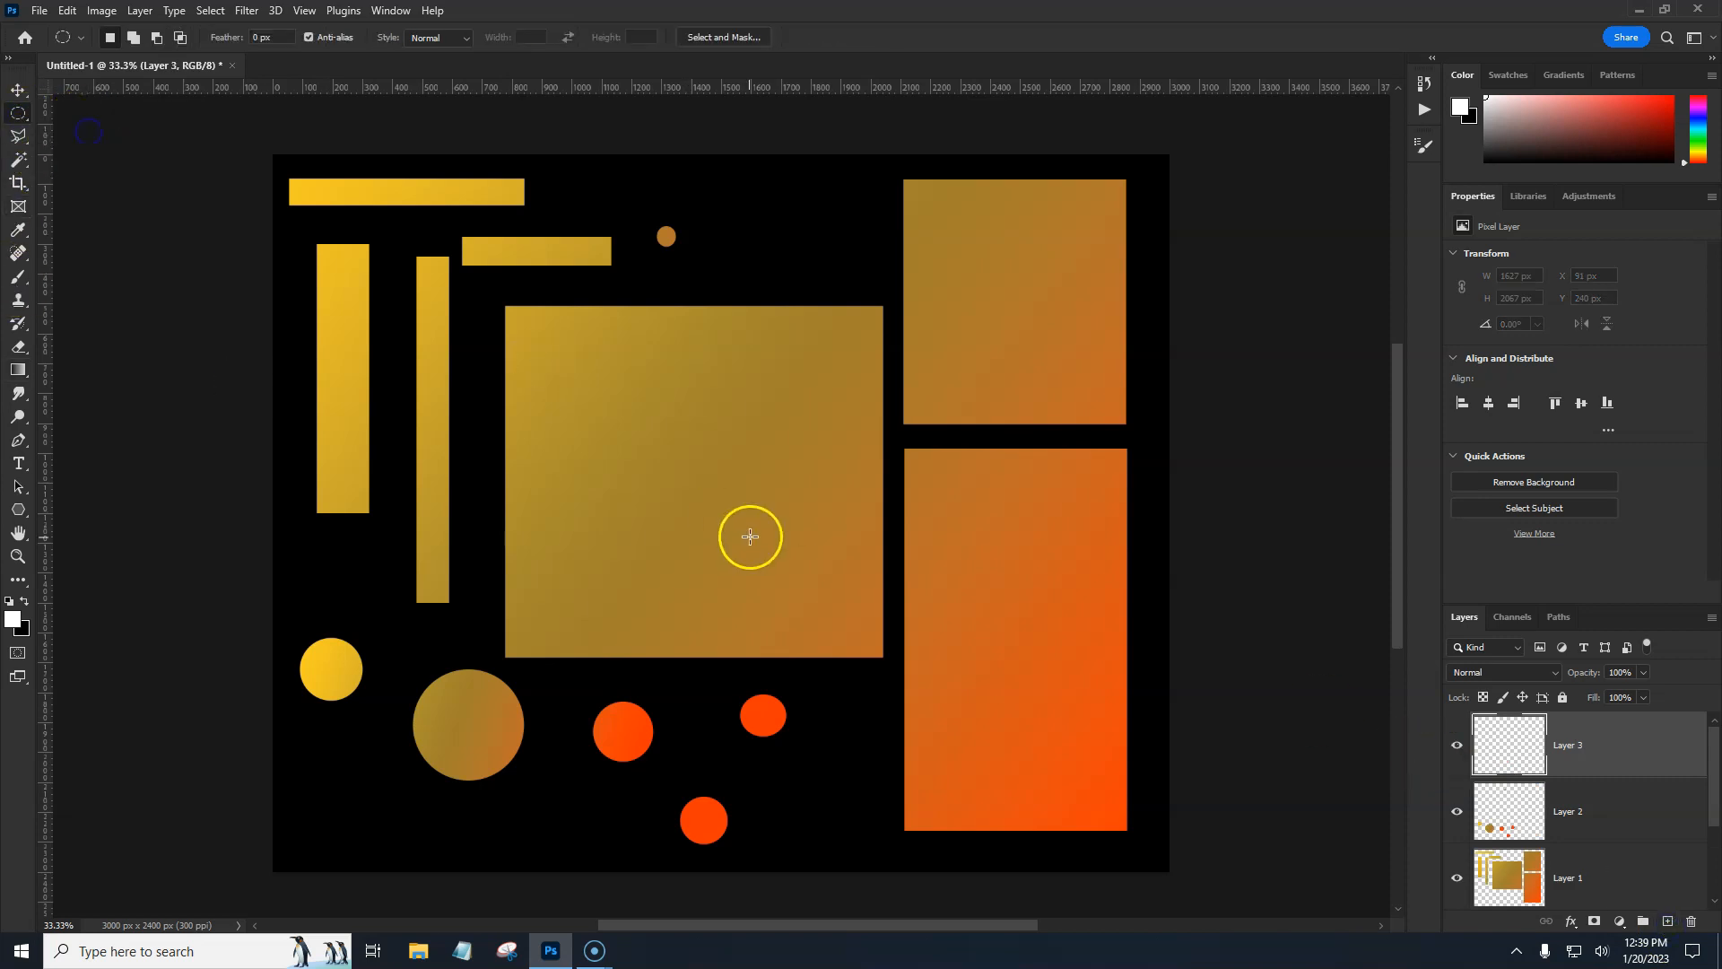
left_click_drag(528, 297, 690, 541)
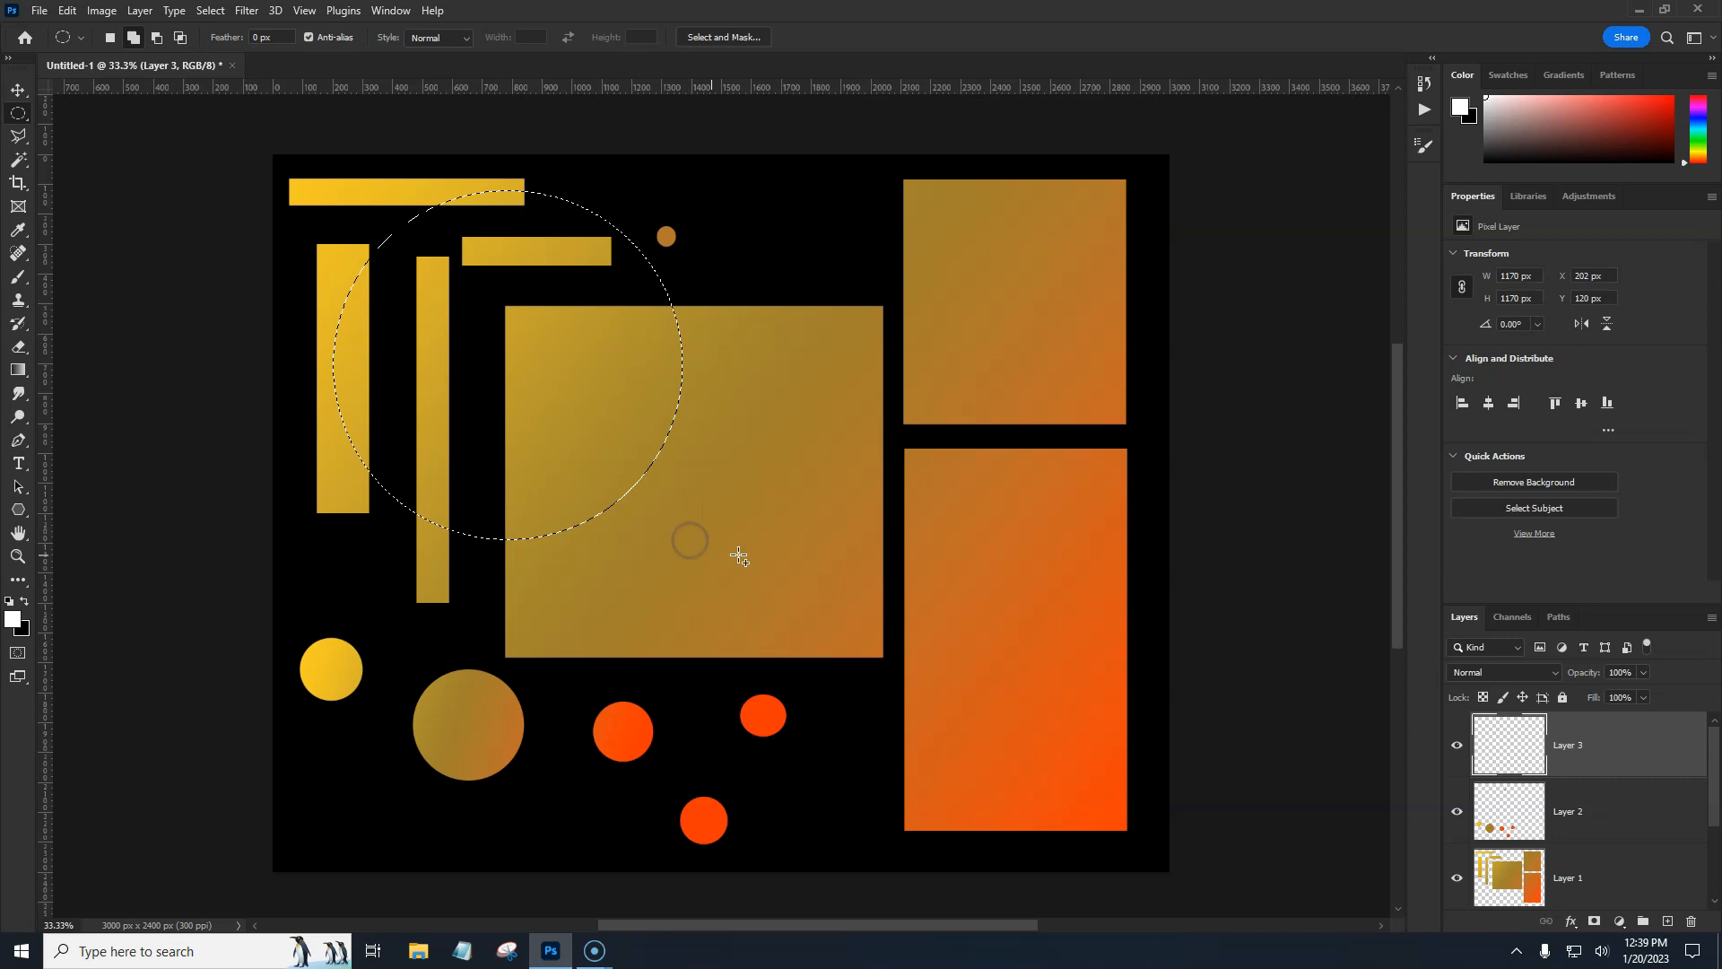
left_click_drag(509, 246, 679, 532)
left_click_drag(458, 298, 754, 577)
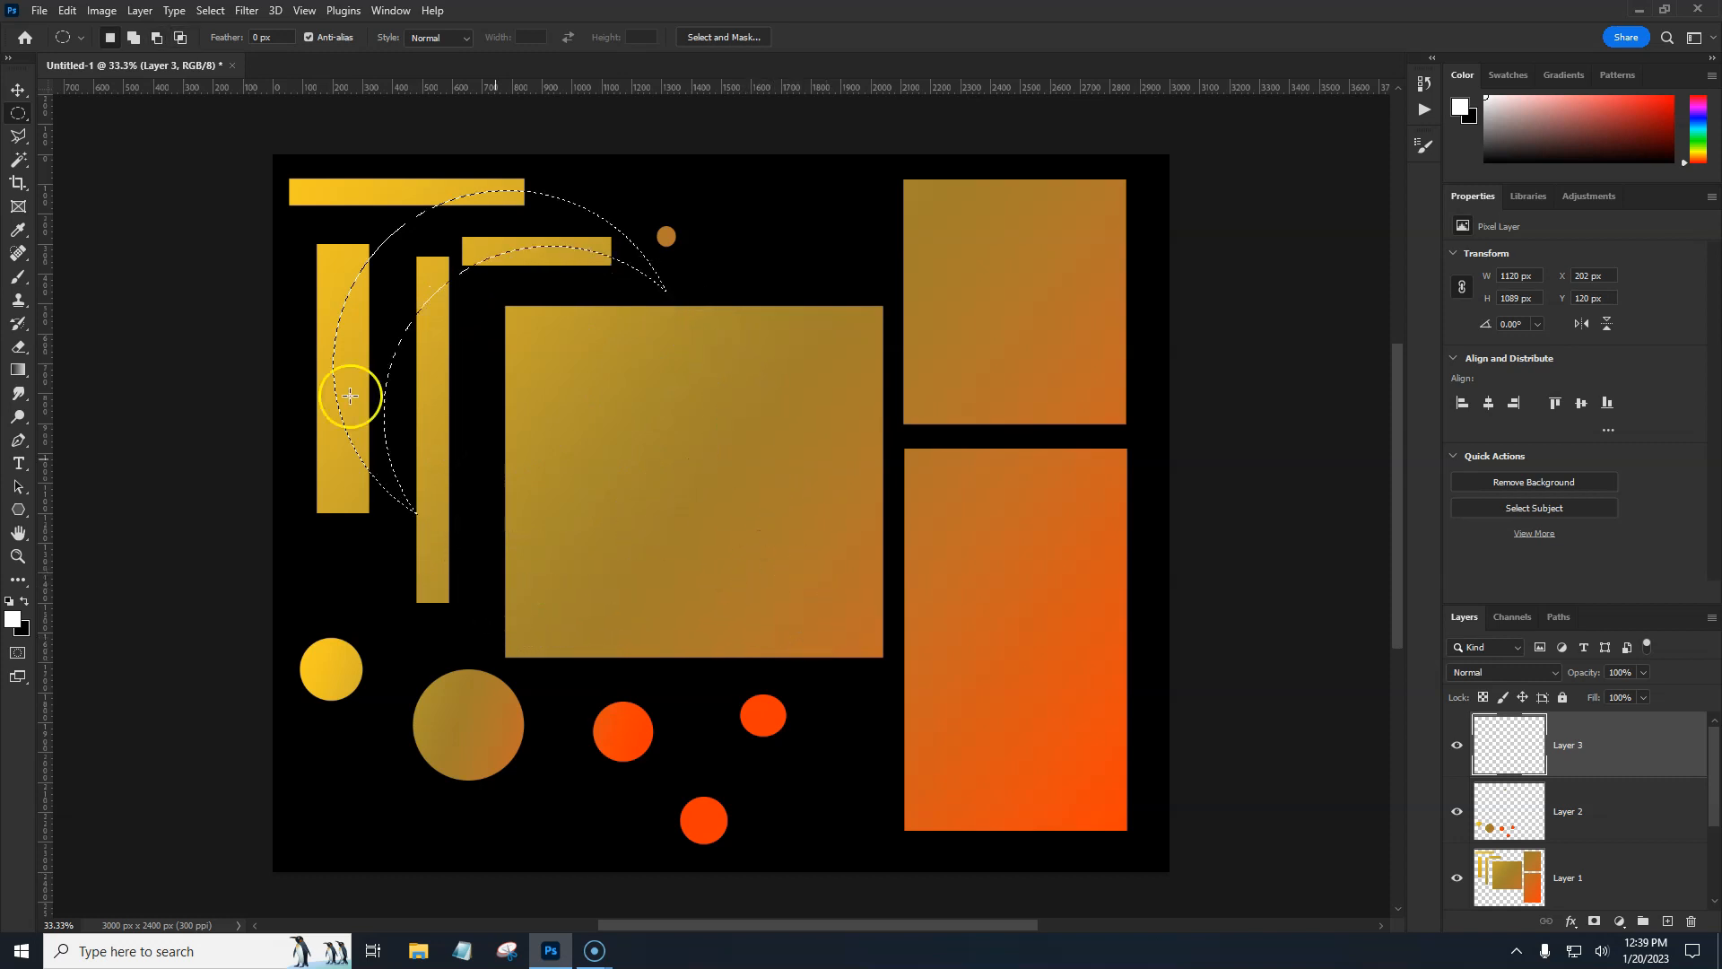
Fill the crescent on Layer 3 with the gradient, yellow at its upper-right end to orange at its lower left, and deselect
left_click(1612, 751)
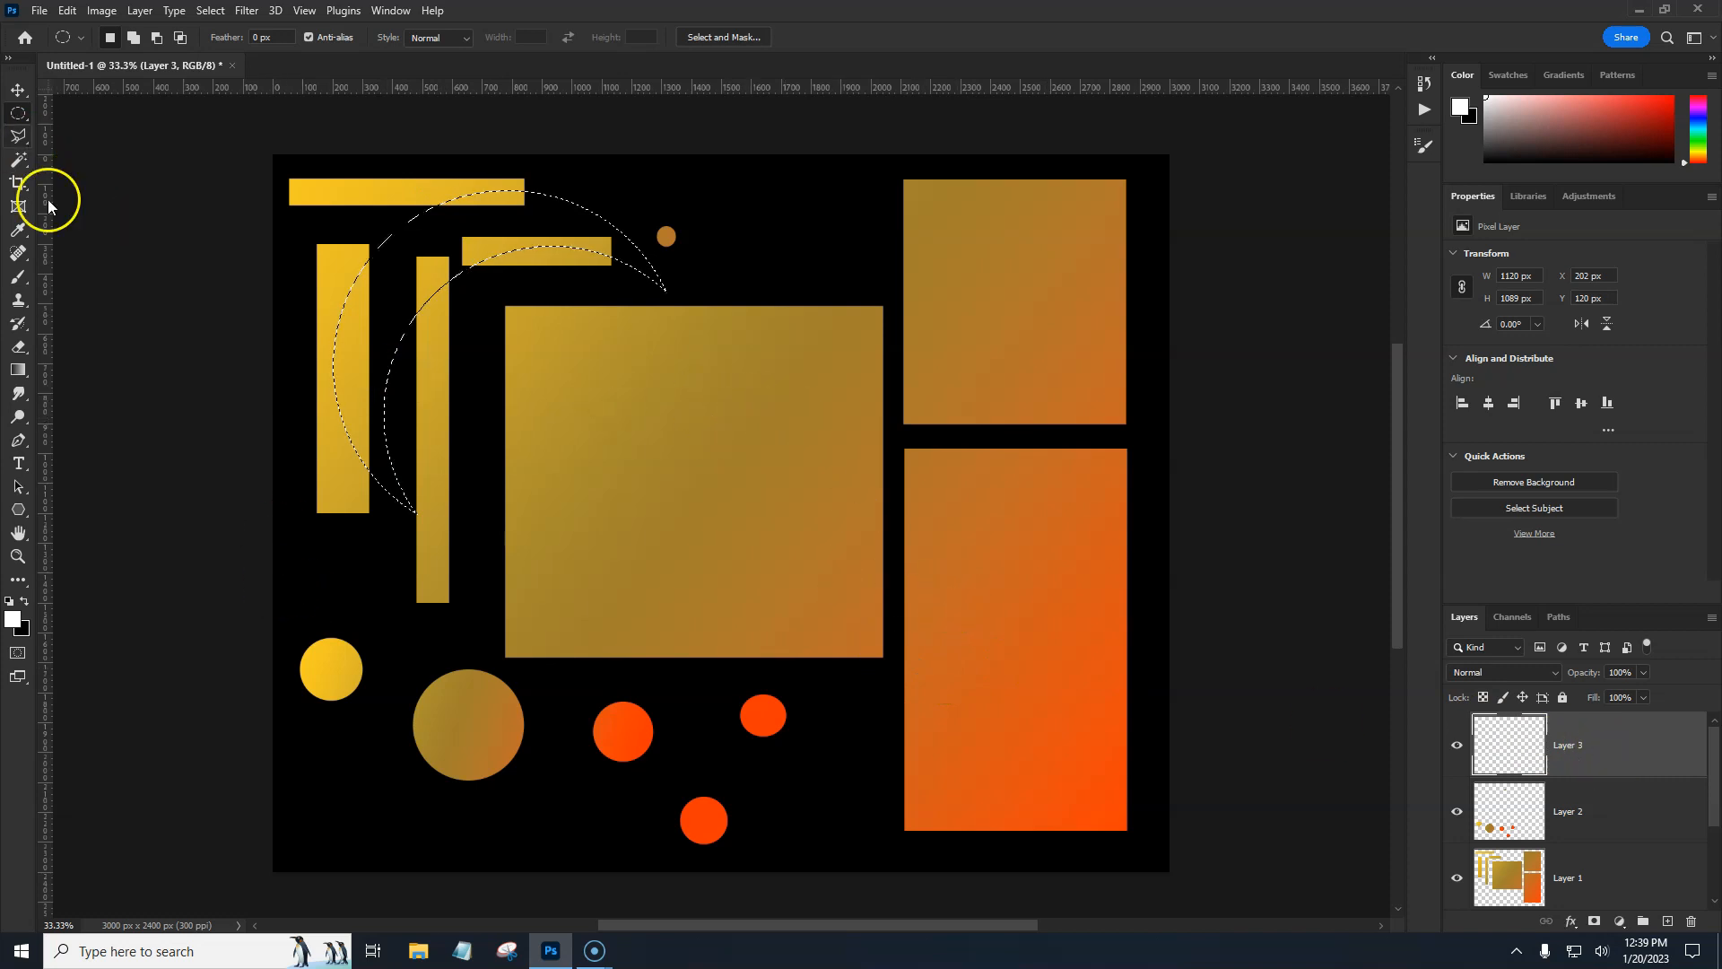
left_click(15, 373)
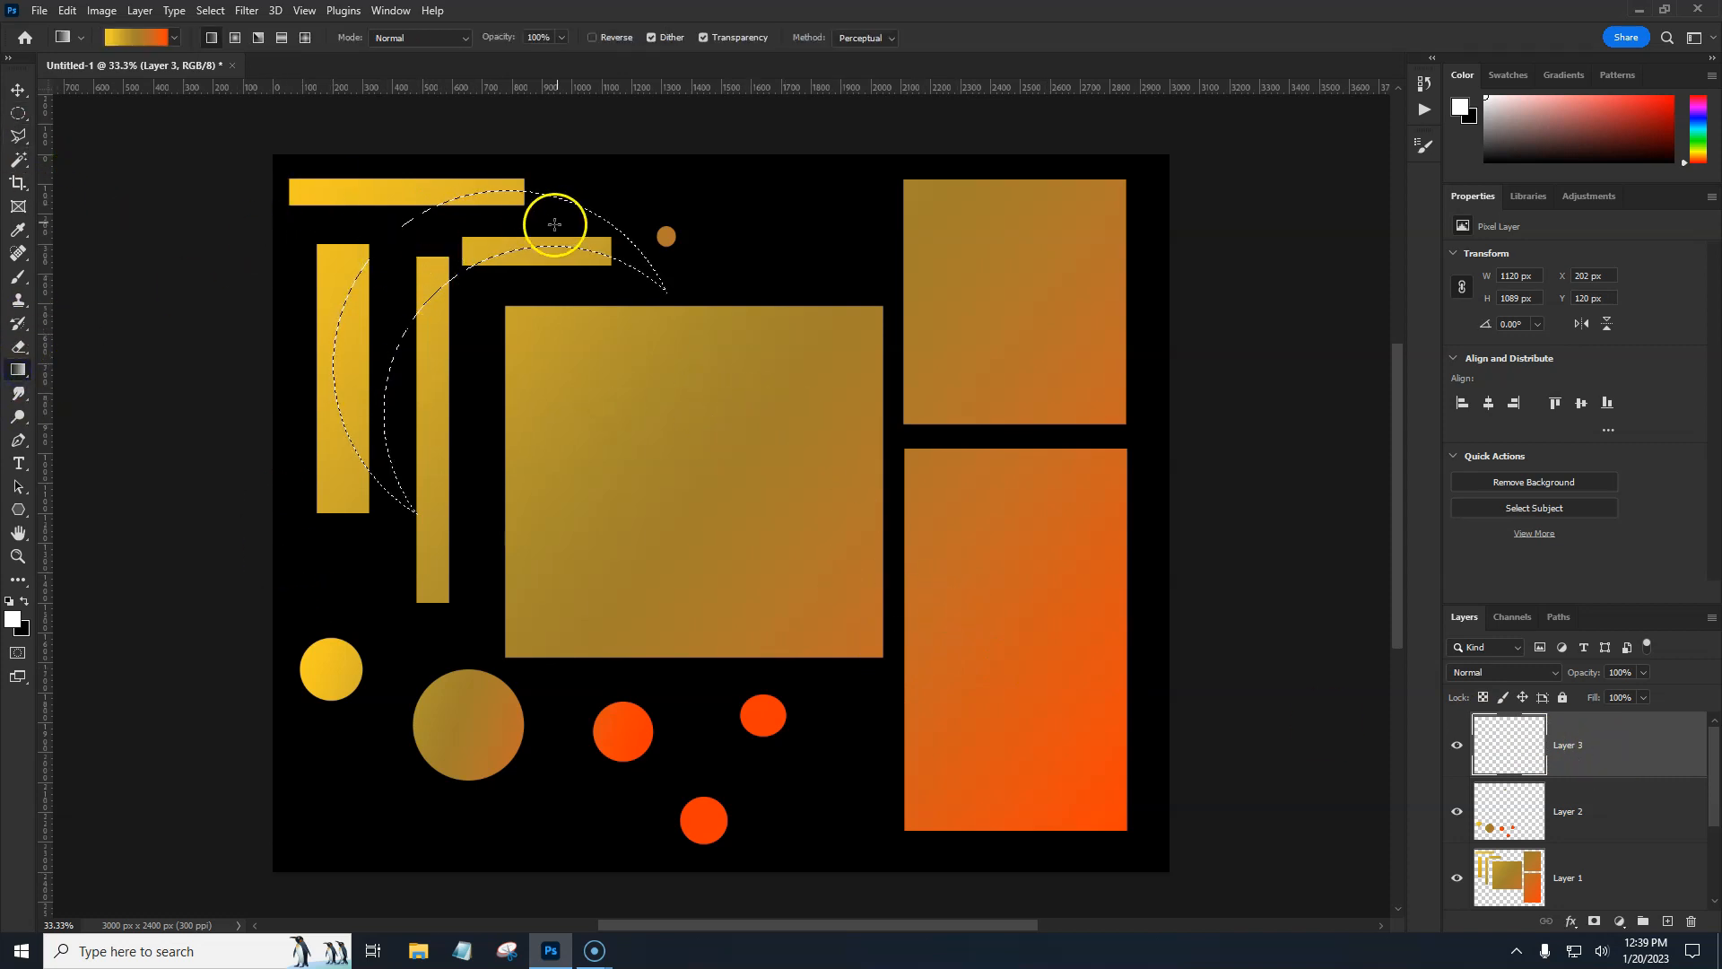
left_click_drag(272, 336, 272, 336)
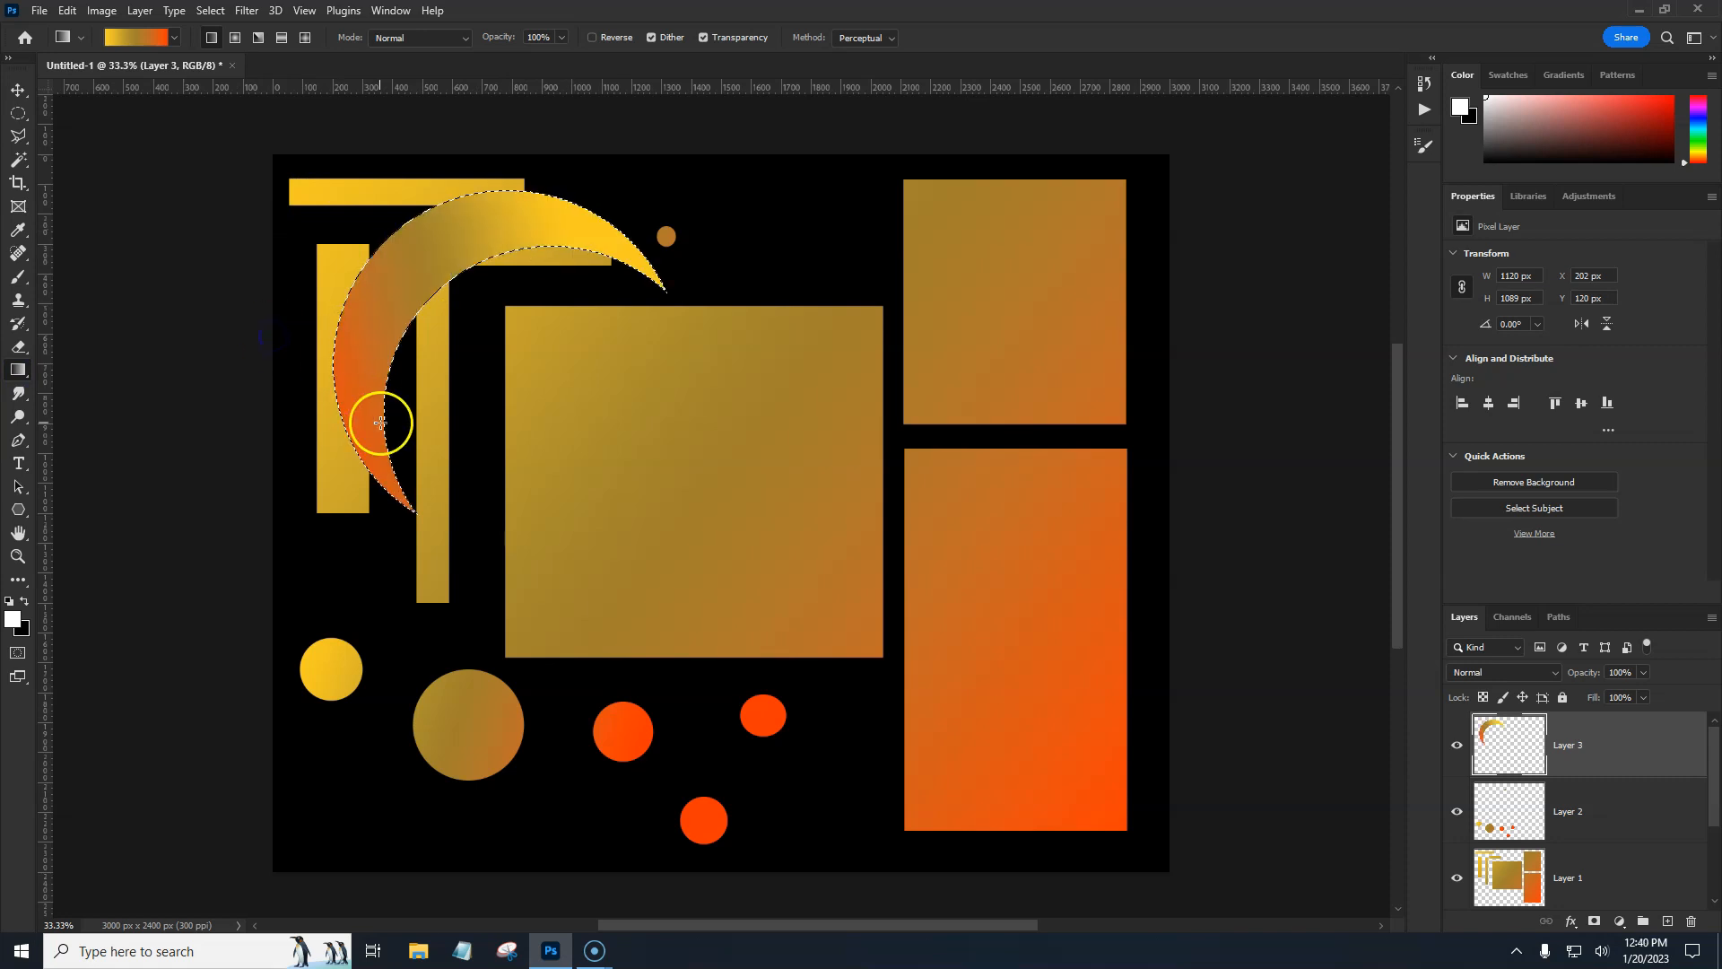
key("ctrl+d")
Duplicate the crescent layer and use Free Transform to move the copy 200 px right and 200 px down
key("ctrl+j")
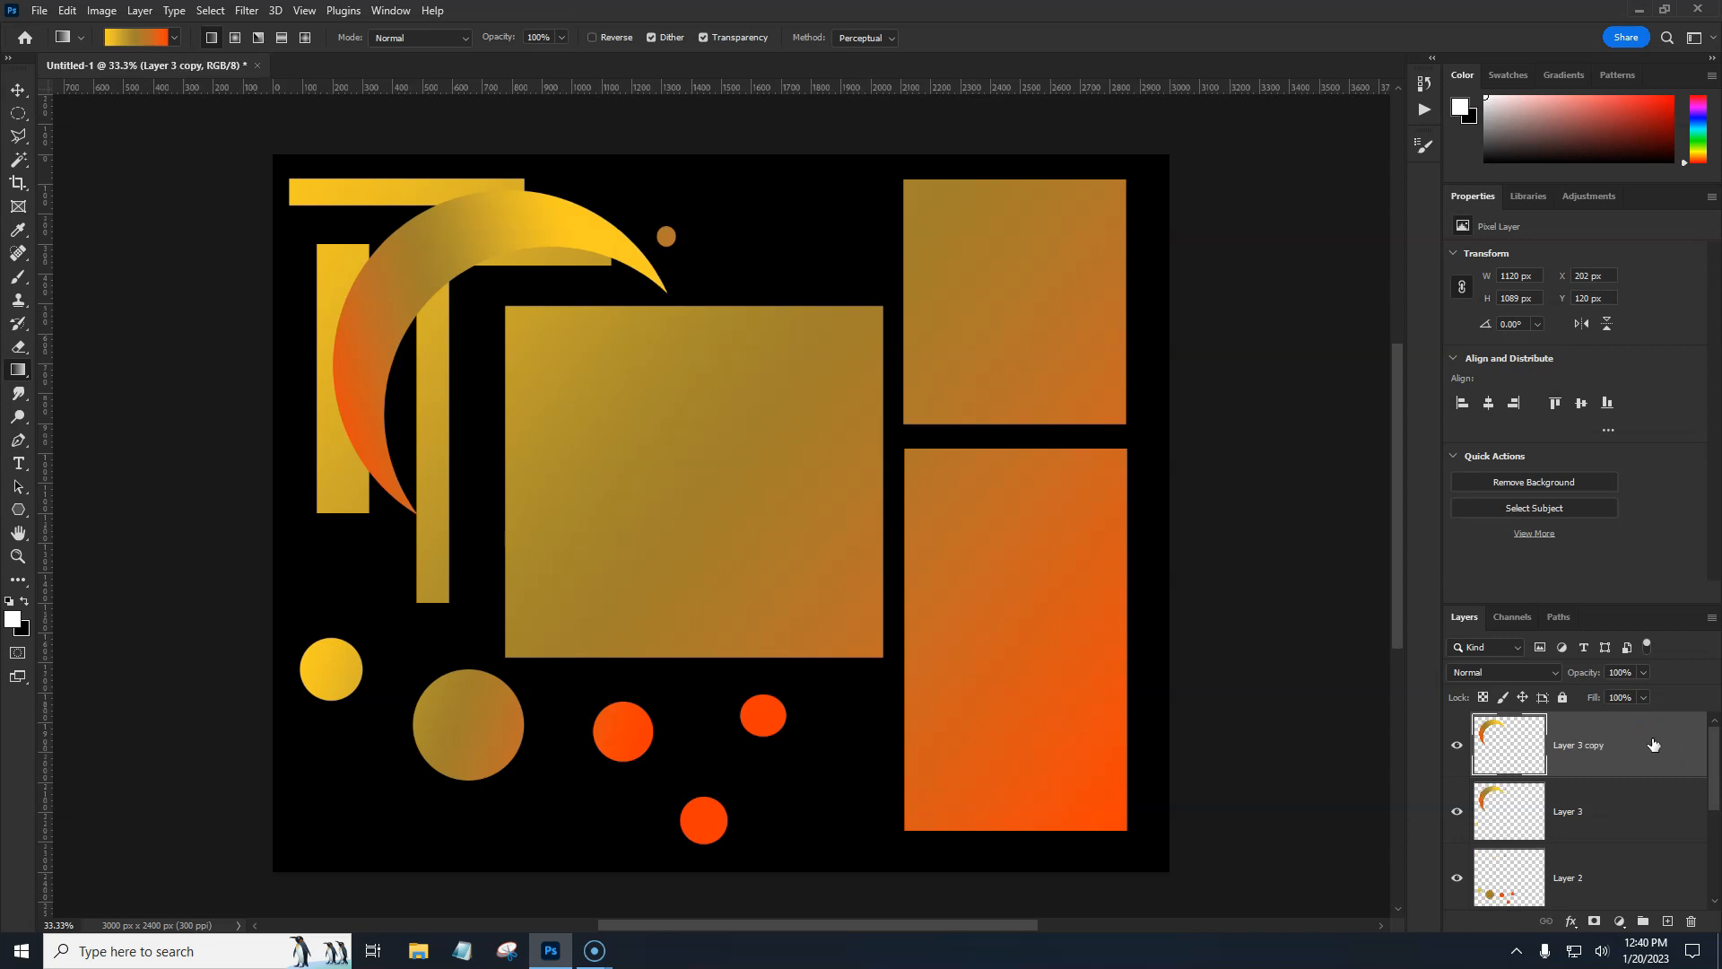
key("ctrl+t")
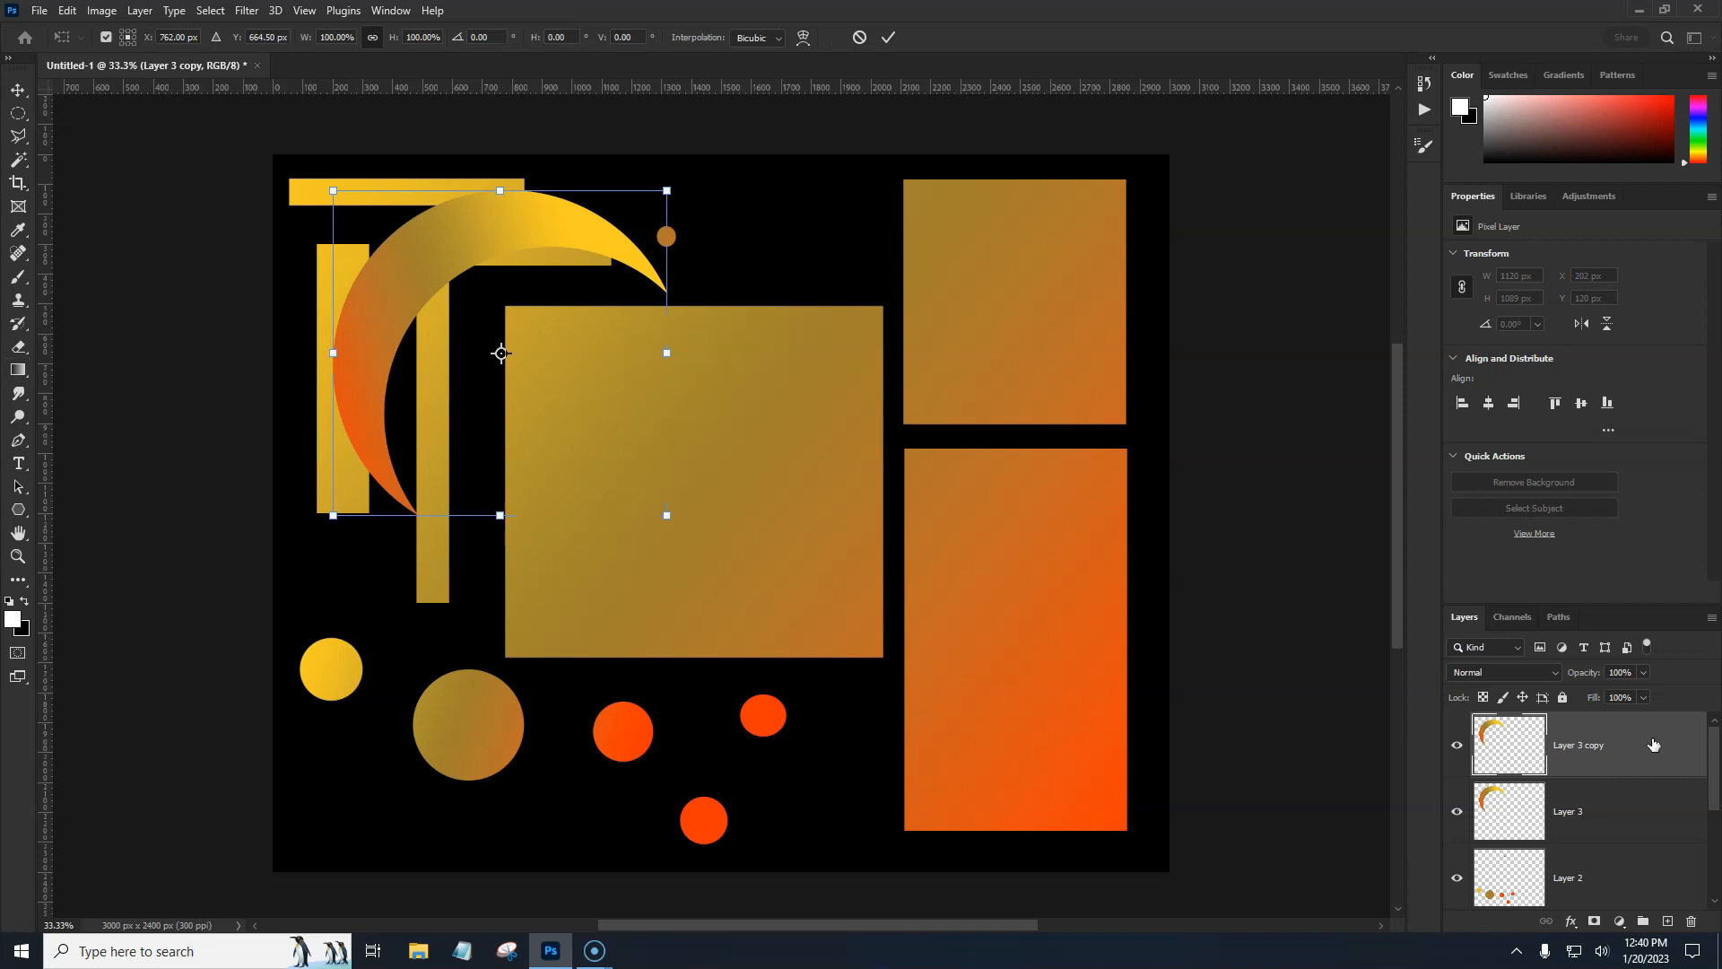
key("shift+Right")
key("shift+Right")
key("shift+Right")
key("shift+Right")
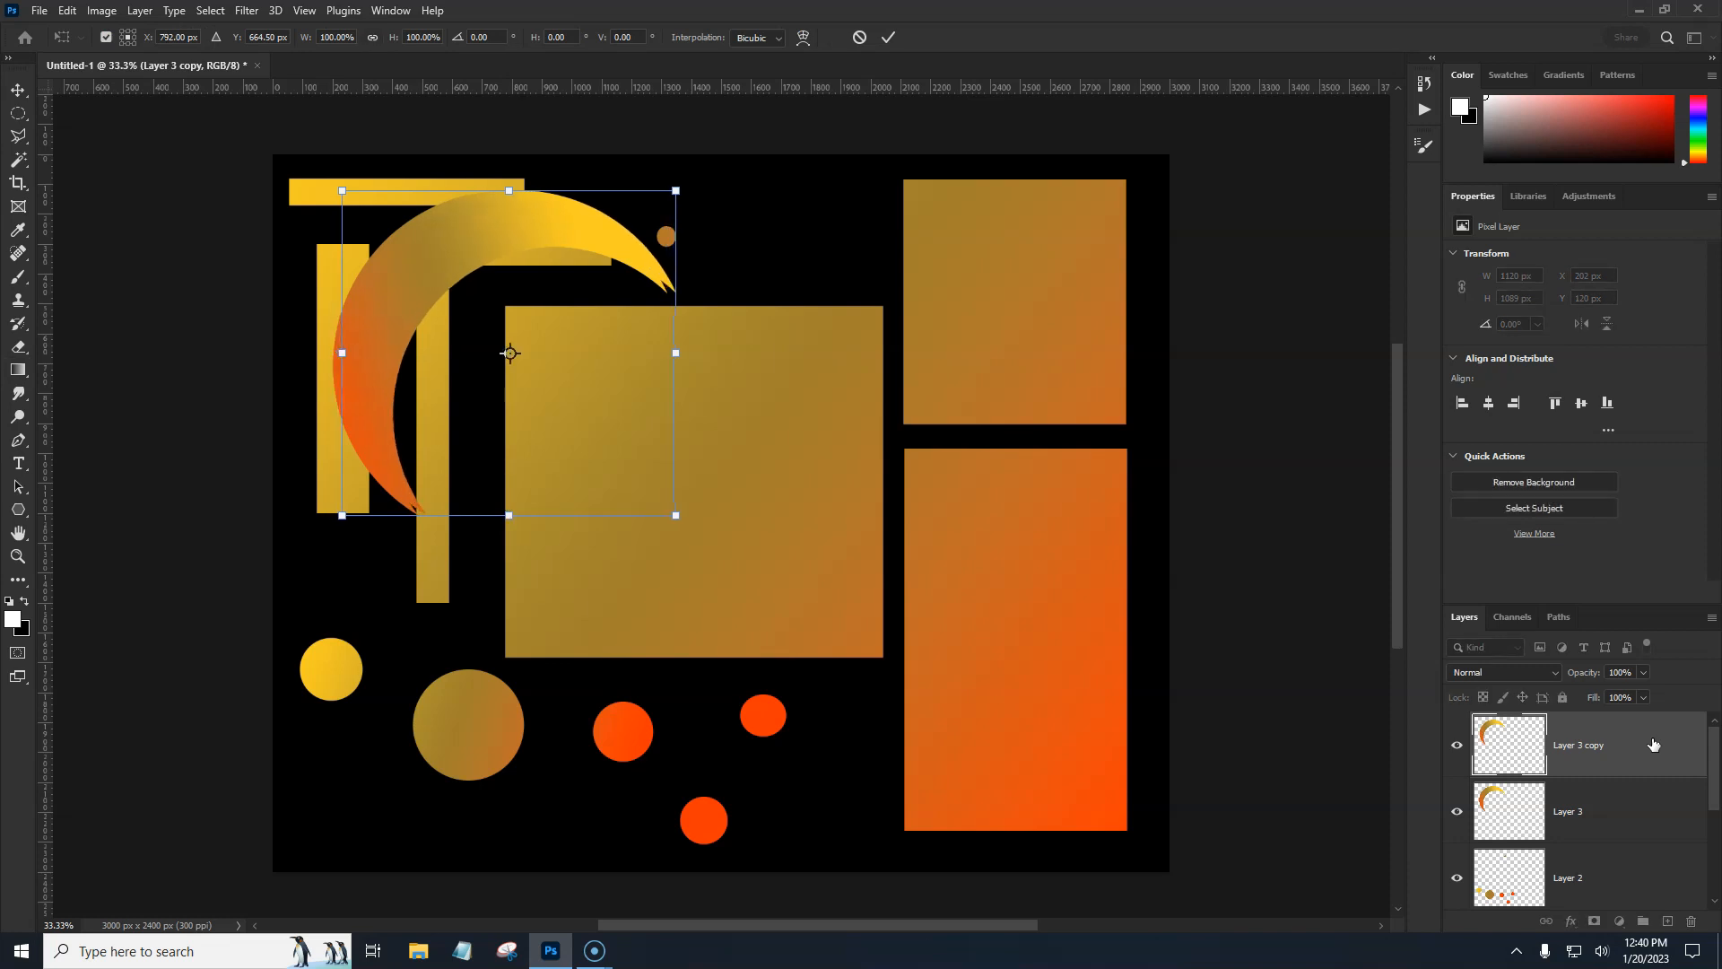
key("shift+Right")
key("shift+Right")
key("shift+Right")
key("shift+Right")
key("shift+Right")
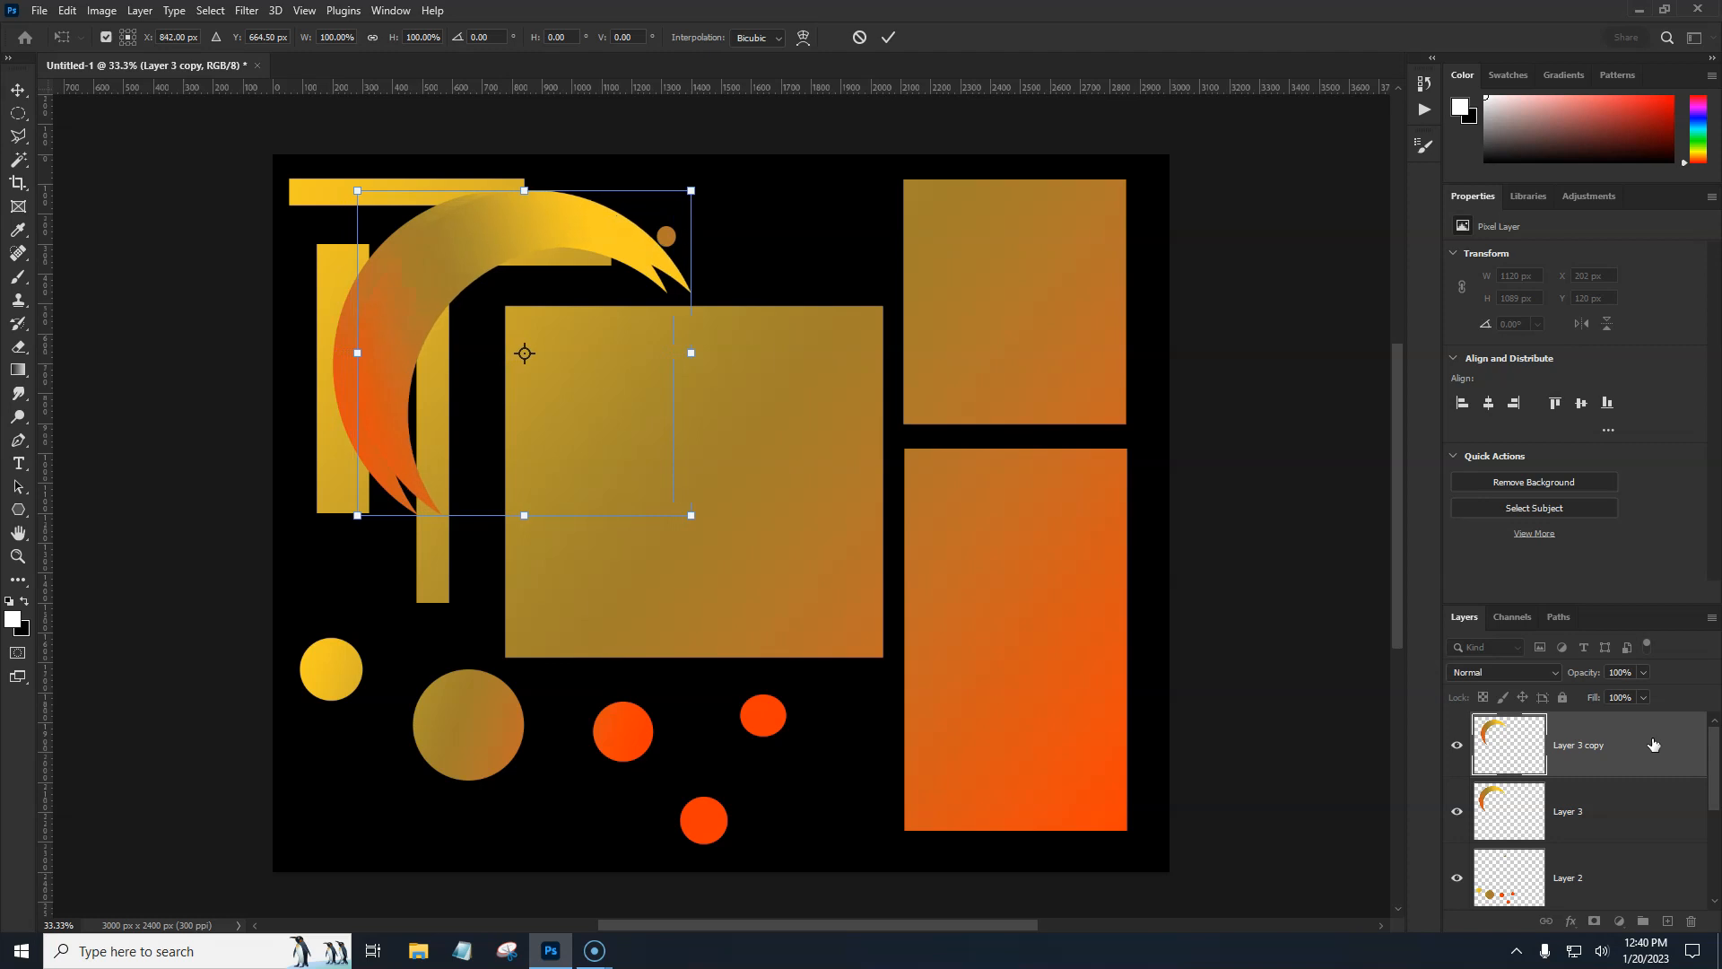
key("shift+Right")
key("shift+Down")
key("shift+Down")
key("shift+Down")
key("shift+Down")
key("shift+Down")
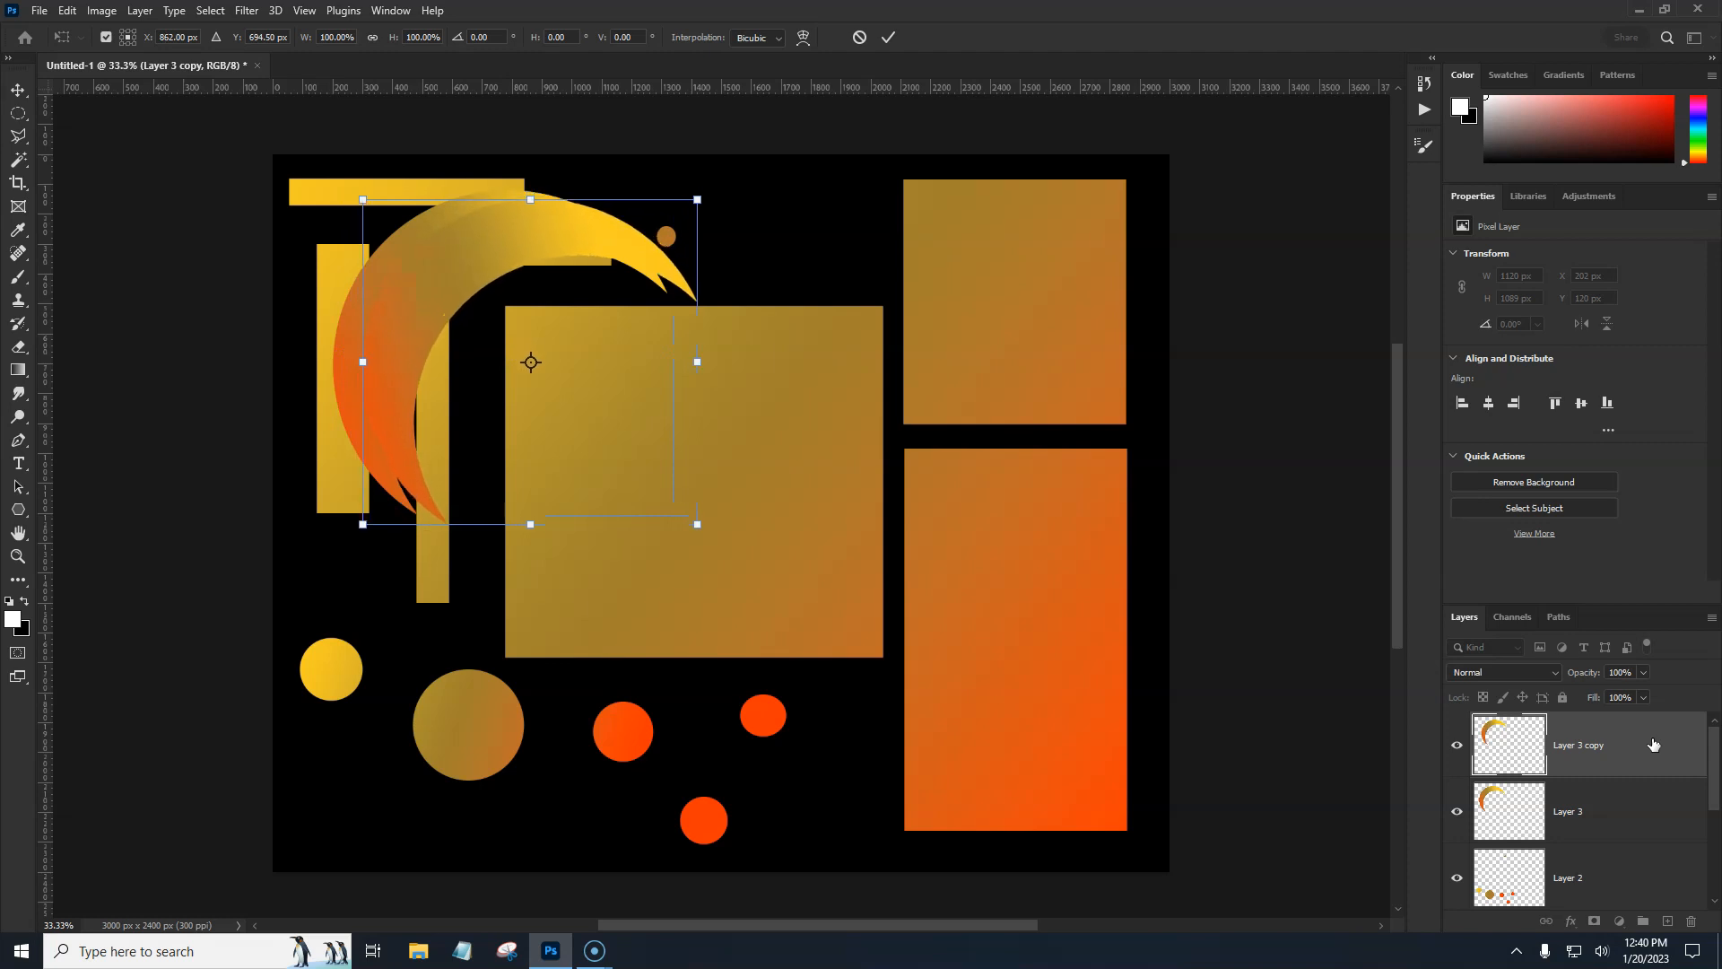
key("shift+Down")
key("shift+Down")
key("shift+Down")
key("shift+Down")
key("shift+Down")
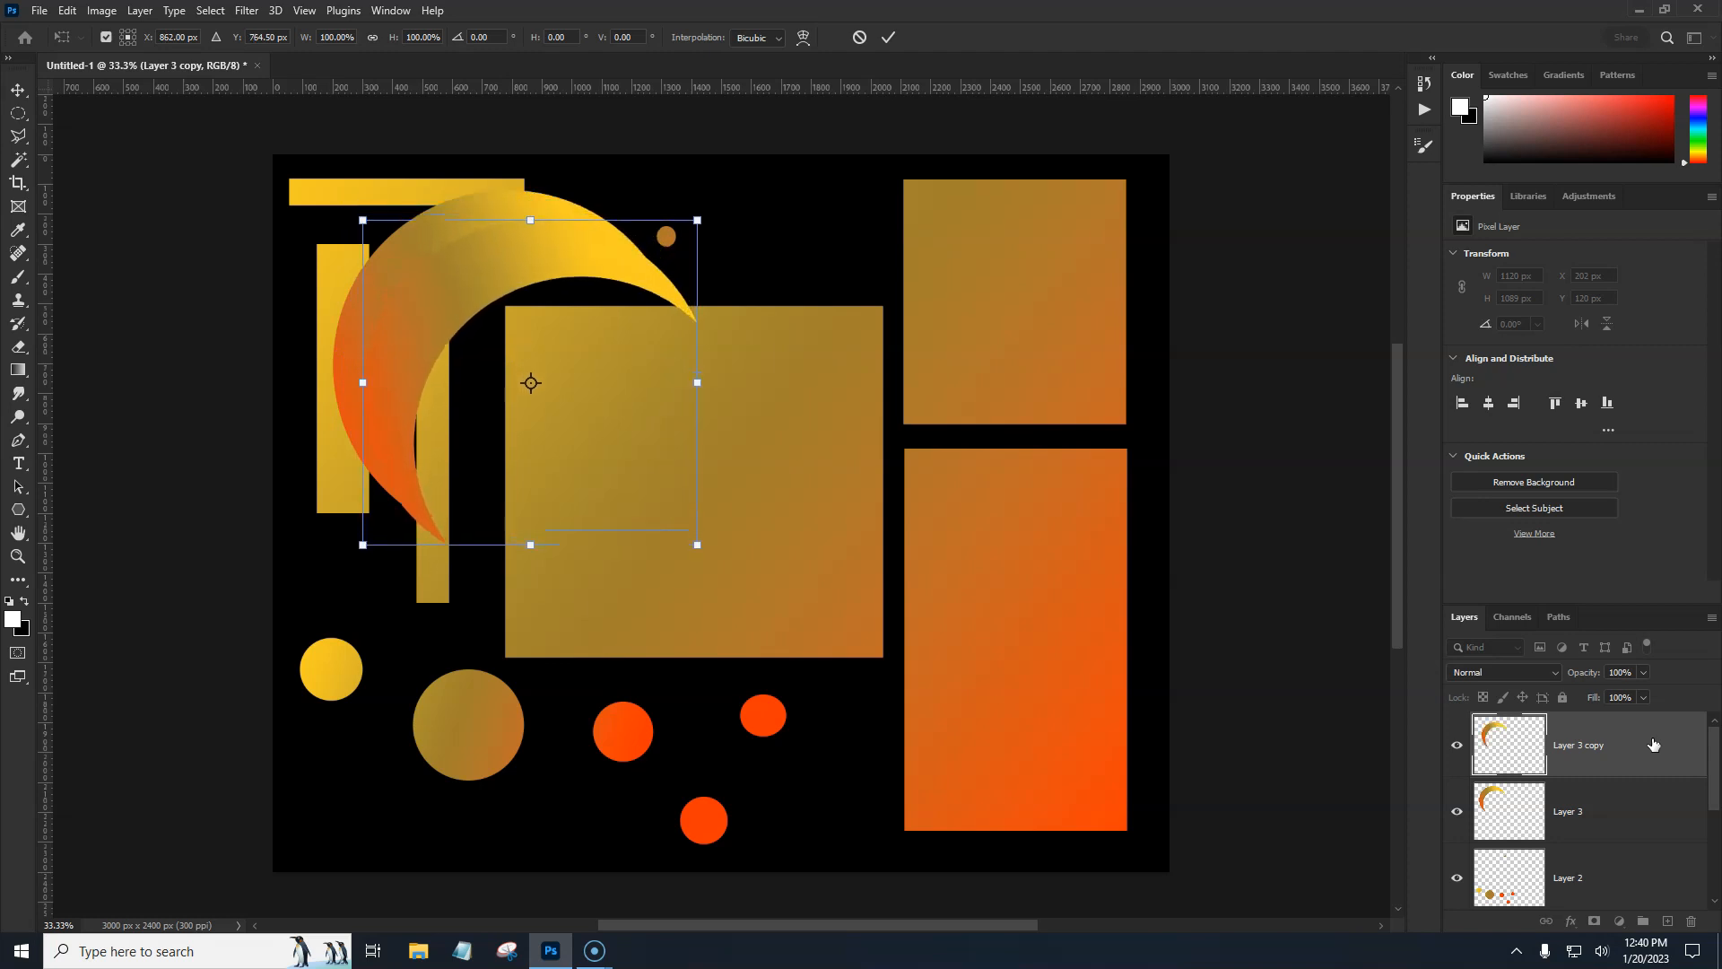
key("shift+Right")
key("shift+Right")
key("shift+Right")
key("shift+Right")
key("shift+Right")
key("shift+Right")
key("shift+Right")
key("shift+Right")
key("shift+Right")
key("shift+Right")
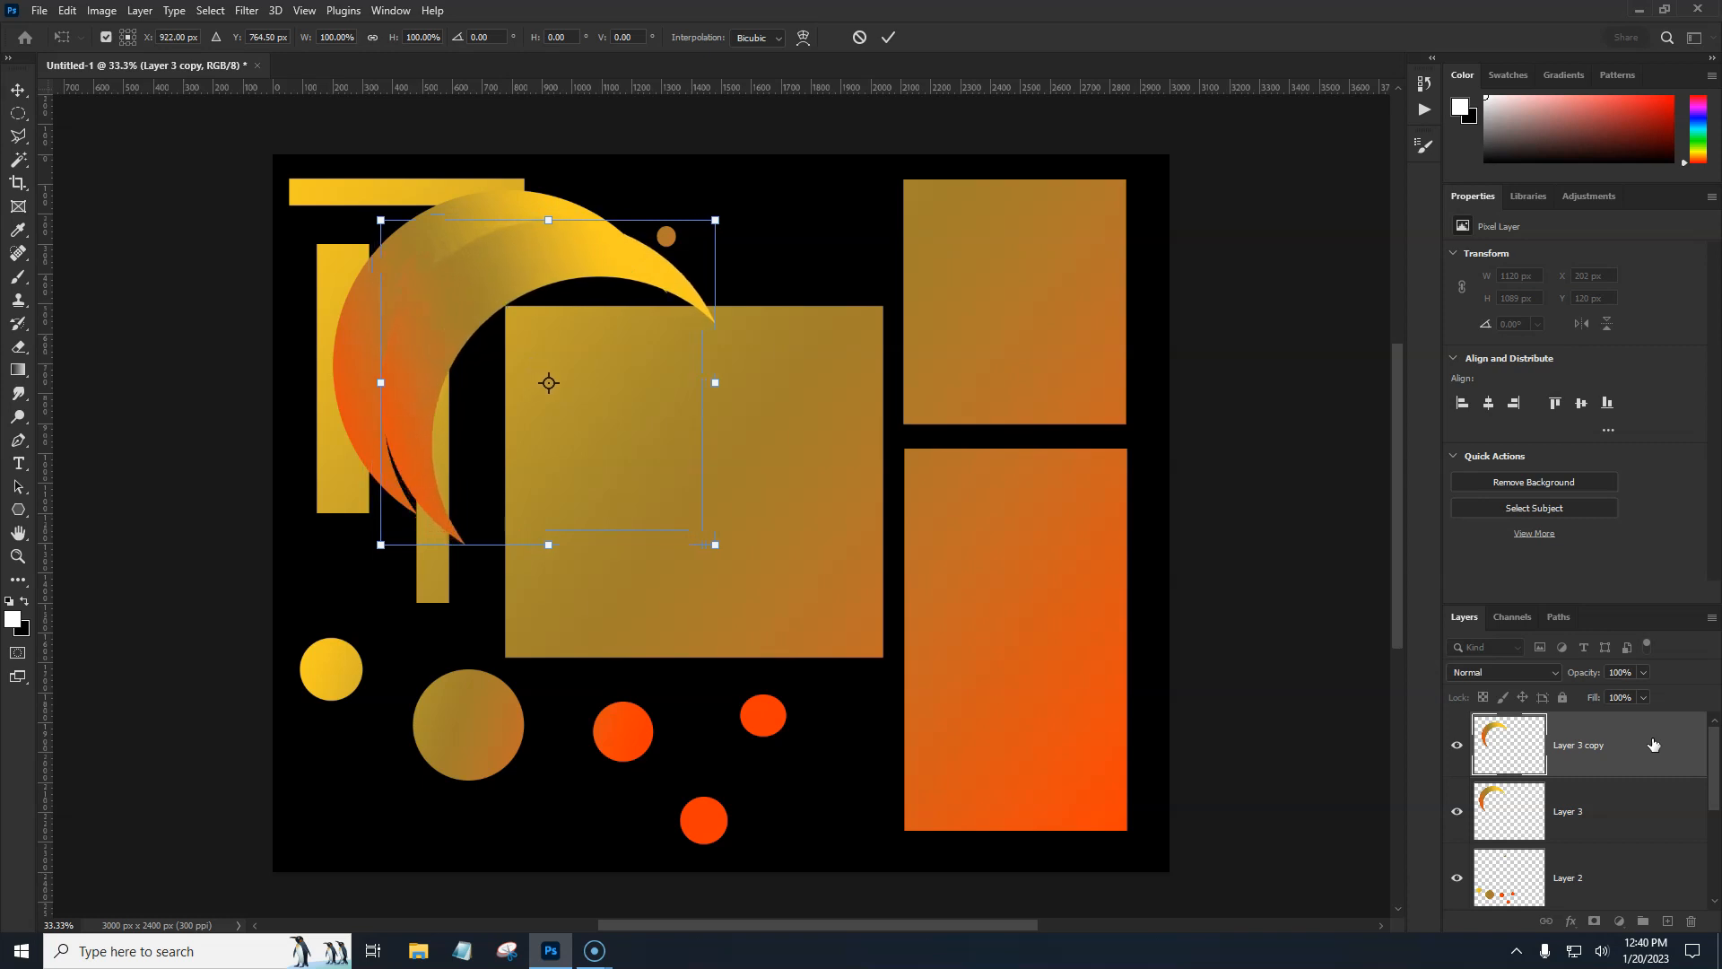
key("shift+Down")
key("shift+Down")
key("shift+Down")
key("shift+Down")
key("shift+Down")
key("shift+Down")
key("shift+Down")
key("shift+Down")
key("shift+Down")
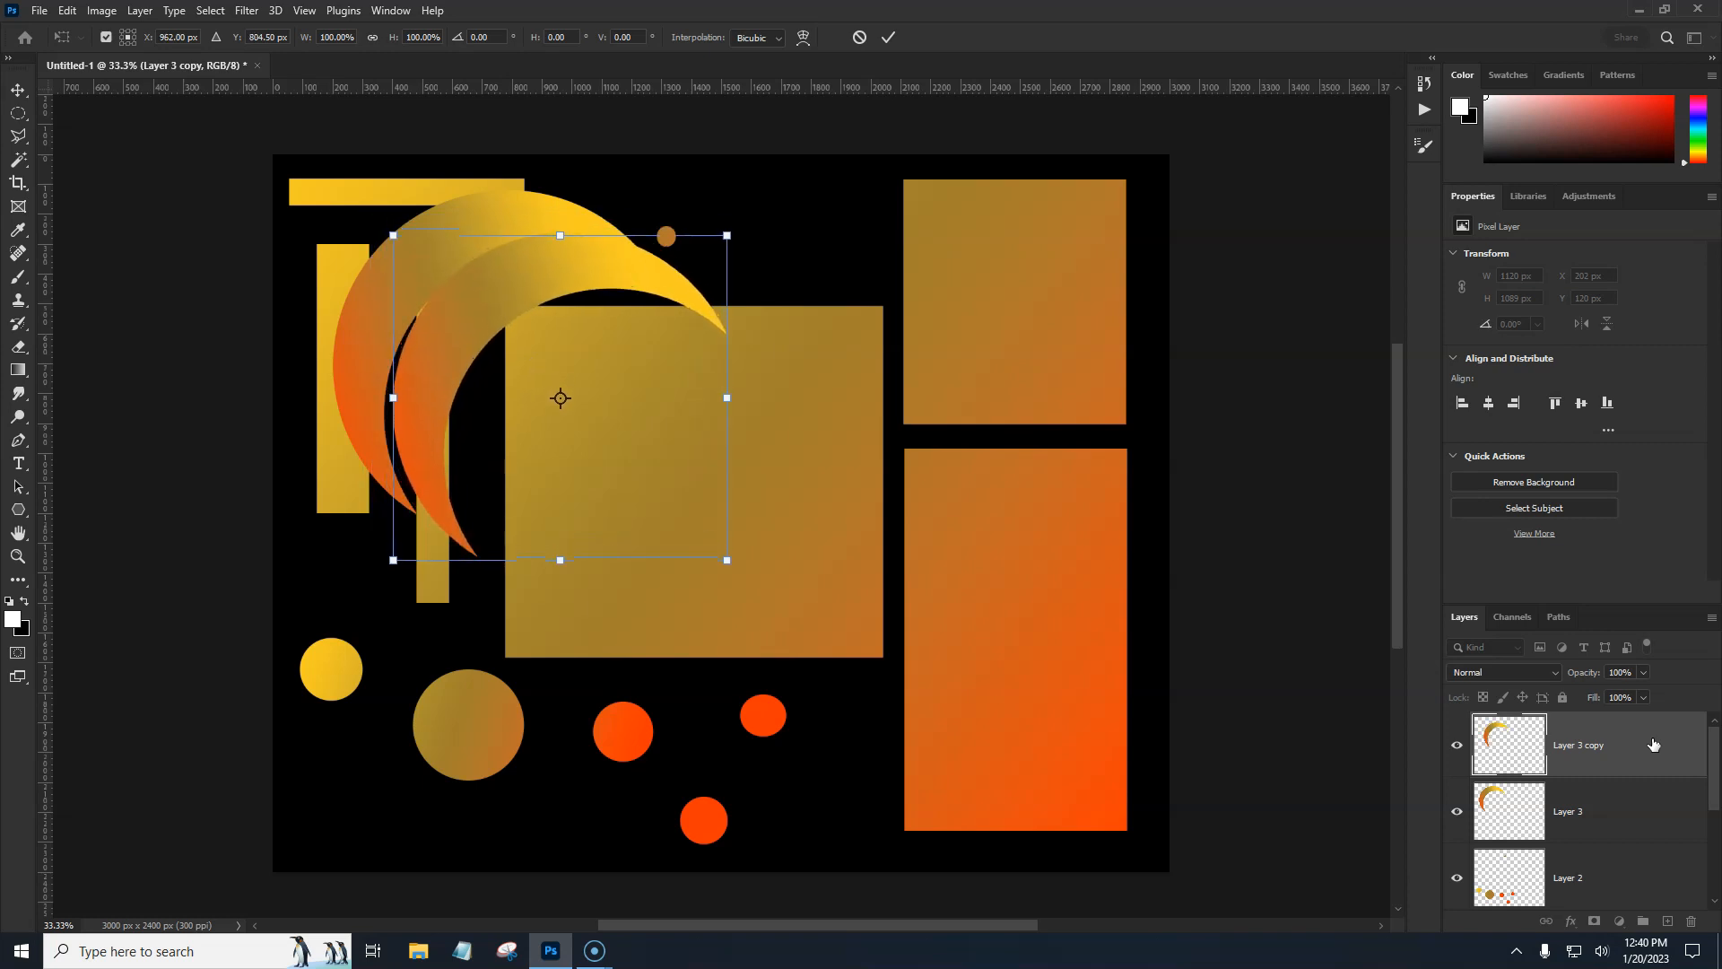
key("shift+Down")
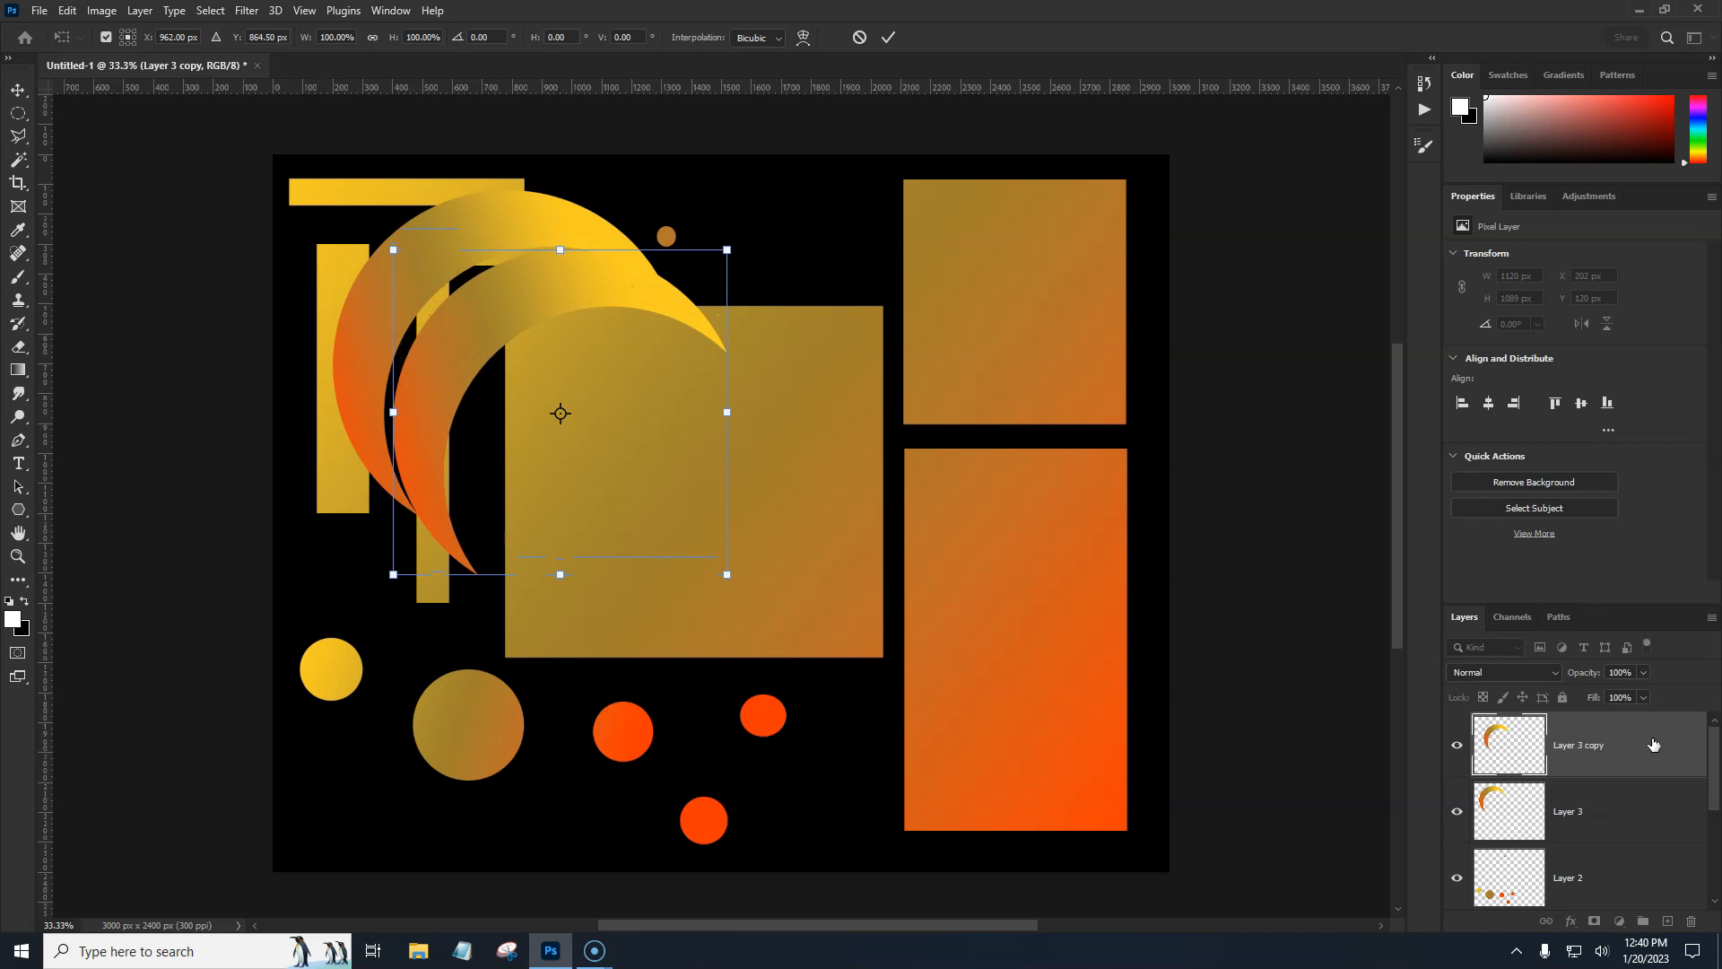
Scale the crescent copy proportionally about its centre to about 88.3% and apply the transform
left_click_drag(726, 412, 707, 410)
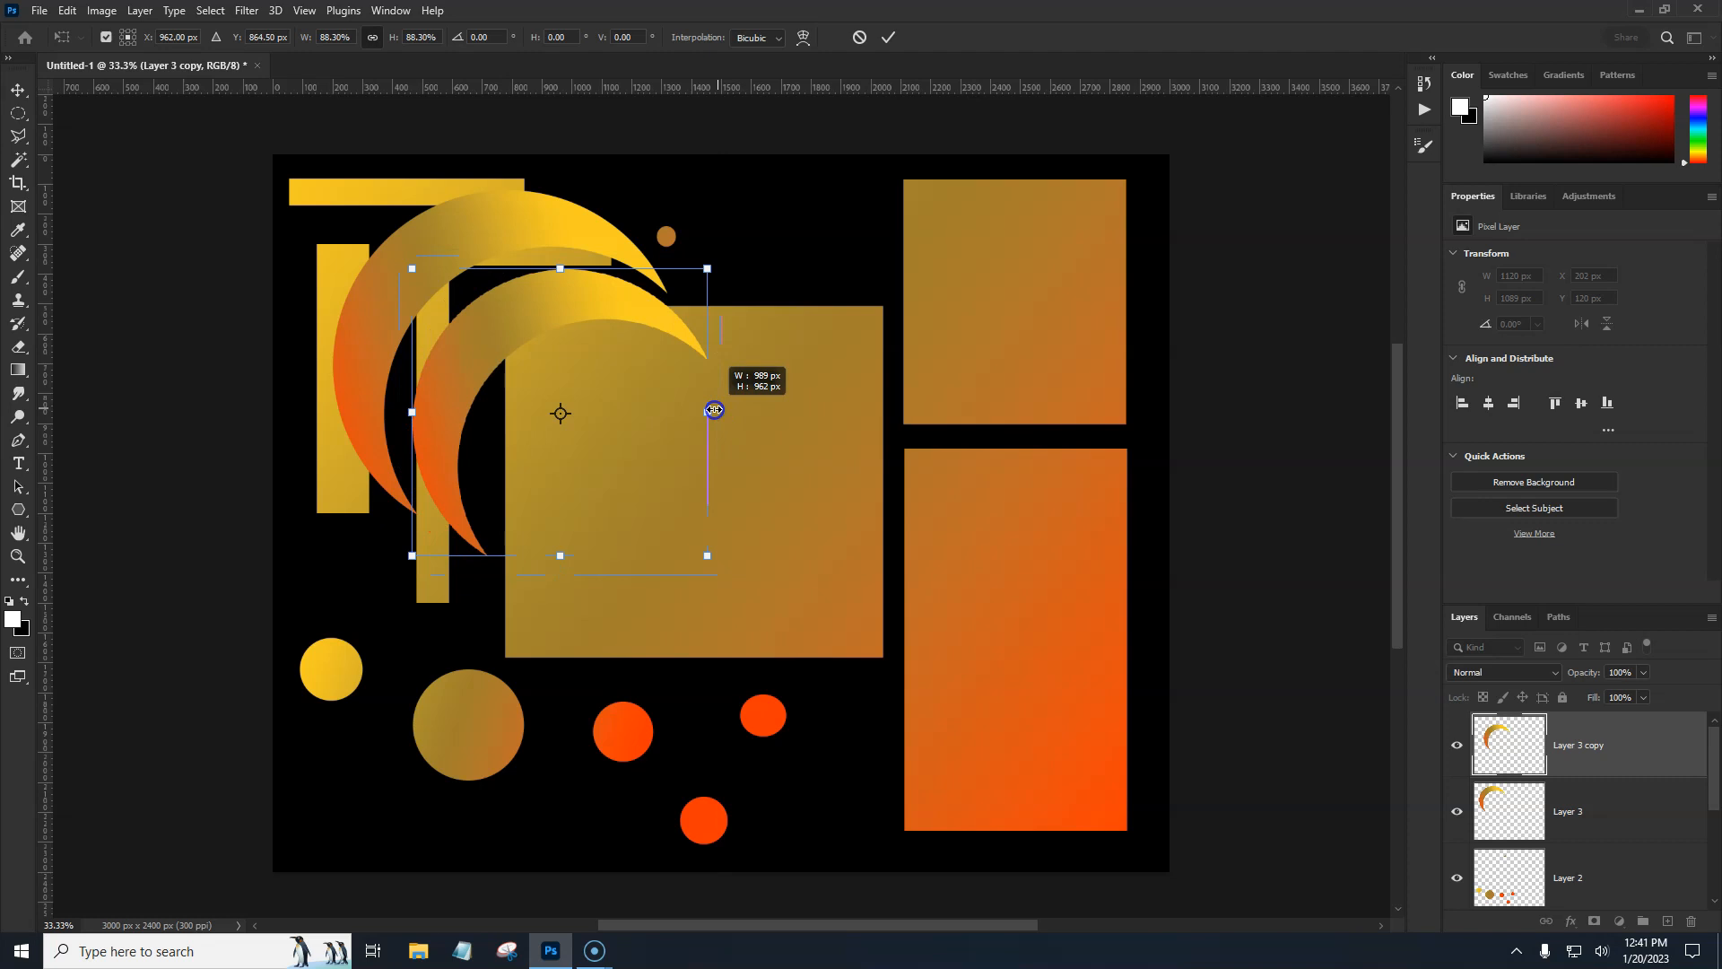
left_click_drag(715, 410, 715, 410)
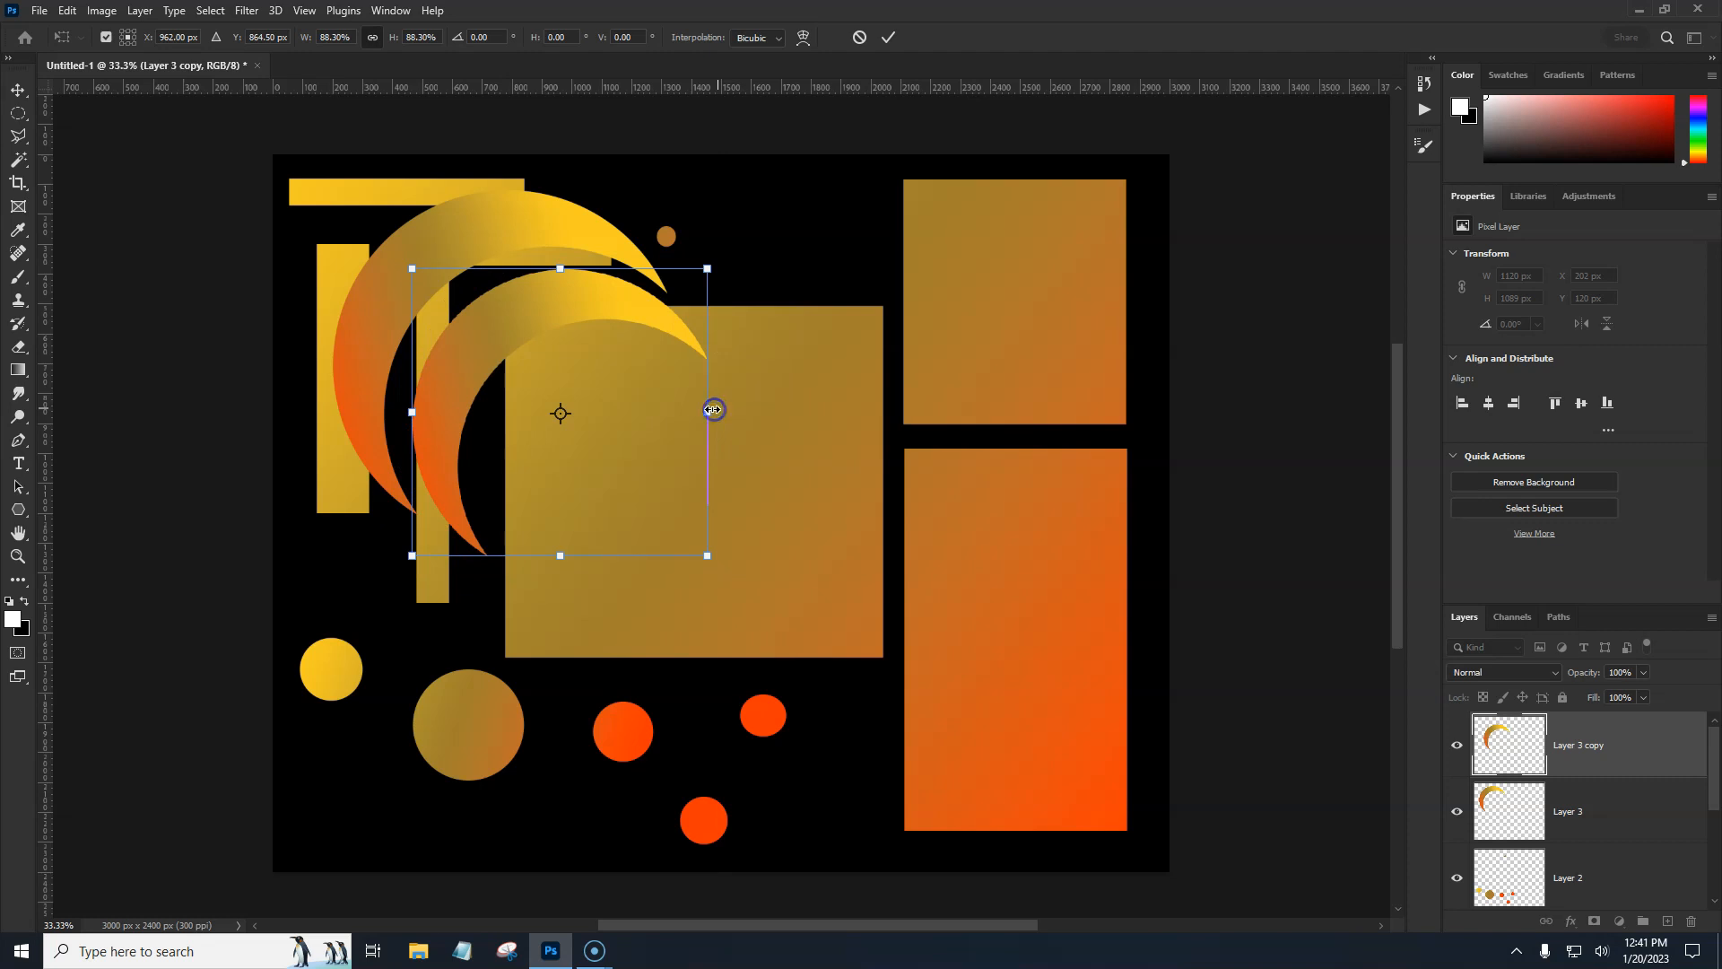
left_click(781, 401)
key("g")
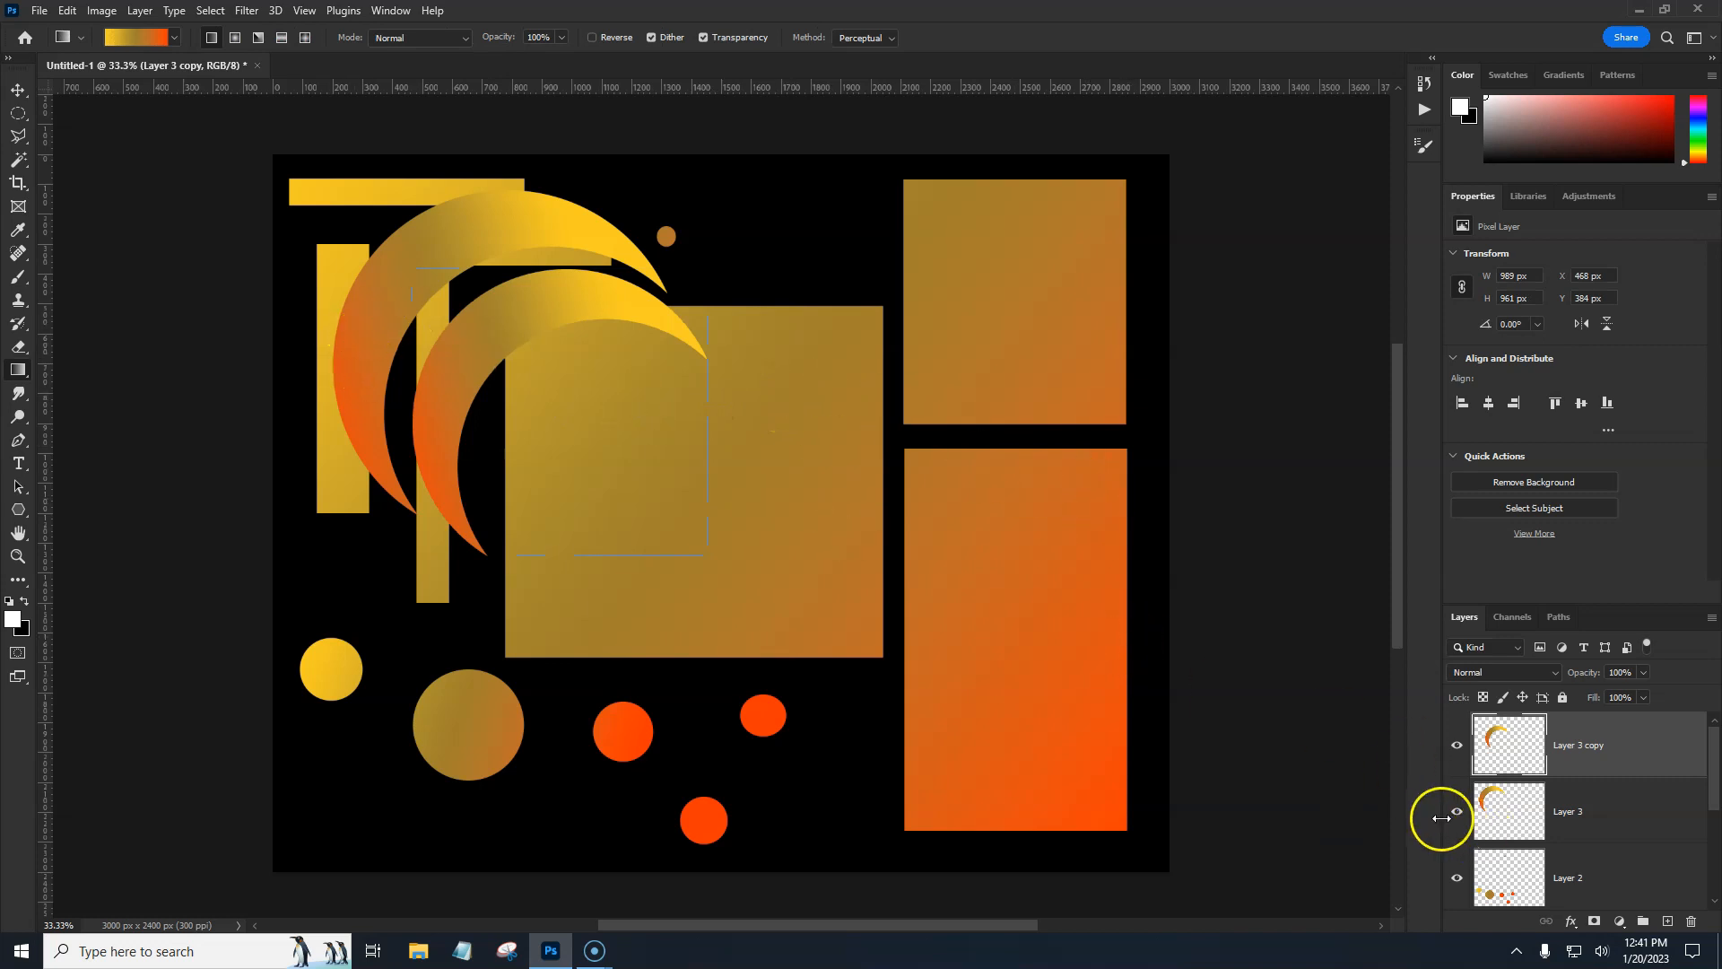
Repeat the transform on successive new copies, up to Layer 3 copy 17, to build a shrinking crescent trail towards the lower right
key("ctrl+alt+shift+t")
key("ctrl+alt+shift+t")
key("ctrl+alt+shift+t")
key("ctrl+alt+shift+t")
key("ctrl+alt+shift+t")
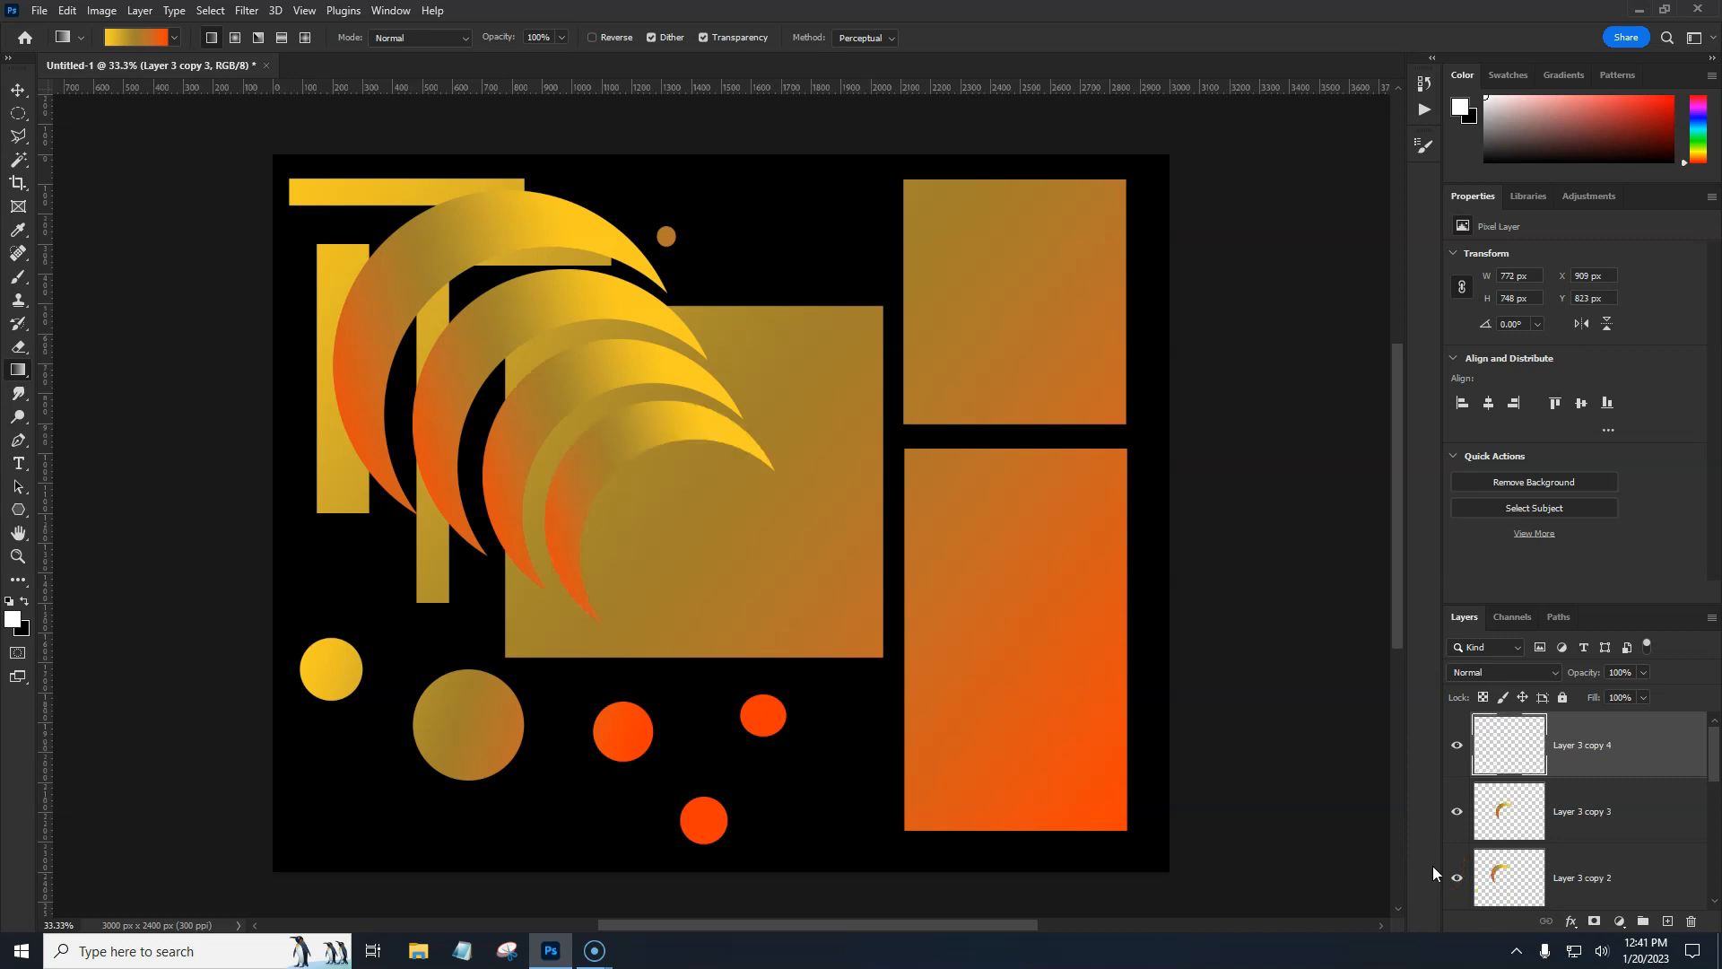
key("ctrl+alt+shift+t")
key("ctrl+alt+shift+t")
key("ctrl+alt+shift+t")
key("ctrl+alt+shift+t")
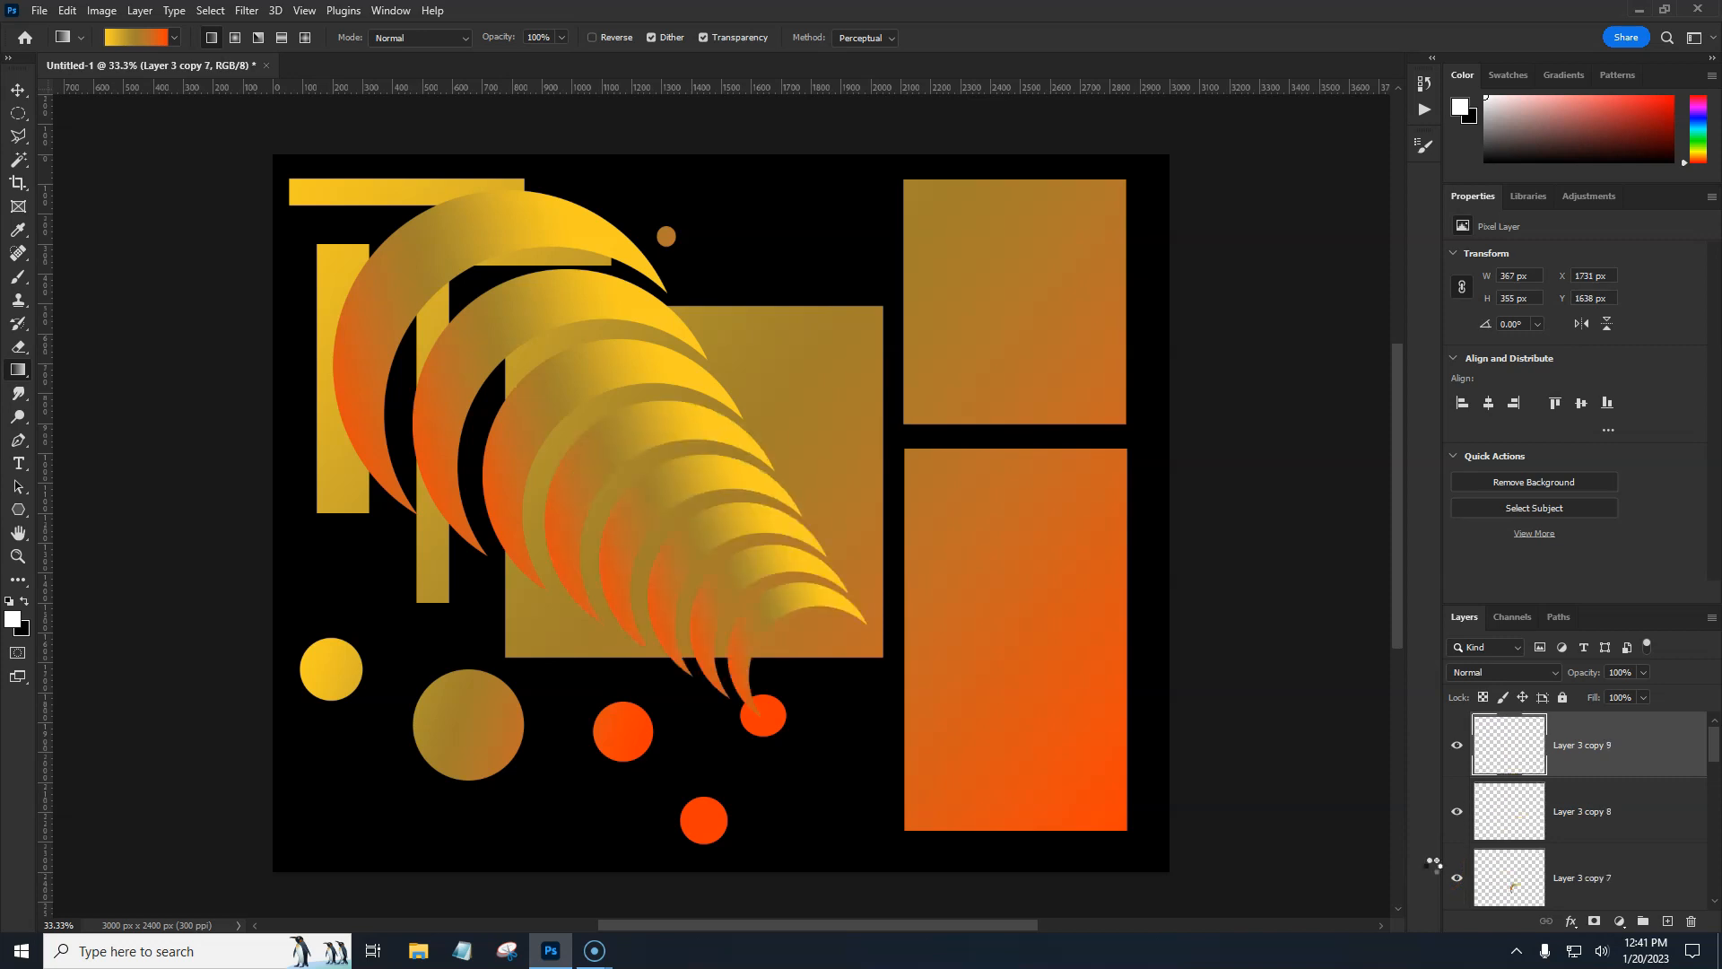
key("ctrl+alt+shift+t")
key("ctrl+alt+shift+t")
key("ctrl+alt+shift+t")
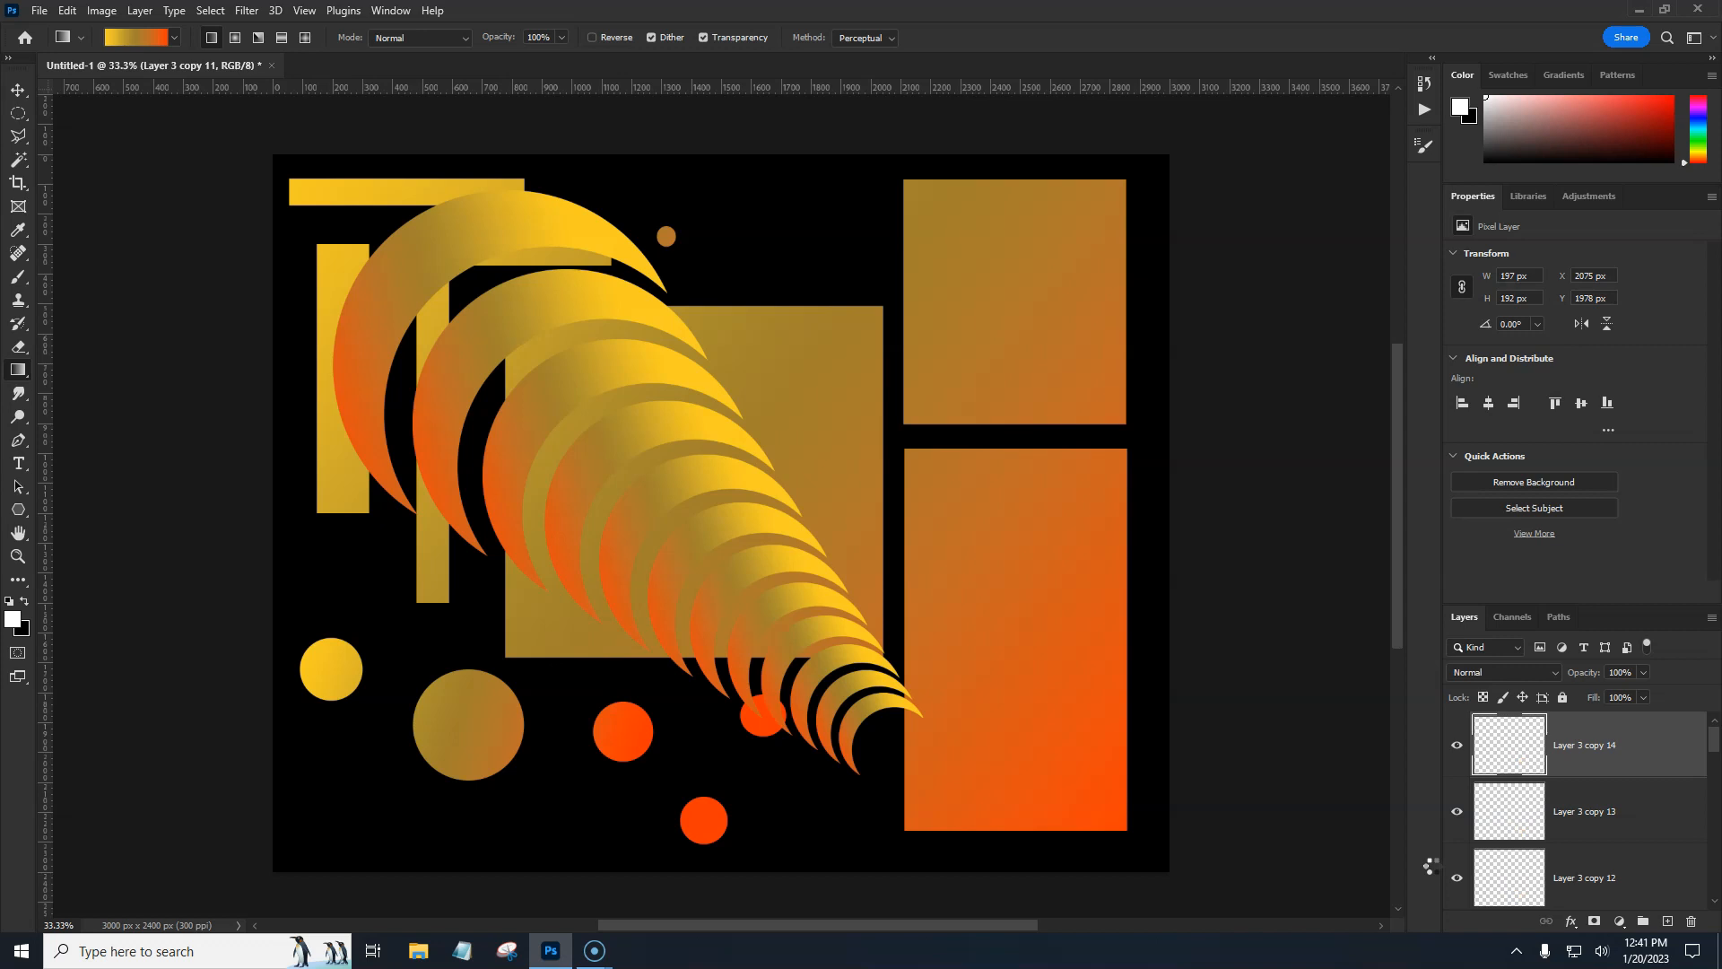
key("ctrl+alt+shift+t")
key("ctrl+alt+shift+t")
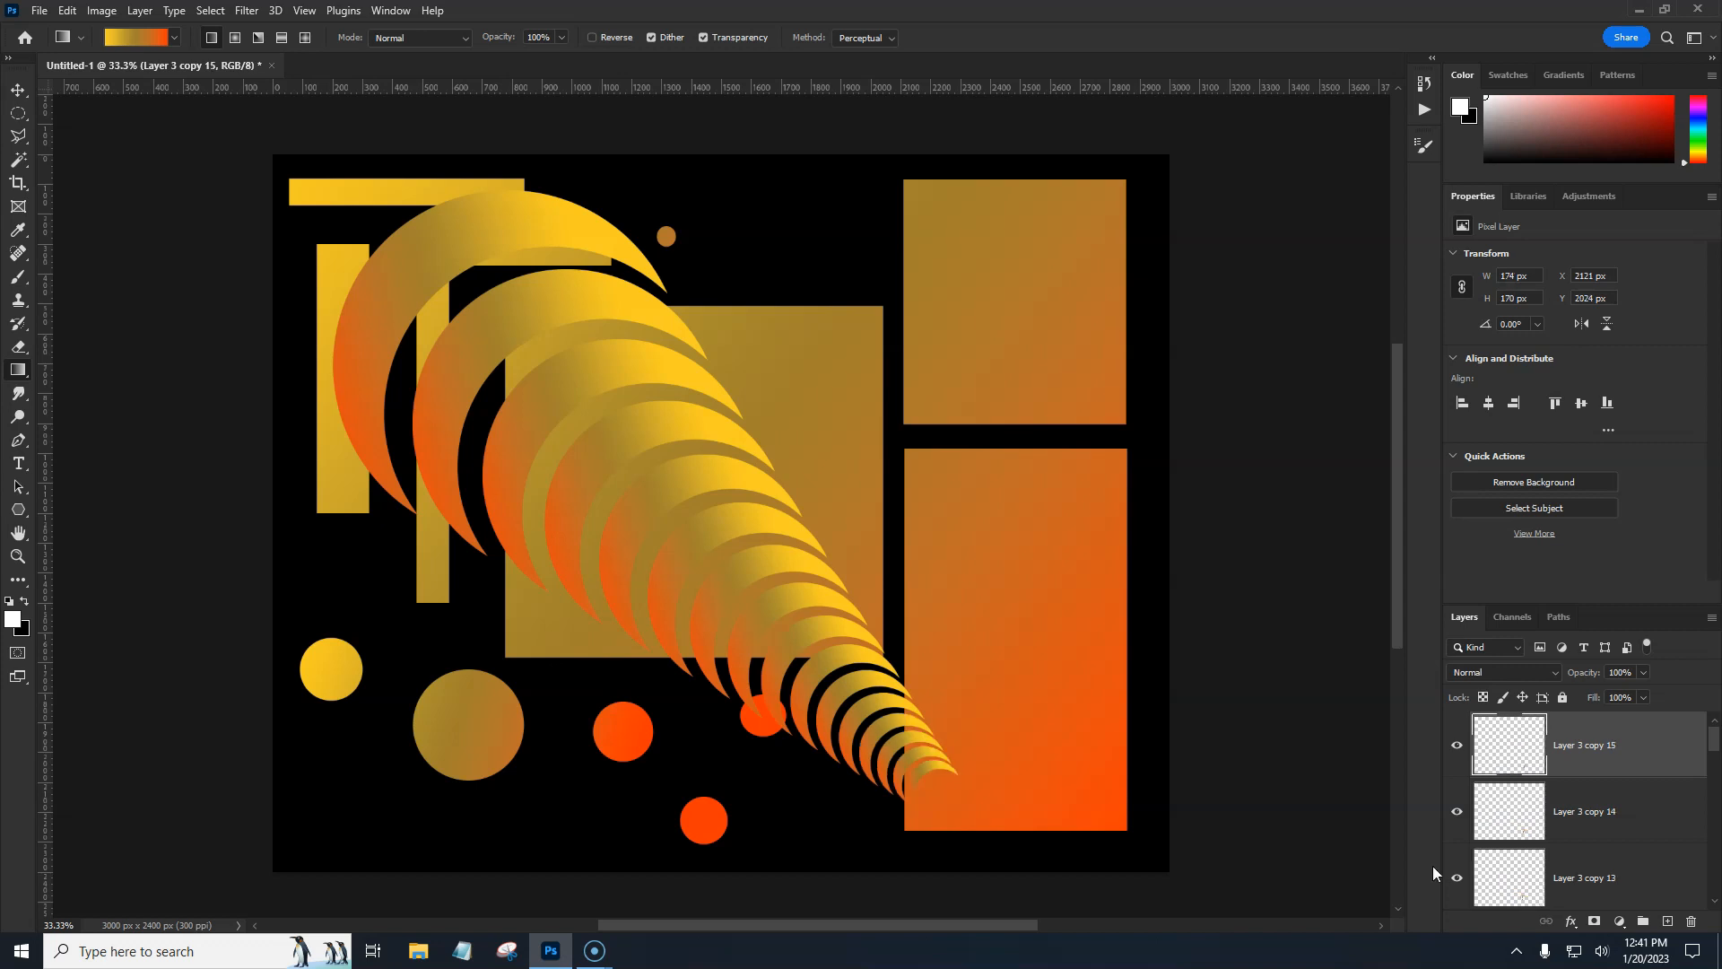
key("ctrl+alt+shift+t")
Select all crescent layers from Layer 3 copy 17 down to Layer 3 and merge them into one layer
left_click_drag(1715, 743, 1715, 868)
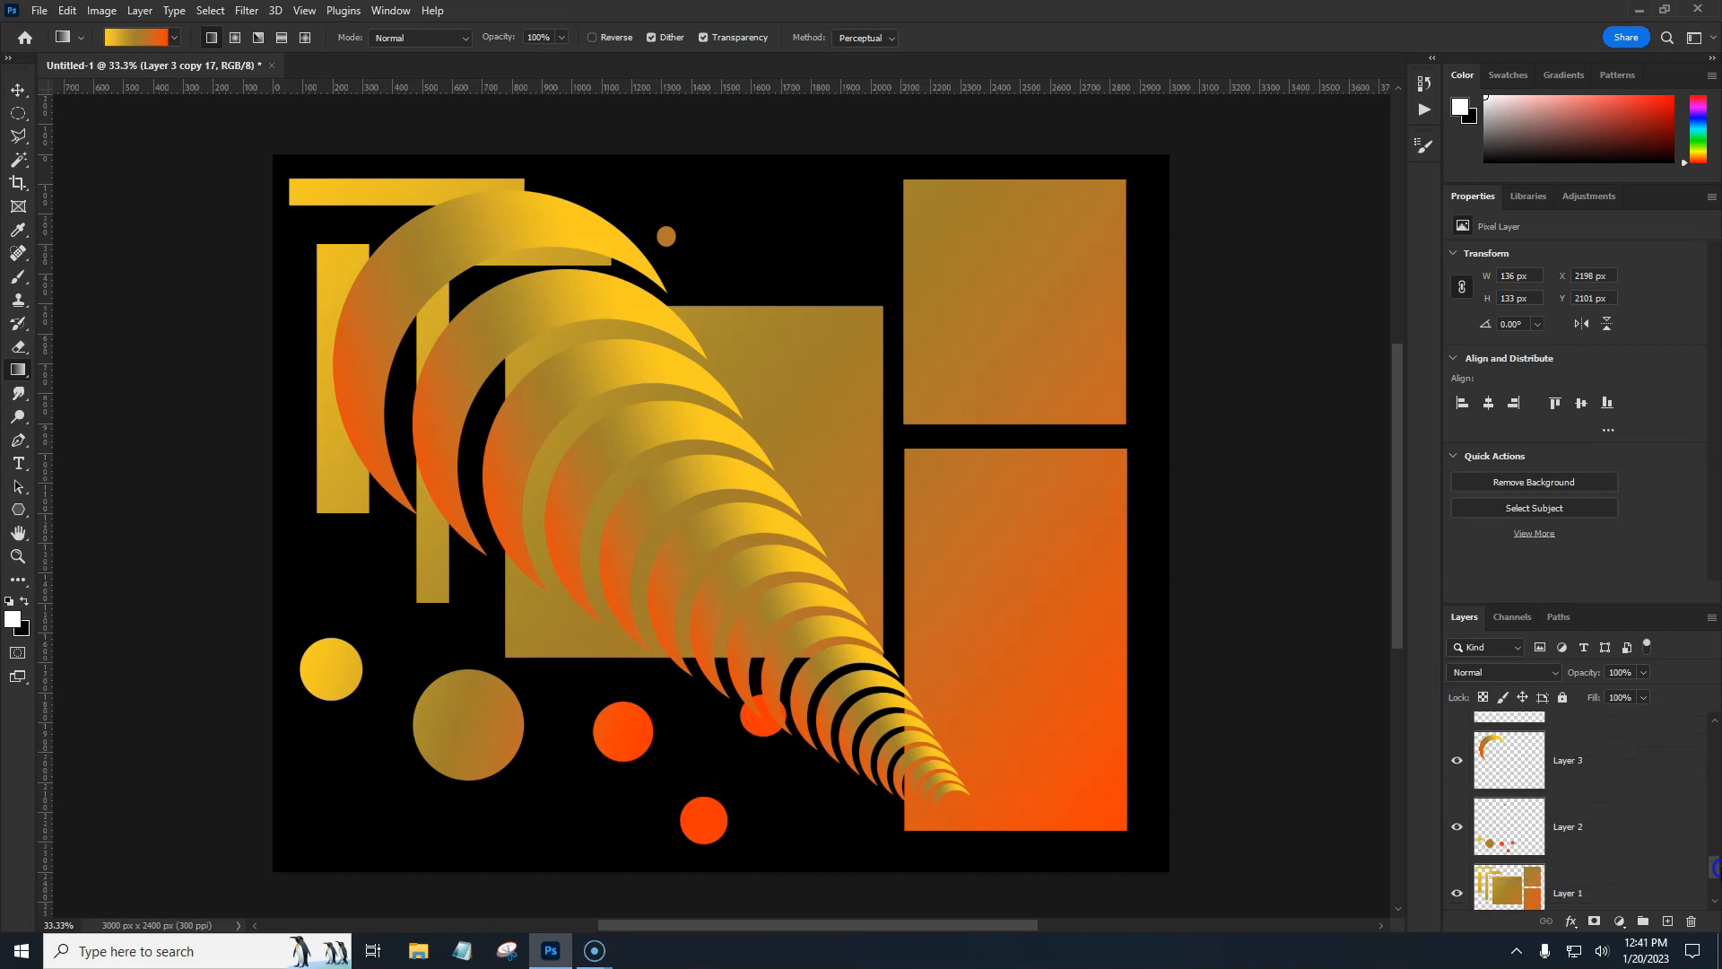
left_click(1630, 771)
scroll(1634, 777, "up", 12)
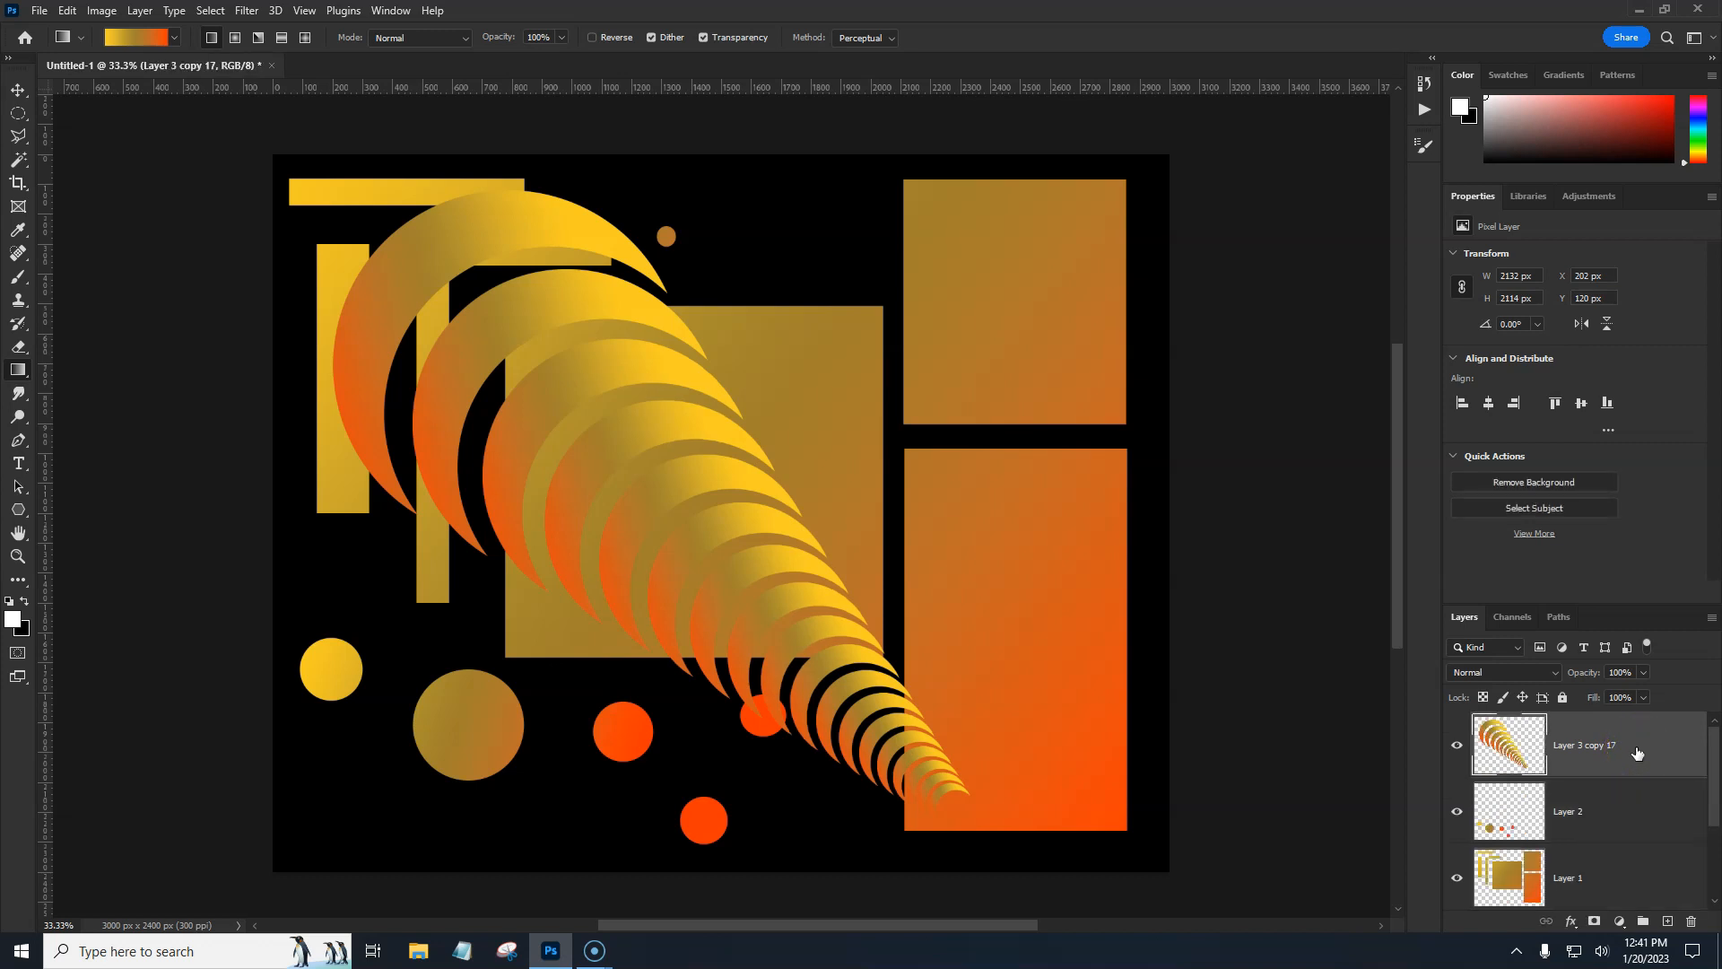
Check the merged crescent layer by toggling its visibility, and hide Layer 2 and Layer 1
left_click(1458, 748)
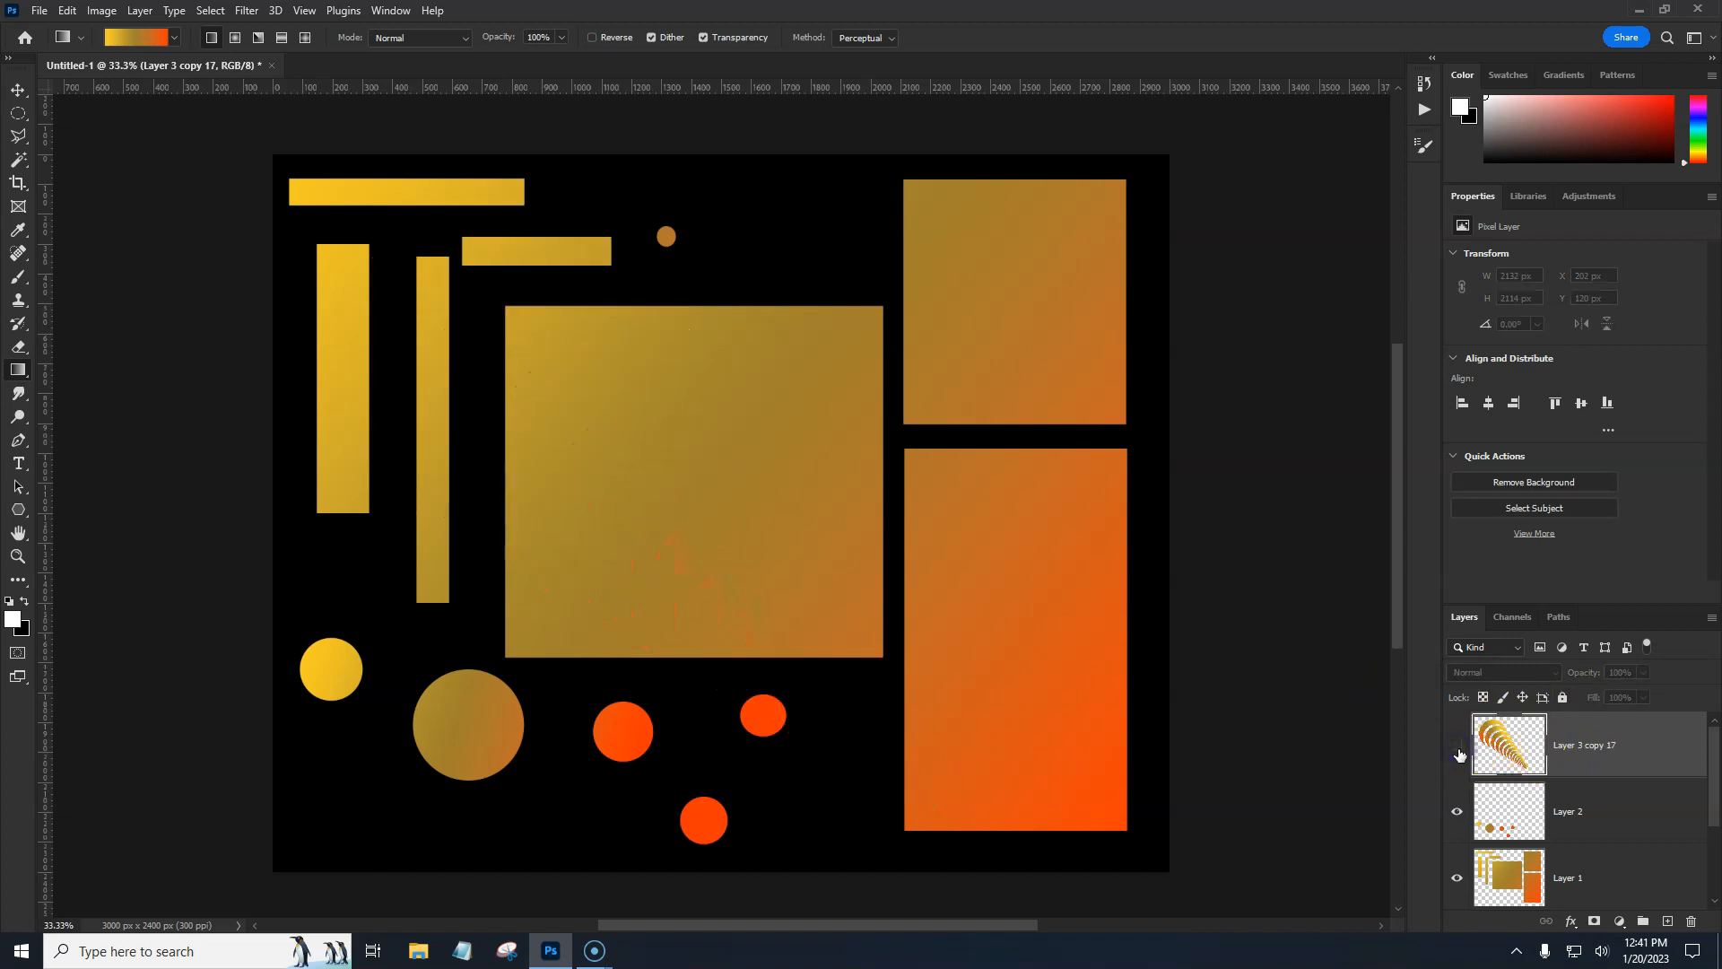
left_click(1458, 746)
left_click(1457, 811)
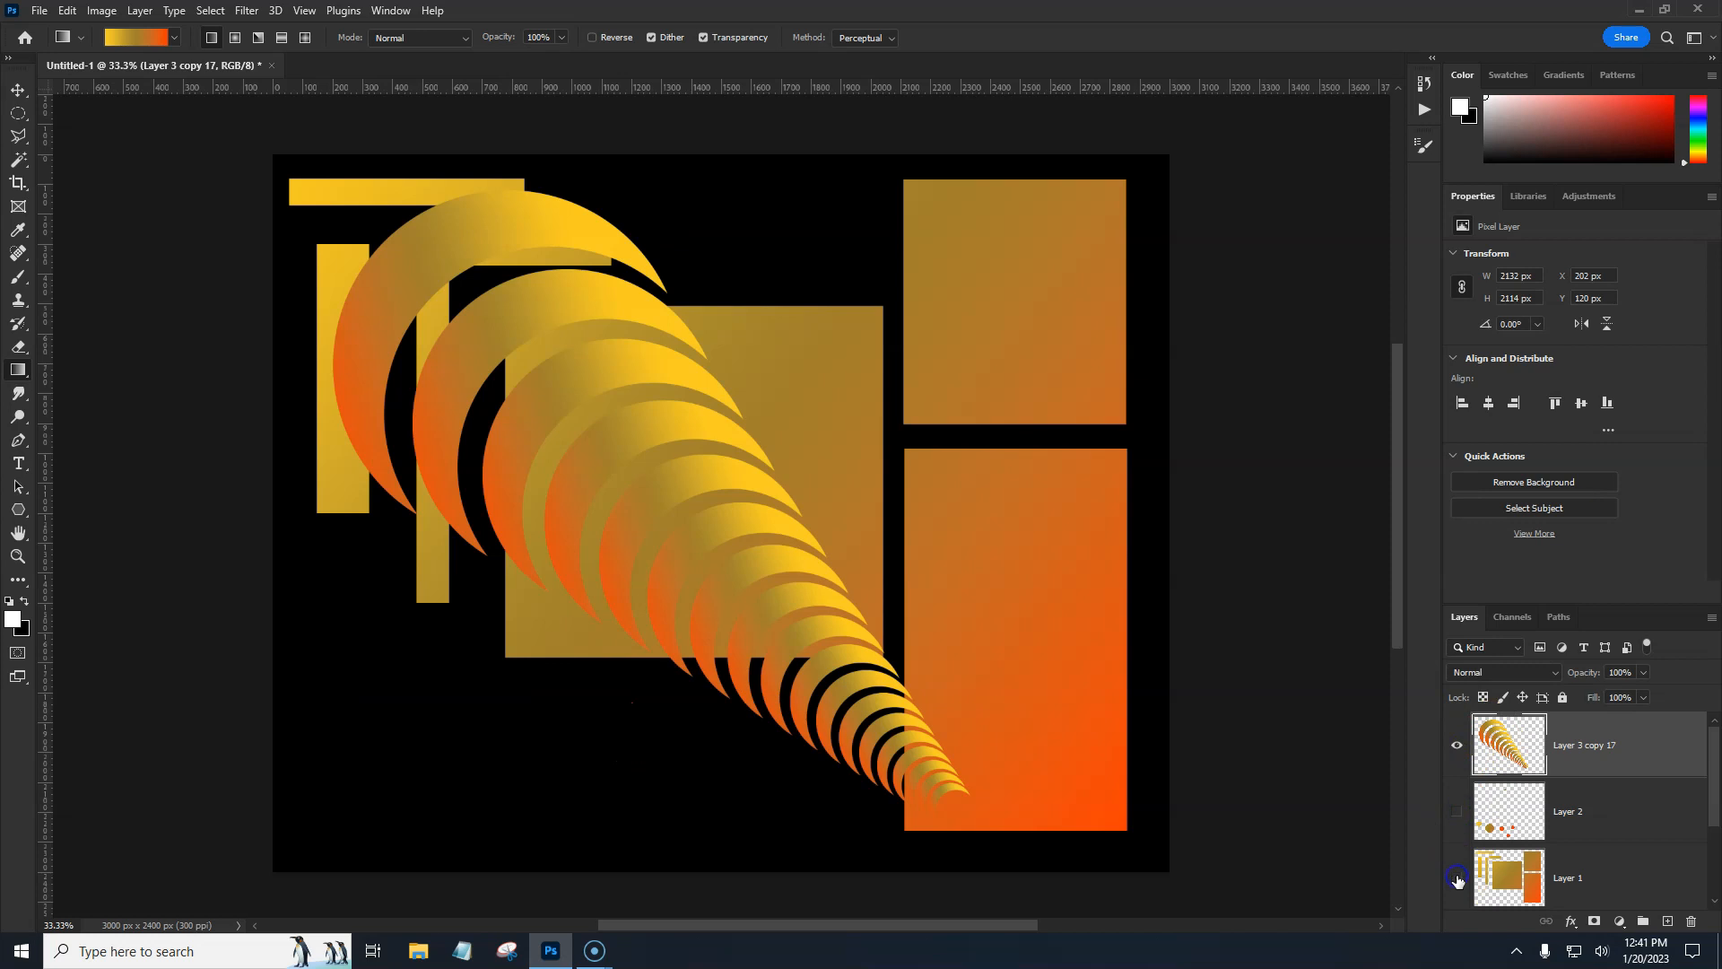
left_click(1458, 878)
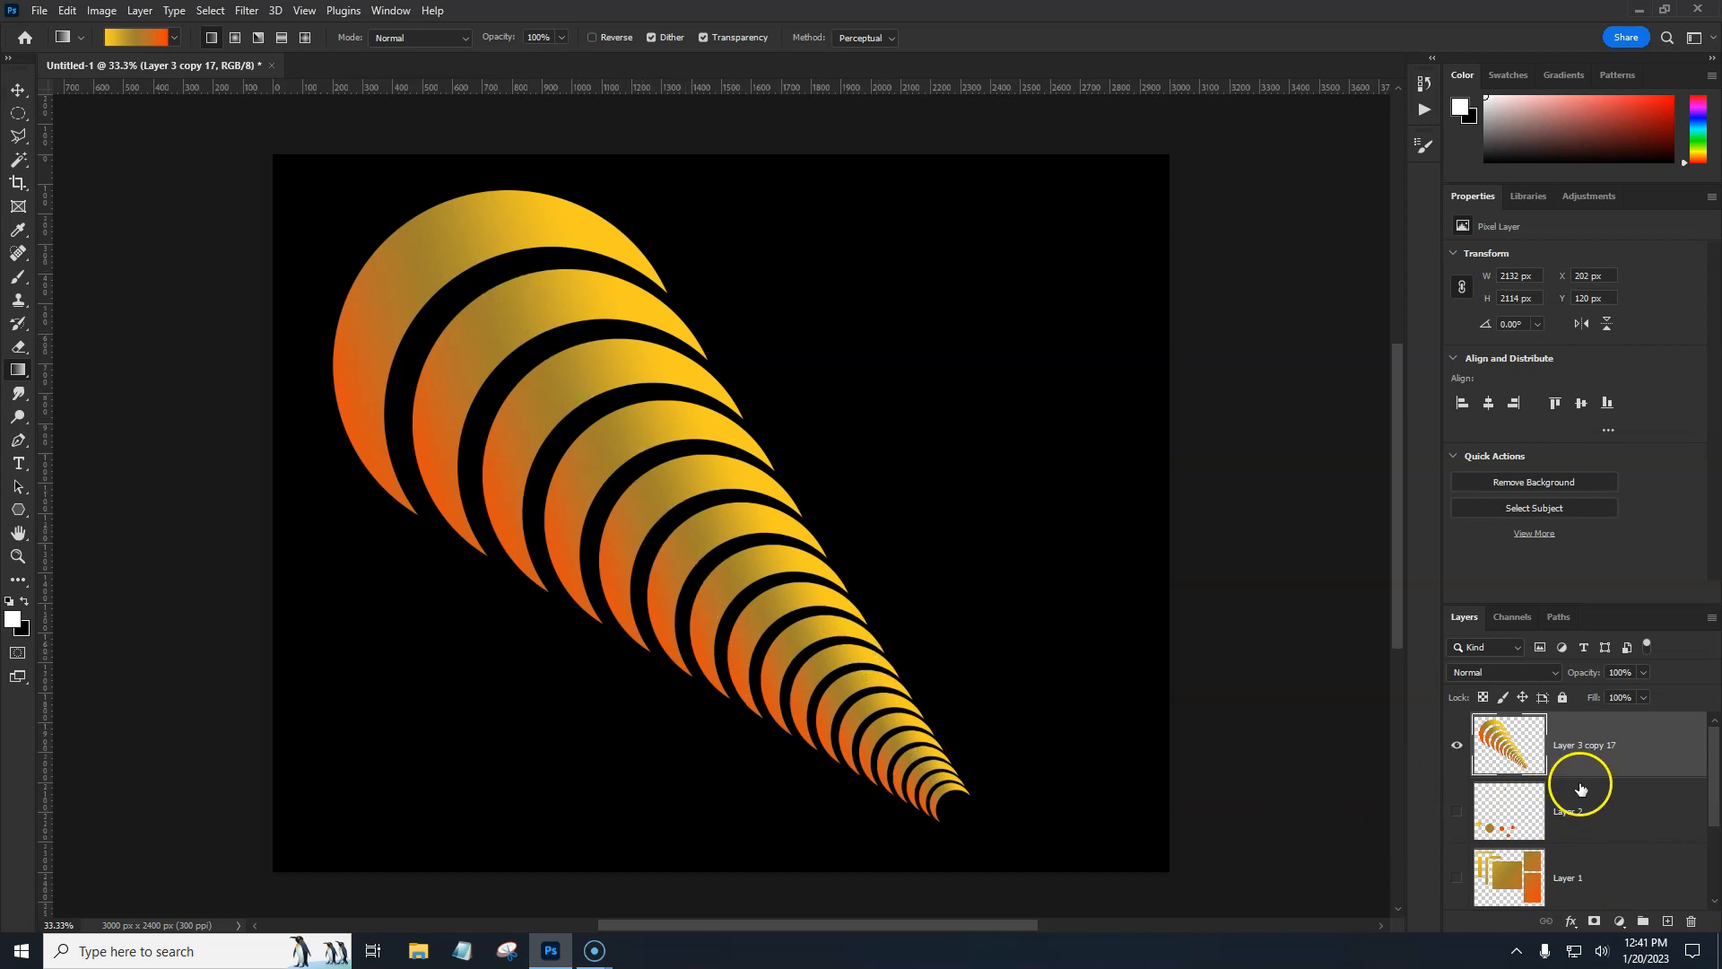
Duplicate the crescent trail layer, flip the copy horizontally and move it to the right edge of the canvas
left_click(1642, 760)
key("ctrl+j")
key("ctrl+t")
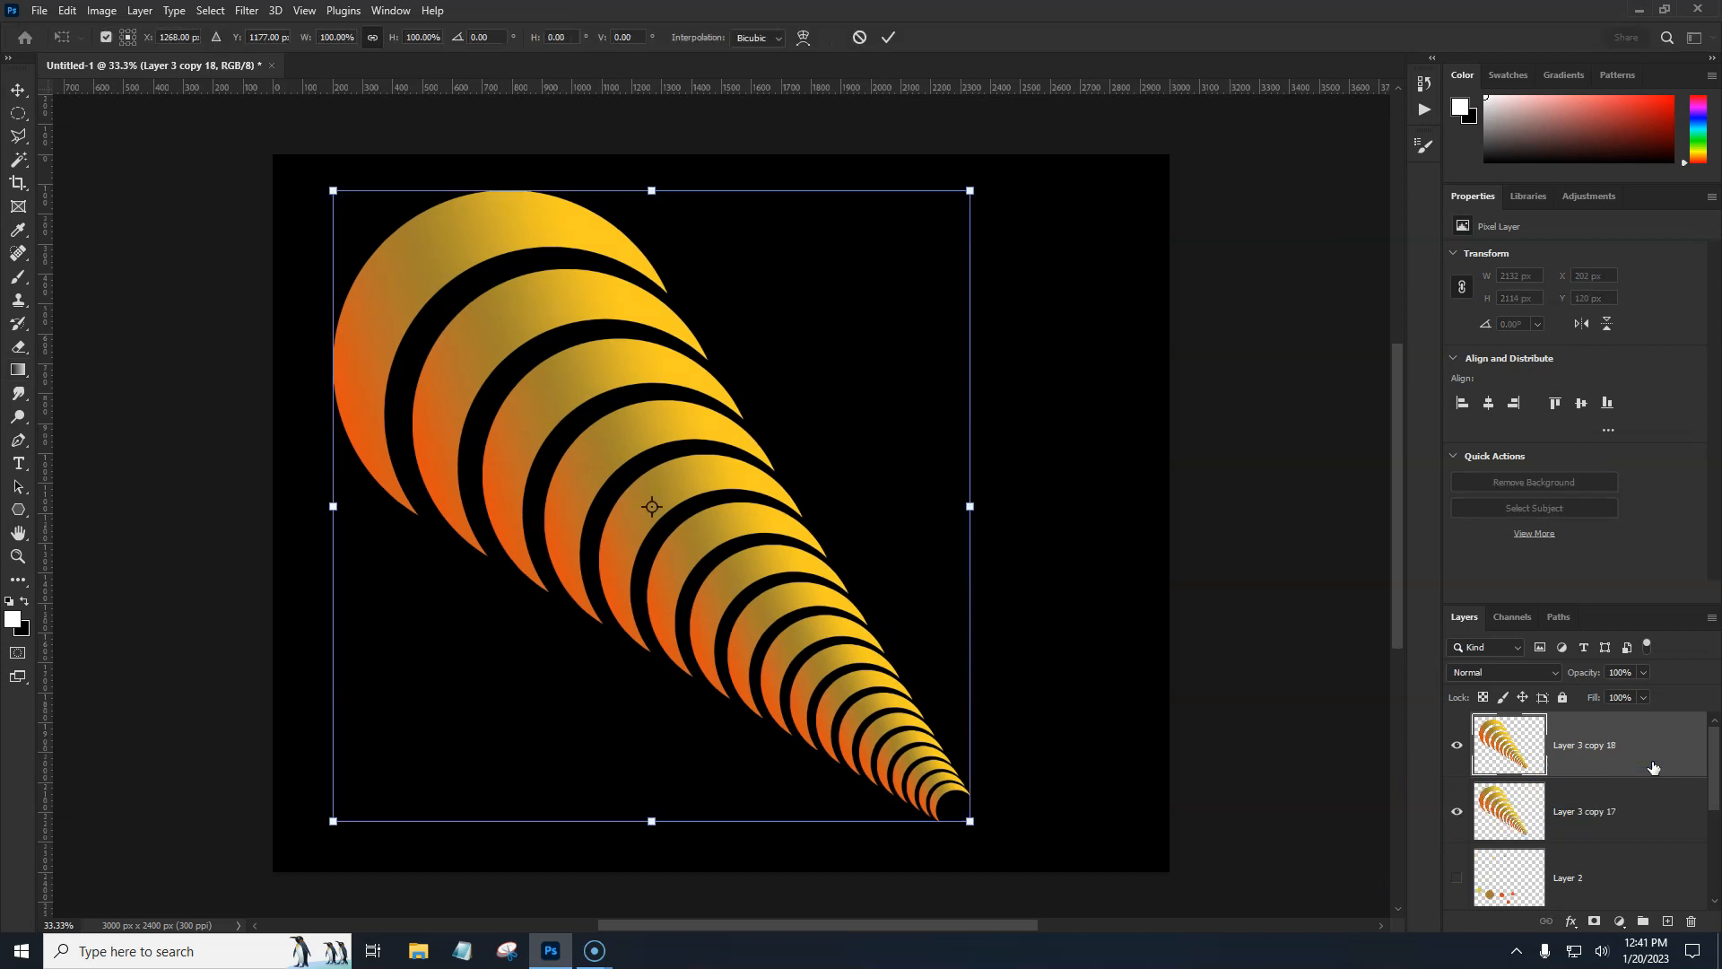
right_click(788, 579)
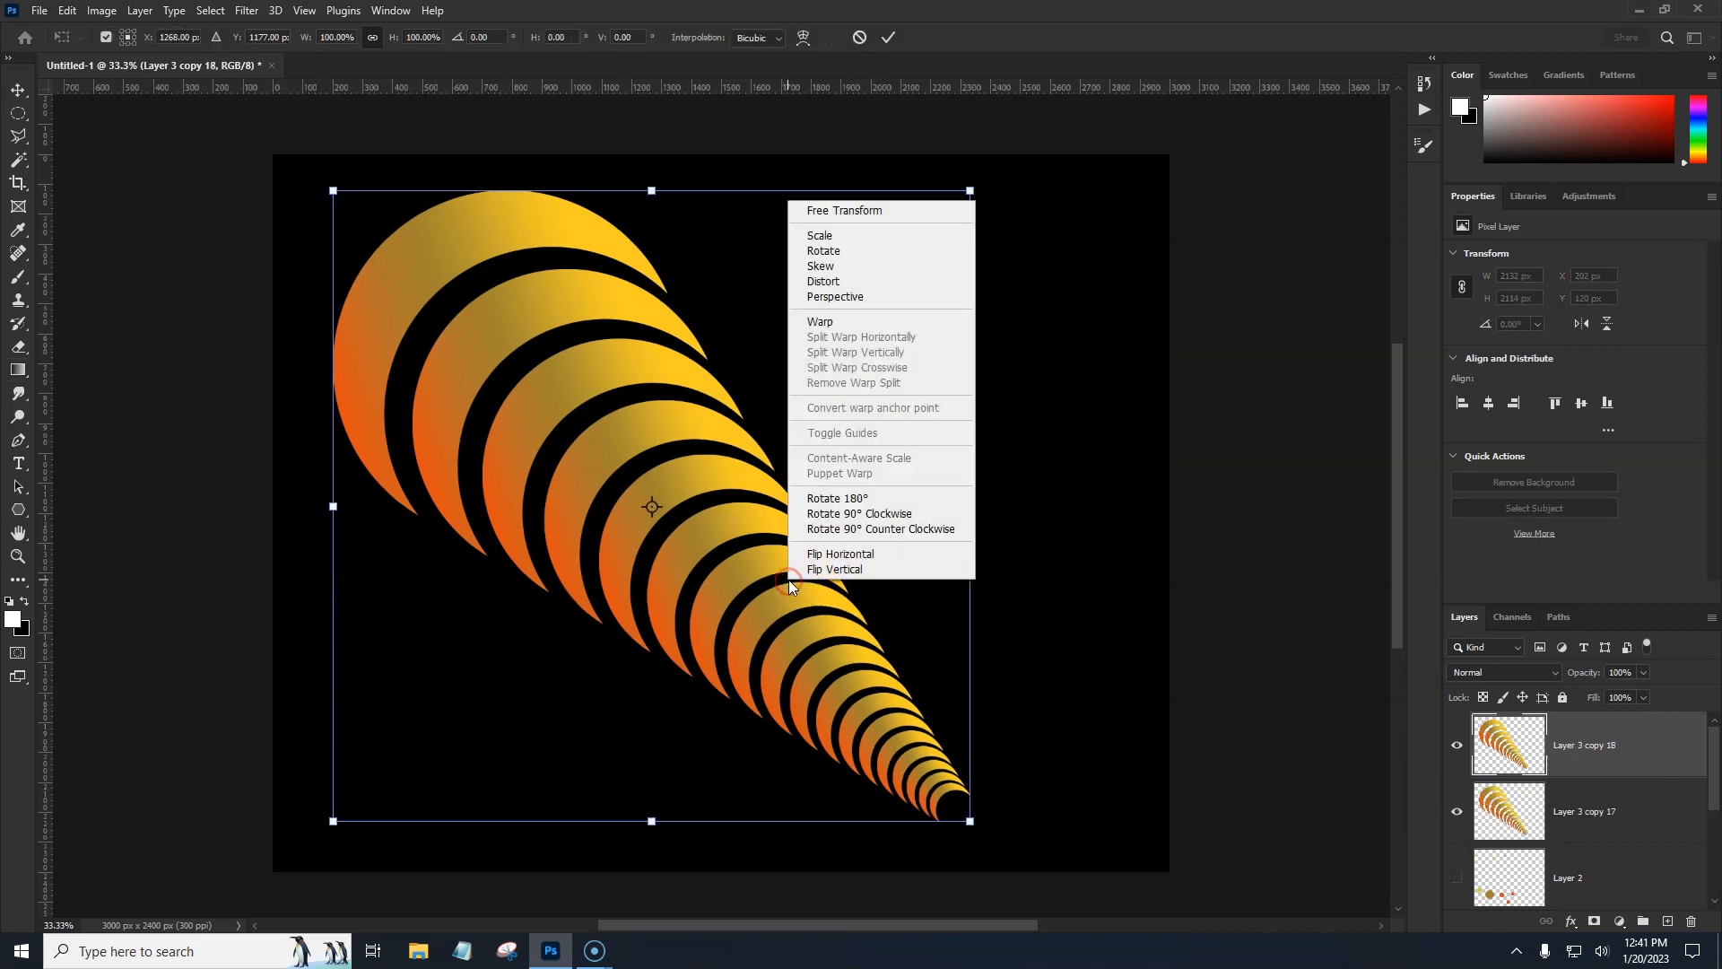
left_click(827, 555)
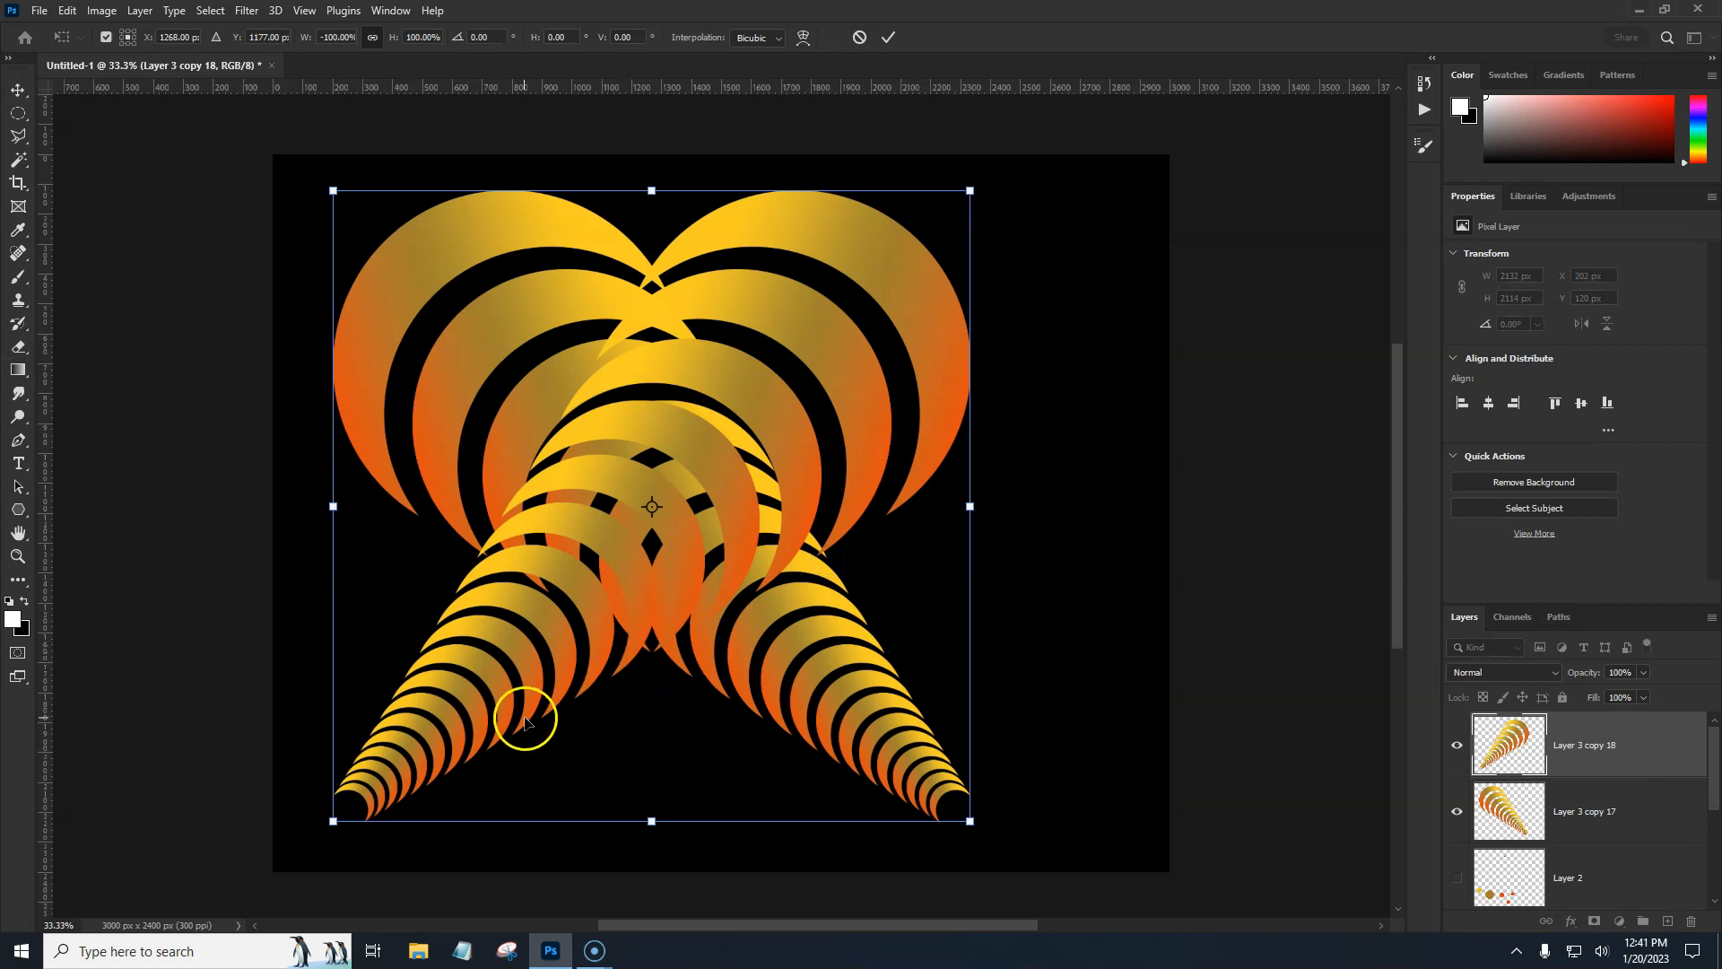
left_click_drag(491, 717, 690, 717)
Move the original crescent trail to the left canvas edge at X 0 px, Y 143 px, and merge both trail layers
left_click(1567, 819)
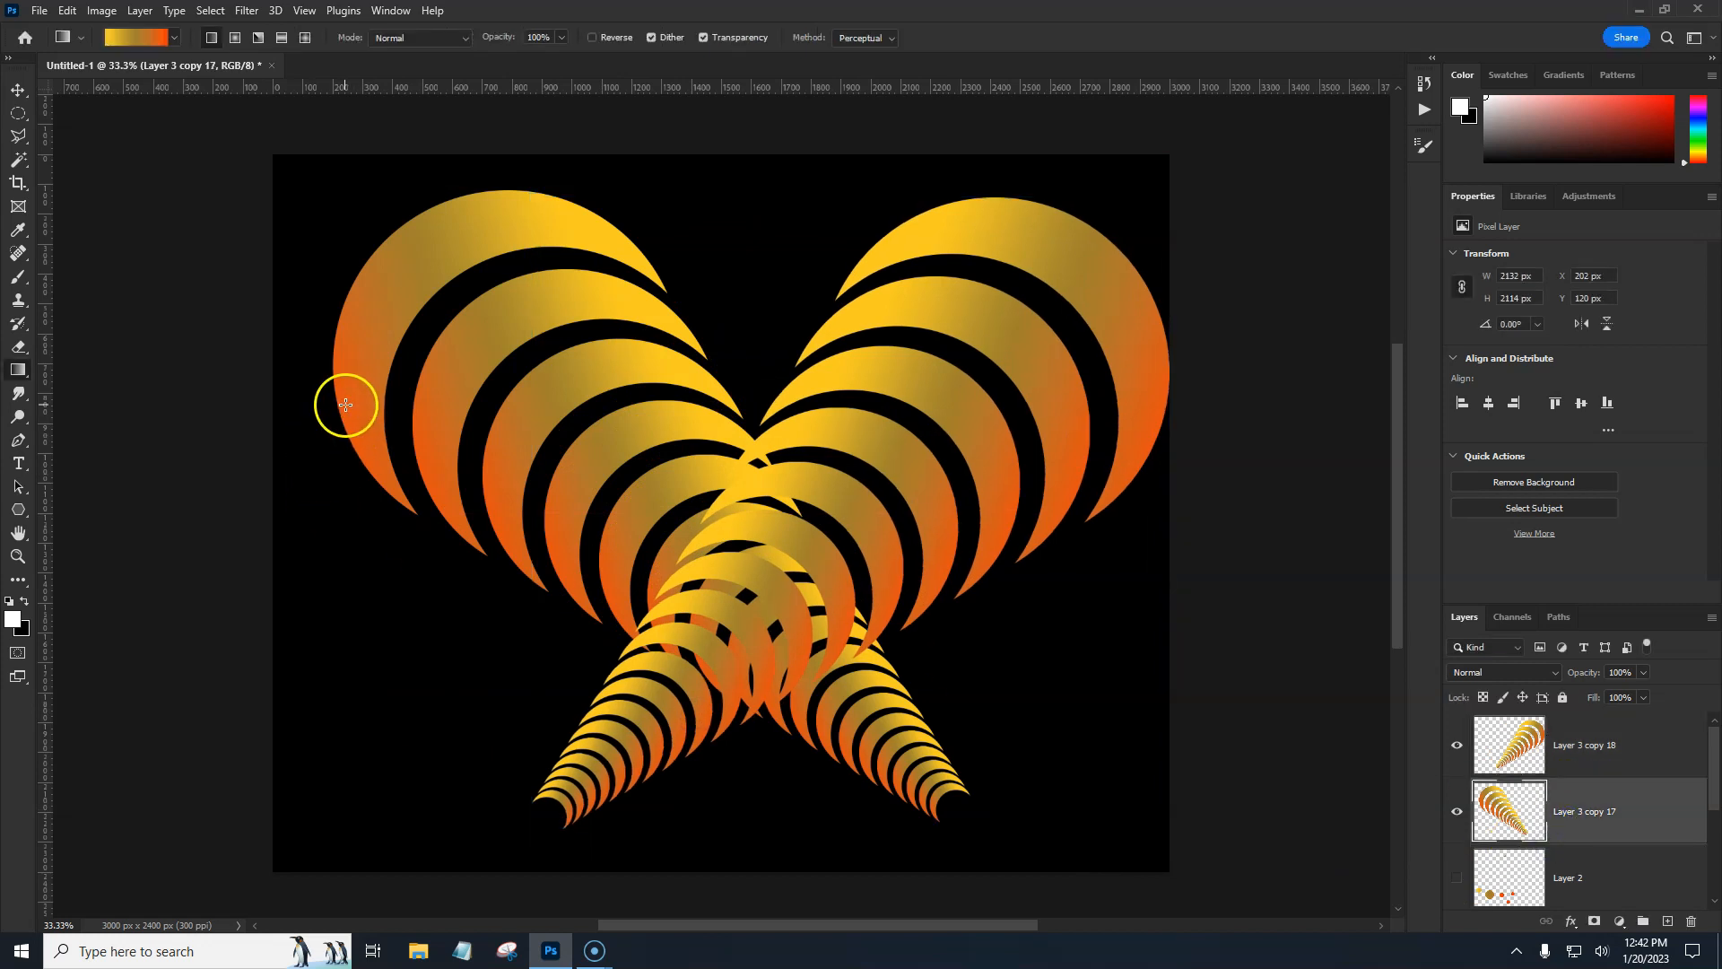
left_click_drag(362, 392, 307, 385)
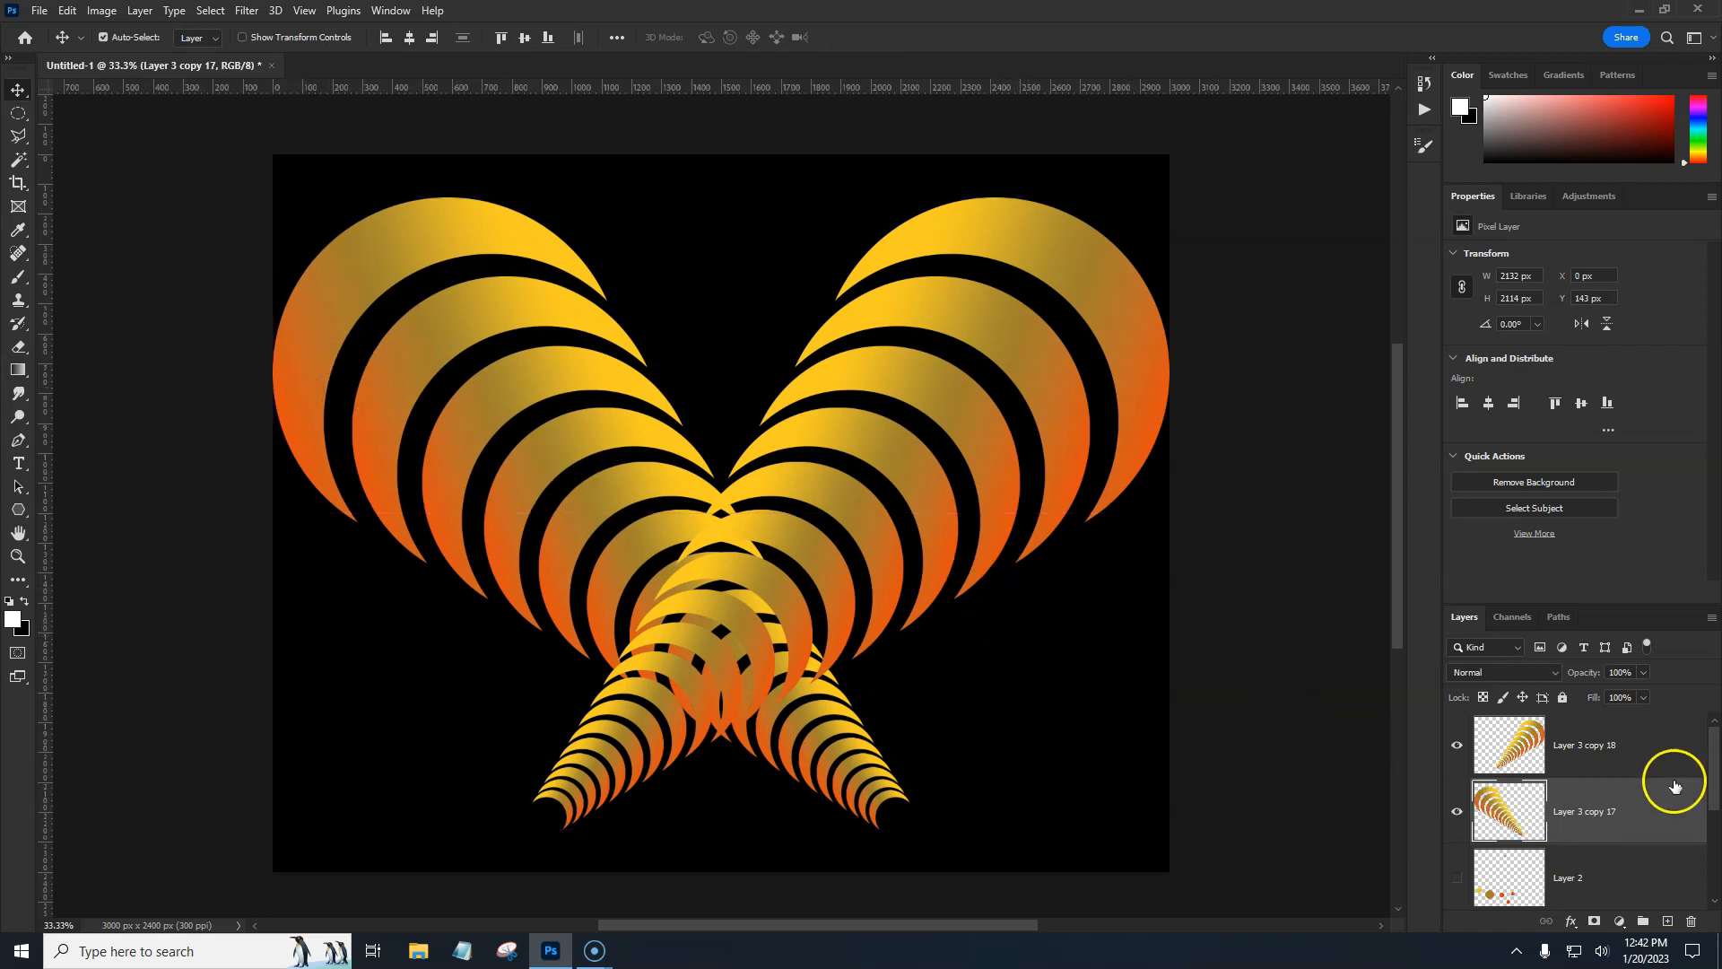
left_click(1640, 769, "ctrl")
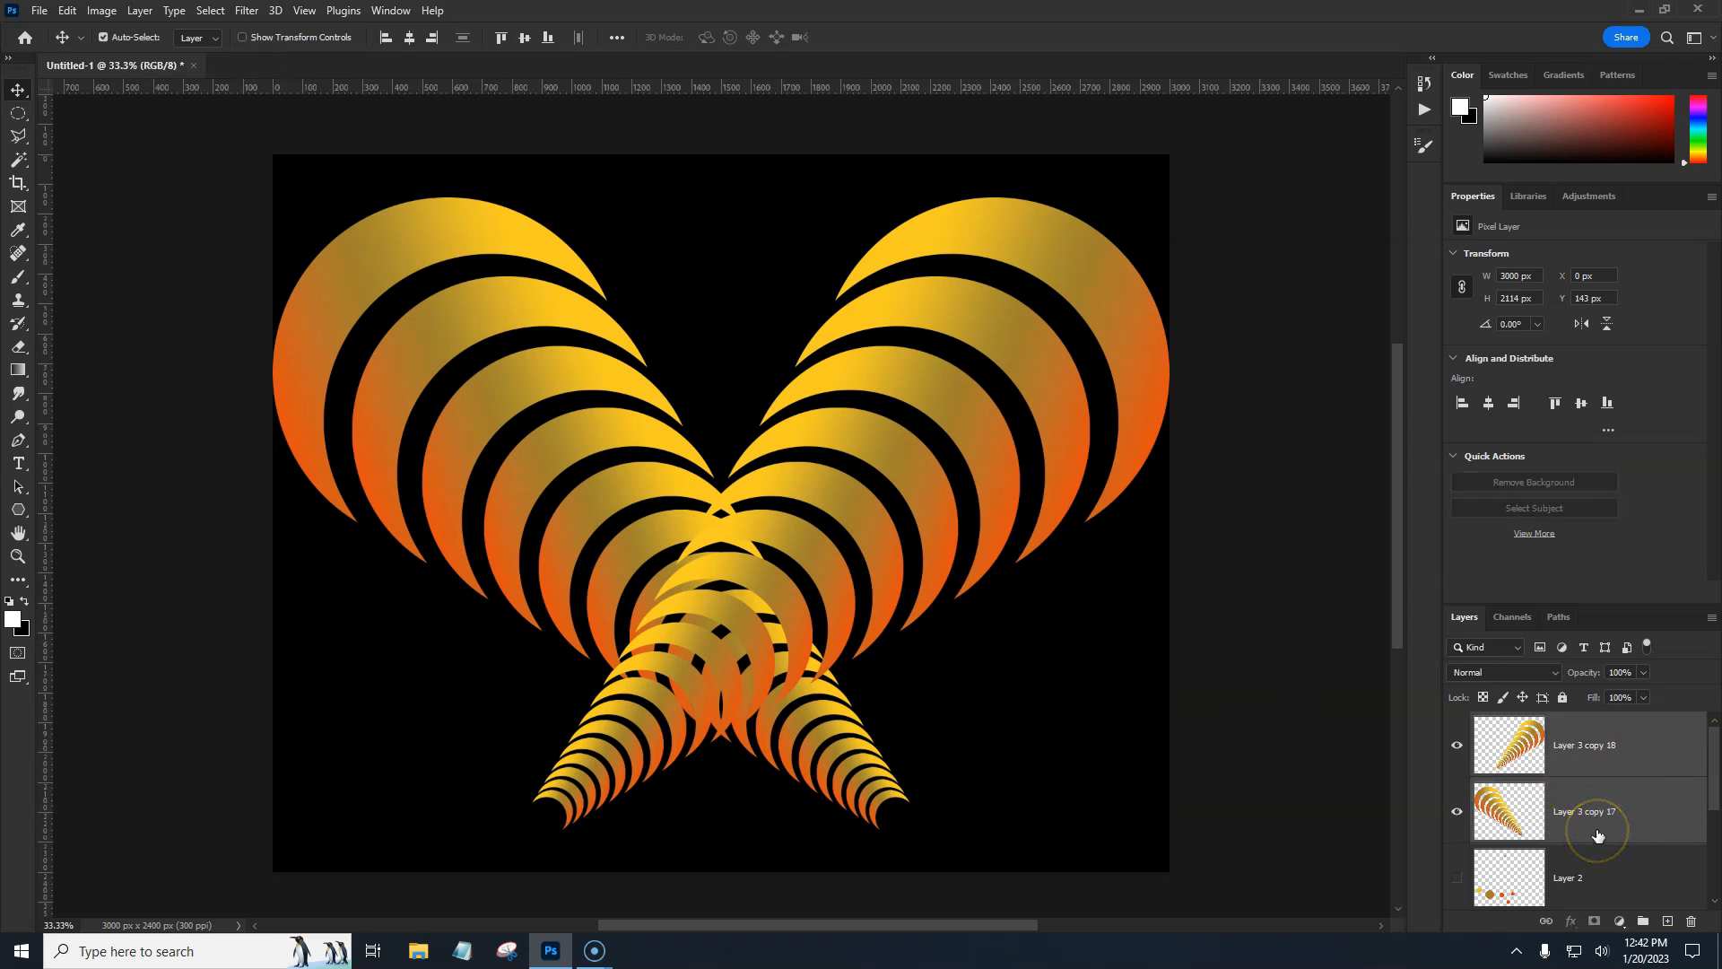
key("ctrl+e")
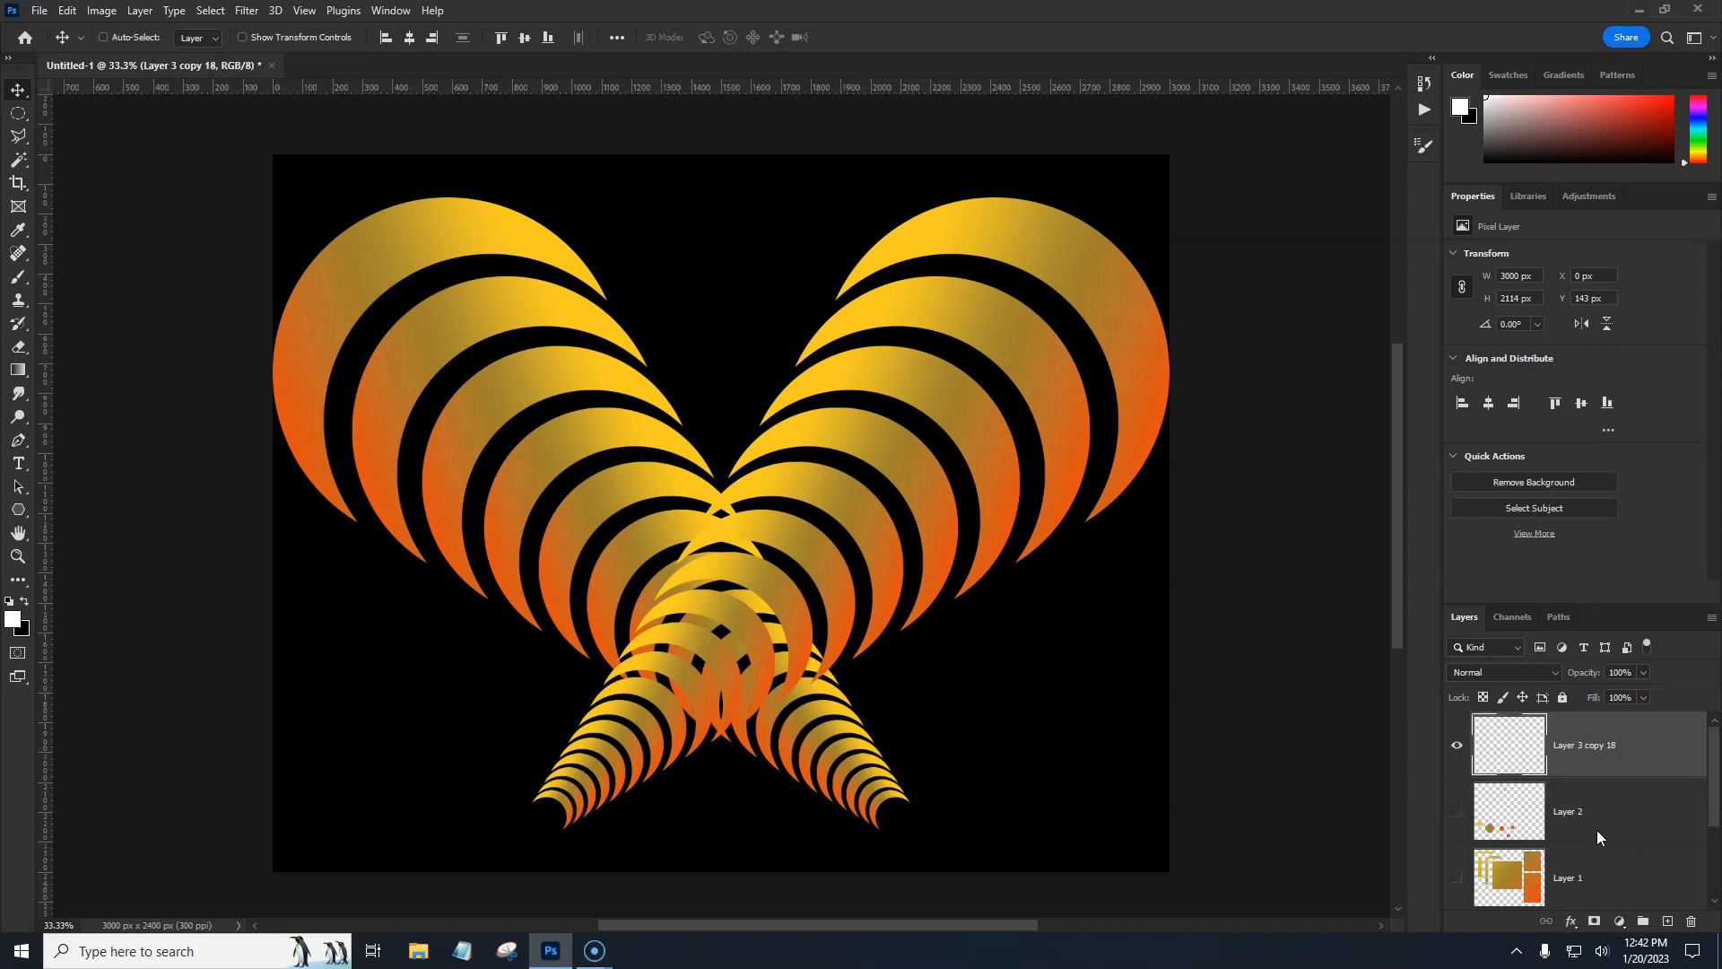
Make a triangular Polygonal Lasso selection about 1640 px wide and 1270 px high, from the trails' crossing point to the canvas's lower edge
key("ctrl+plus")
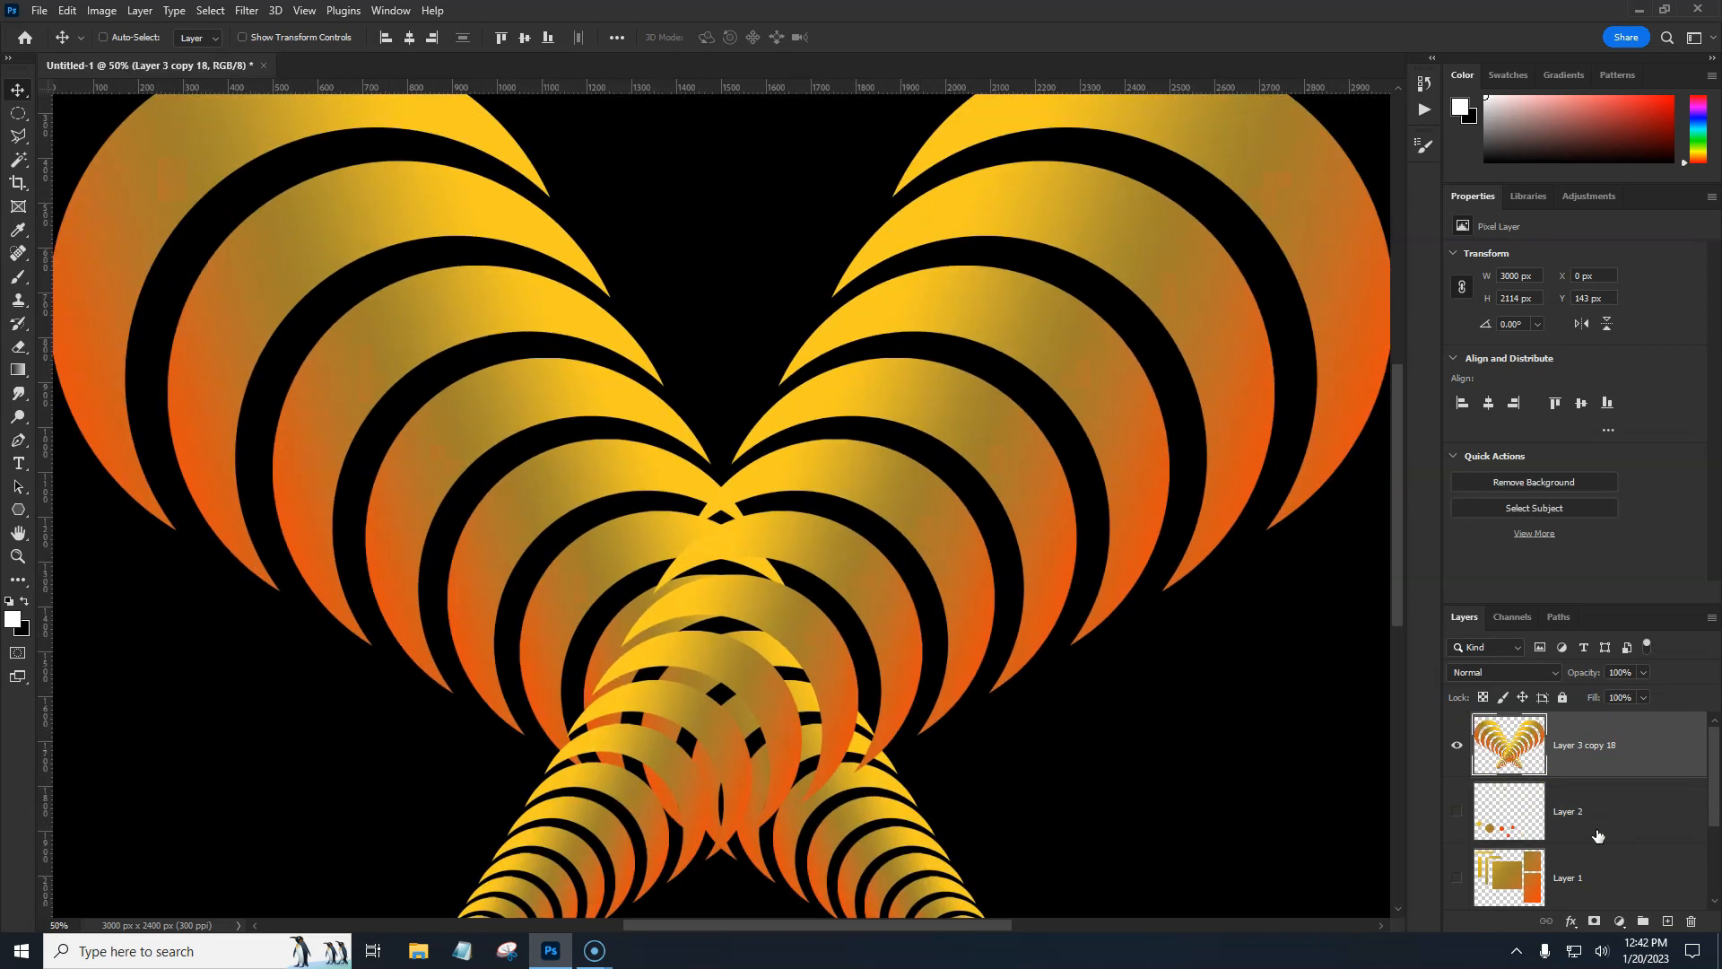
left_click_drag(1111, 763, 1055, 585)
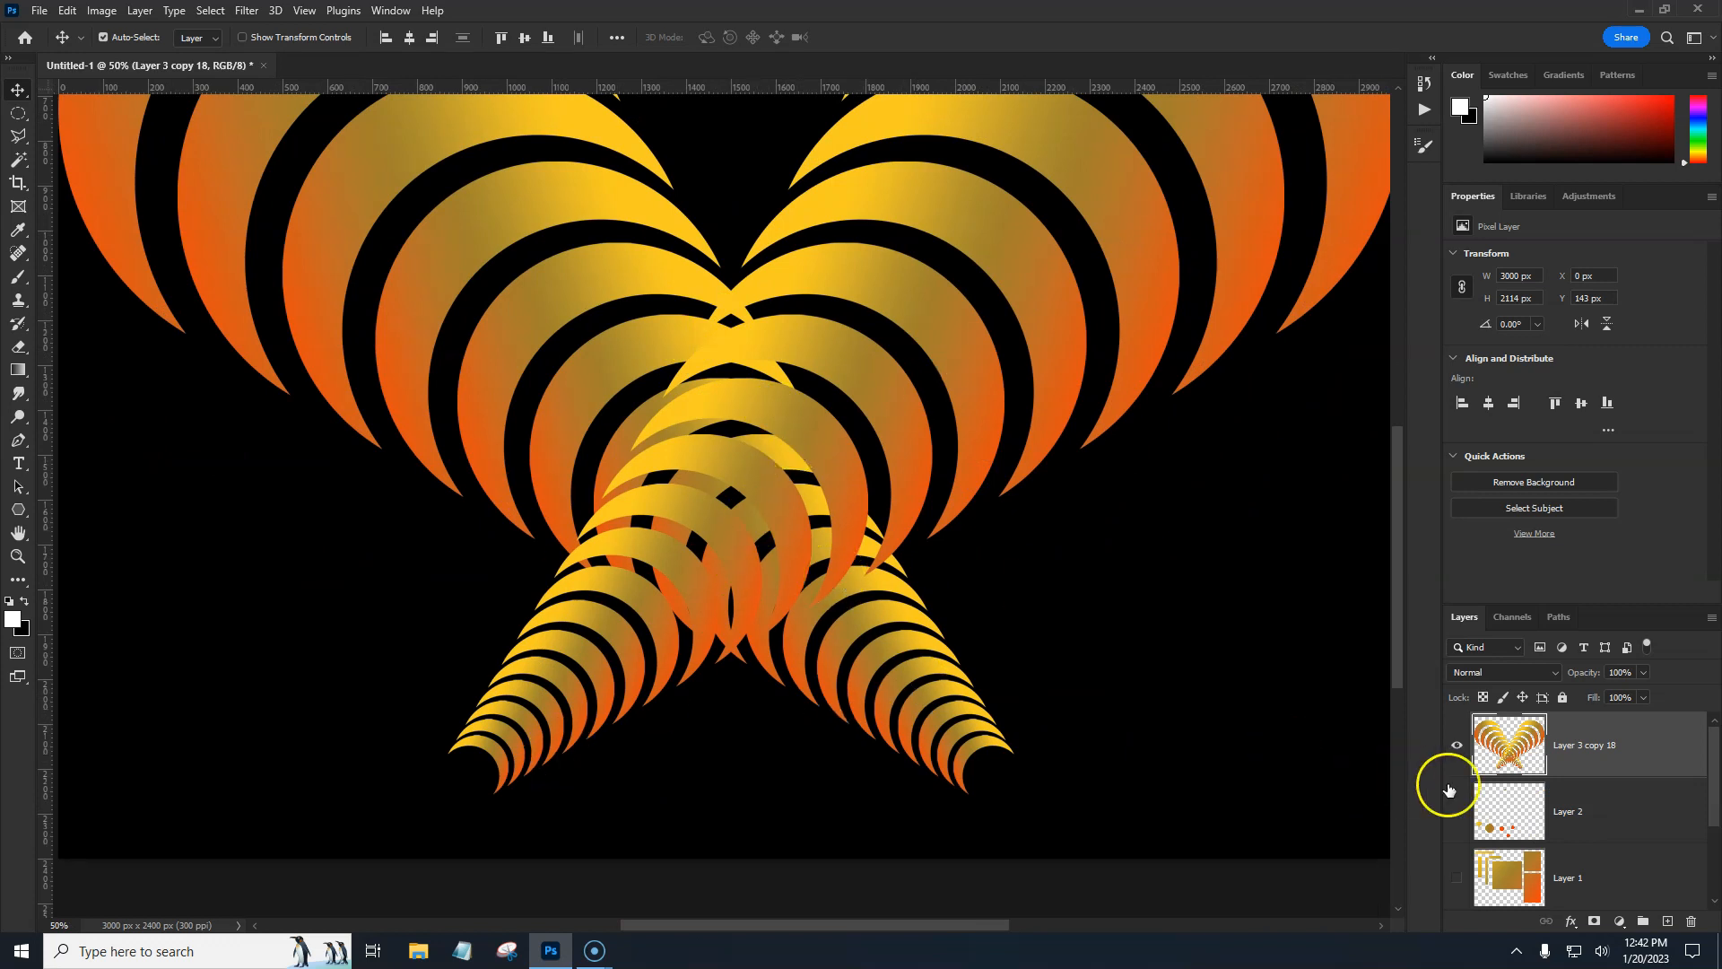
left_click(20, 140)
left_click(99, 154)
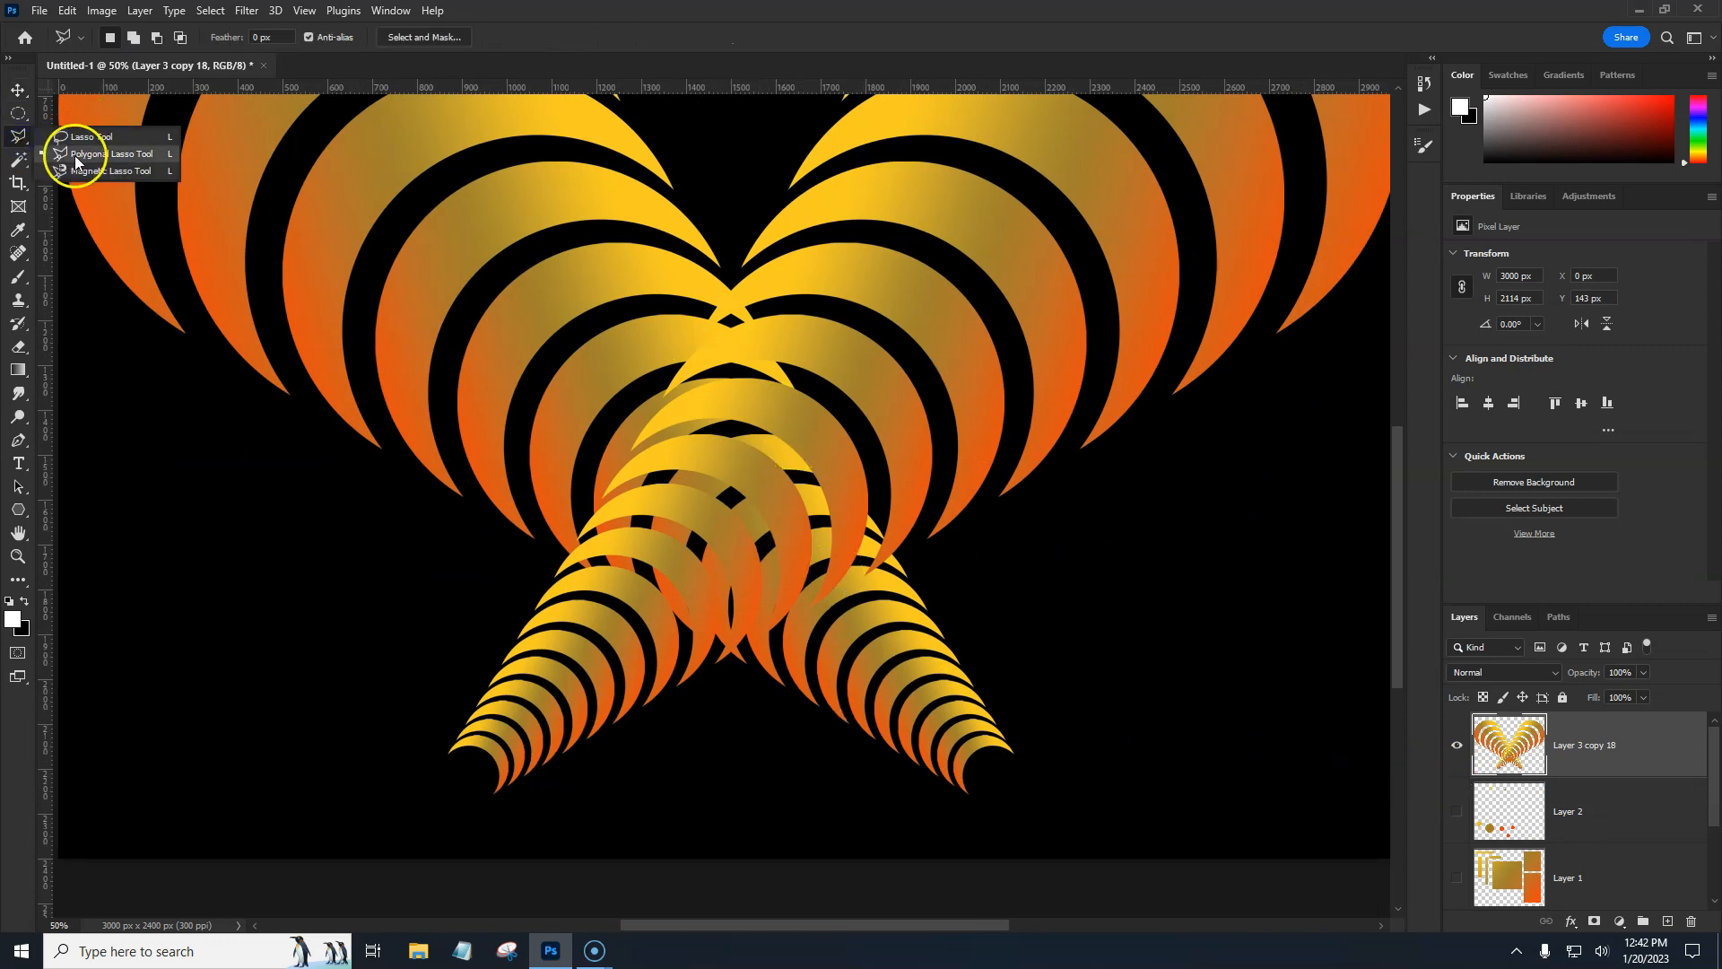
left_click(731, 292)
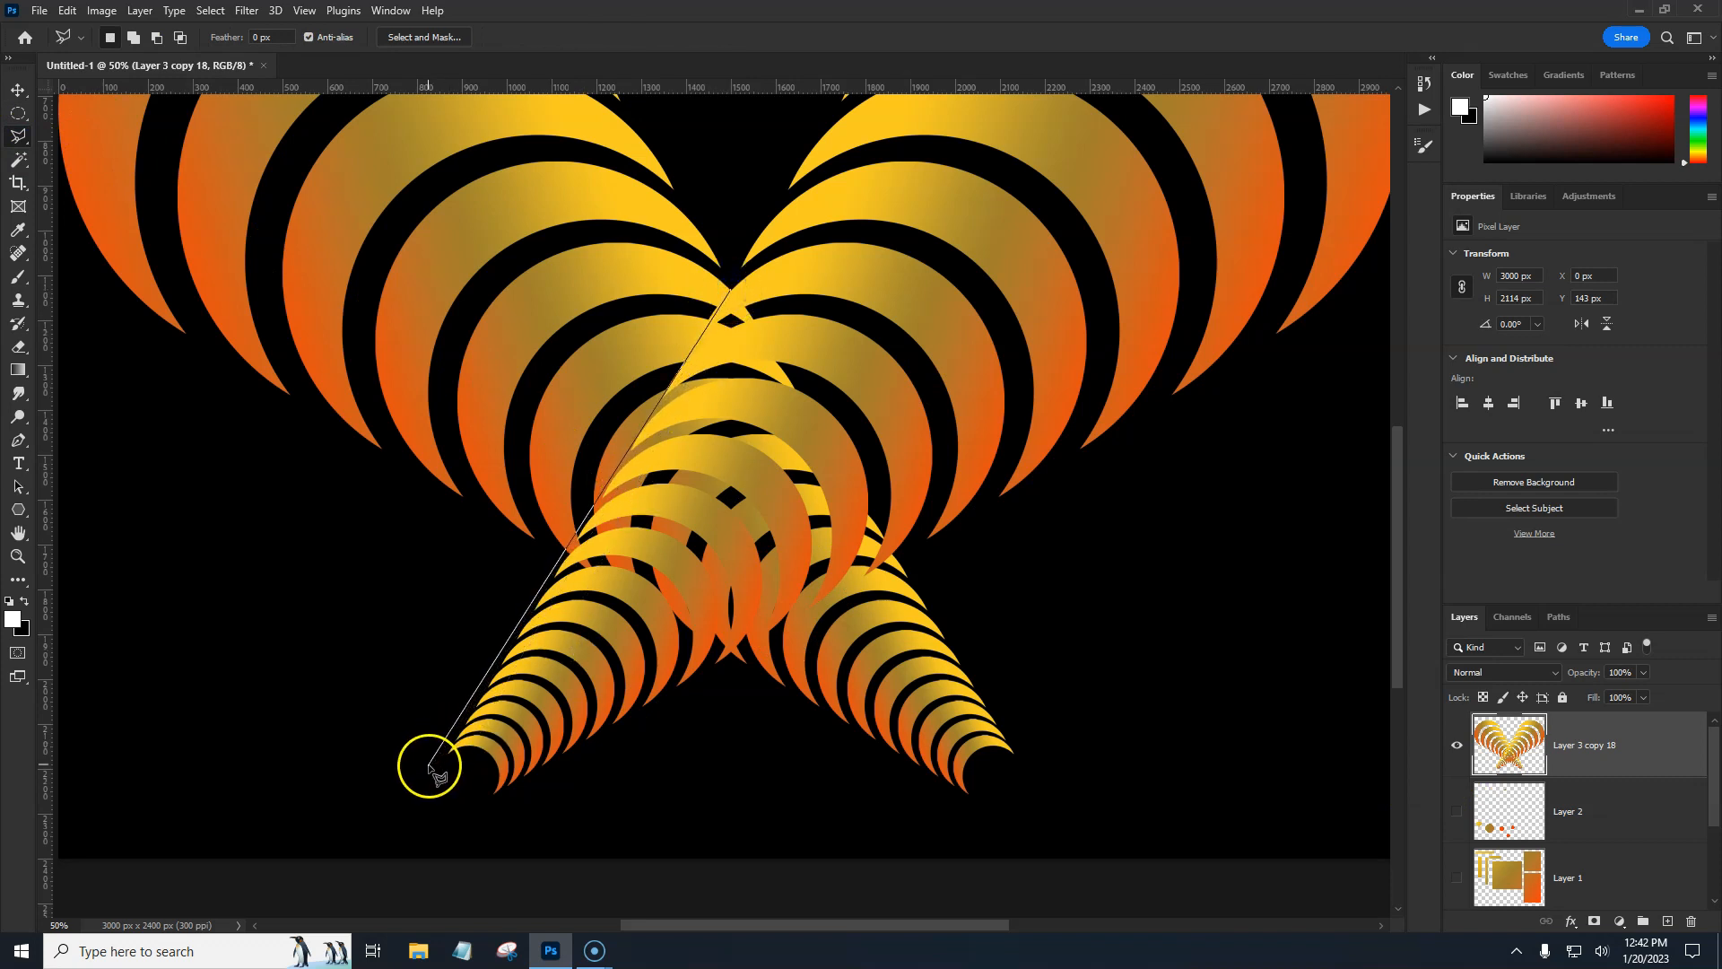
left_click(368, 855)
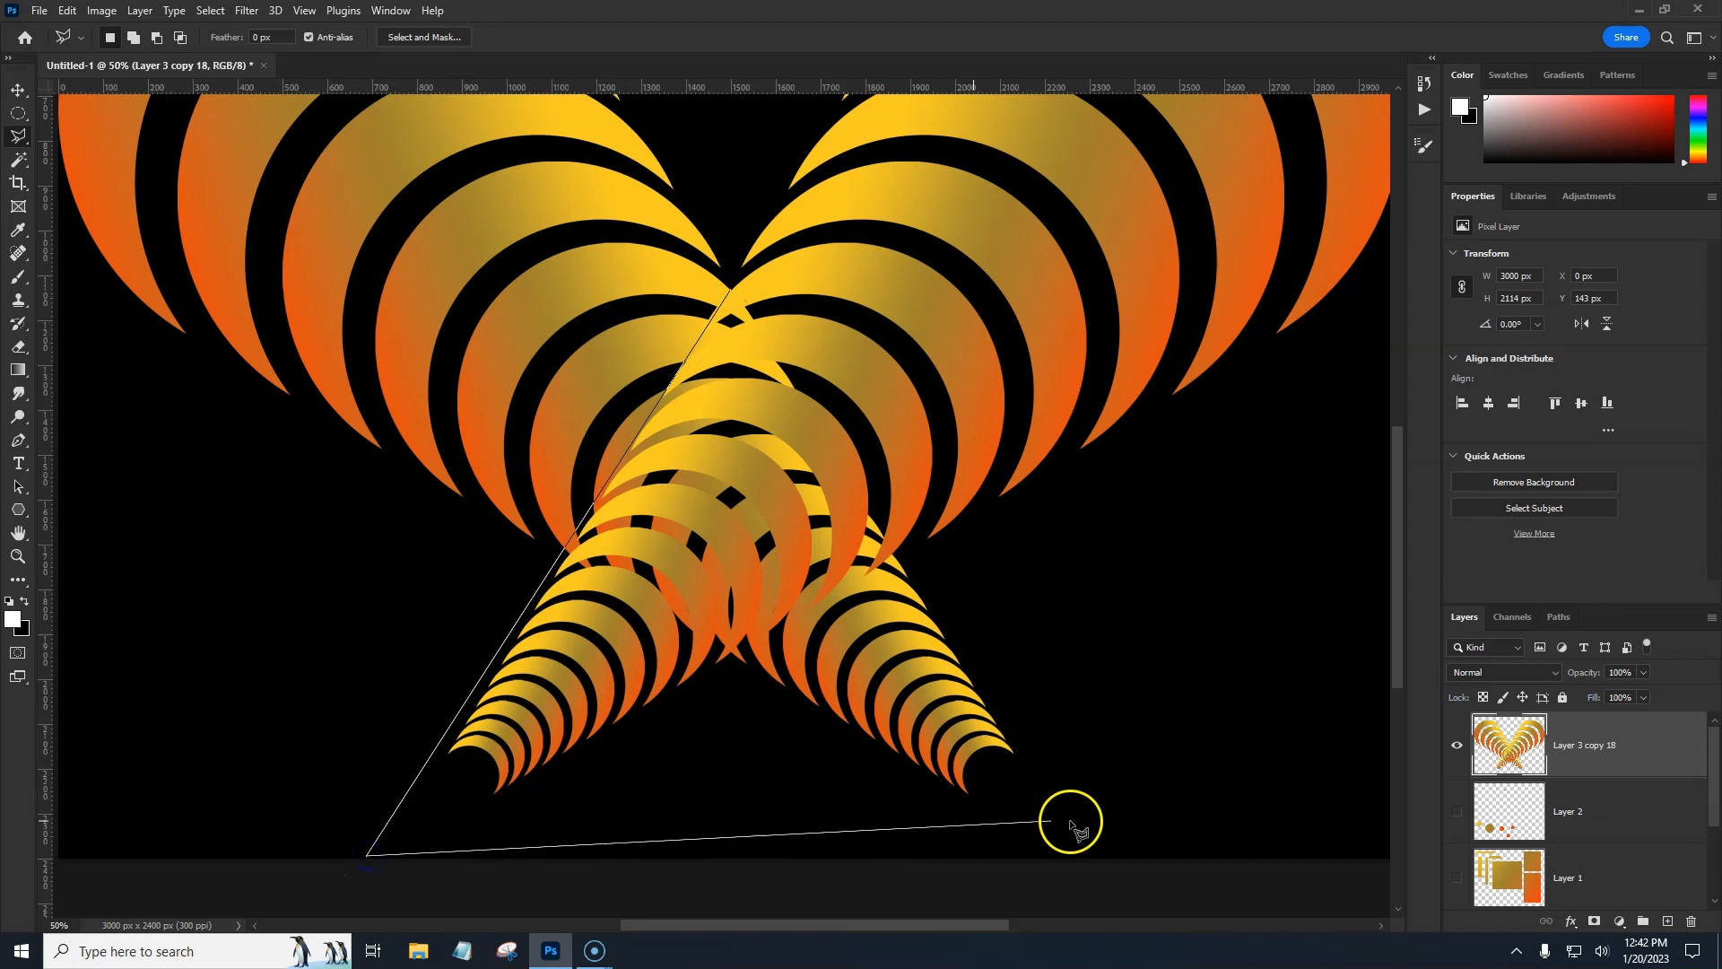
left_click(1103, 859)
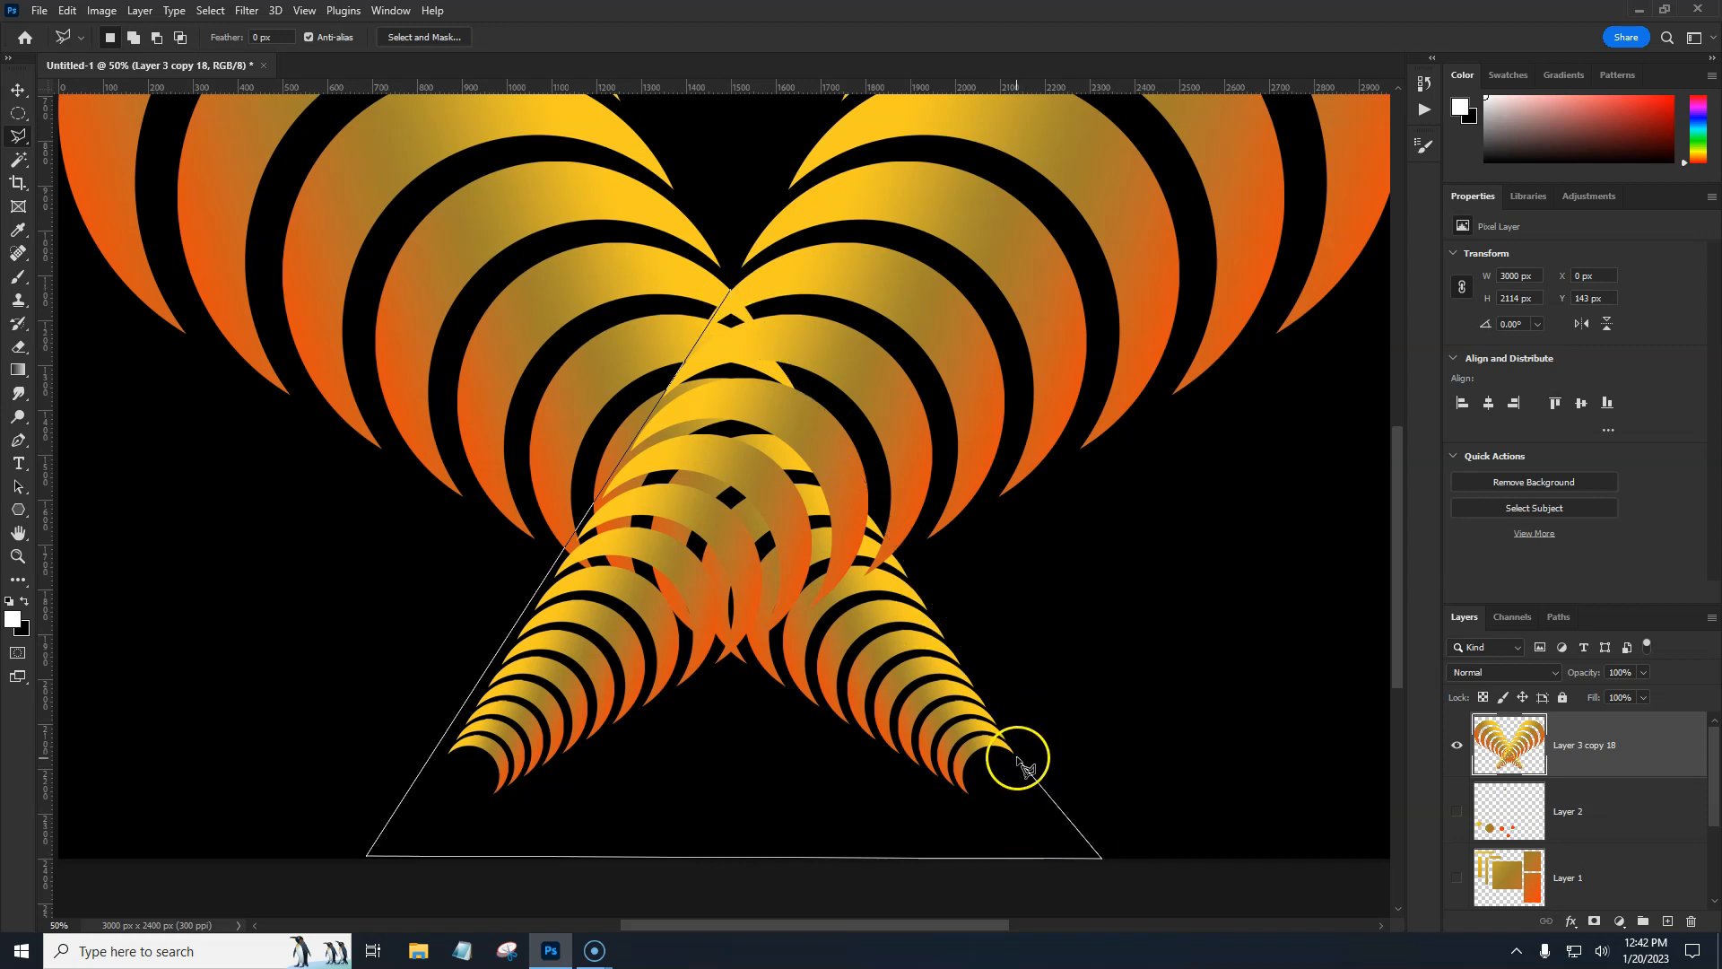
left_click(732, 291)
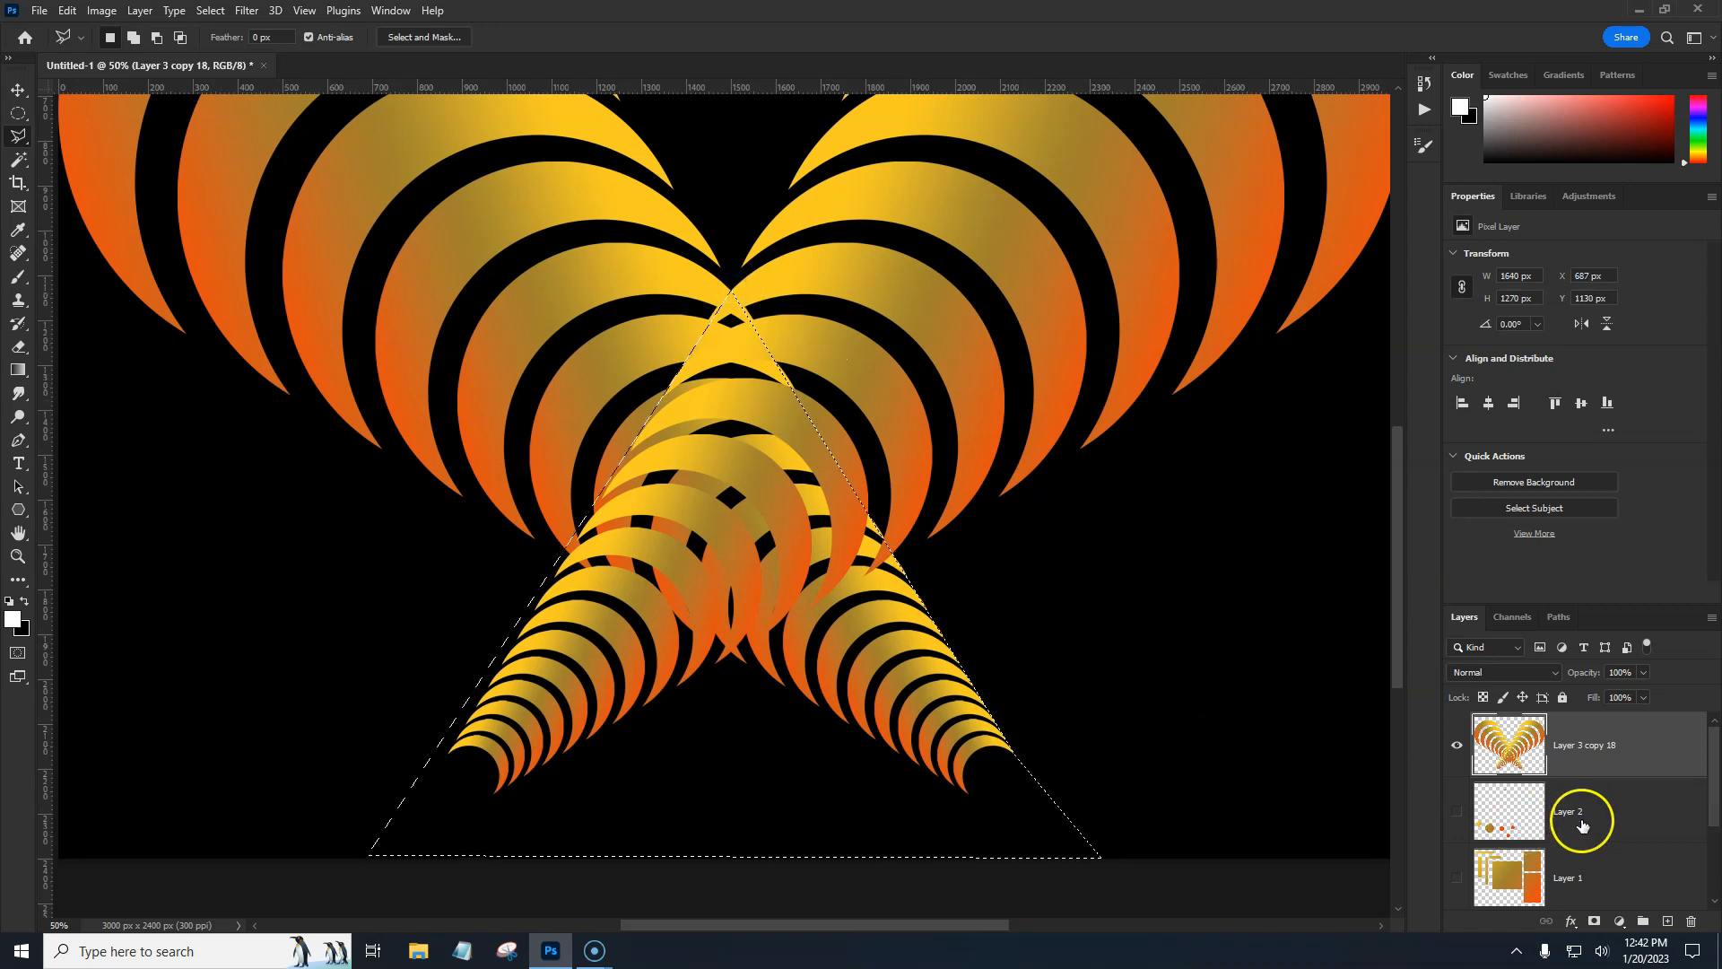
Hide the selected triangular area of the crescent layer with a layer mask, and mask out the stray slivers below the trail's inner tip
left_click(1595, 926, "alt")
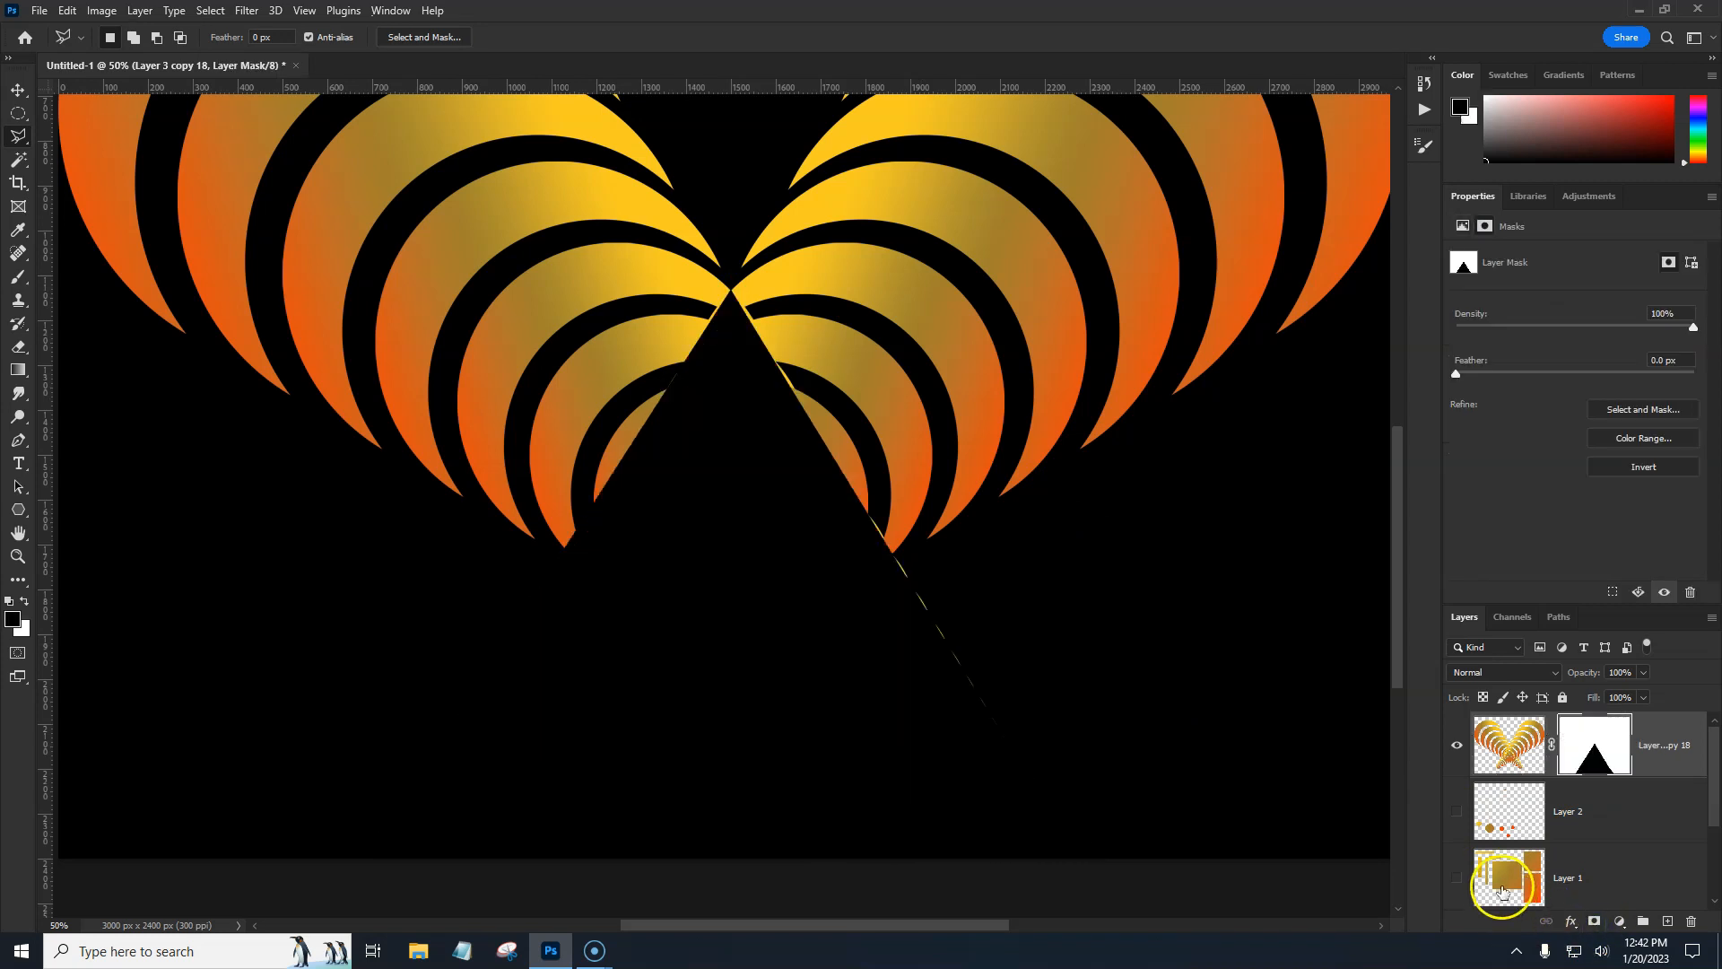
left_click(853, 557)
left_click(982, 550)
left_click(1117, 745)
left_click(835, 809)
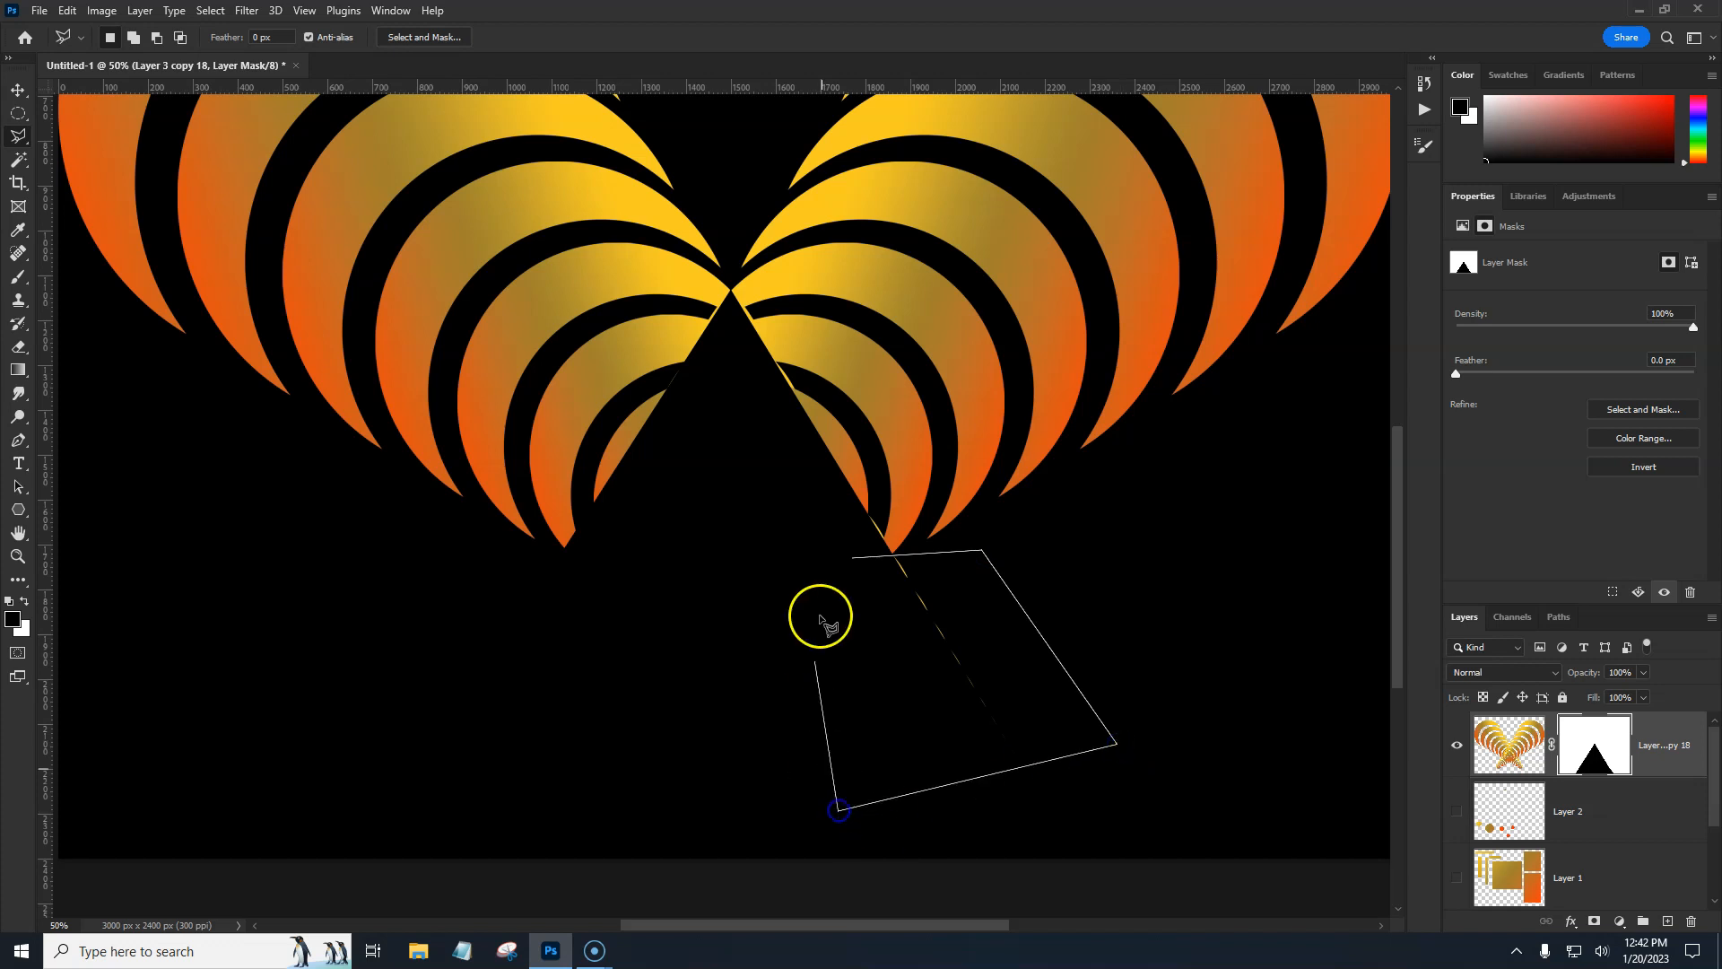
left_click(852, 558)
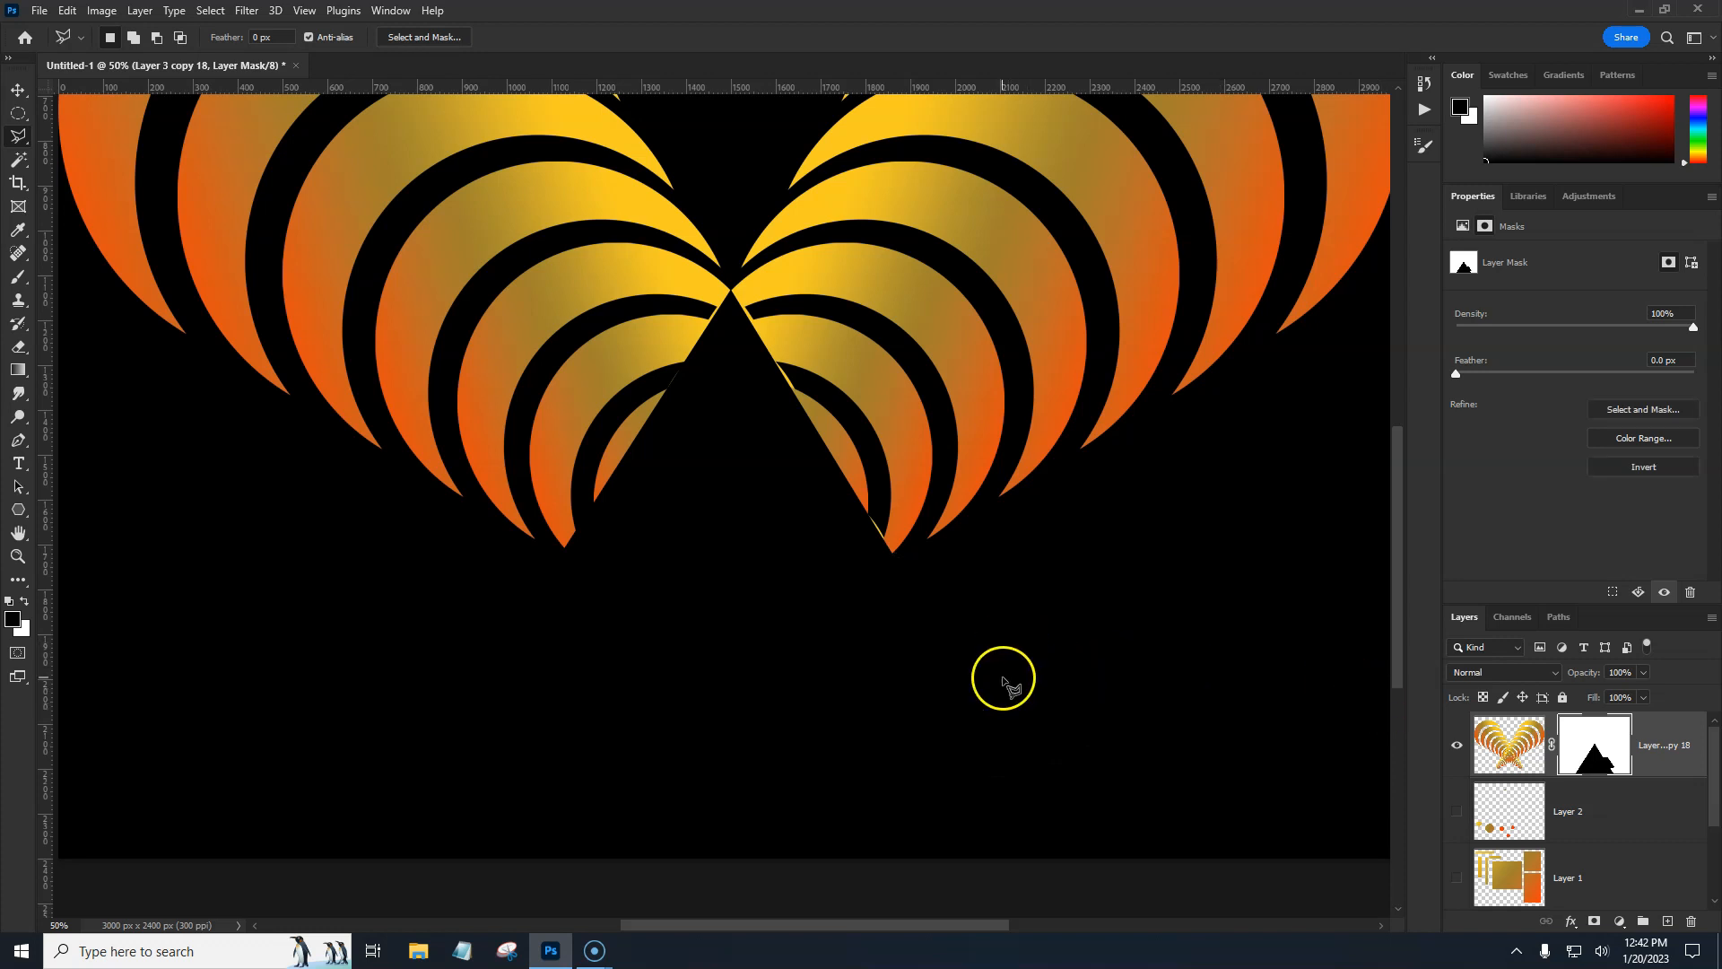
Mask out the remaining thin sliver beside the smallest crescents of the right-hand trail and apply the layer mask
key("ctrl+plus")
left_click_drag(808, 535, 758, 637)
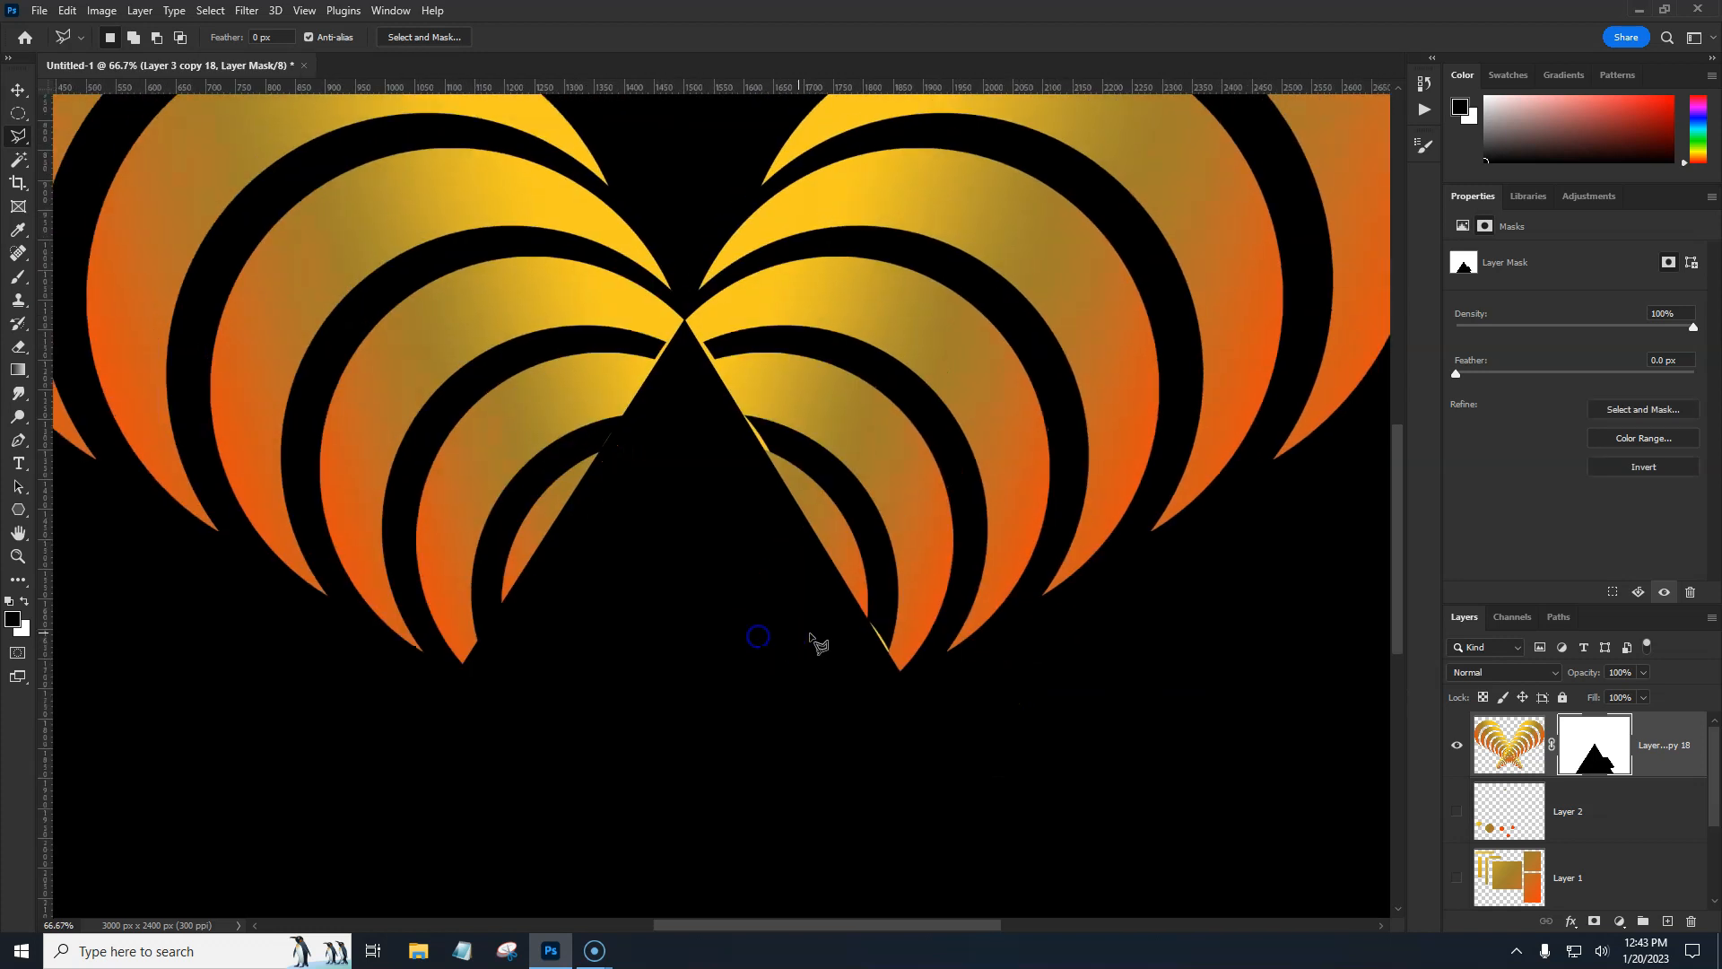
left_click(864, 632)
left_click(866, 633)
key("ctrl+minus")
key("ctrl+minus")
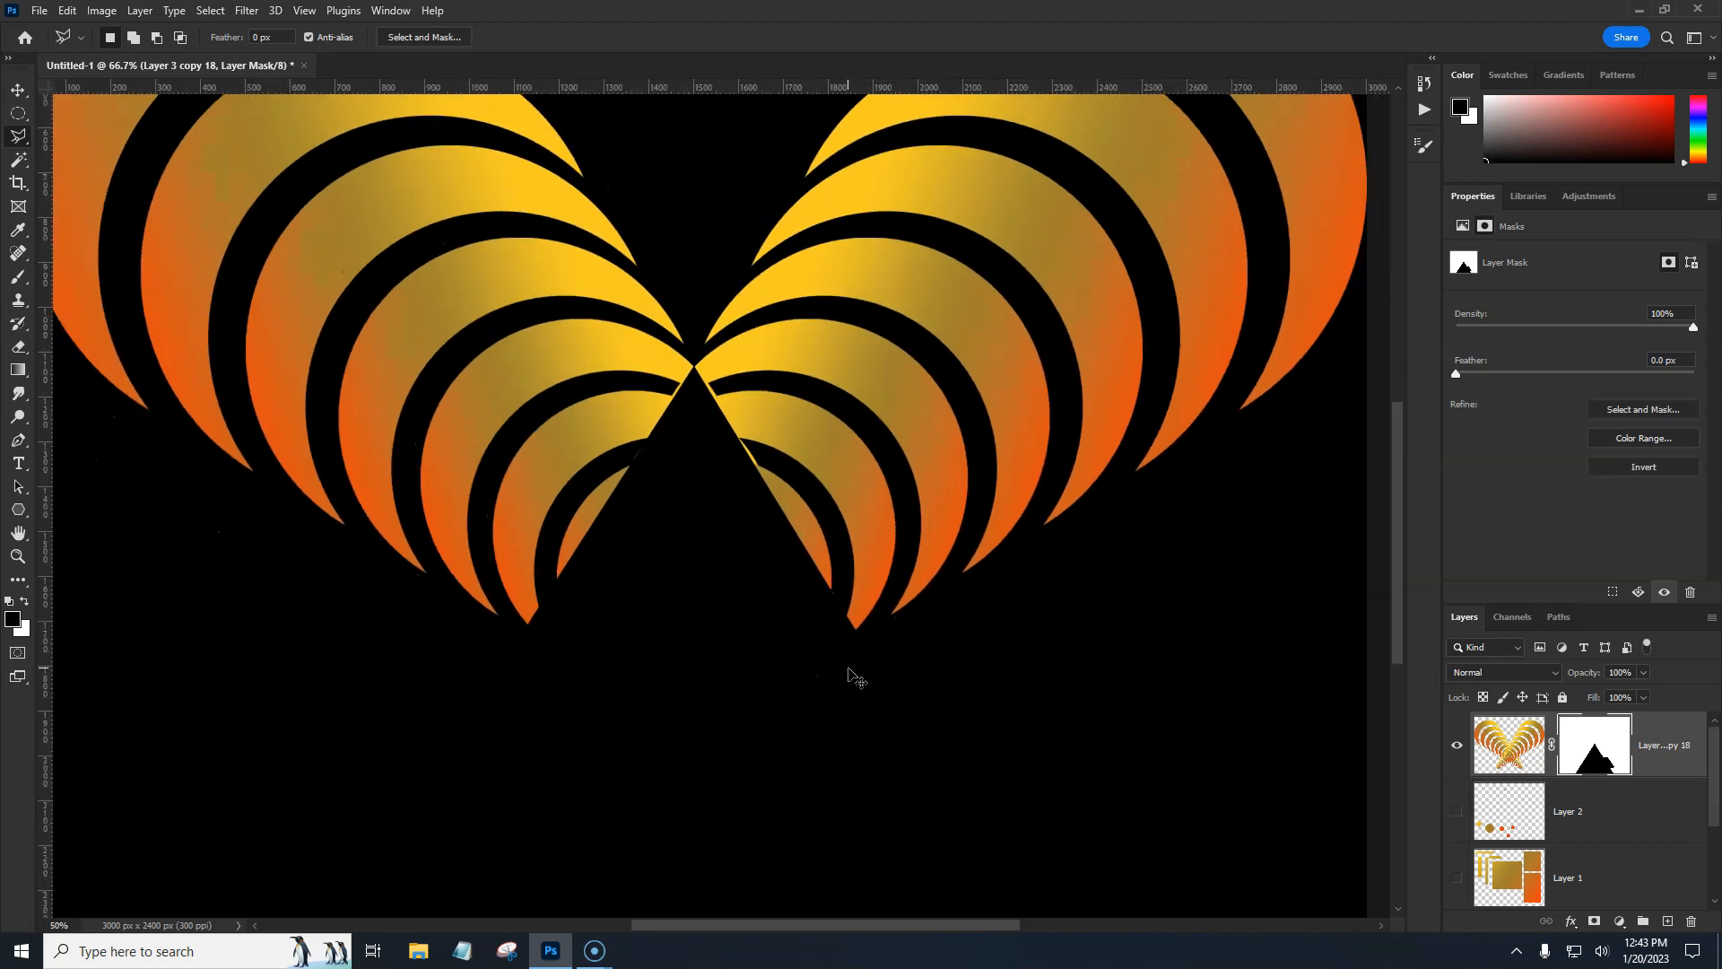
left_click_drag(839, 586, 867, 659)
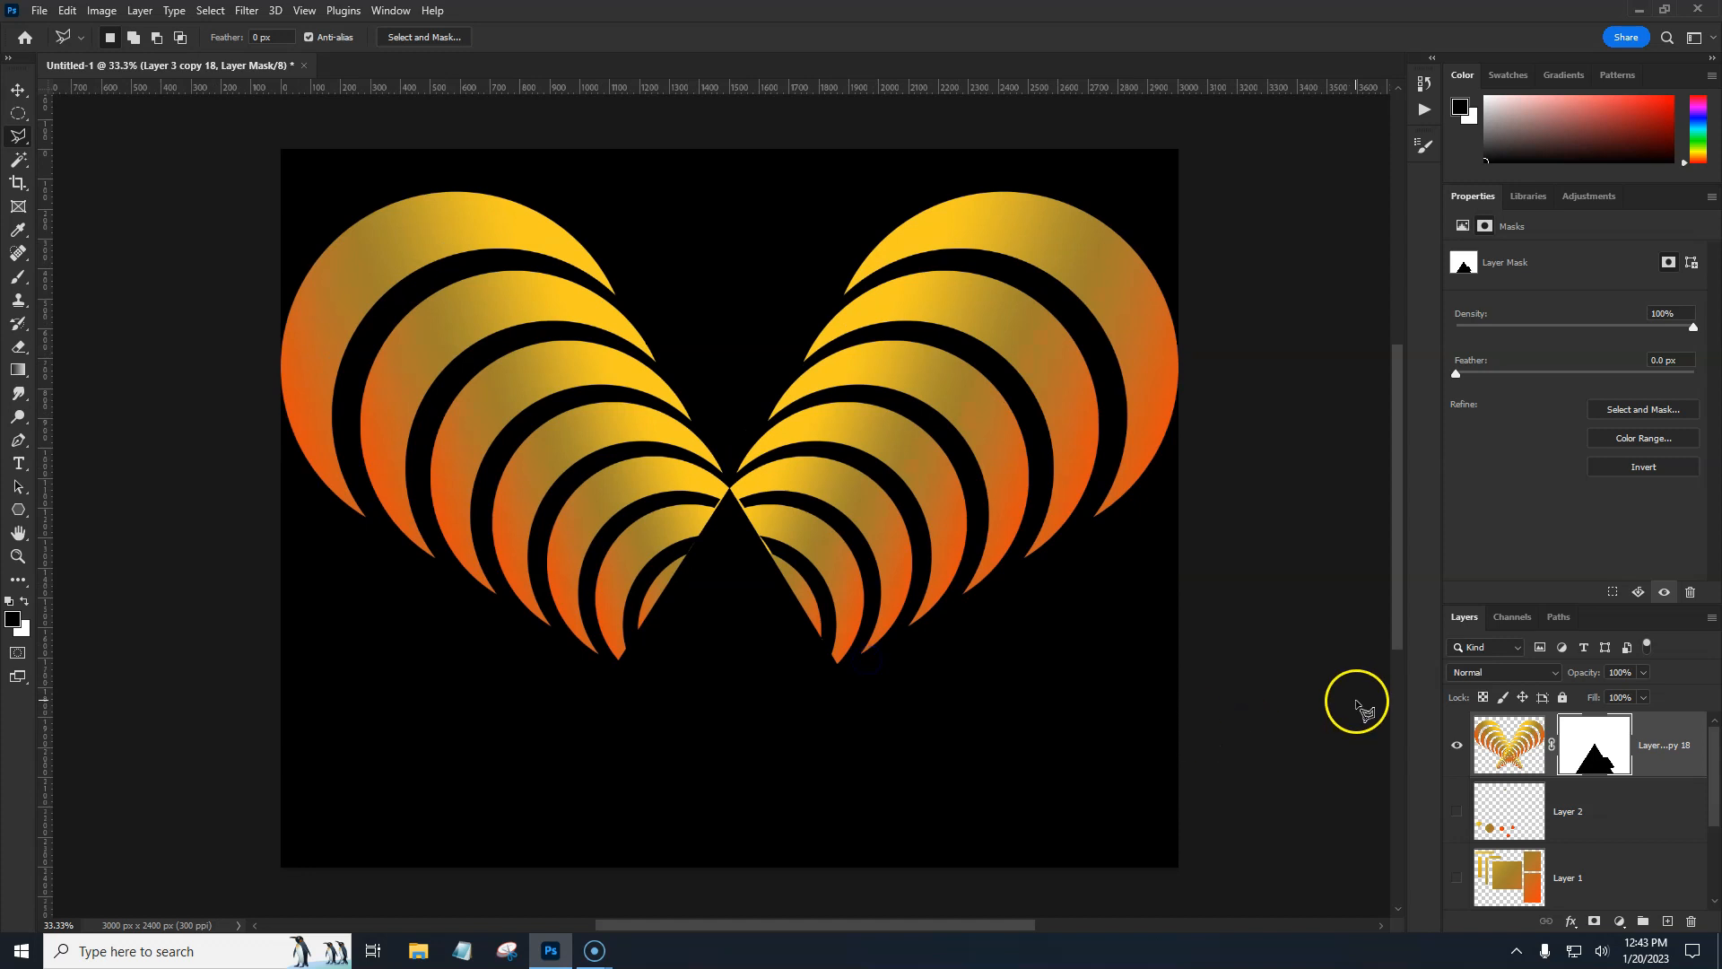
right_click(1582, 751)
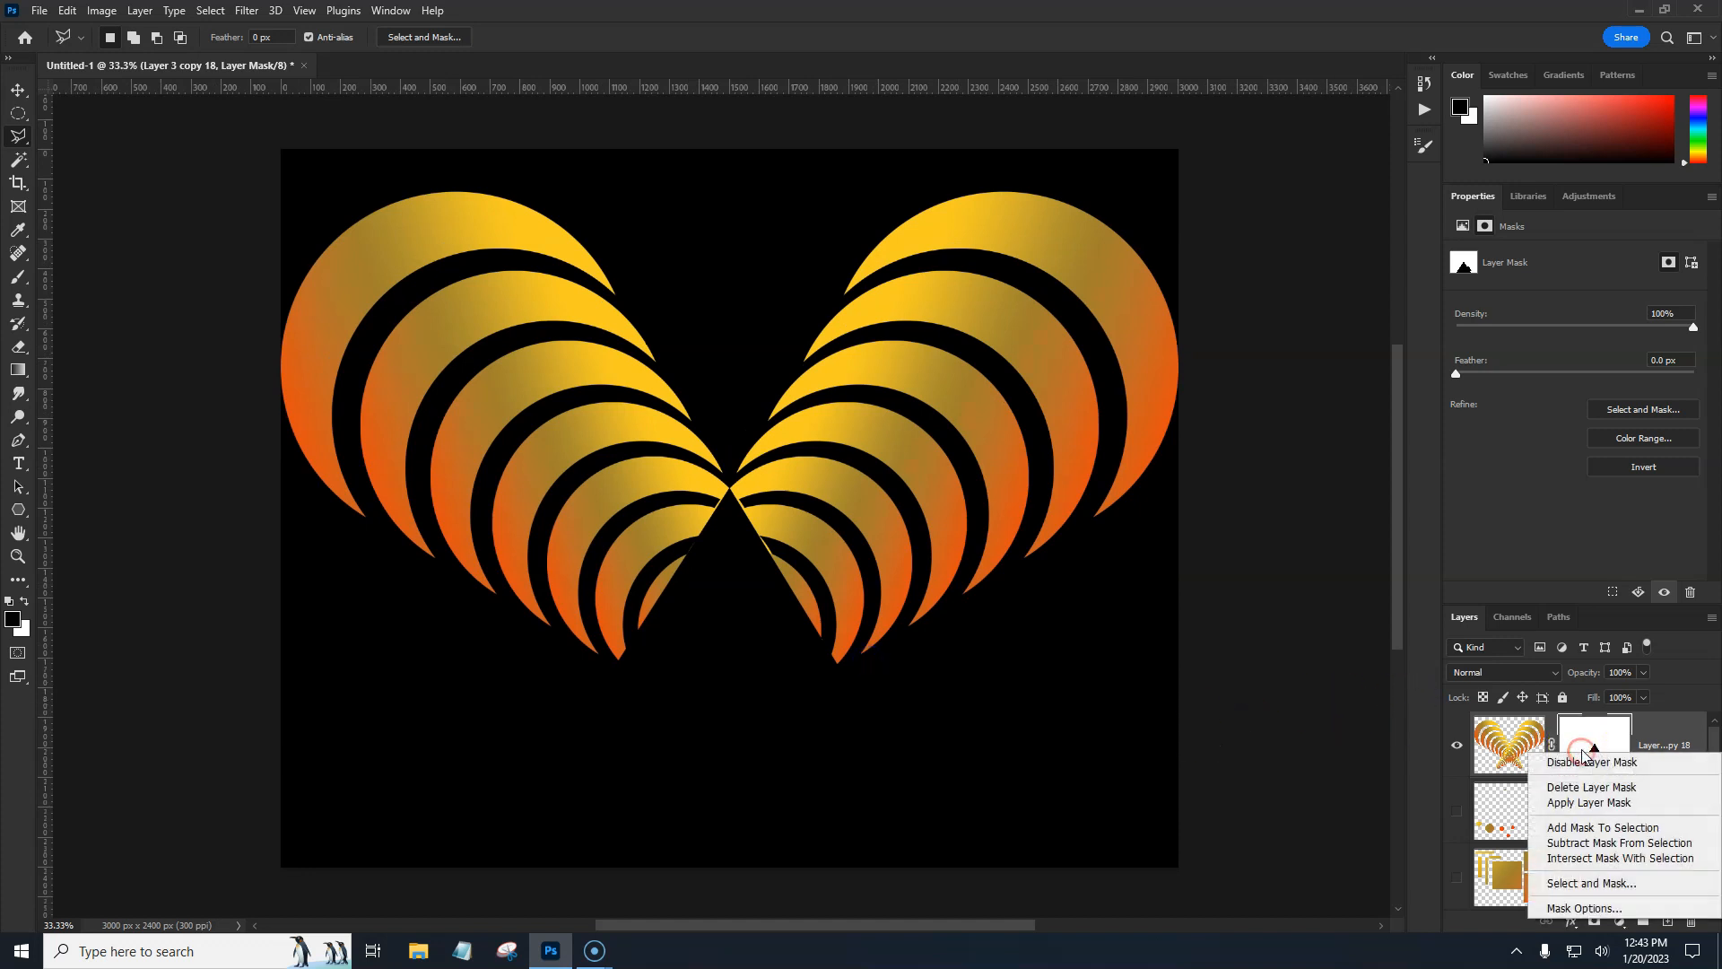
left_click(1589, 802)
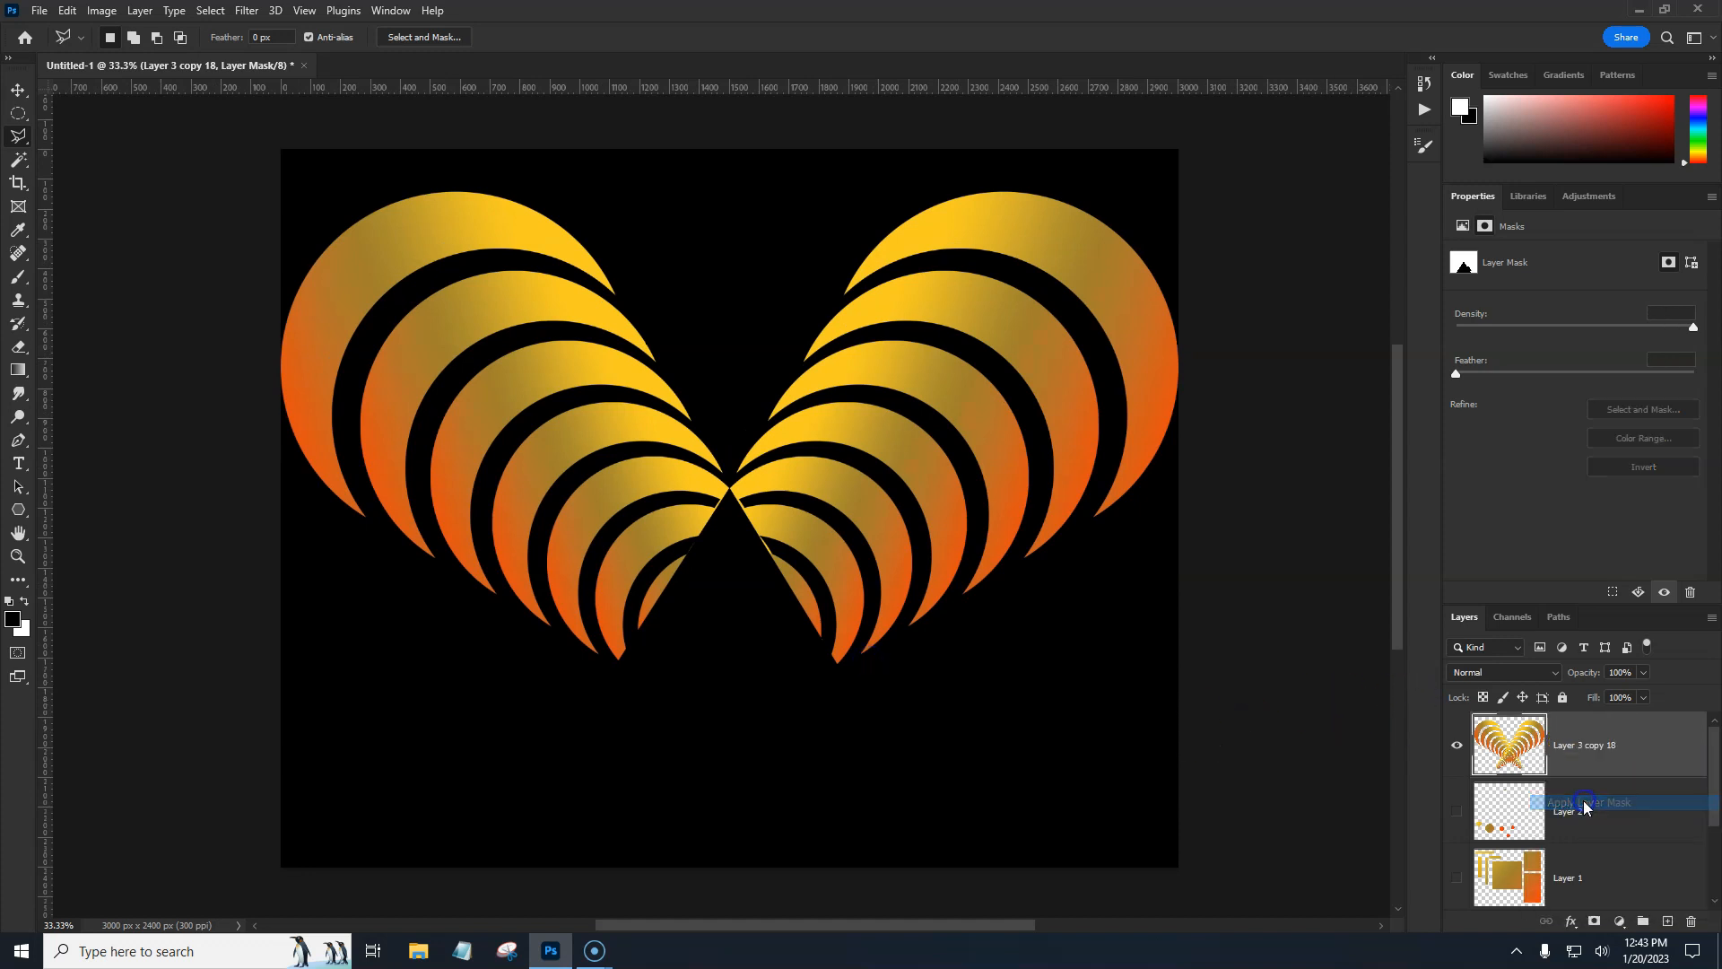
Draw a white triangle shape about 742 px wide and 643 px high in the gap below the trails' crossing point
left_click(20, 514)
left_click(106, 556)
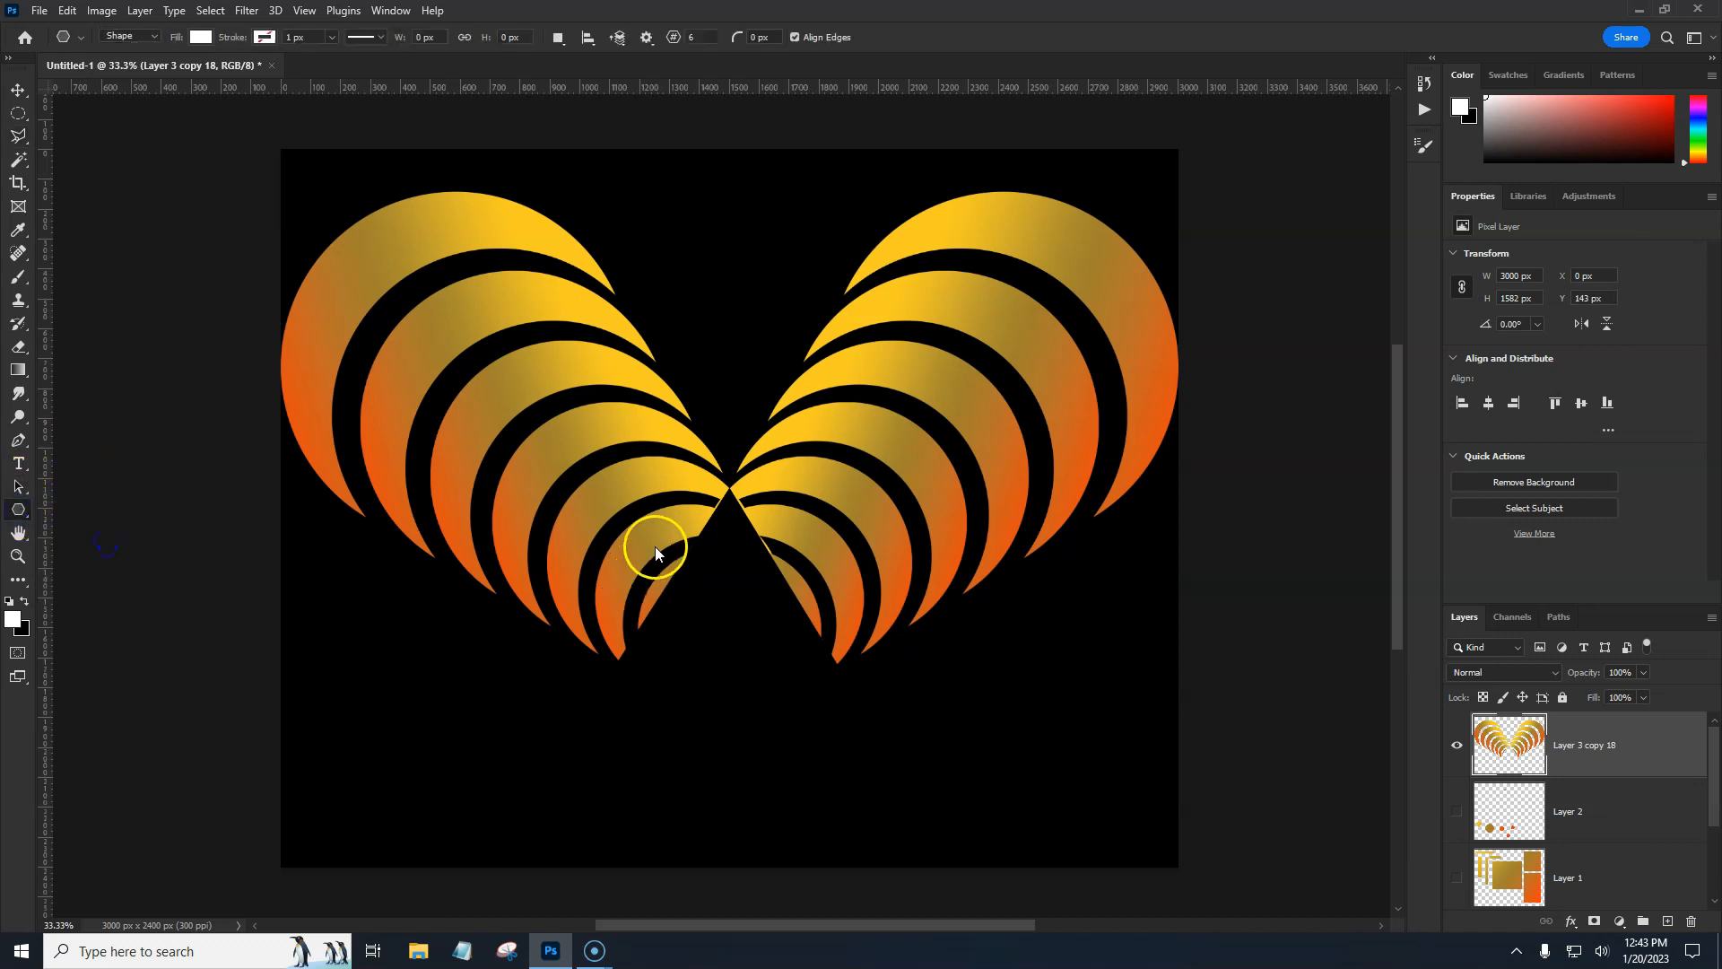
mouse_move(661, 500)
left_mouse_down()
mouse_move(900, 784)
mouse_move(892, 823)
mouse_move(857, 834)
left_mouse_up()
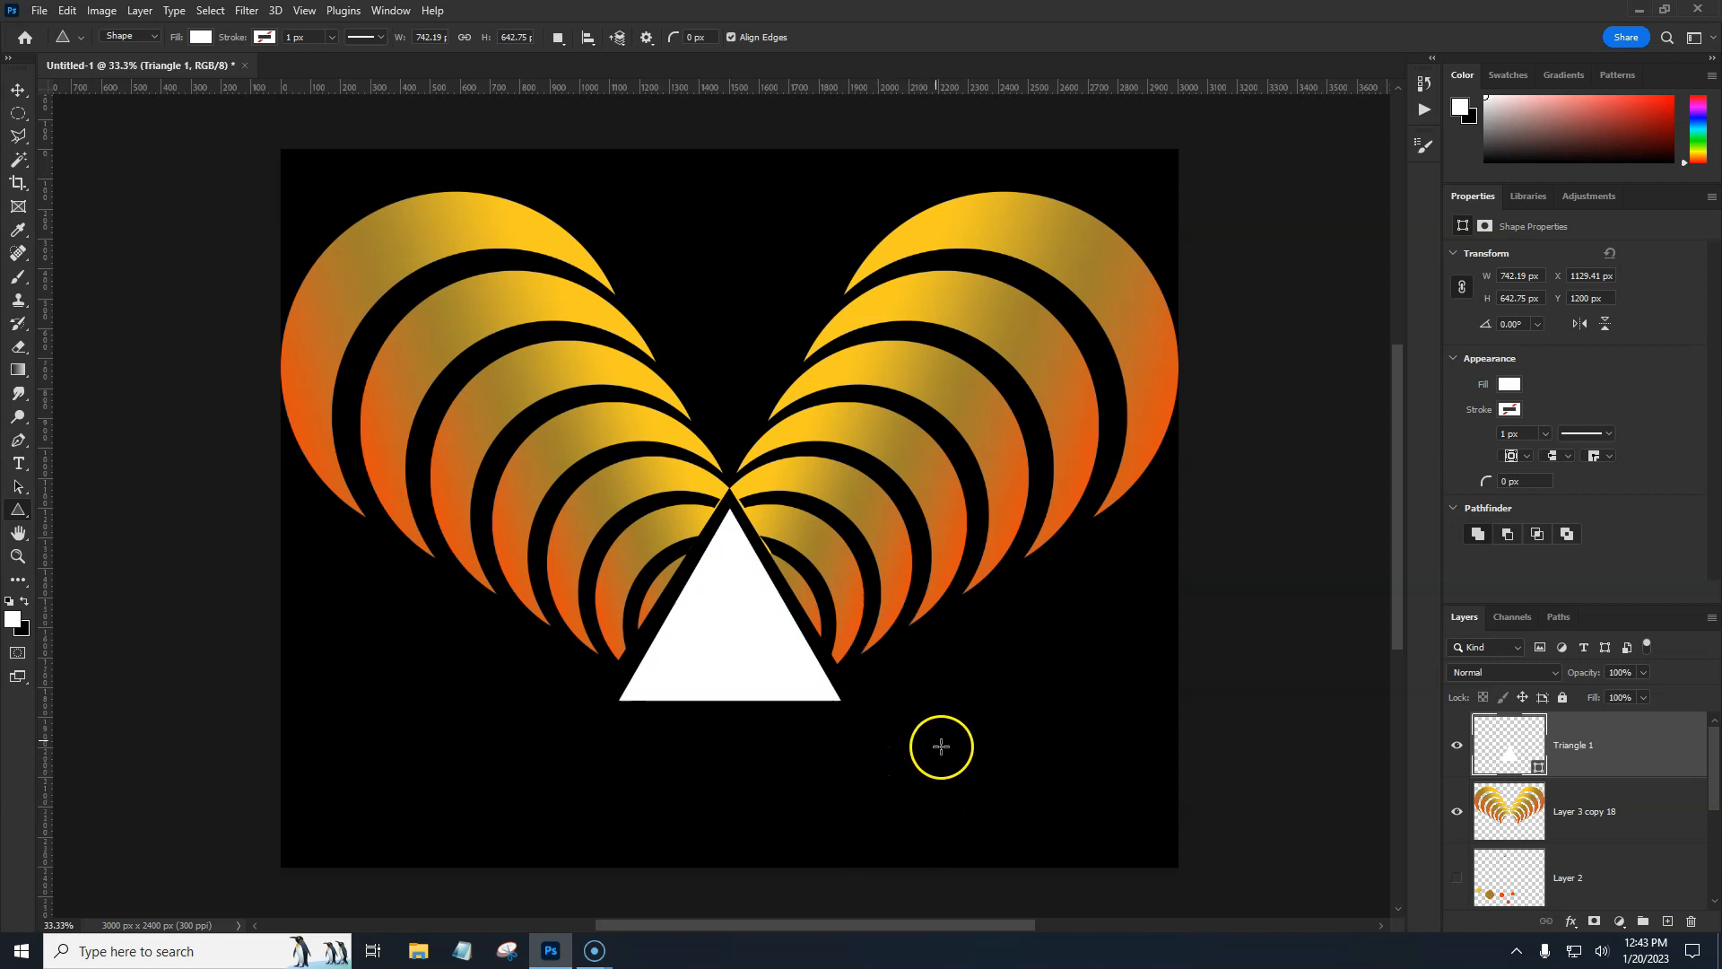
Add a reversed linear Gradient Overlay in red and gold at an angle of 90° to the triangle
left_click(1641, 752)
double_click(1643, 754)
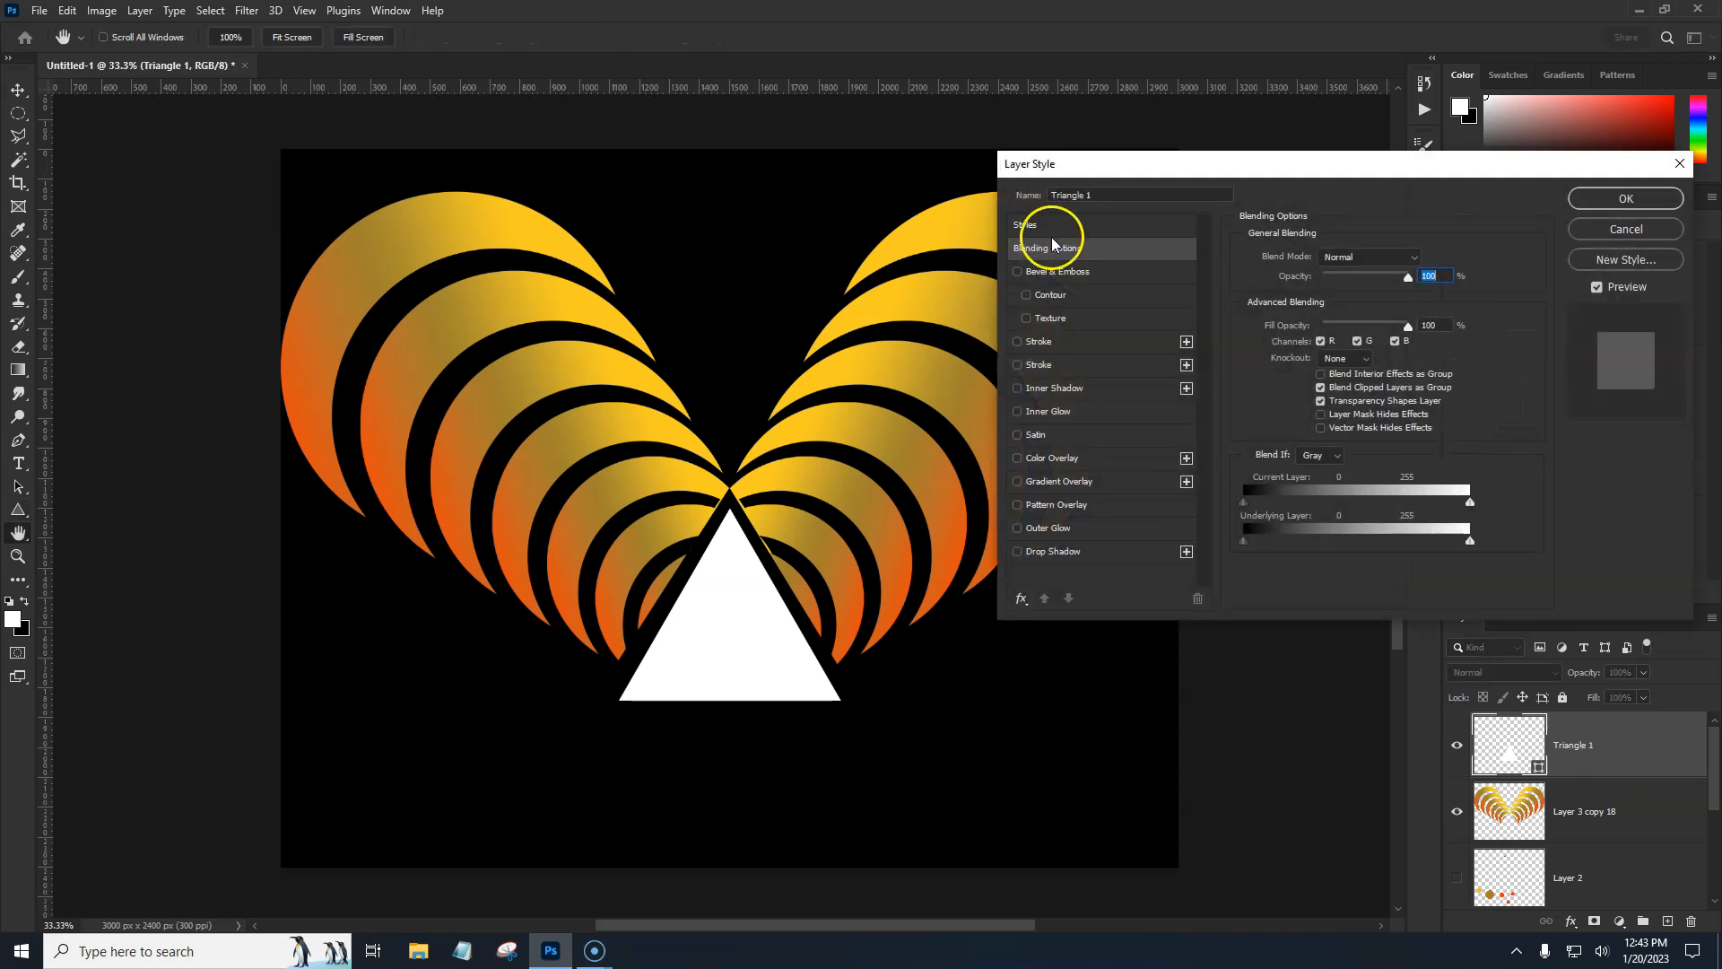
left_click(1070, 484)
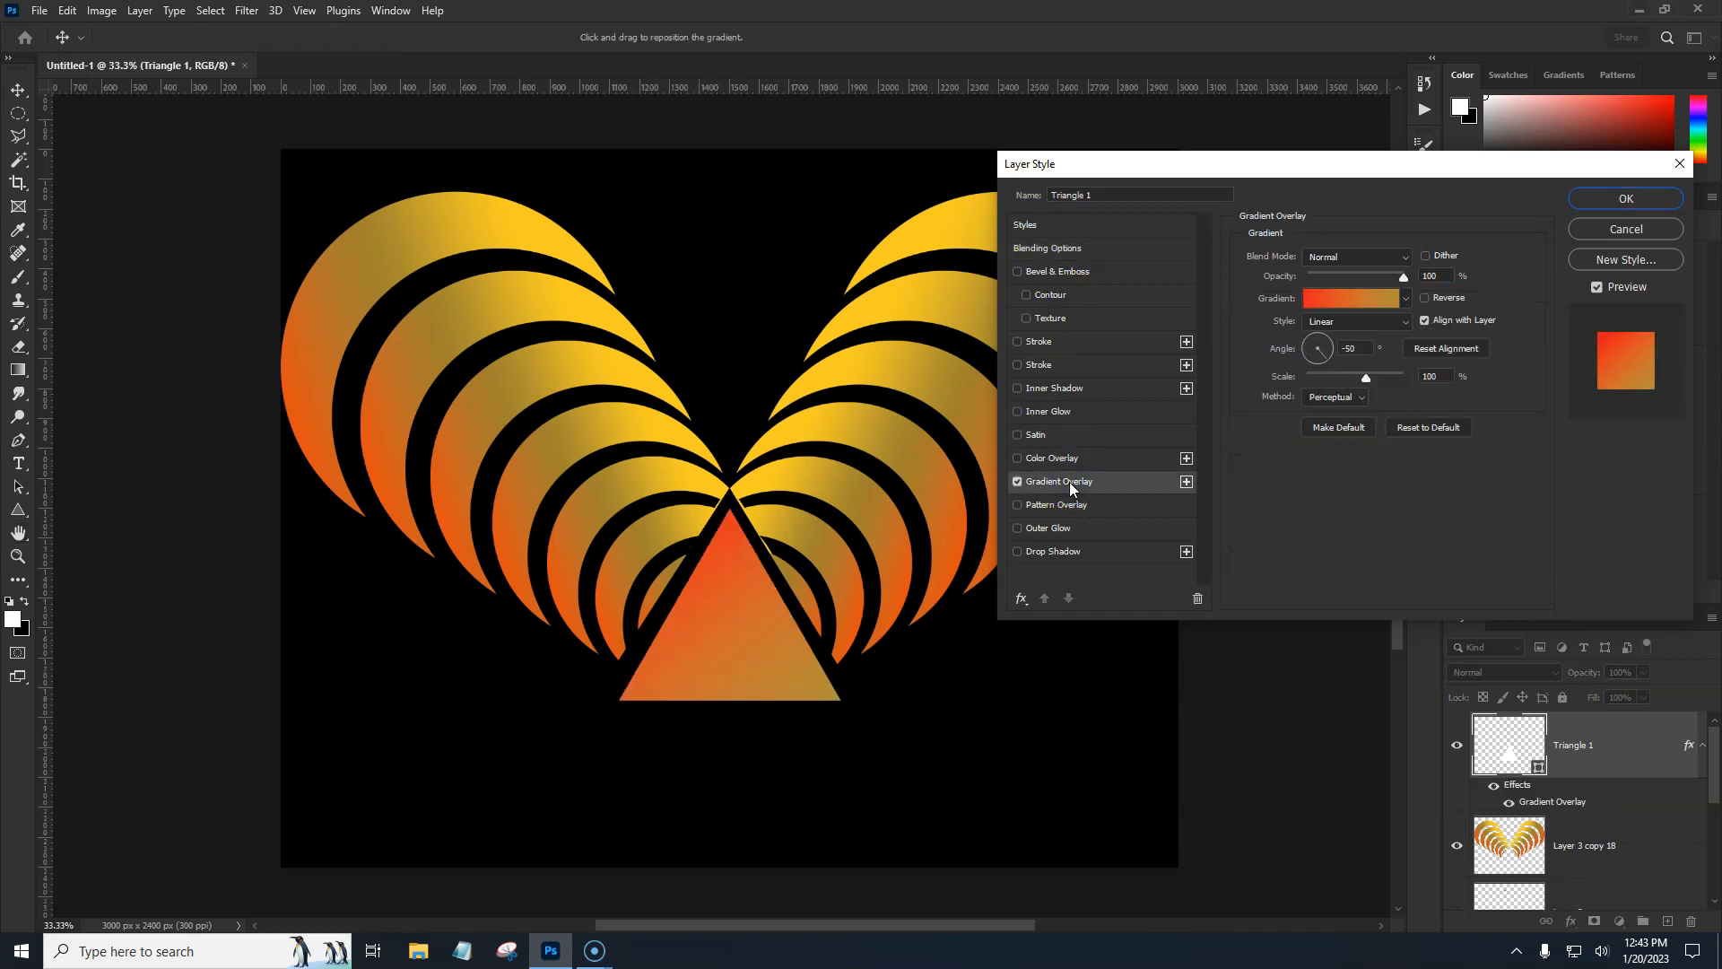
mouse_move(1328, 362)
left_mouse_down()
mouse_move(1321, 331)
mouse_move(1340, 350)
left_mouse_up()
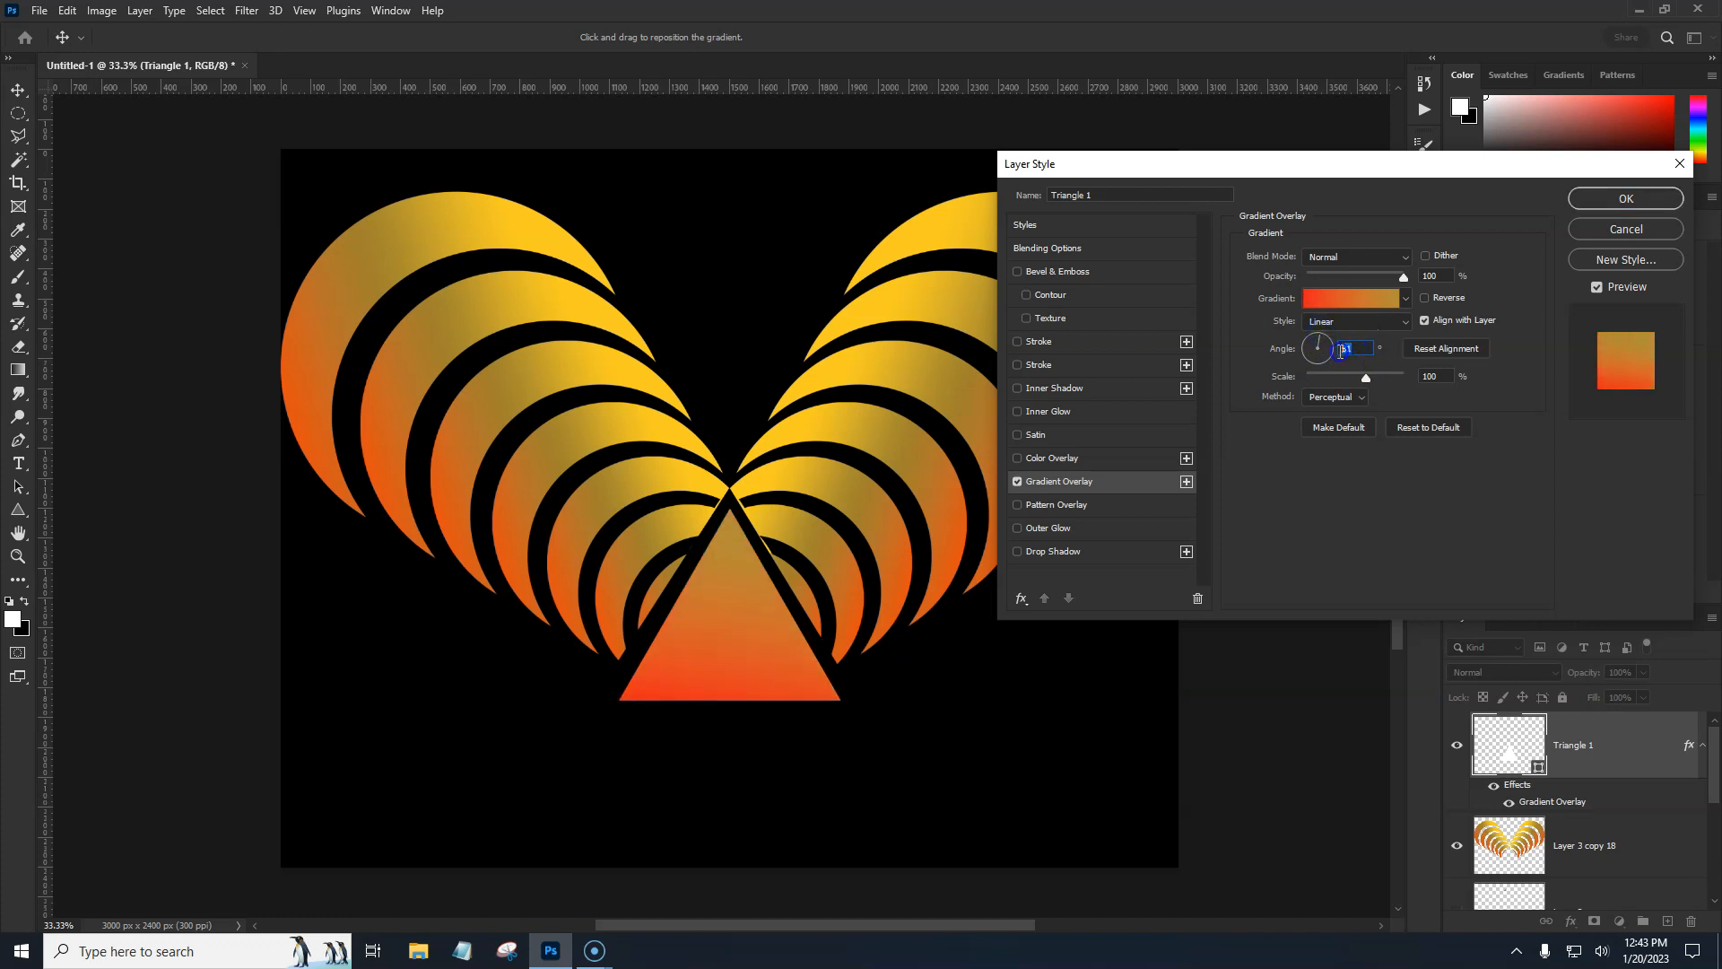
type("90")
left_click(1425, 299)
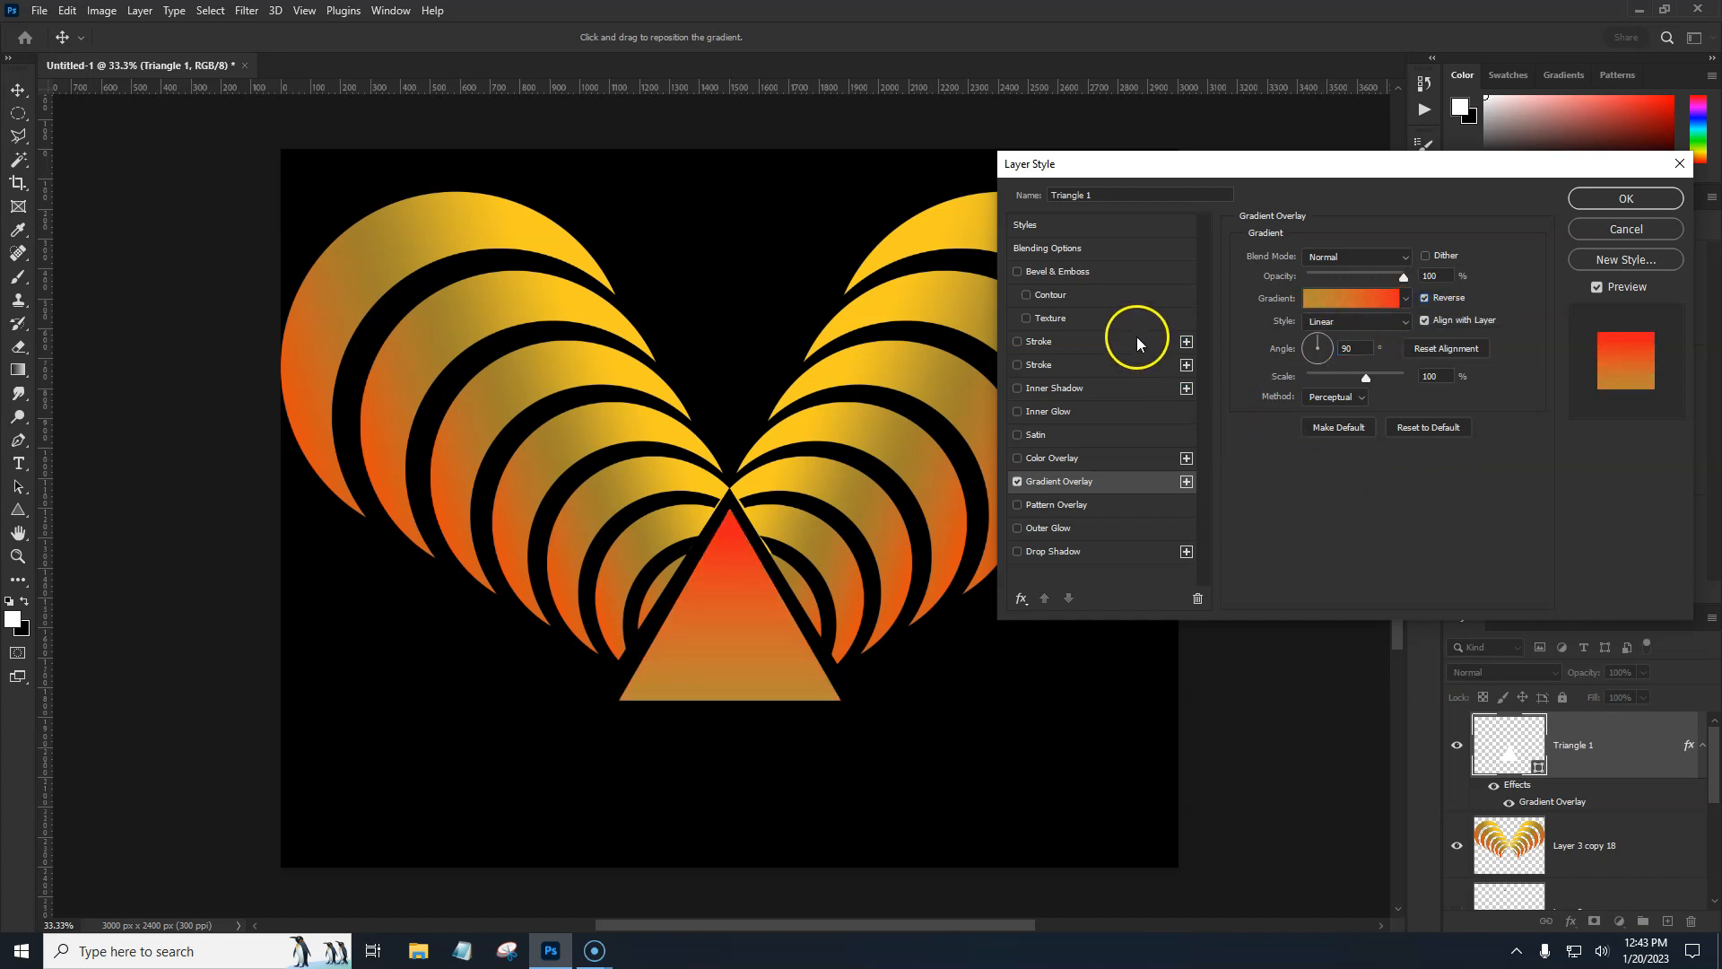
Add a white Stroke effect of 10 px, positioned Inside, to the triangle and apply the layer style
left_click(1089, 362)
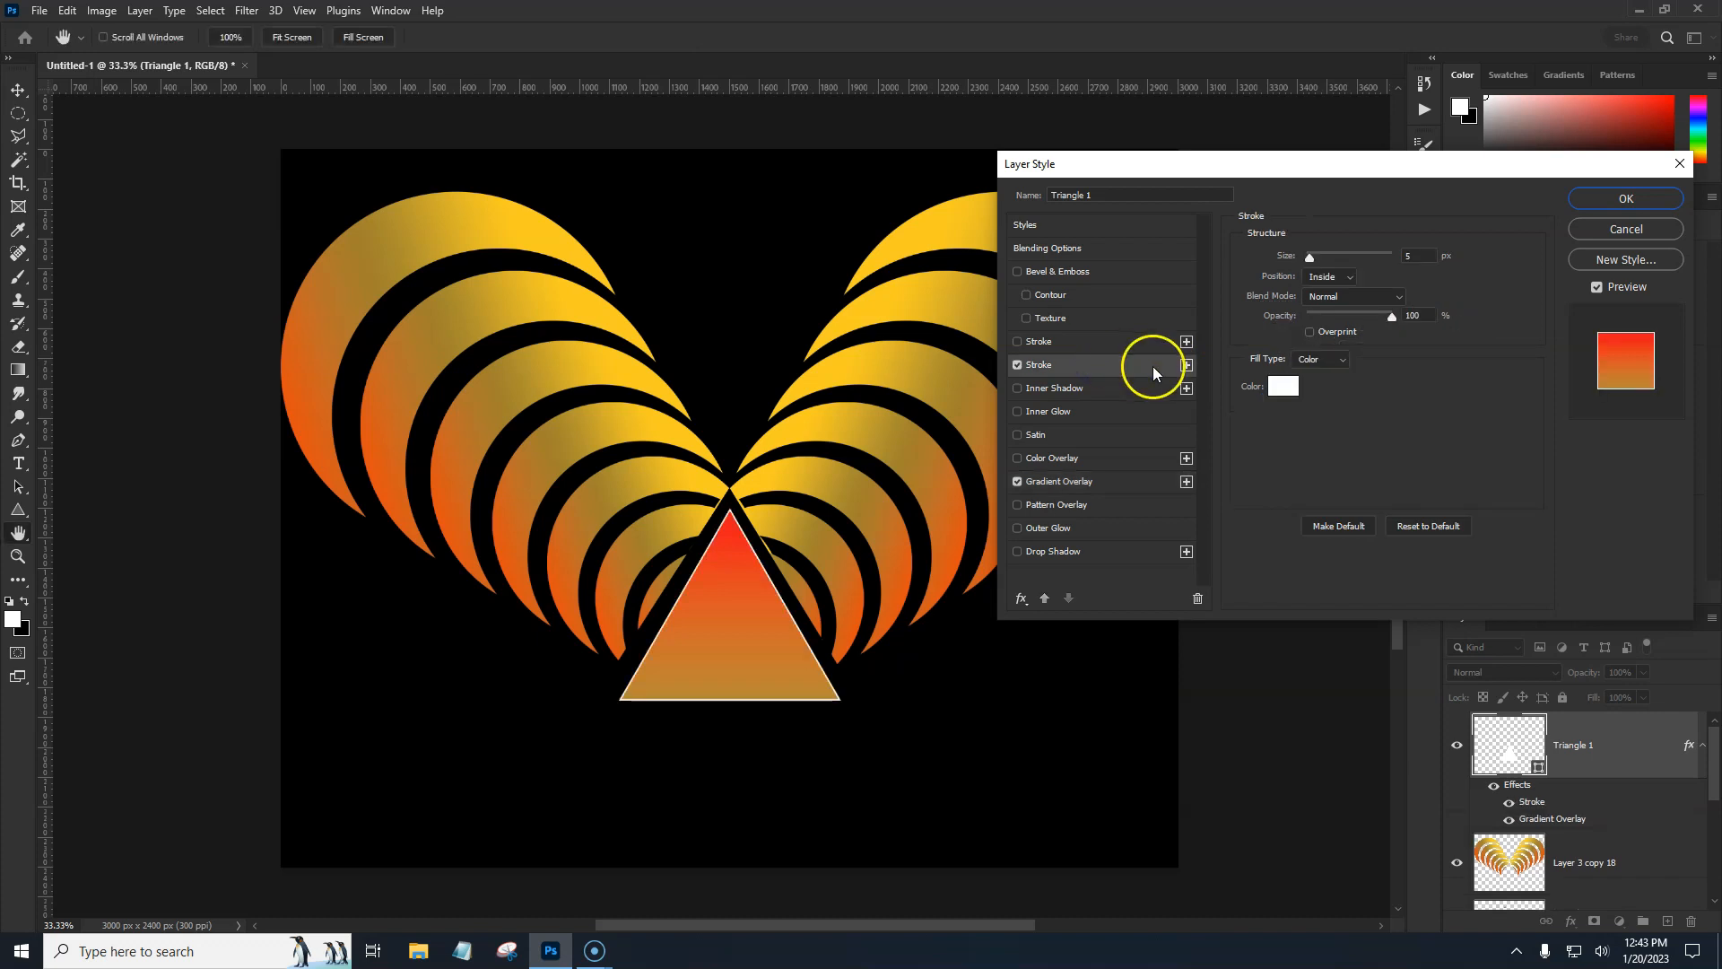
left_click_drag(1311, 258, 1318, 268)
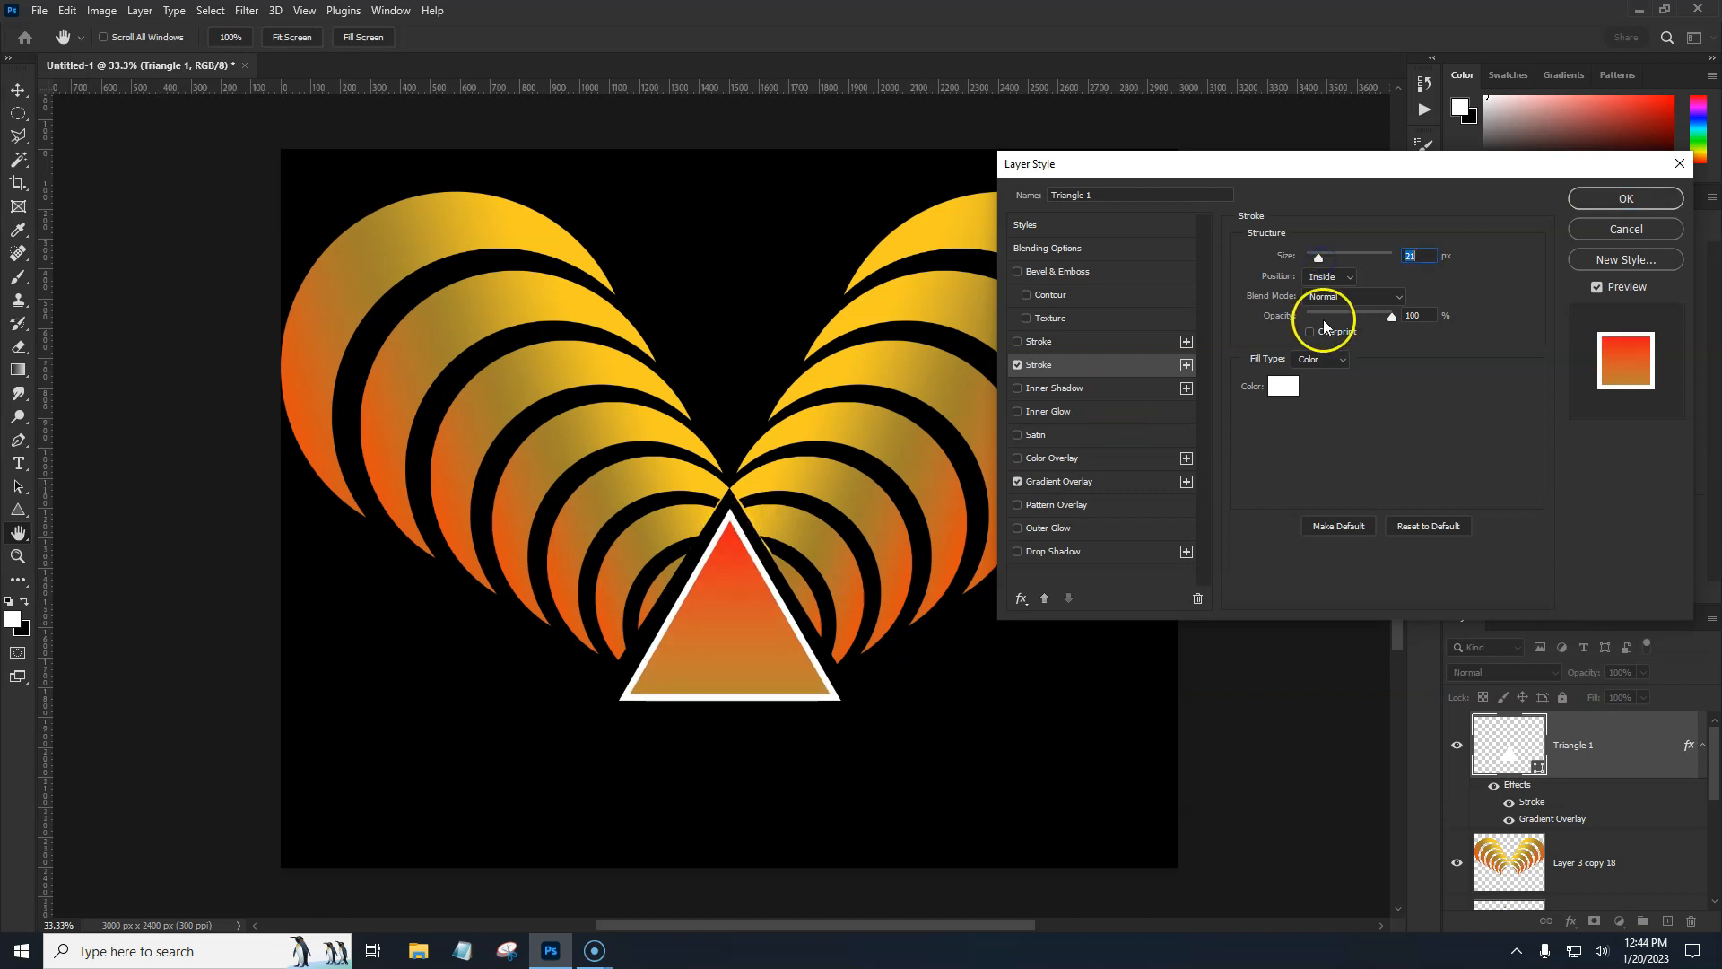
left_click(1331, 293)
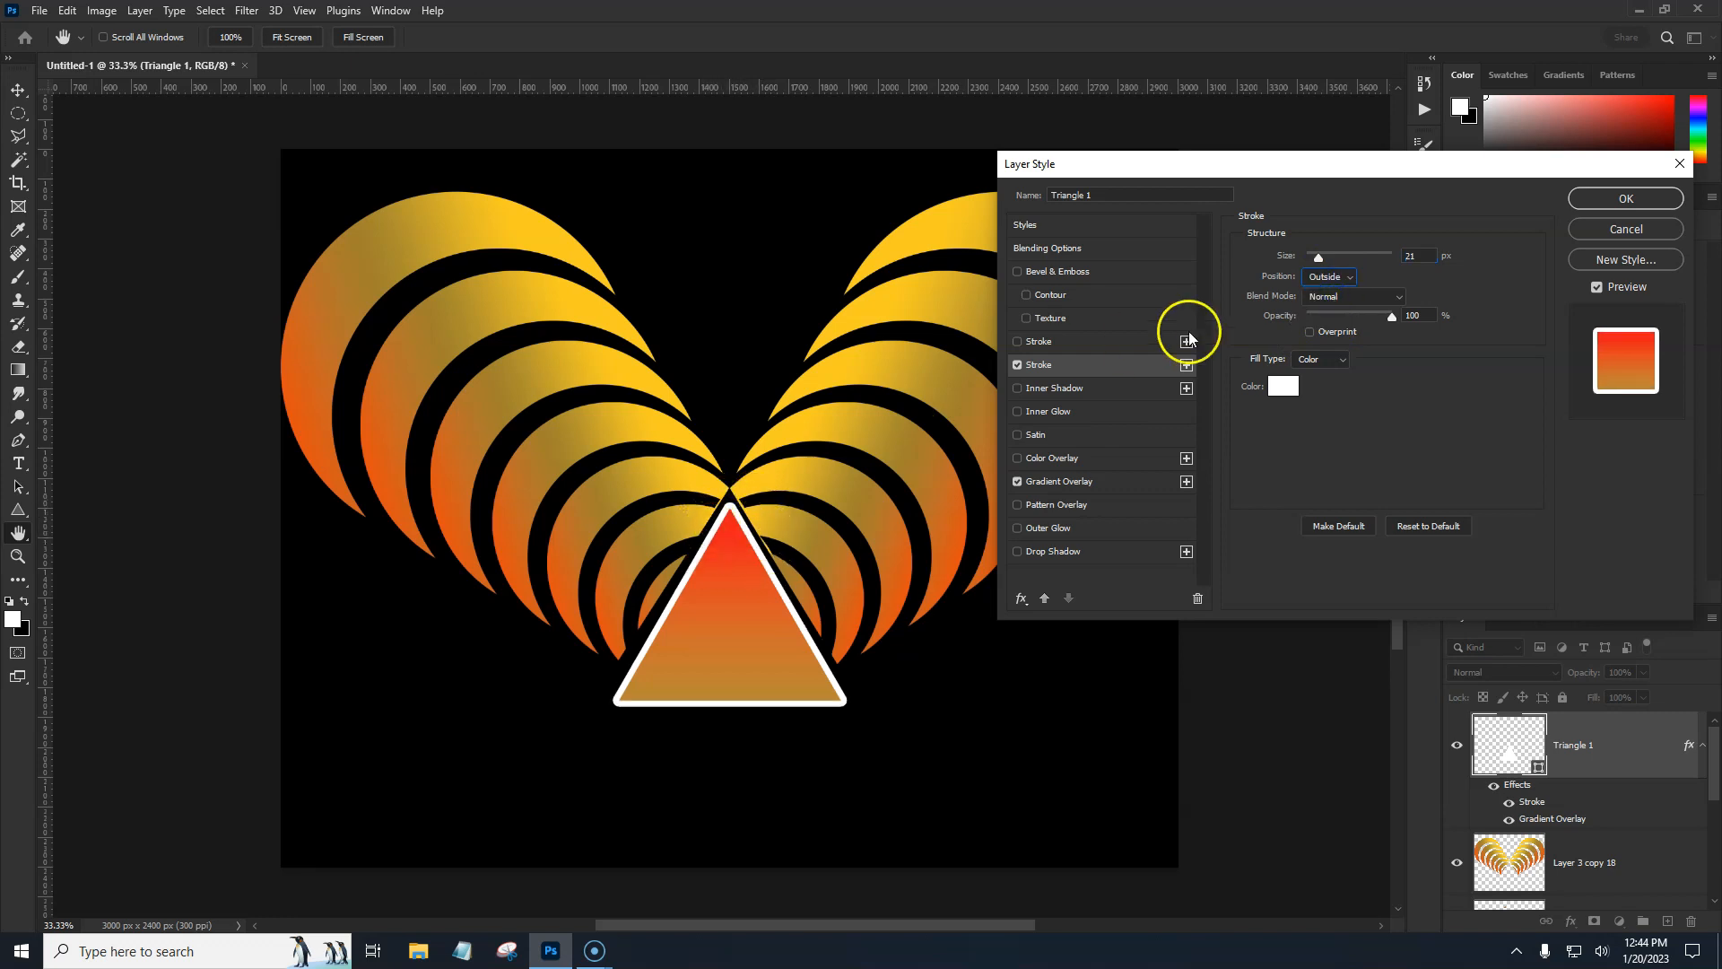
left_click(1353, 278)
left_click(1338, 296)
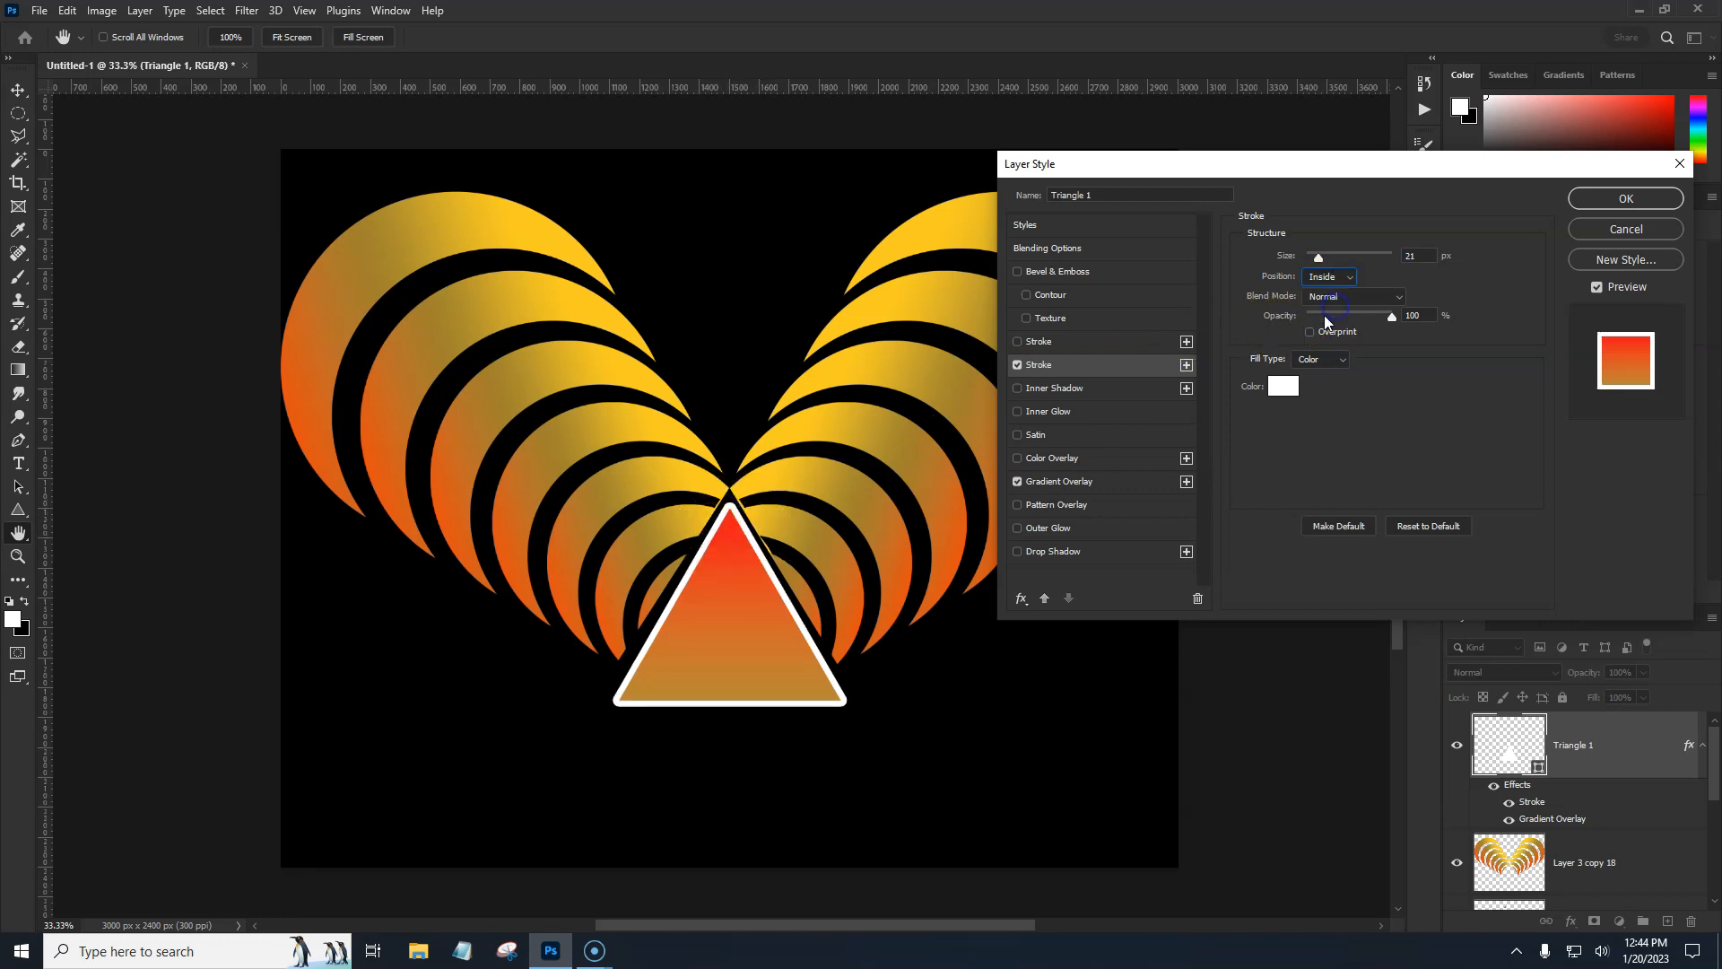
left_click_drag(1320, 258, 1319, 259)
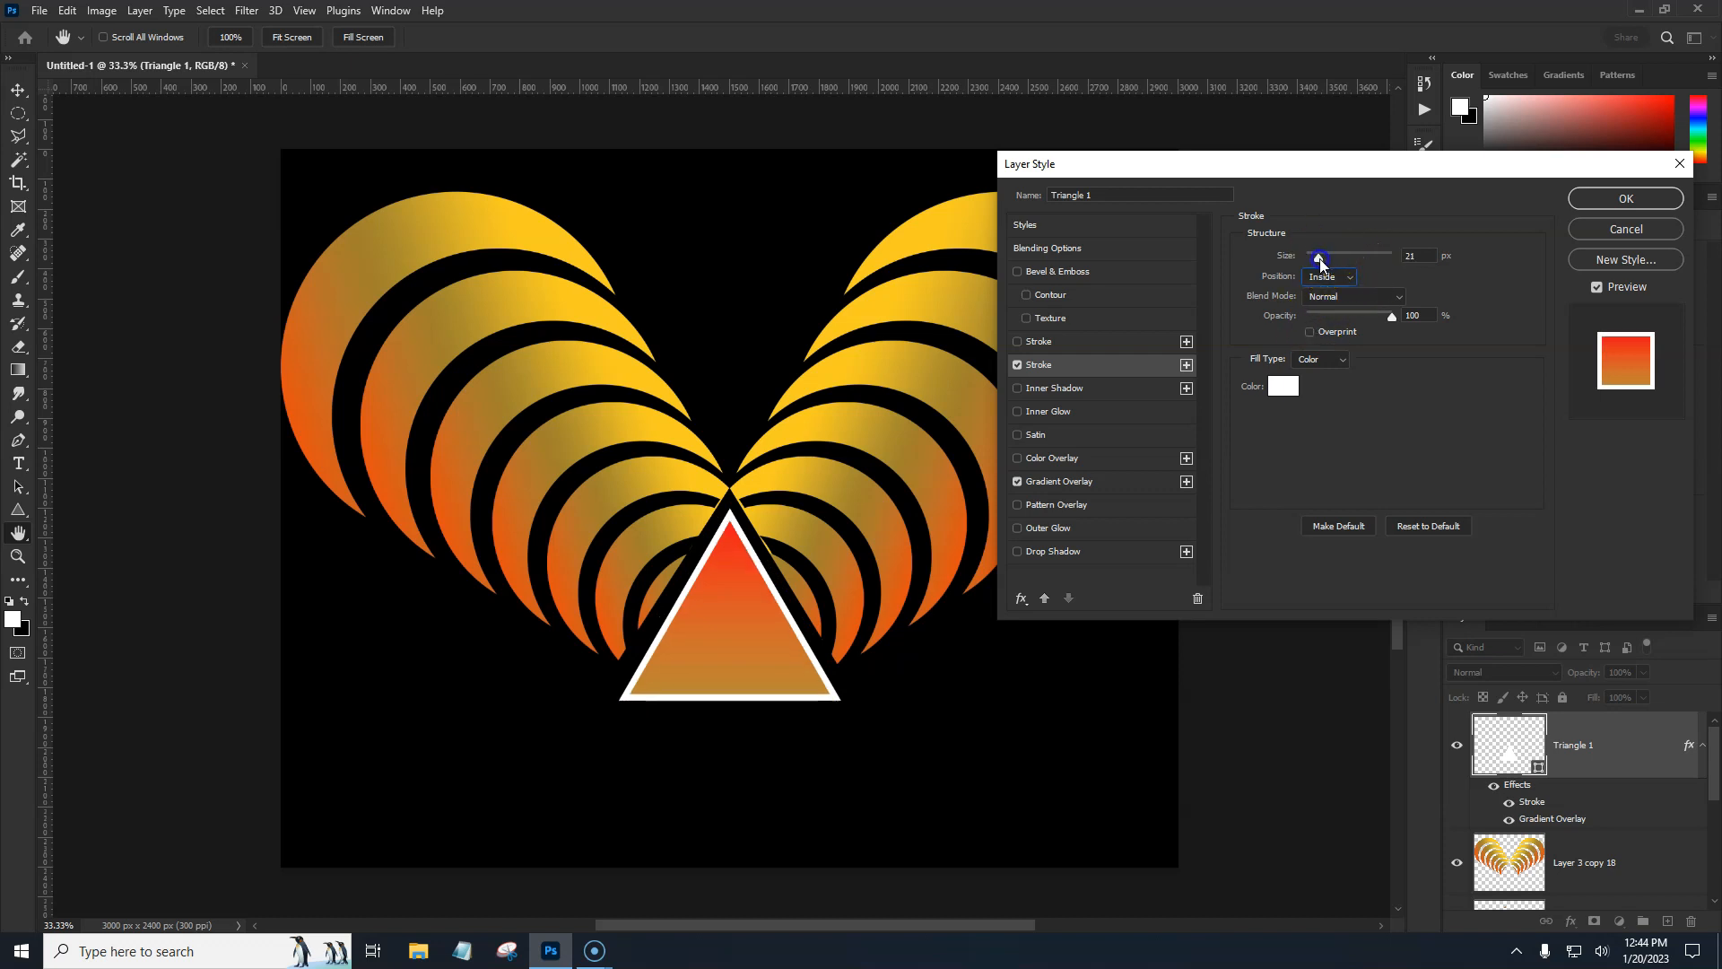
type("10")
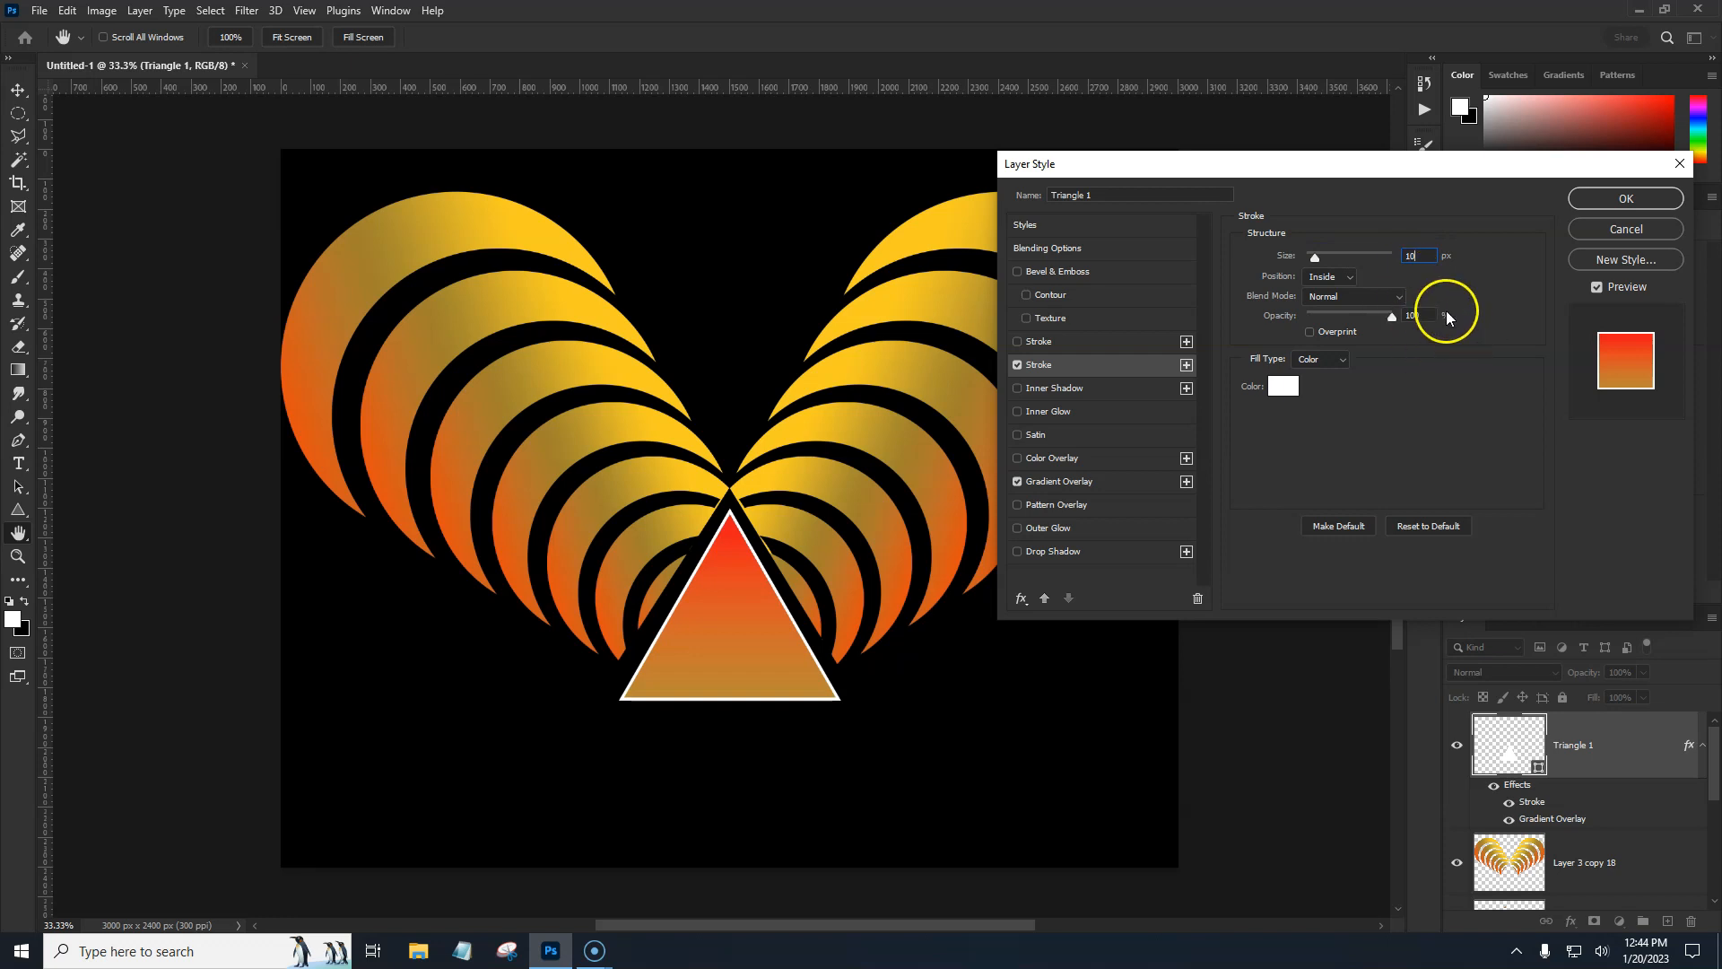
left_click(1623, 203)
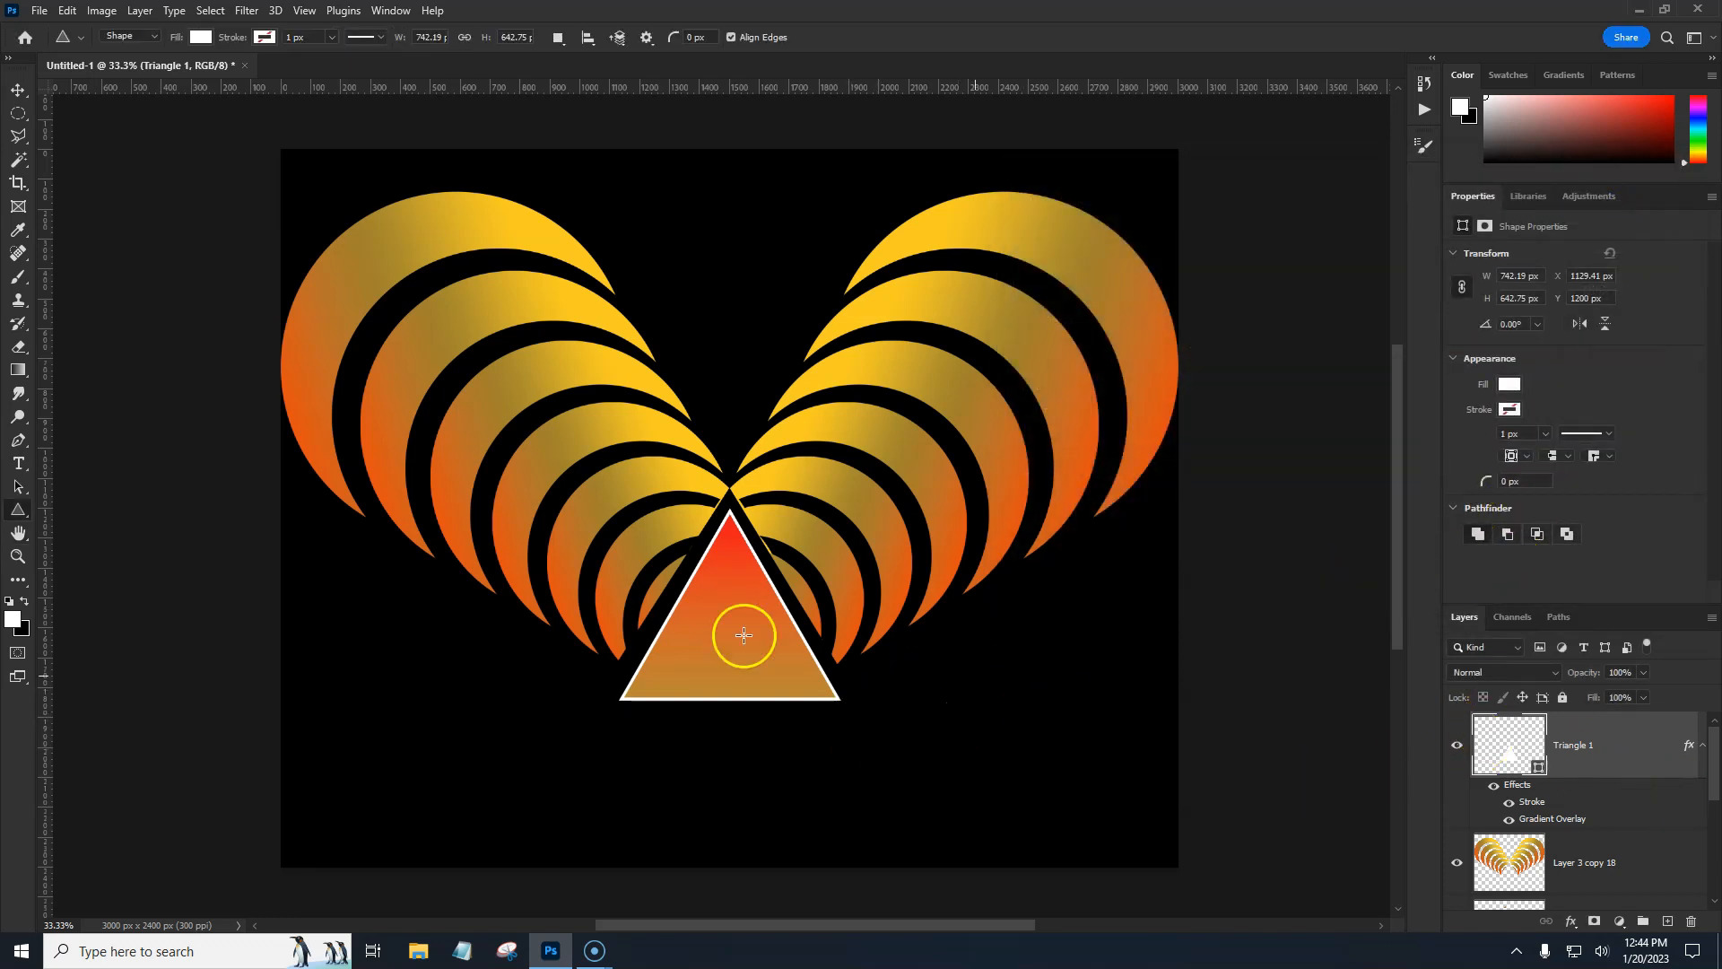
Add the white text "YOUR WEIRD LOGO" in Impact Regular, 72 pt, across the triangle's base
left_click(16, 469)
left_click(114, 466)
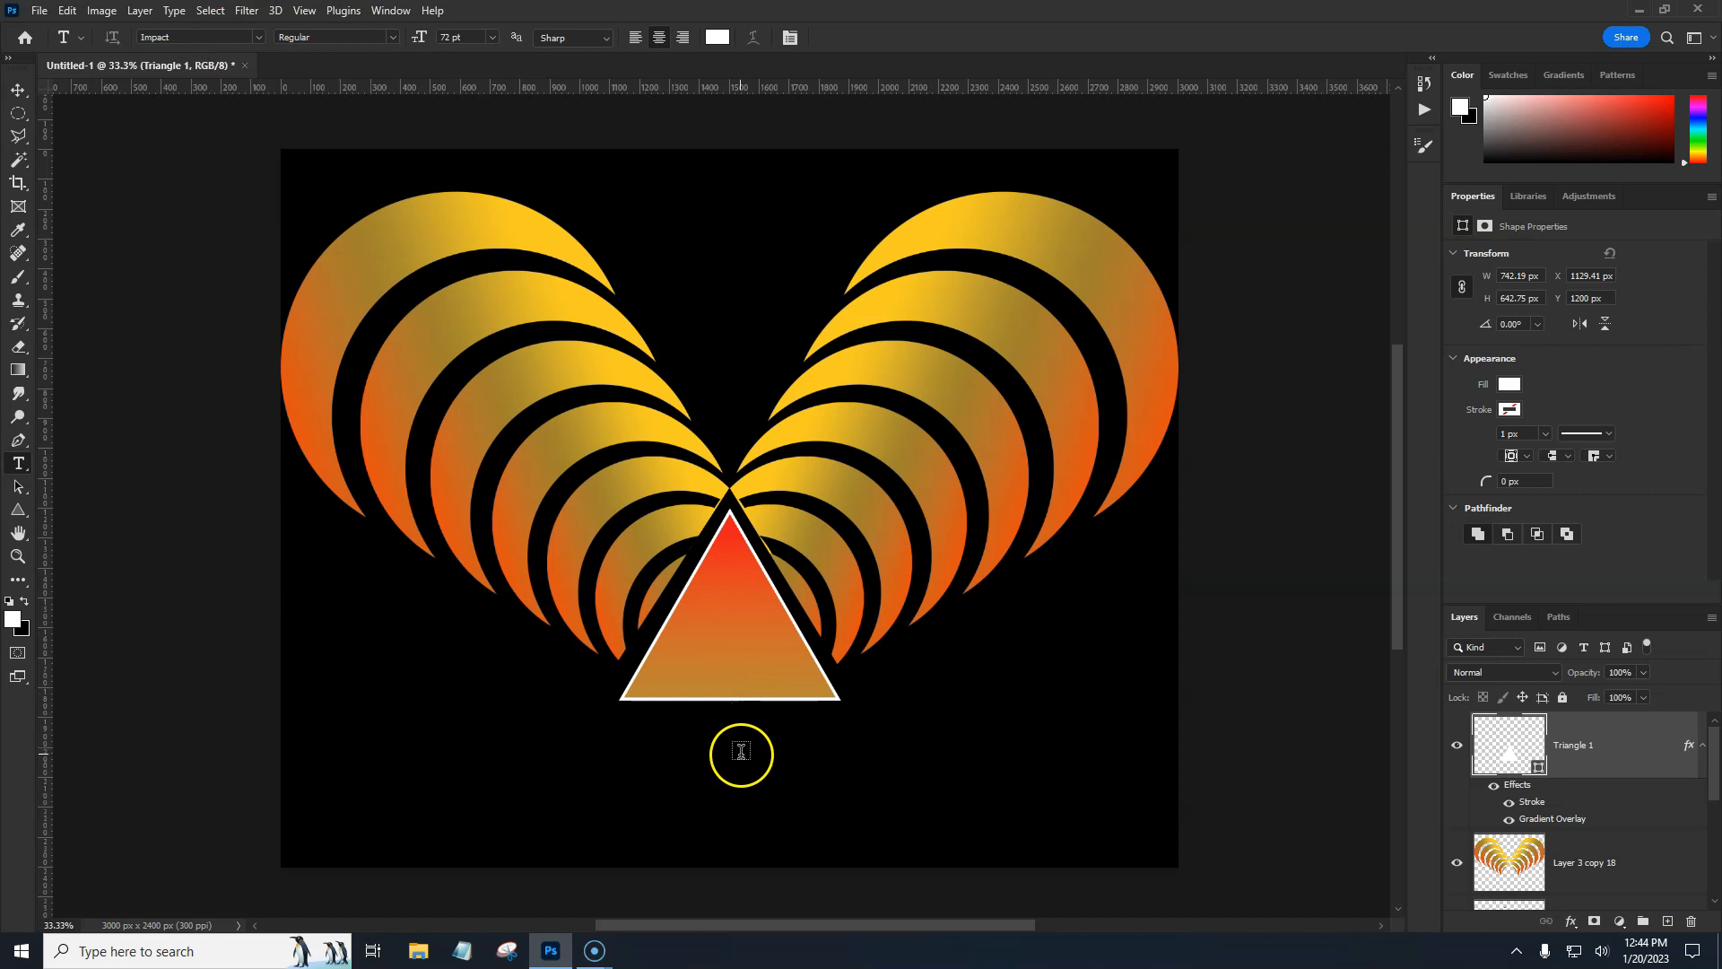
left_click(745, 708)
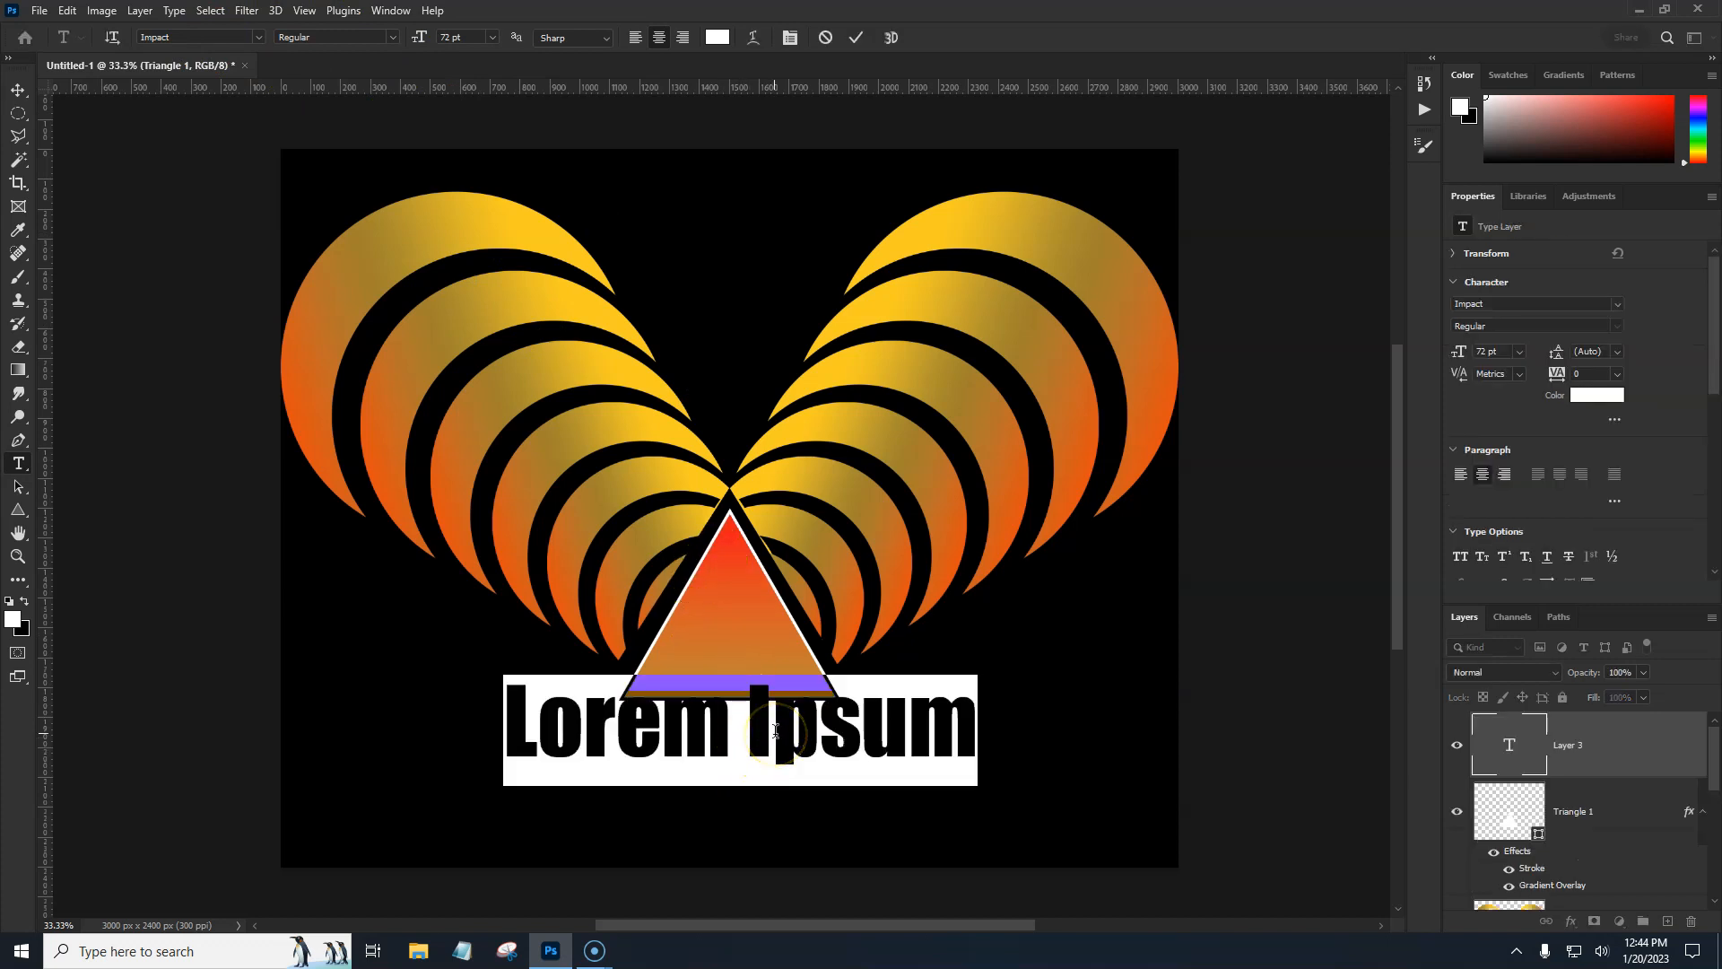
type("YO")
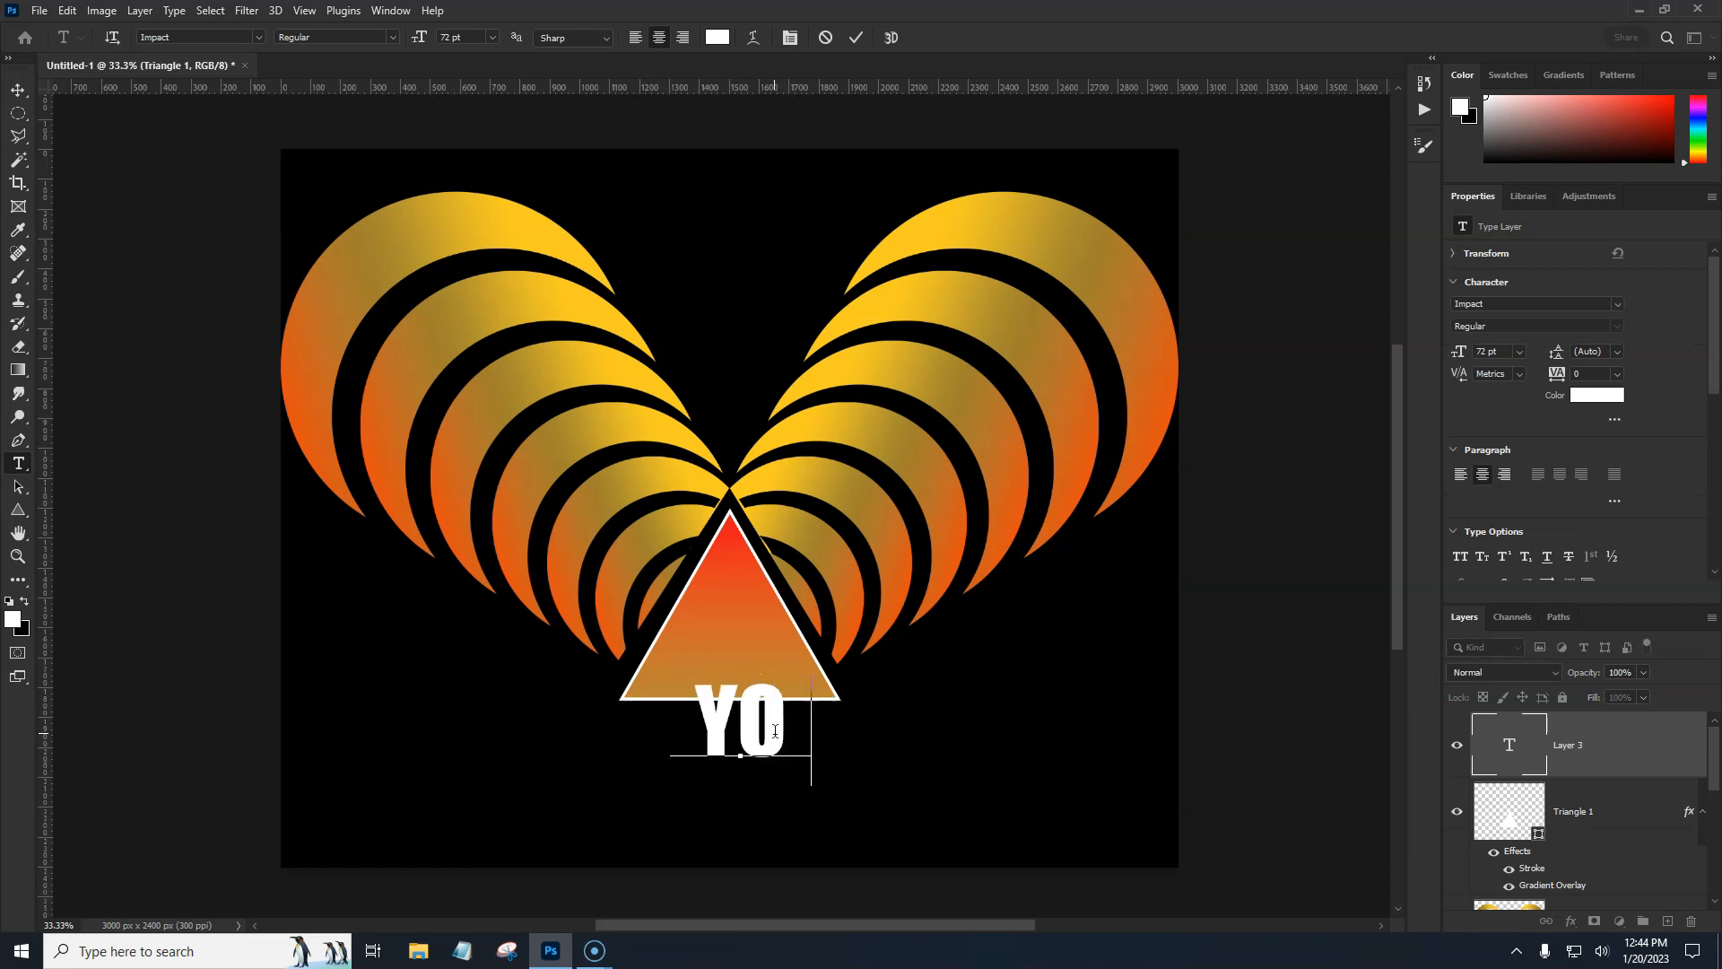
type("UR WEIRD")
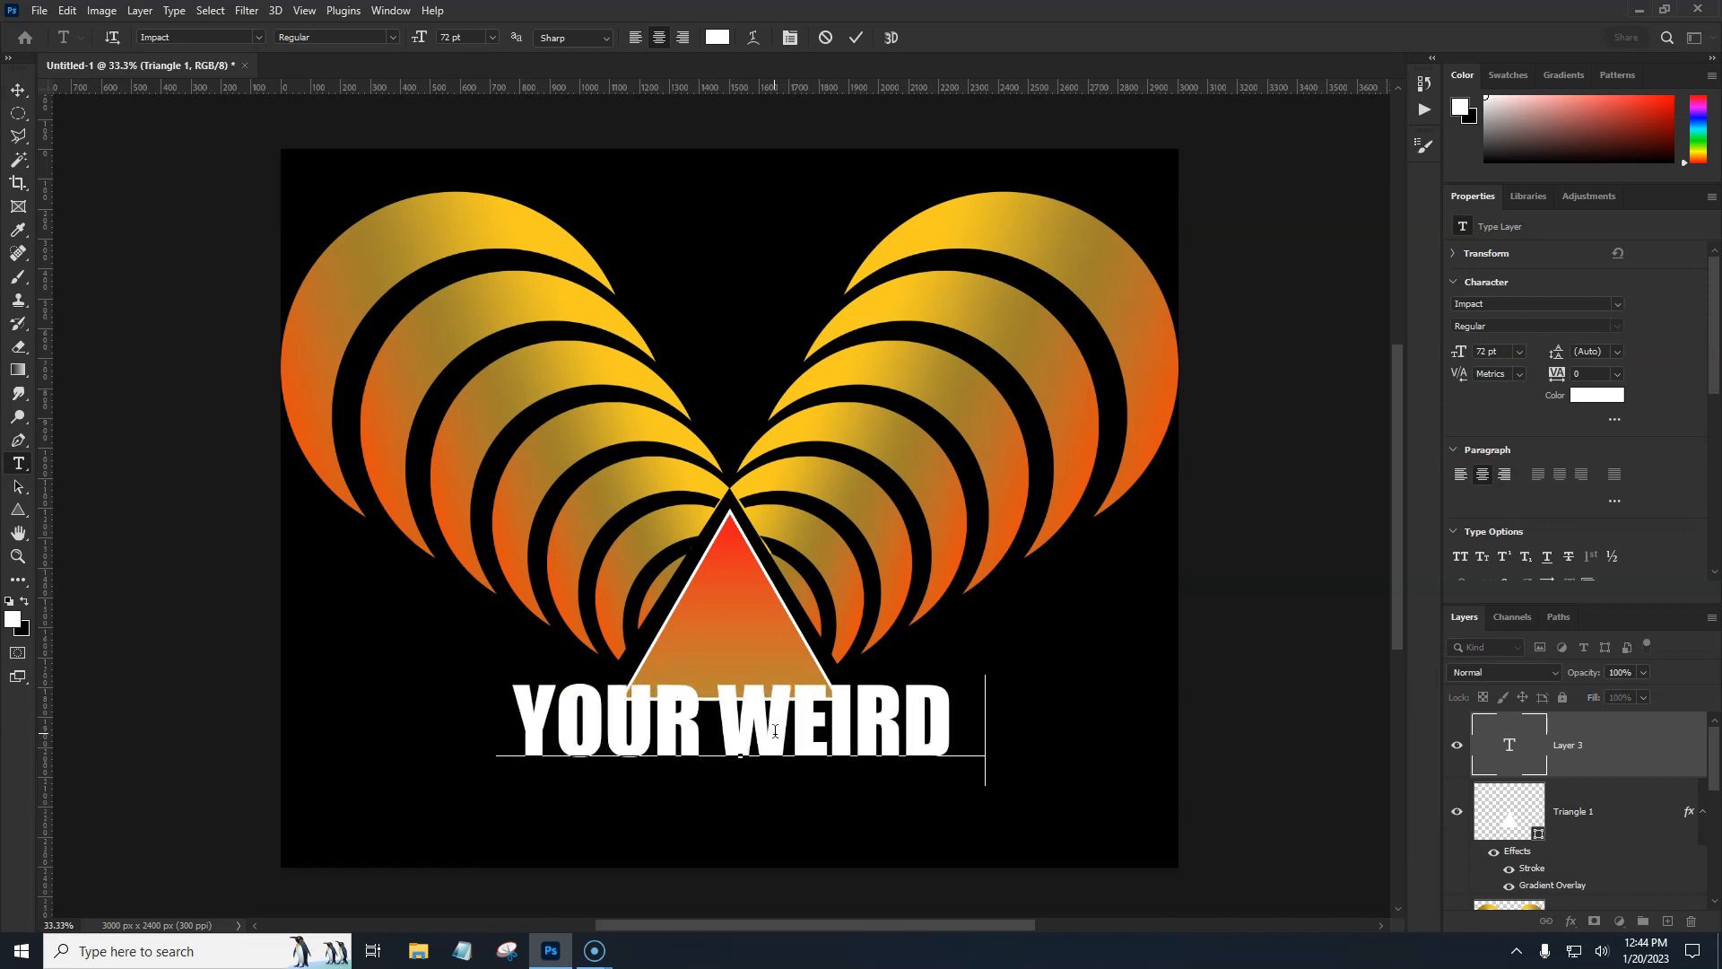
type(" LOGO")
key("ctrl+Return")
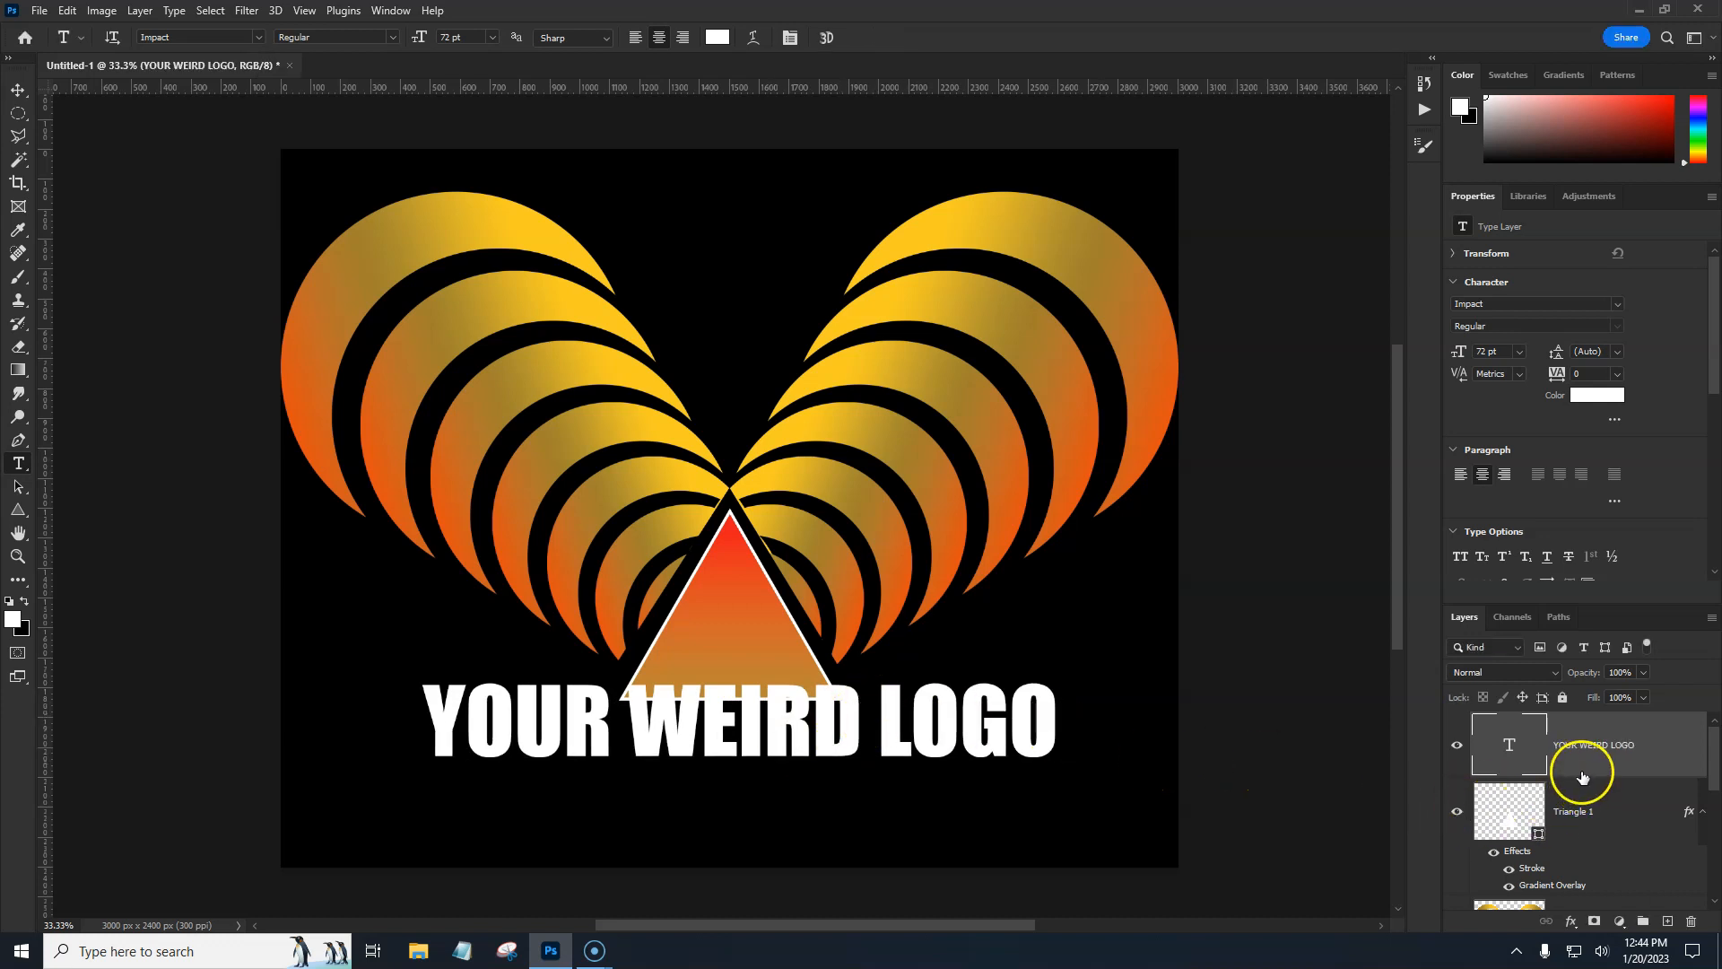
Load the lettering's outline as a selection, make Triangle 1 the active layer and try expanding the selection by 25 px
left_click(1509, 761, "ctrl")
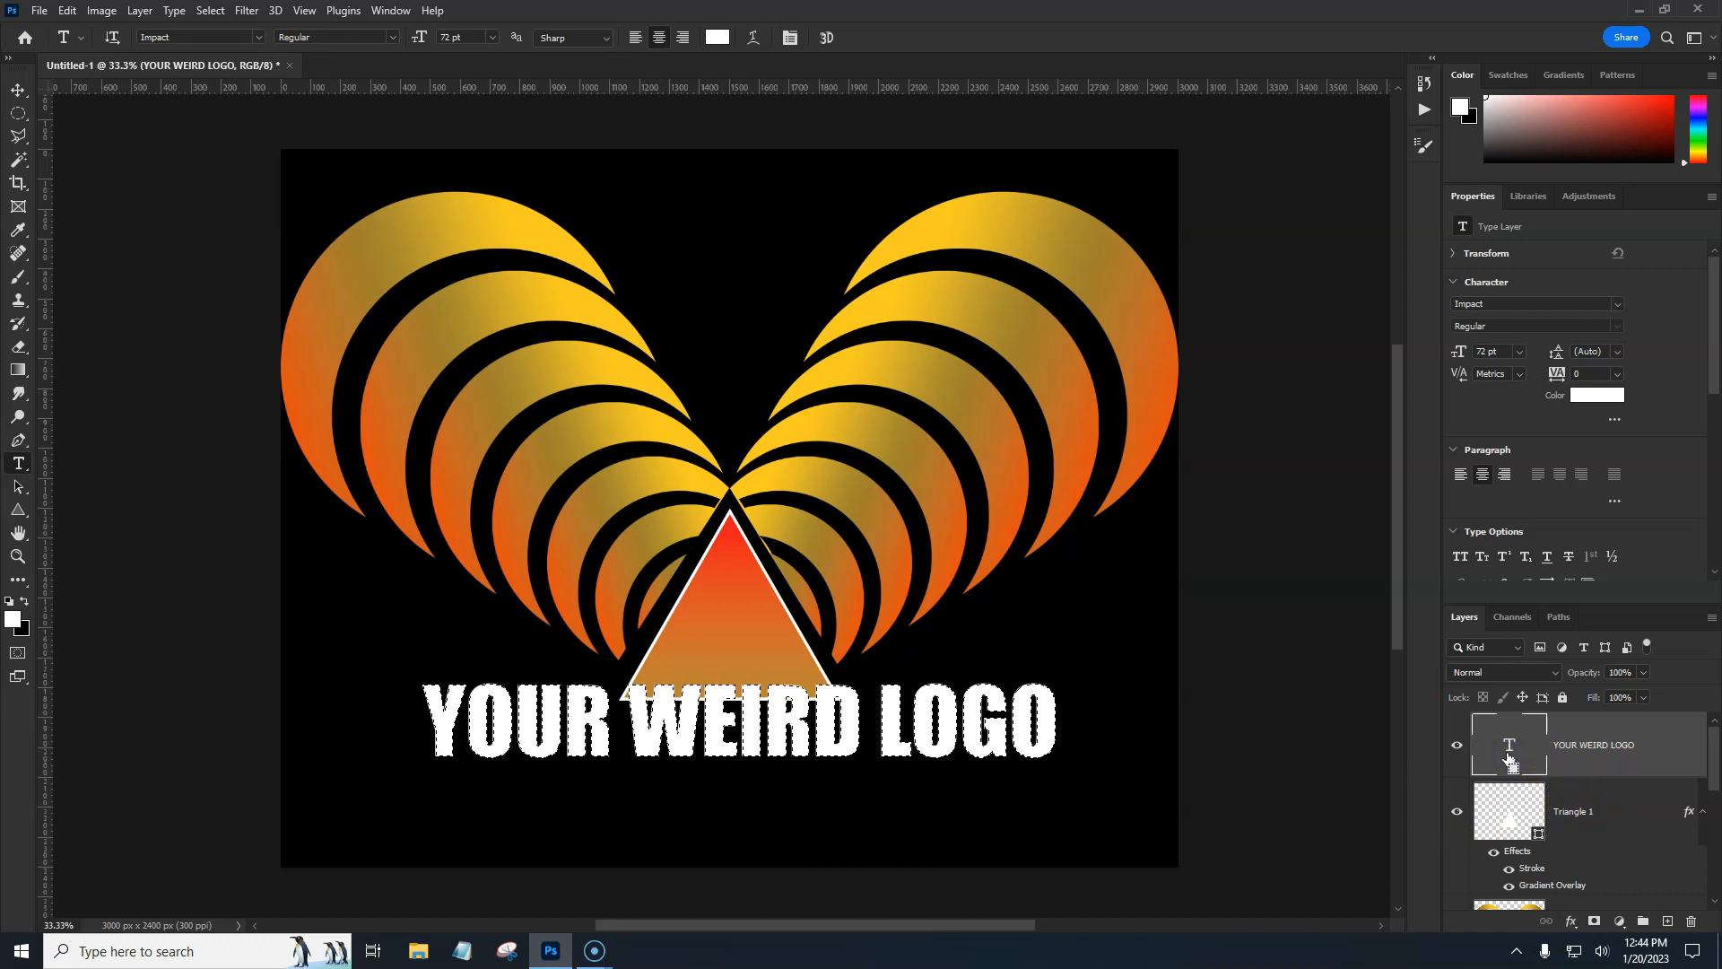
left_click(1606, 818)
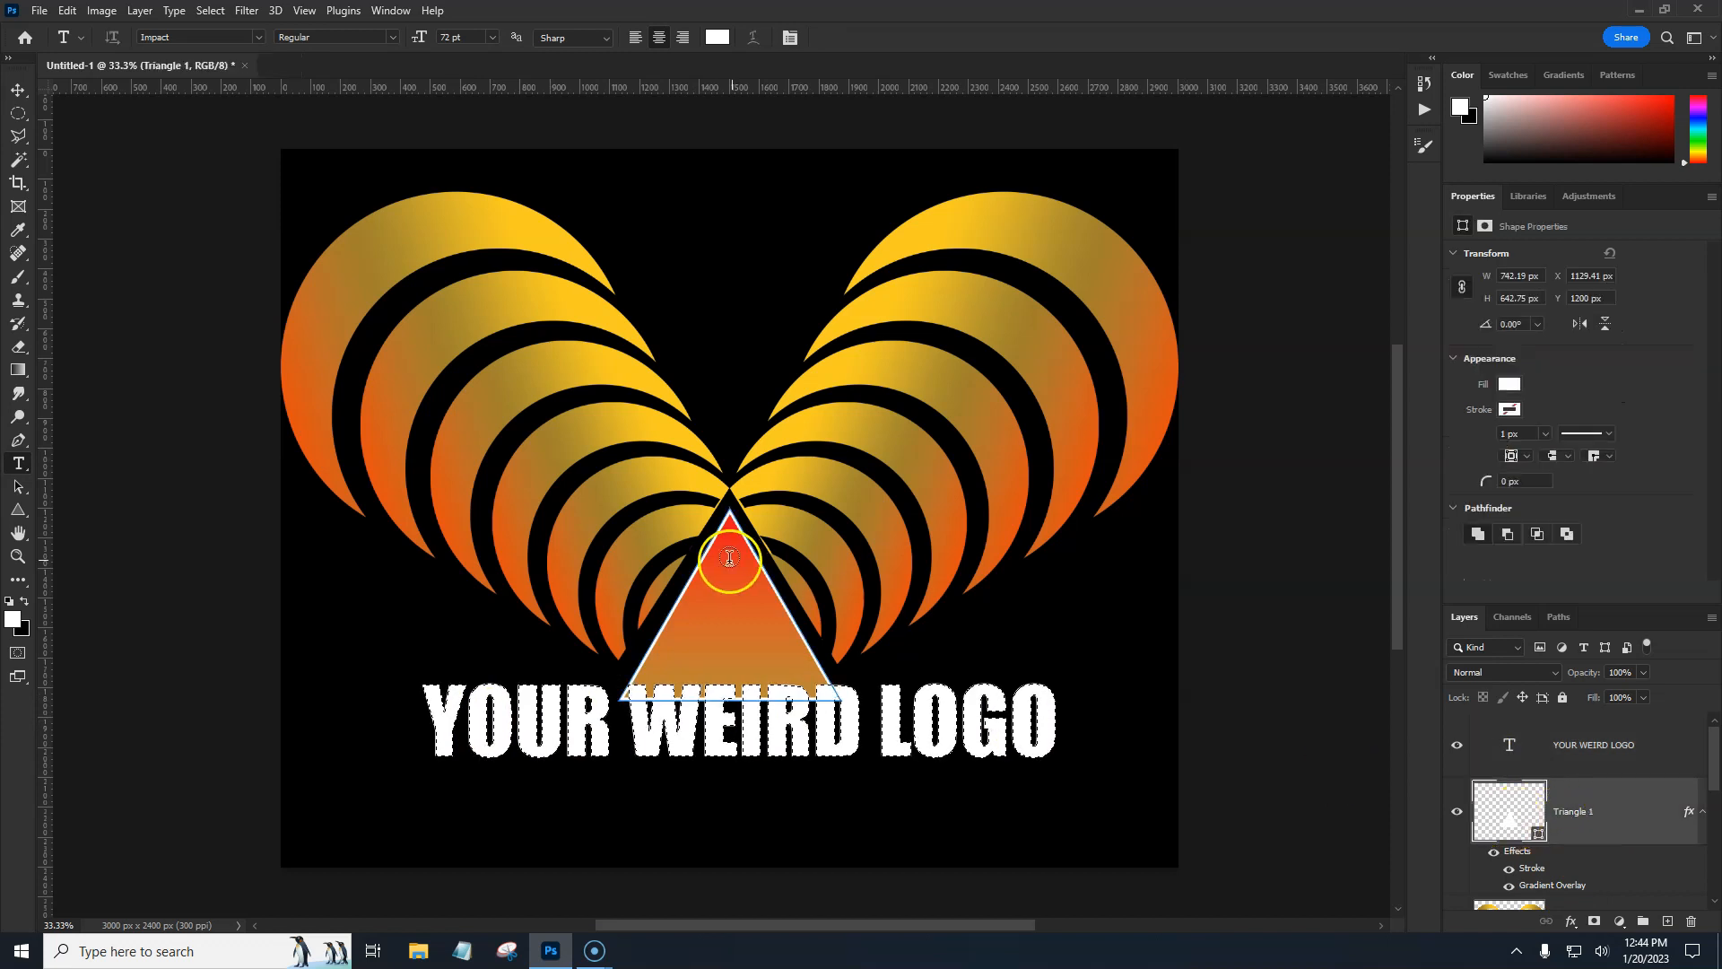
left_click(208, 11)
mouse_move(244, 283)
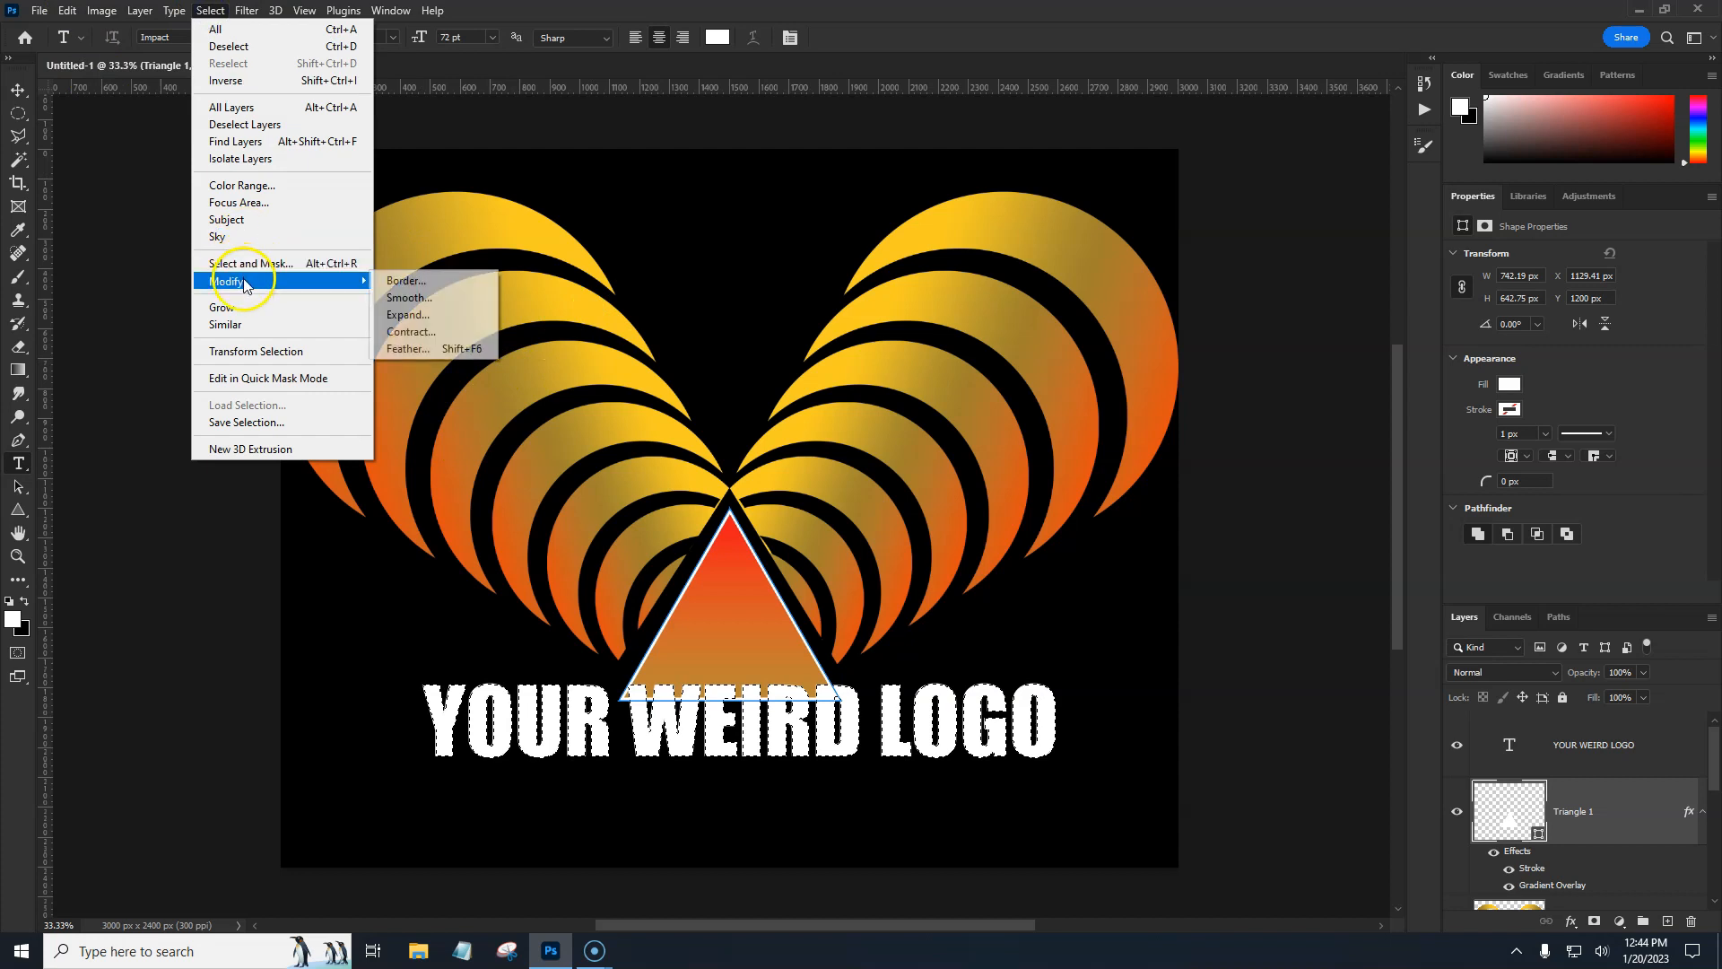
left_click(439, 315)
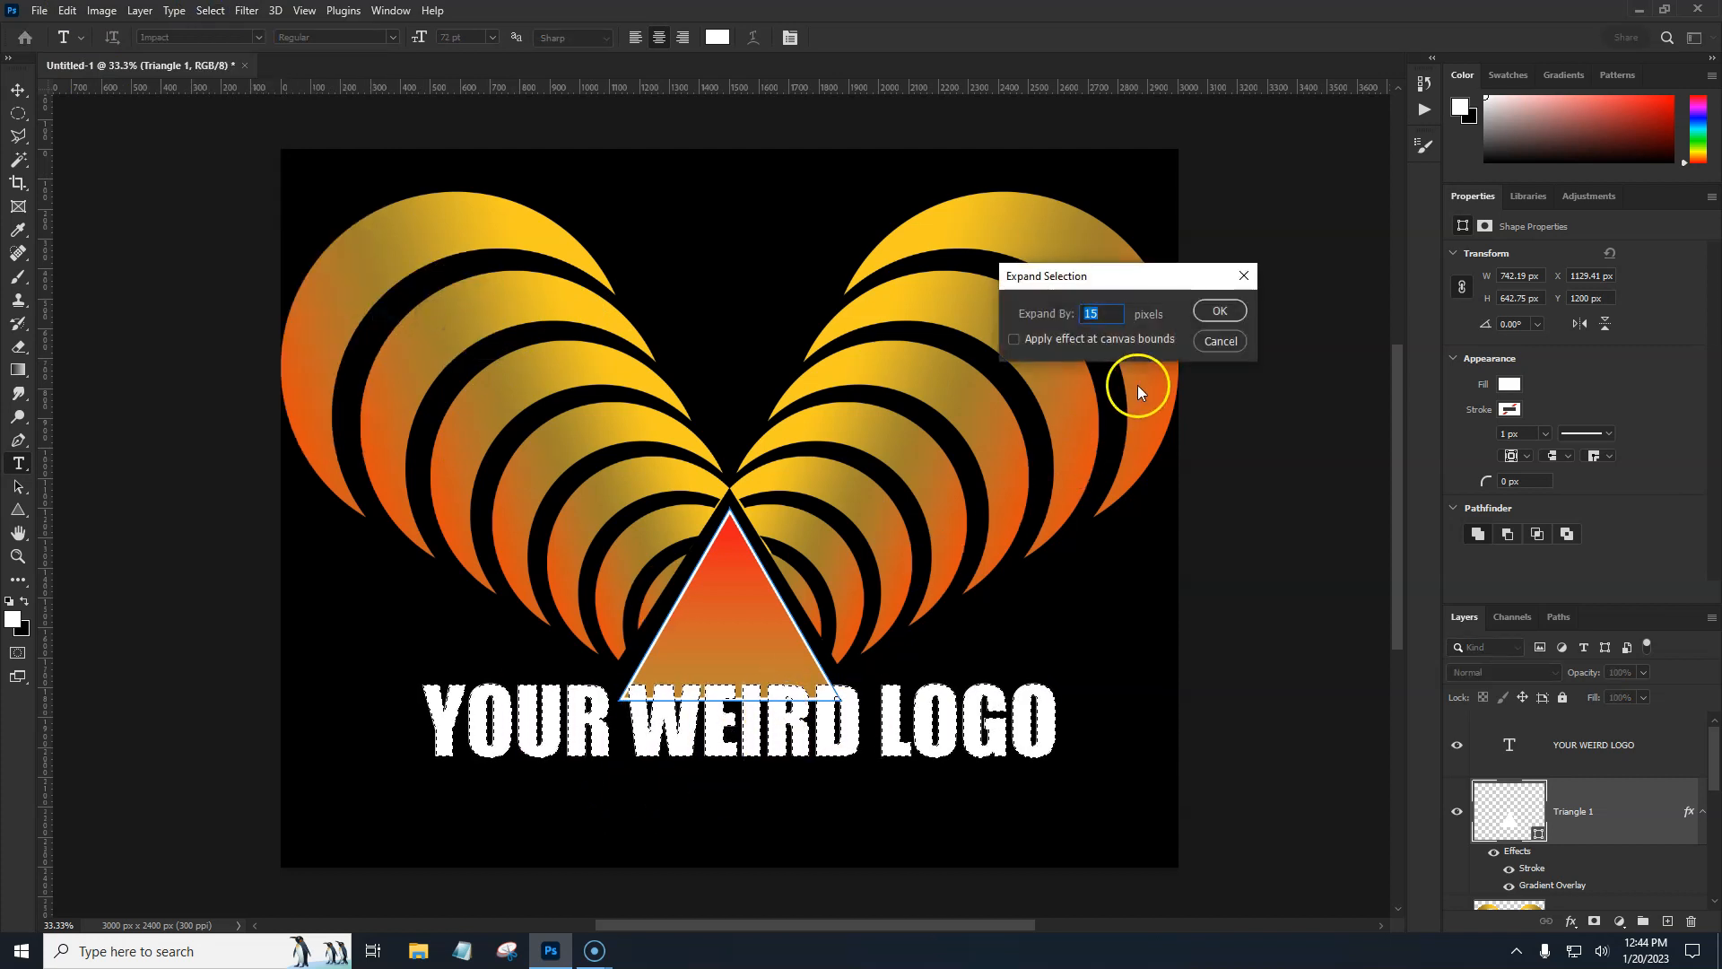
type("25")
key("Return")
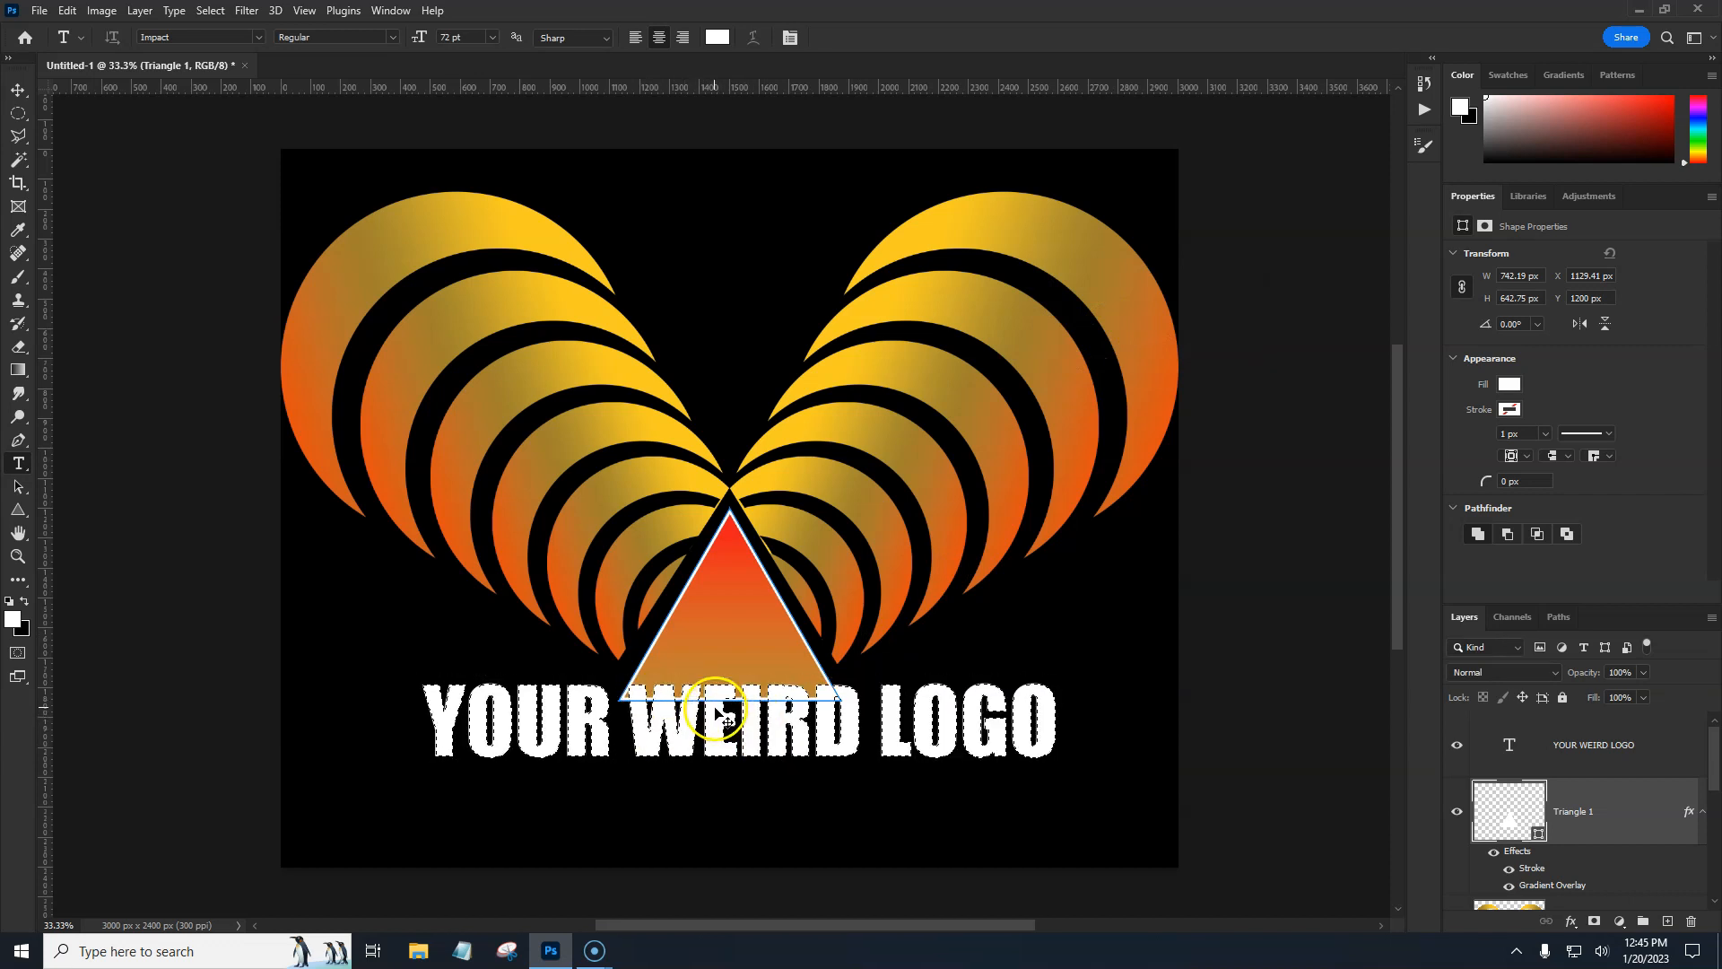
Expand the lettering selection by 25 px and hide that area of the triangle with a layer mask
left_click(209, 10)
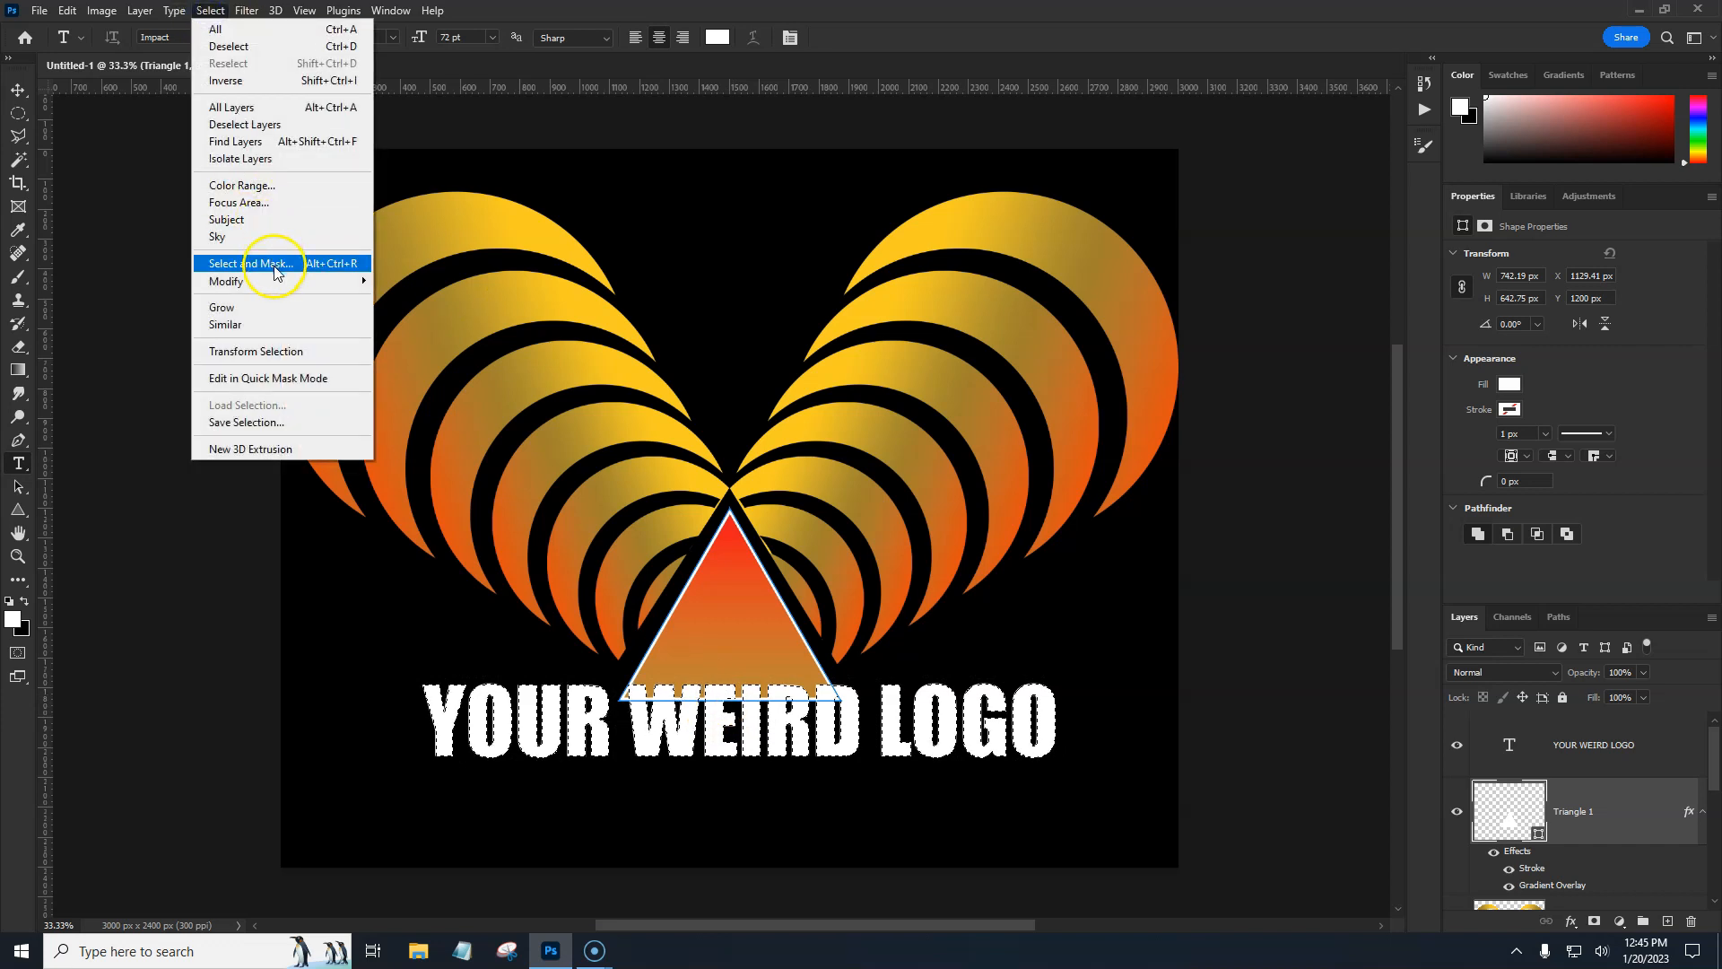
mouse_move(272, 278)
left_click(401, 314)
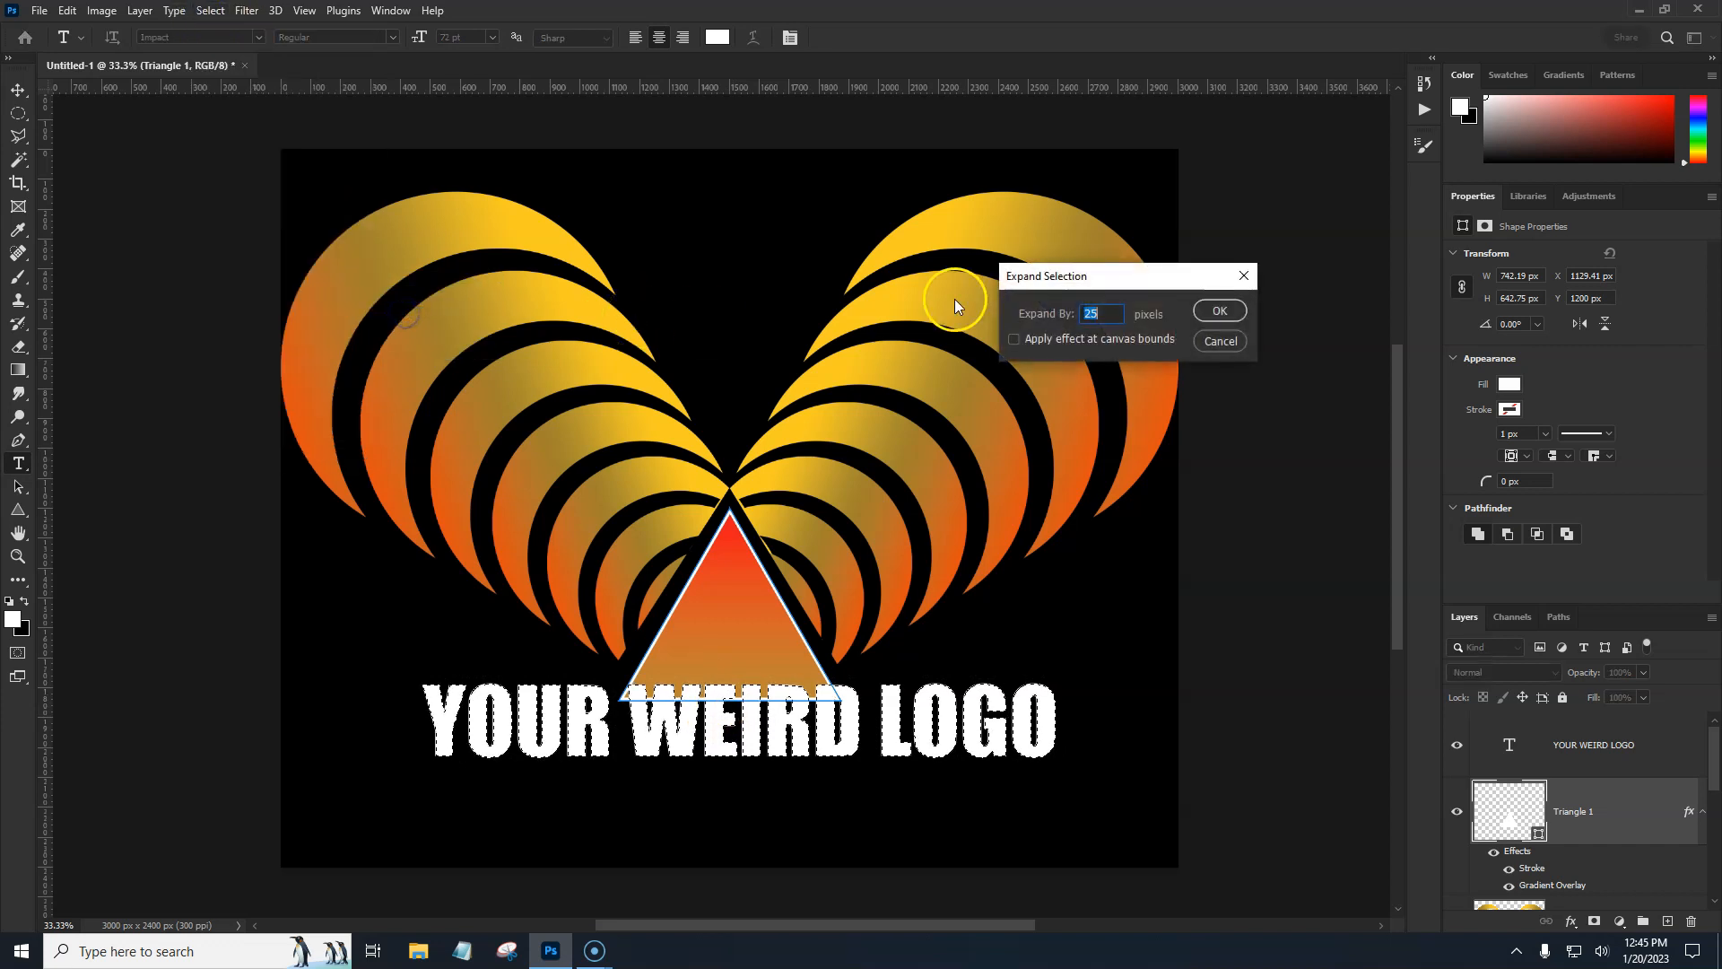
key("Return")
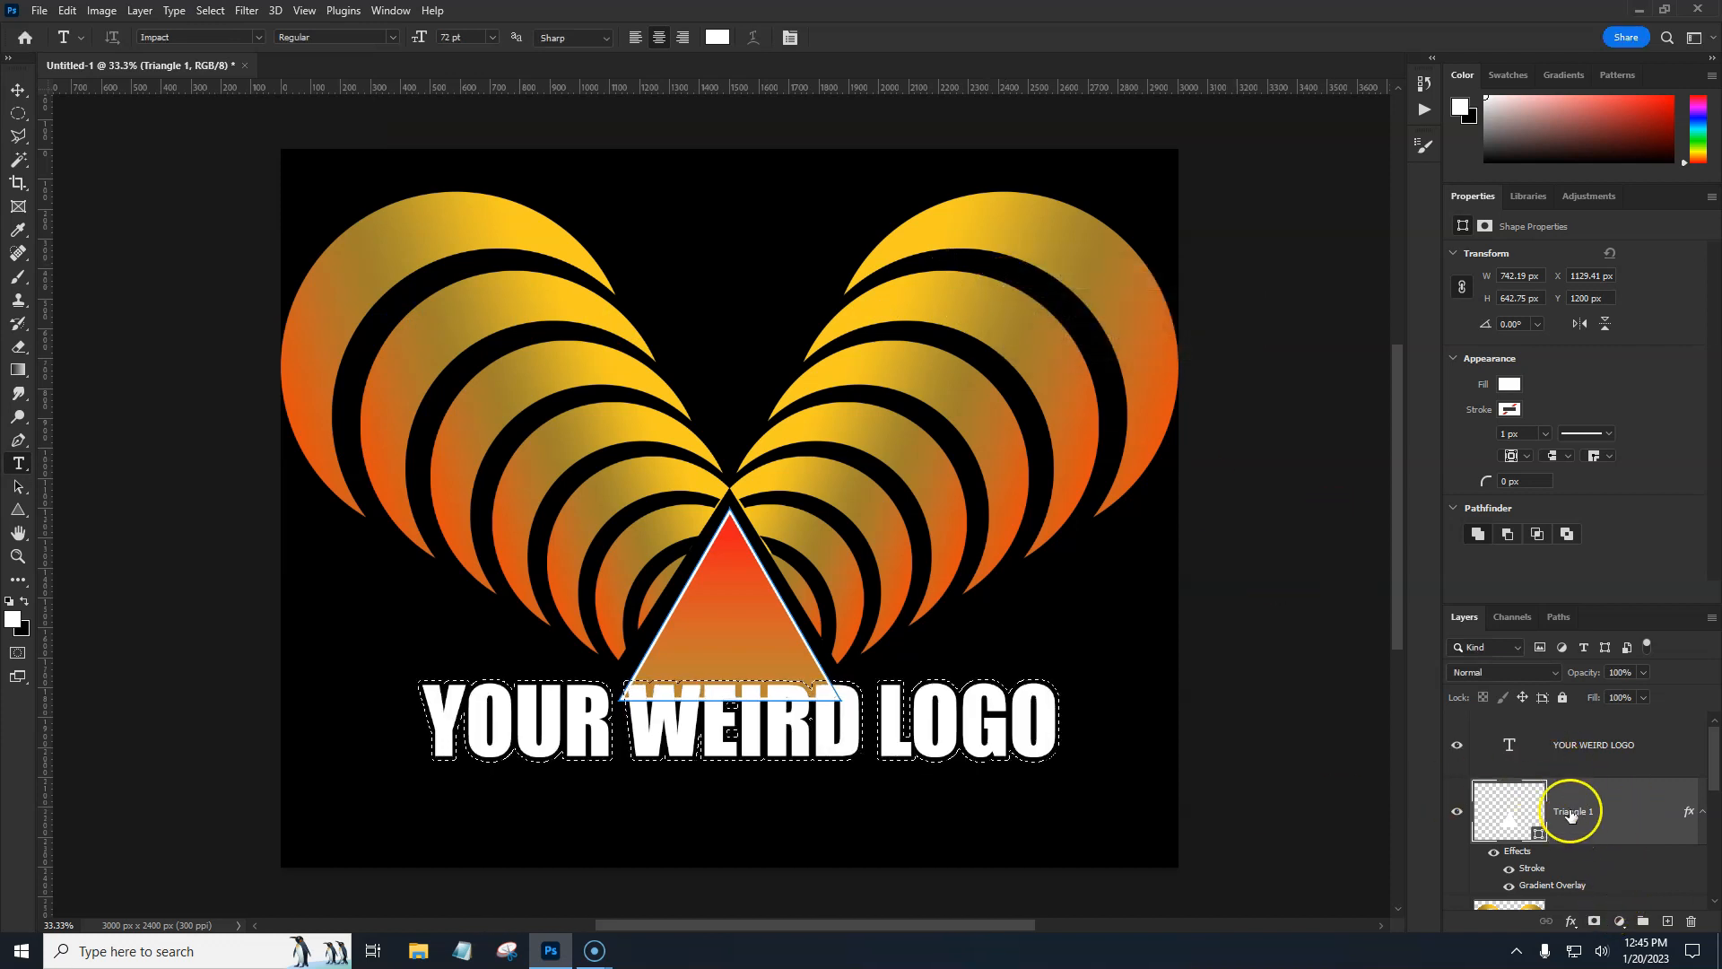
left_click(1593, 924)
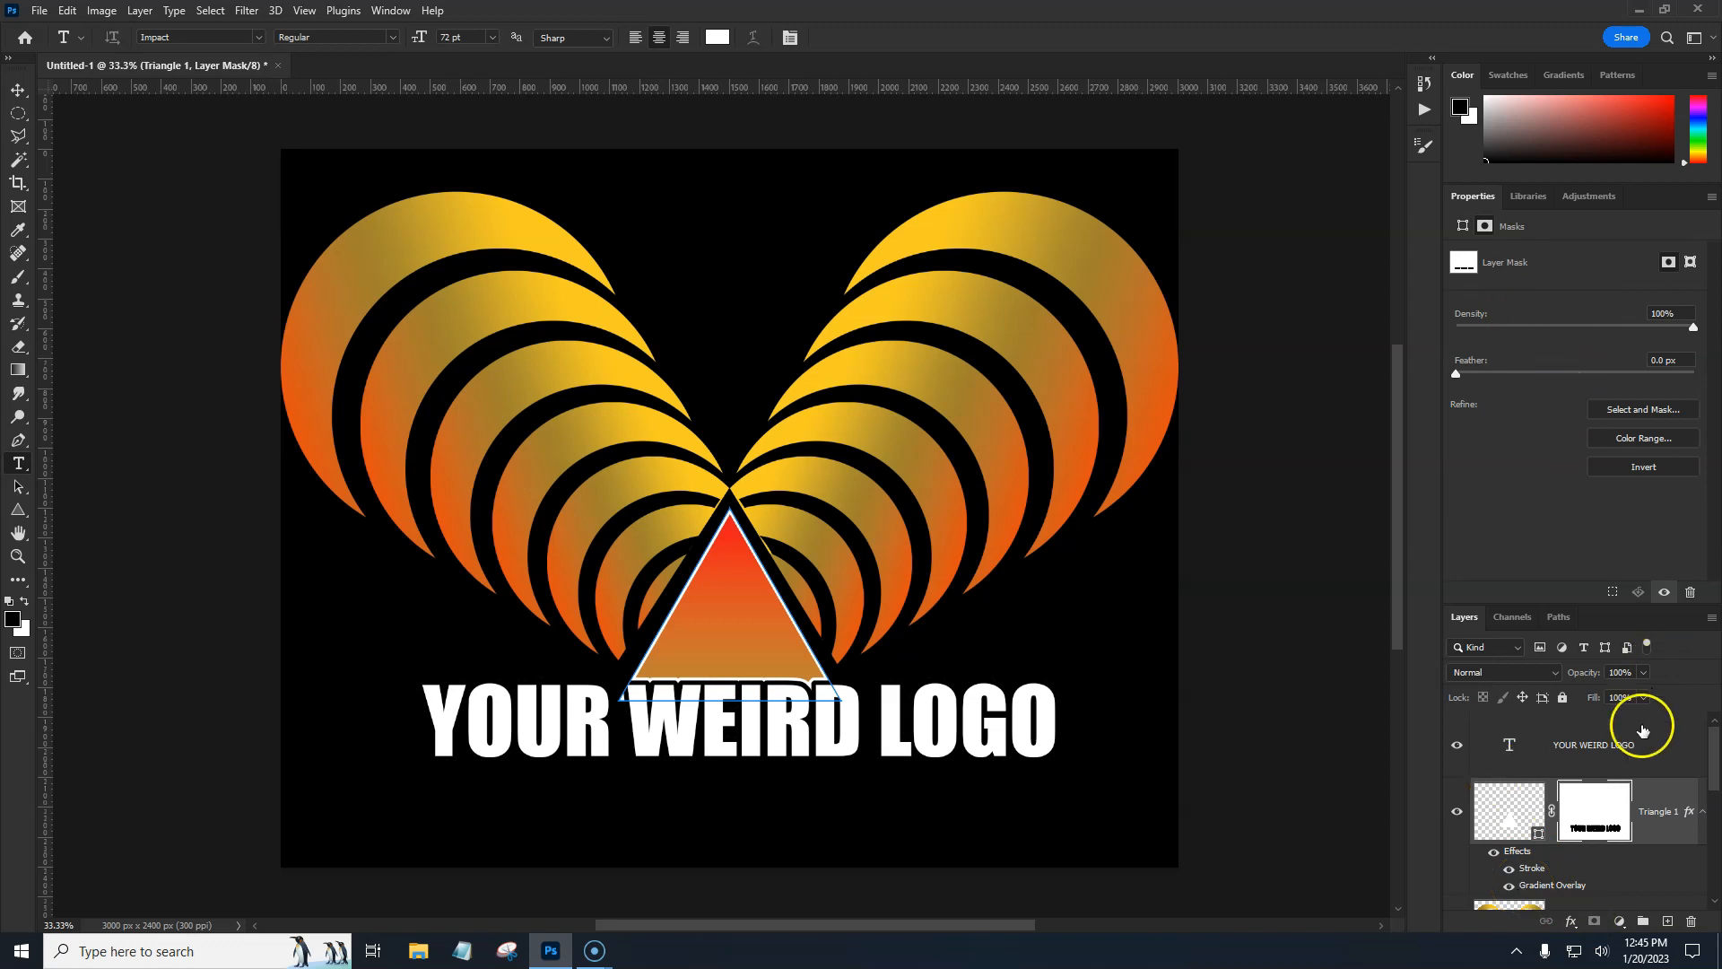
Hide the stray triangle corner fragment between "YOUR" and "WEIRD" by filling an elliptical selection with black on Triangle 1's layer mask
left_click(1605, 745)
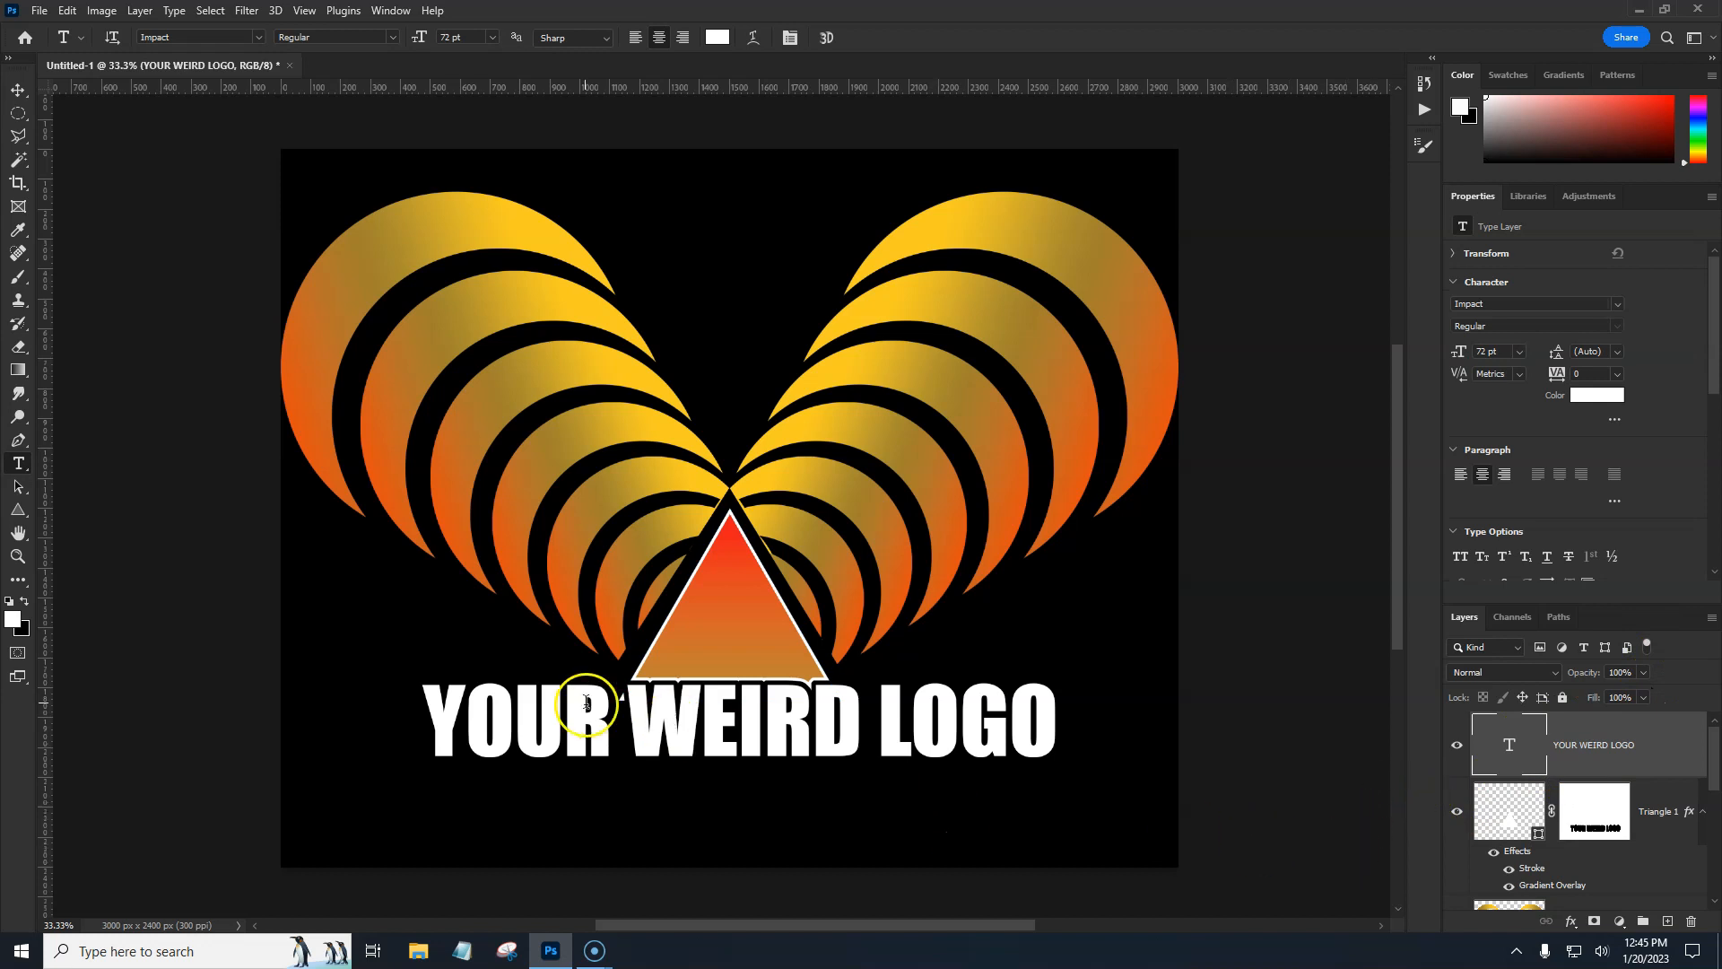
left_click(1595, 811)
key("ctrl+plus")
key("ctrl+plus")
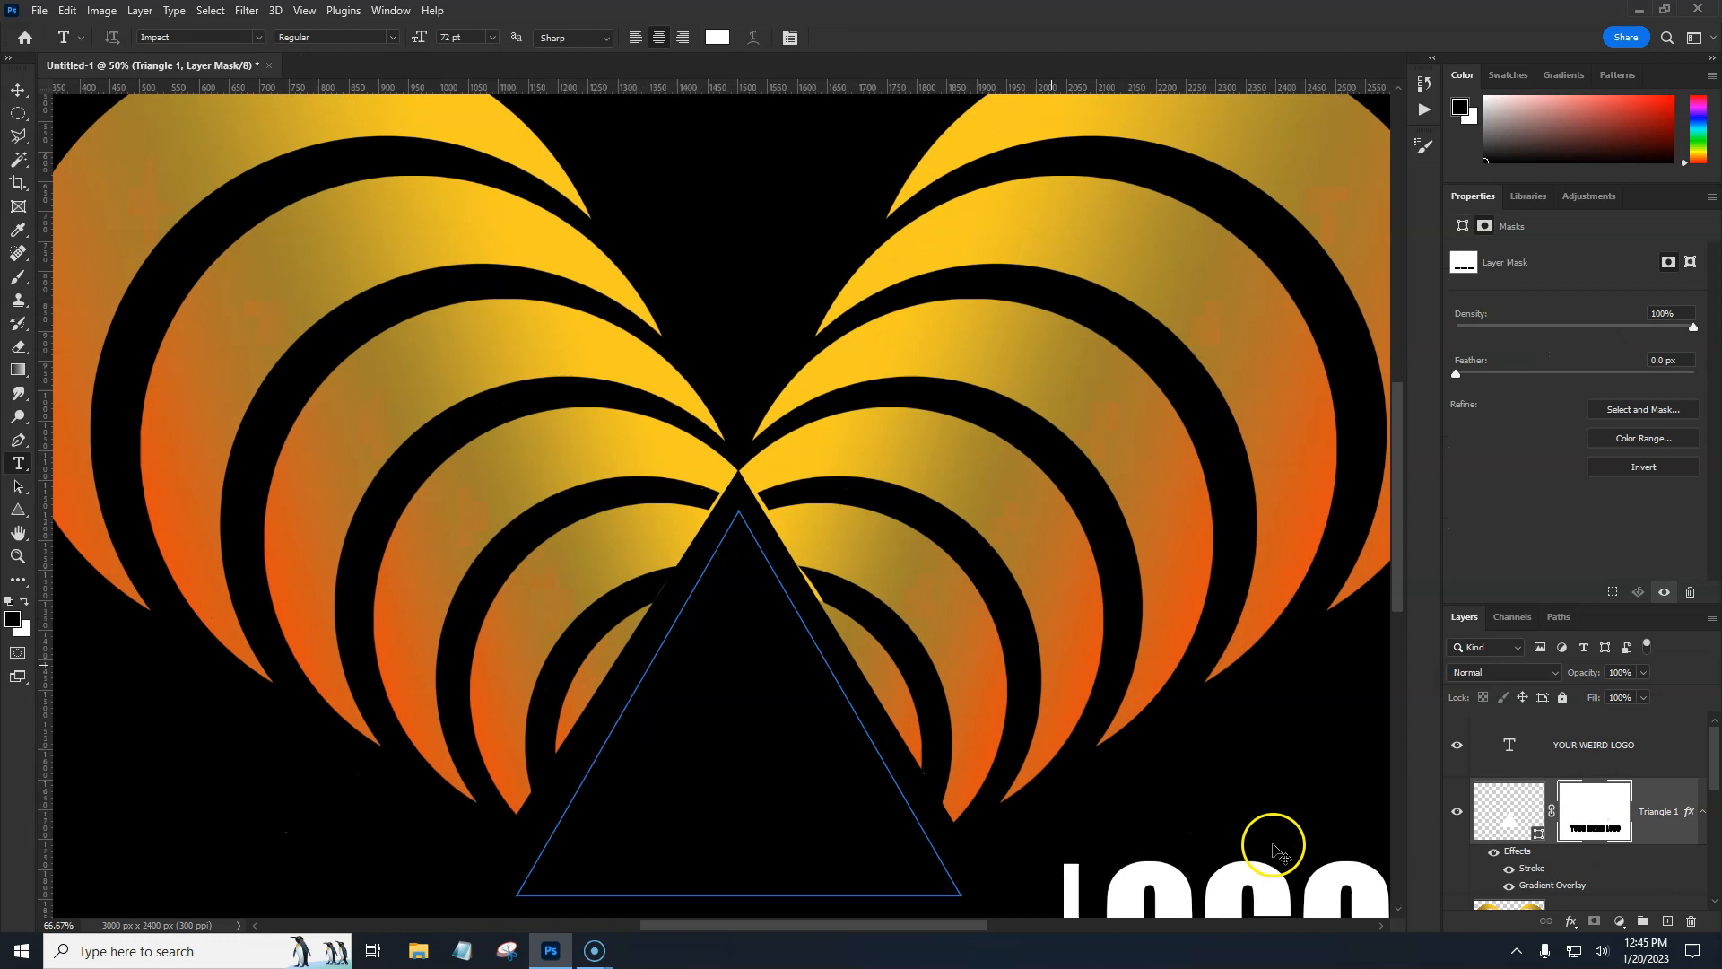
left_click_drag(770, 770, 897, 477)
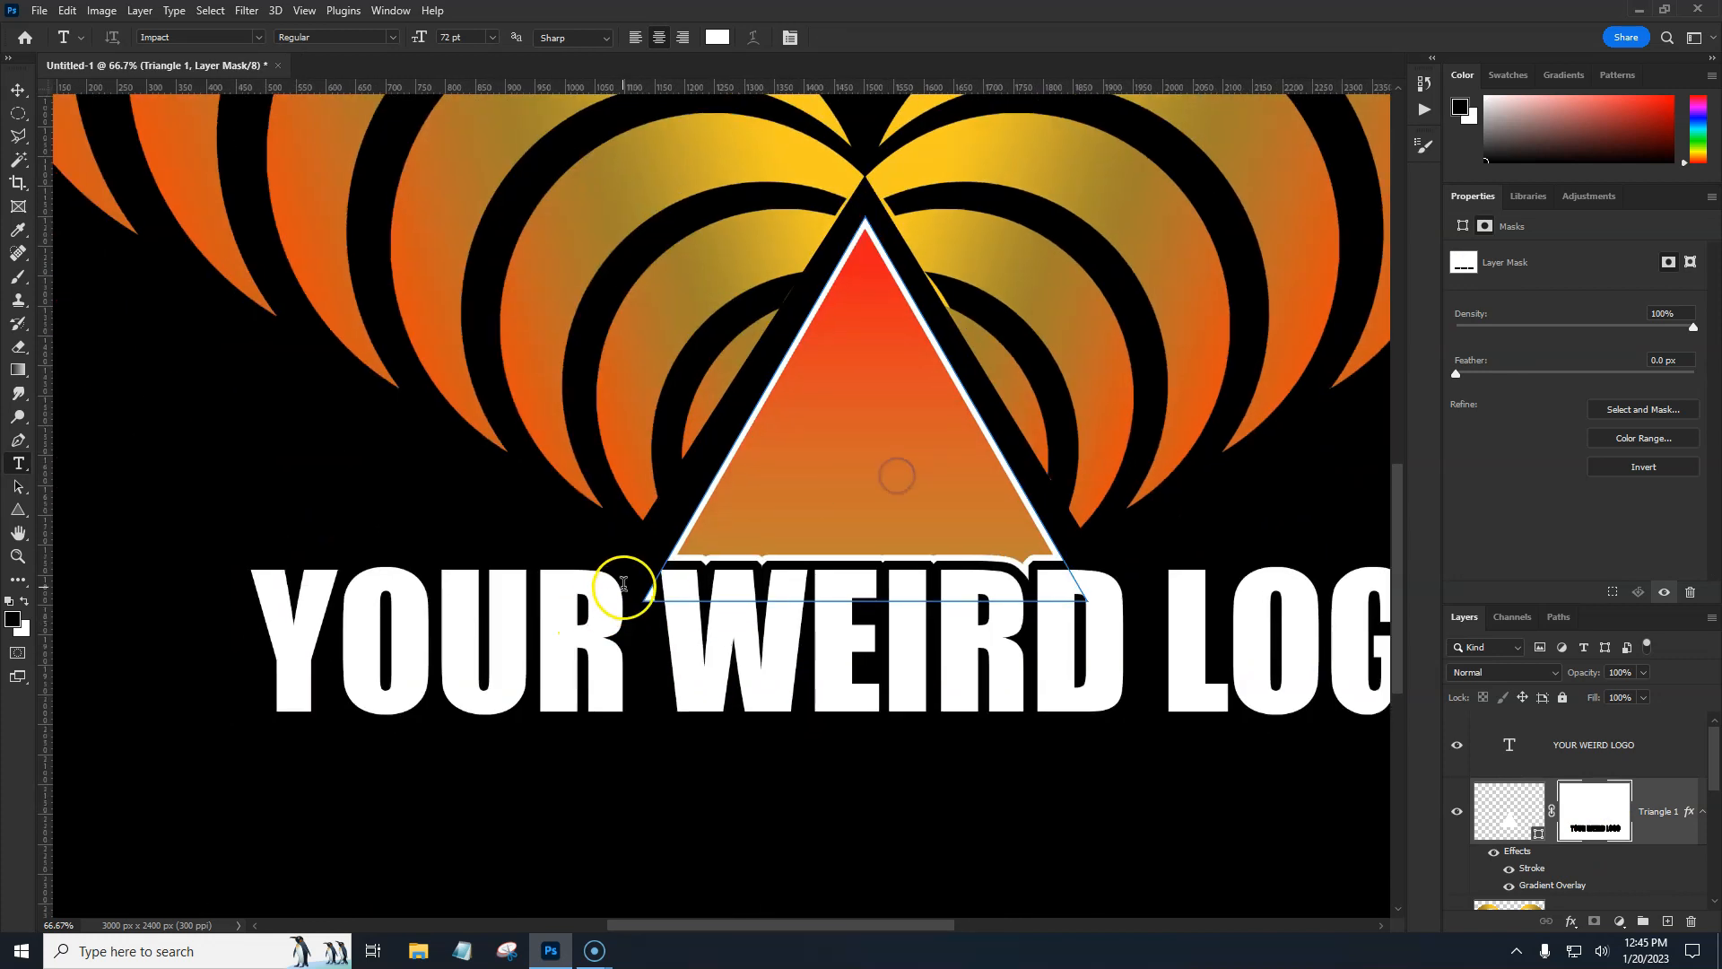
left_click(17, 117)
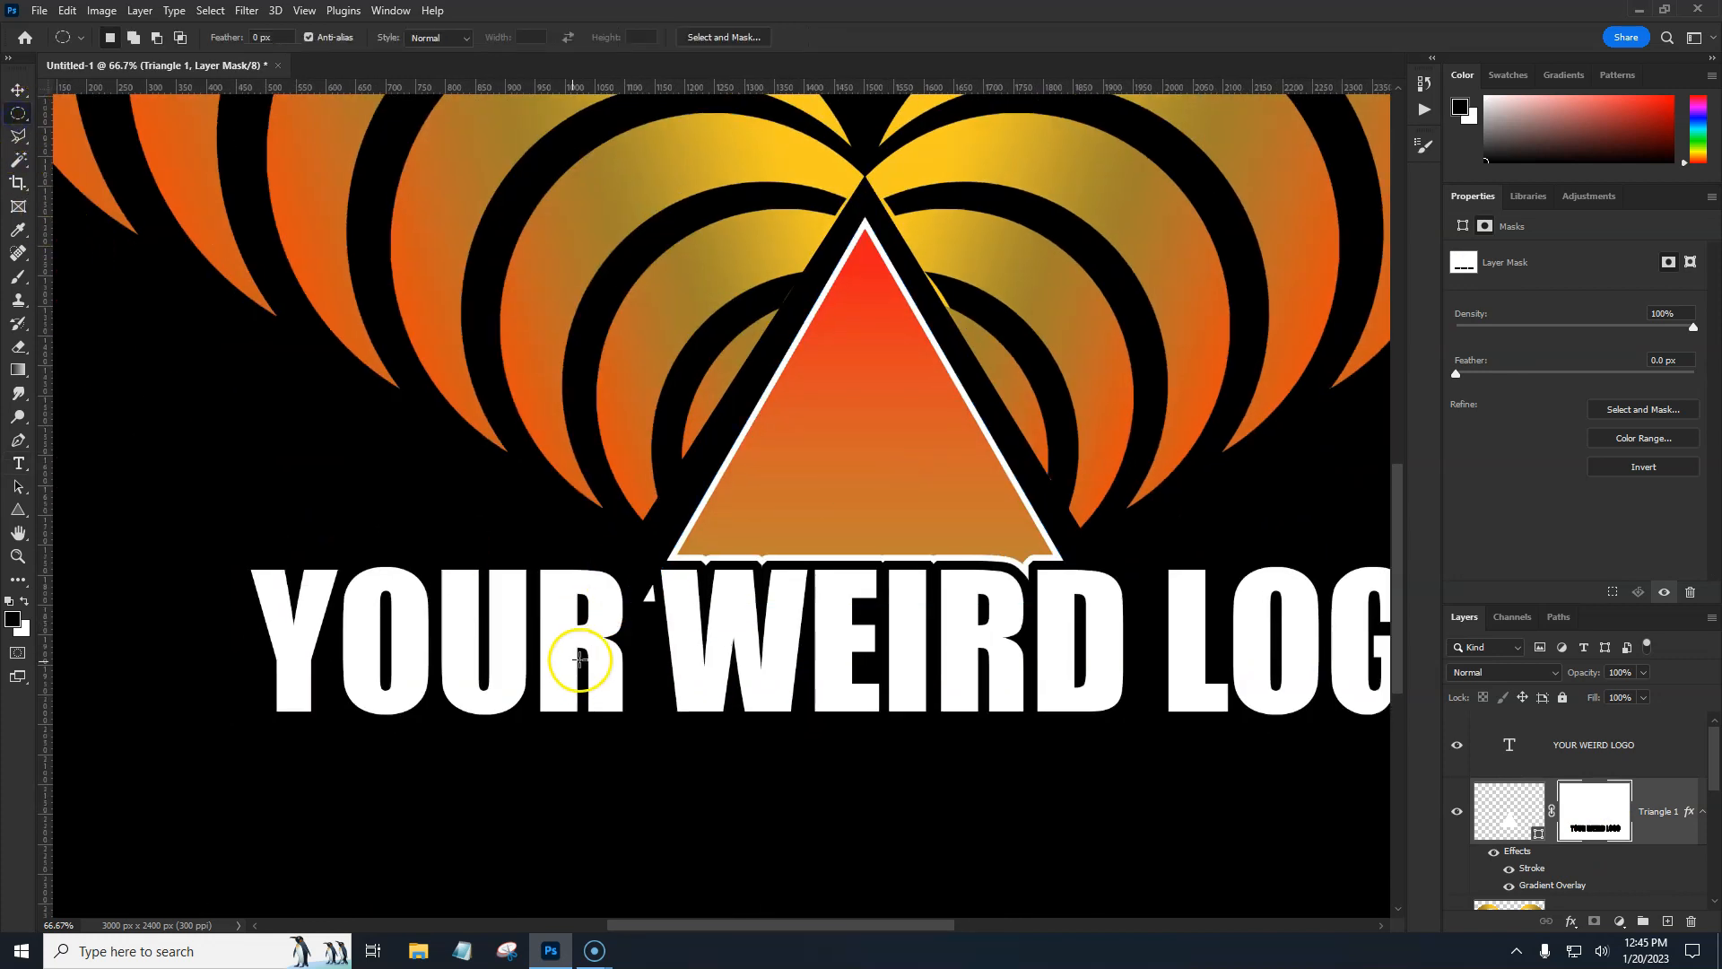
left_click_drag(628, 576, 691, 632)
key("ctrl+minus")
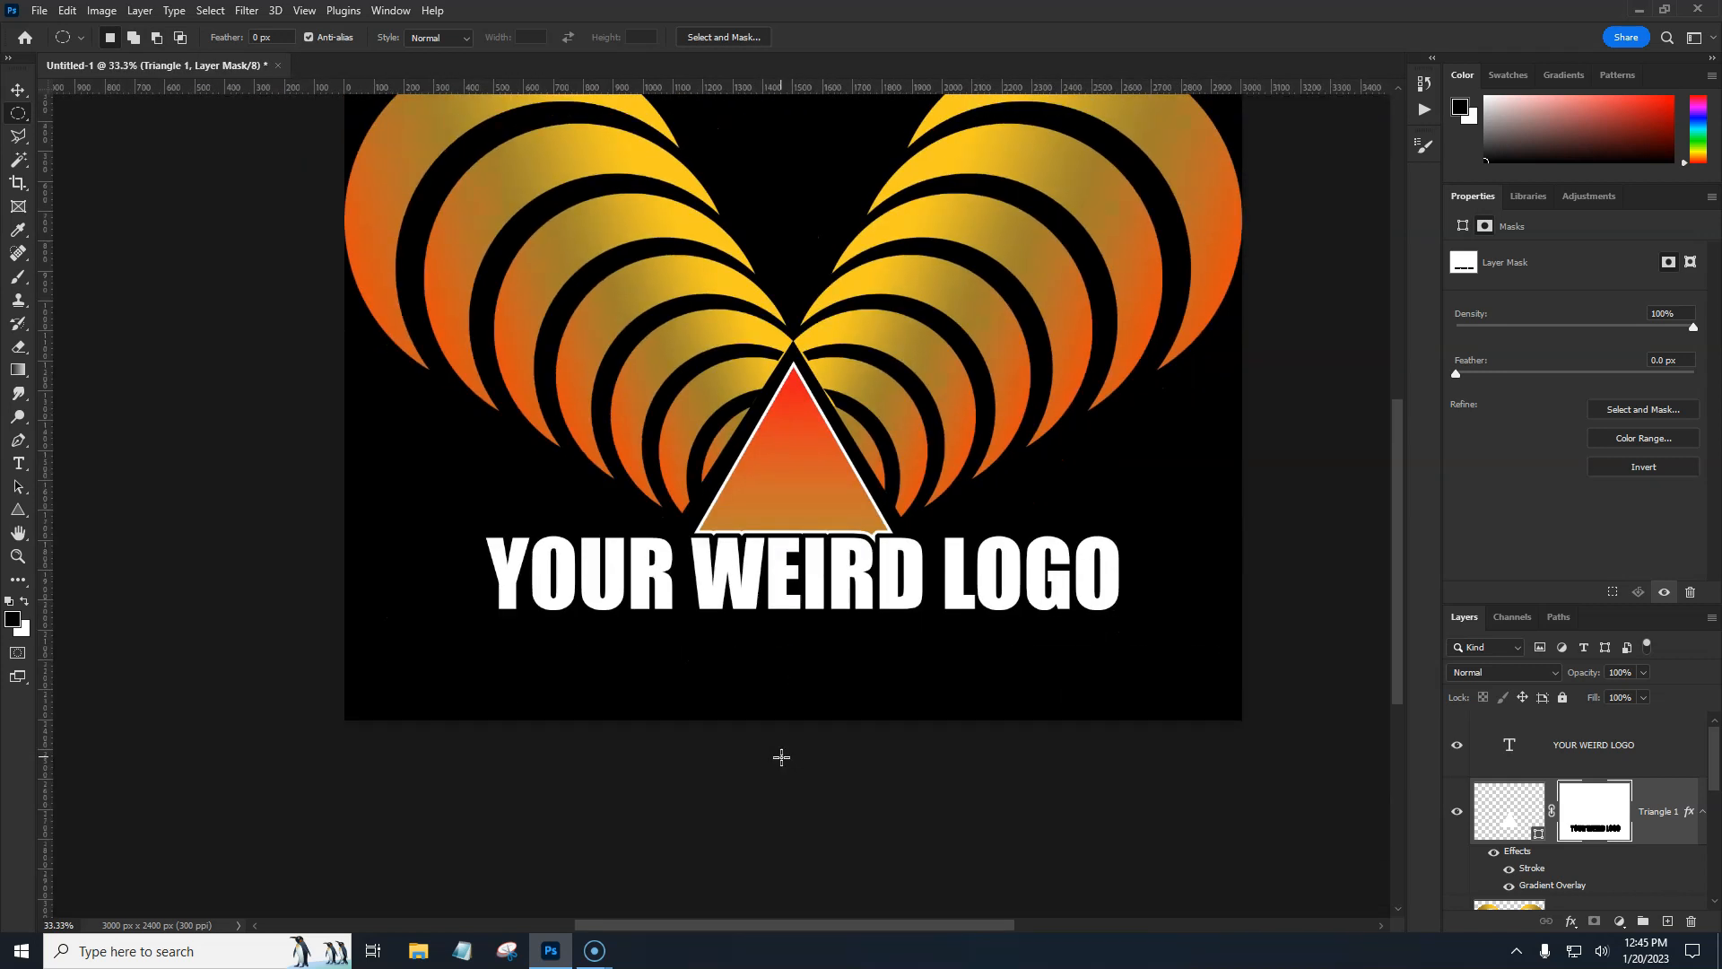
left_click_drag(777, 661, 688, 738)
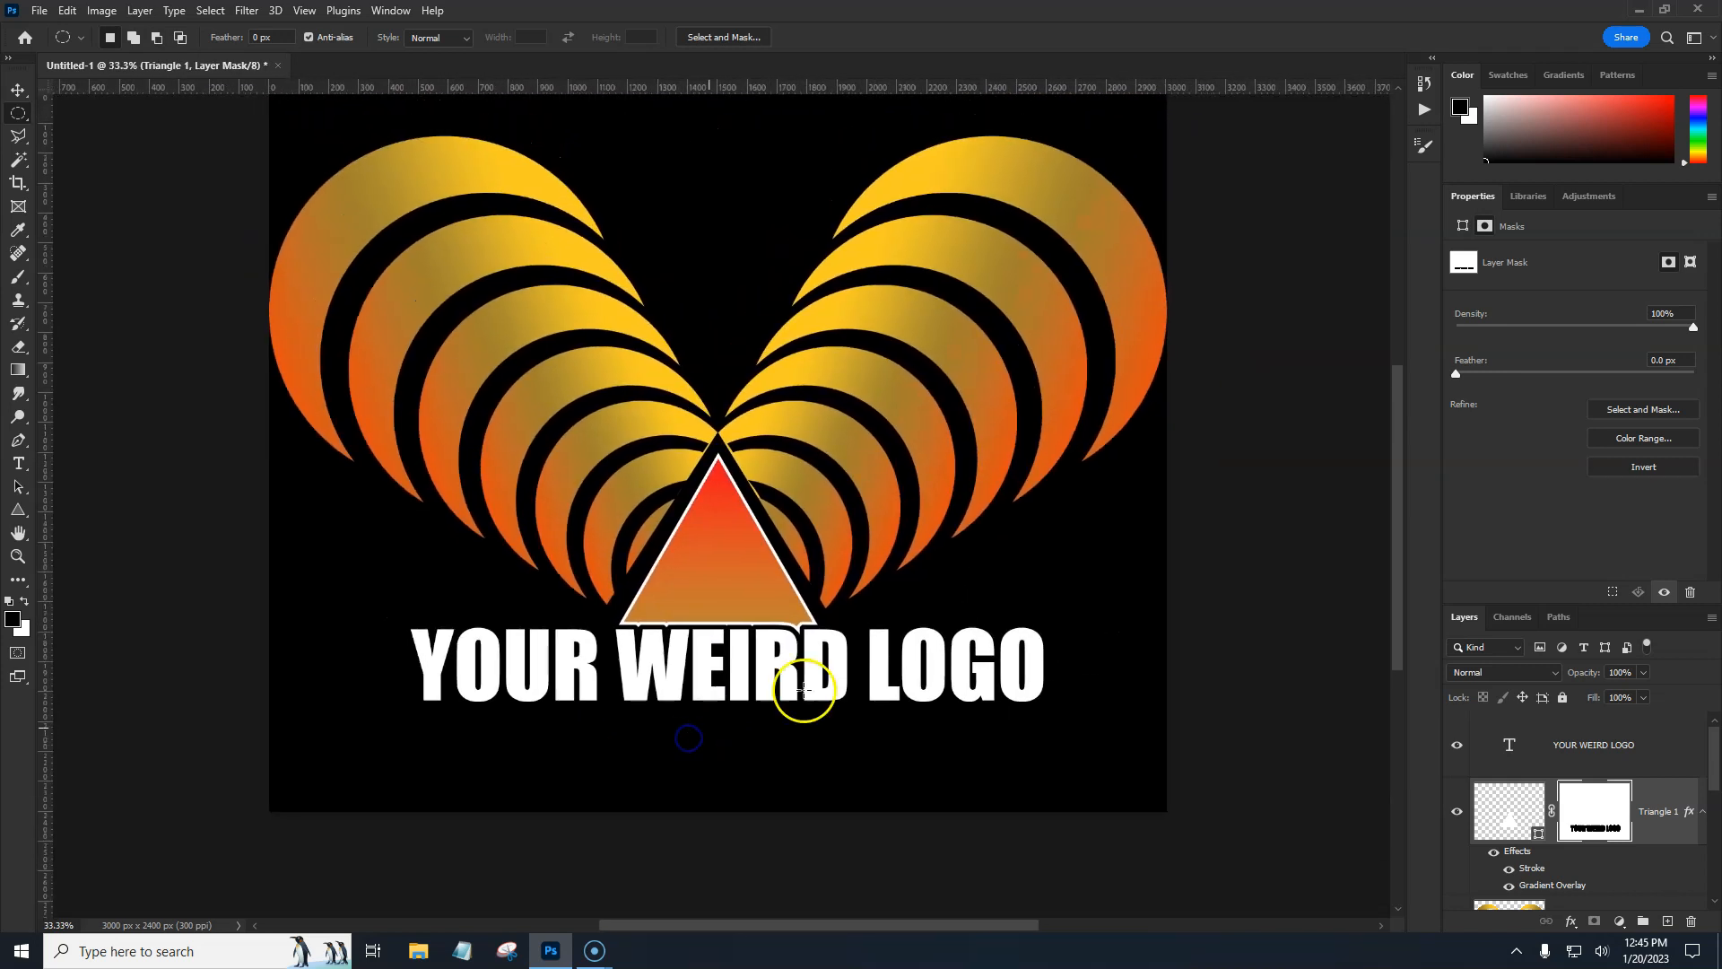
Copy the layer style from Triangle 1 and paste it onto the "YOUR WEIRD LOGO" text layer
left_click(1454, 844)
left_click(1561, 746)
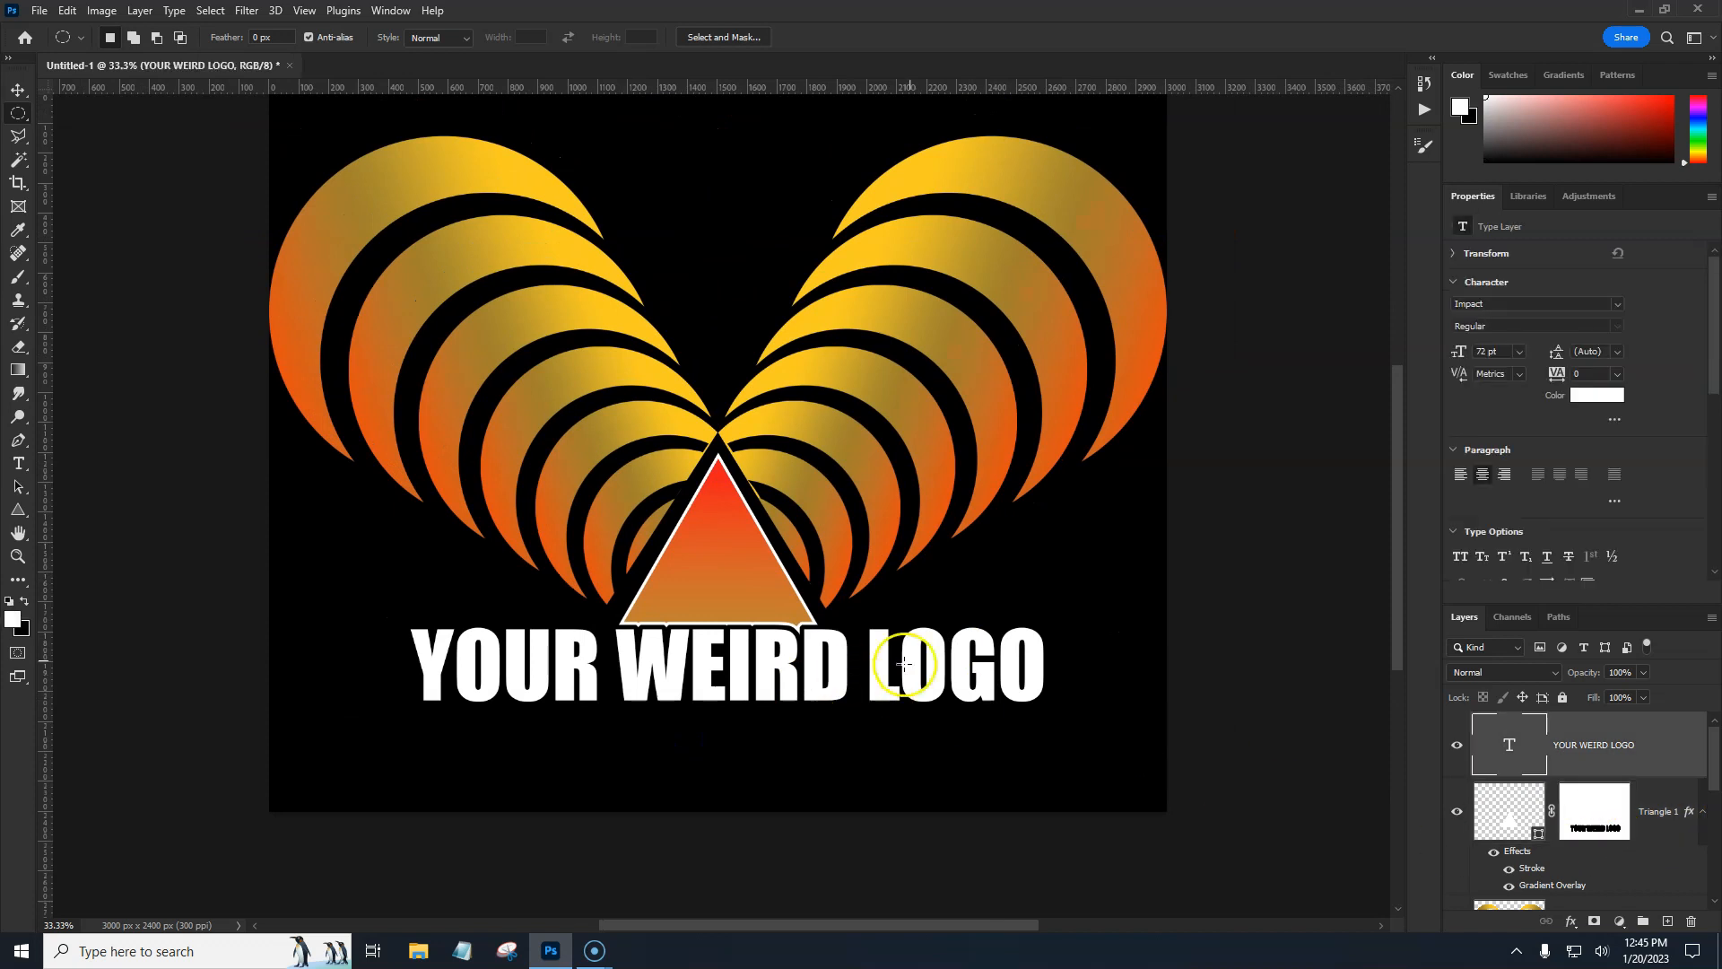
right_click(1693, 815)
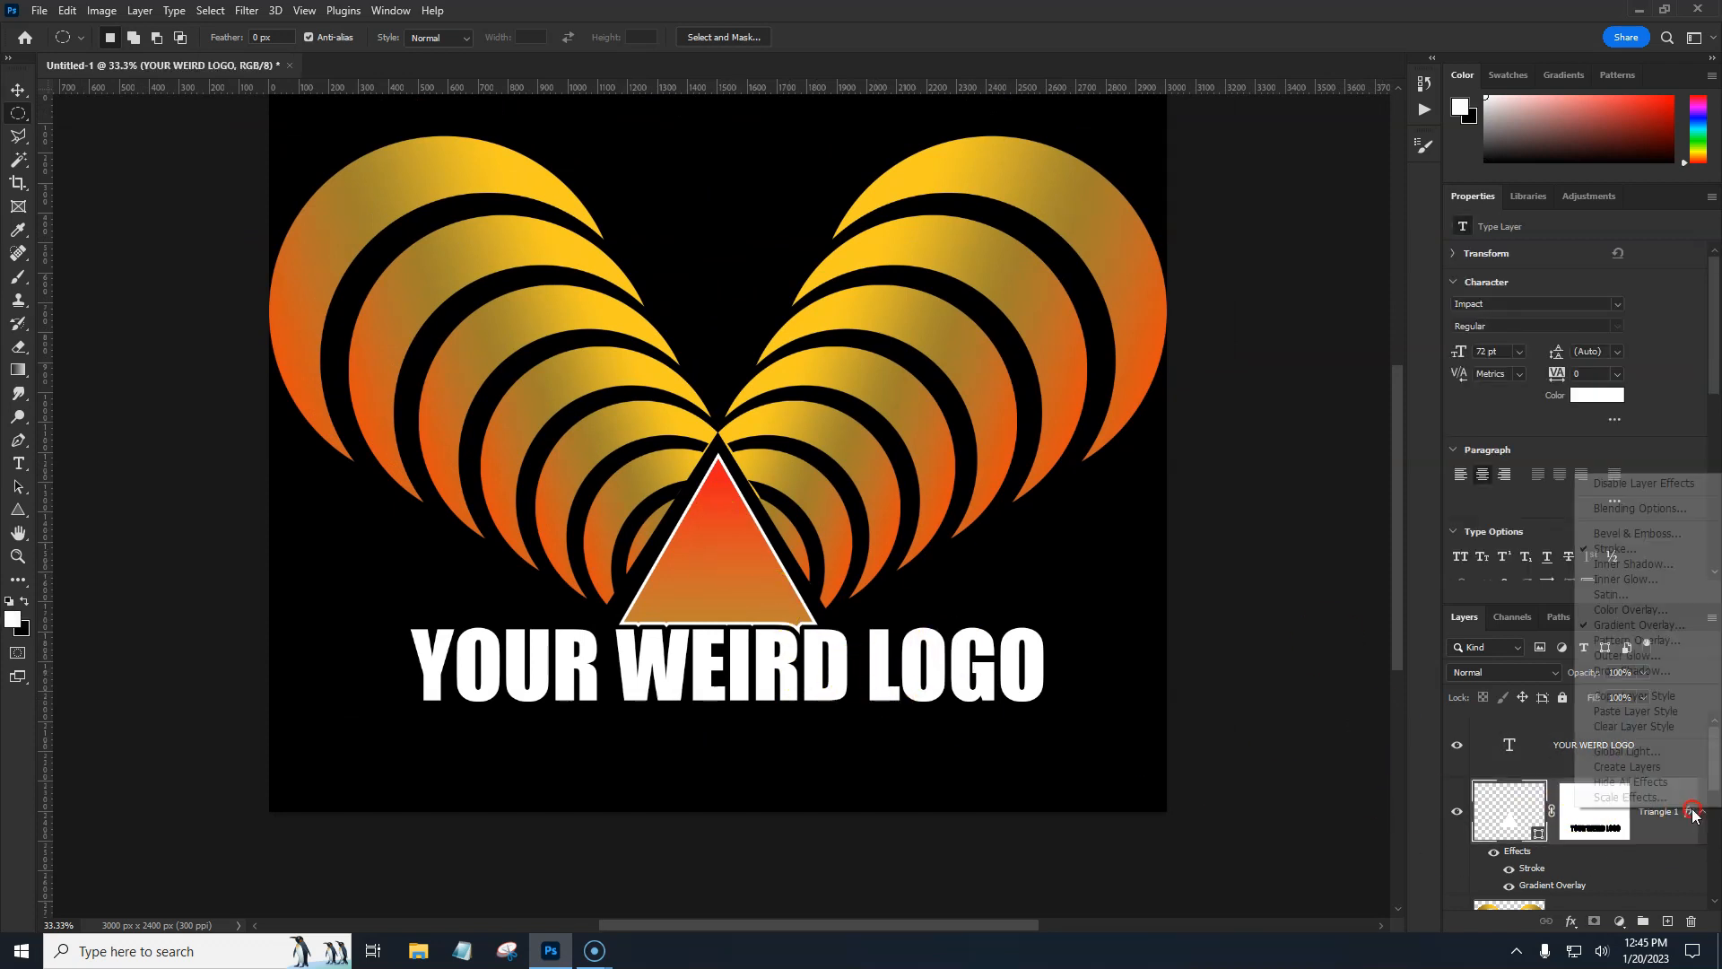
left_click(1638, 696)
right_click(1656, 747)
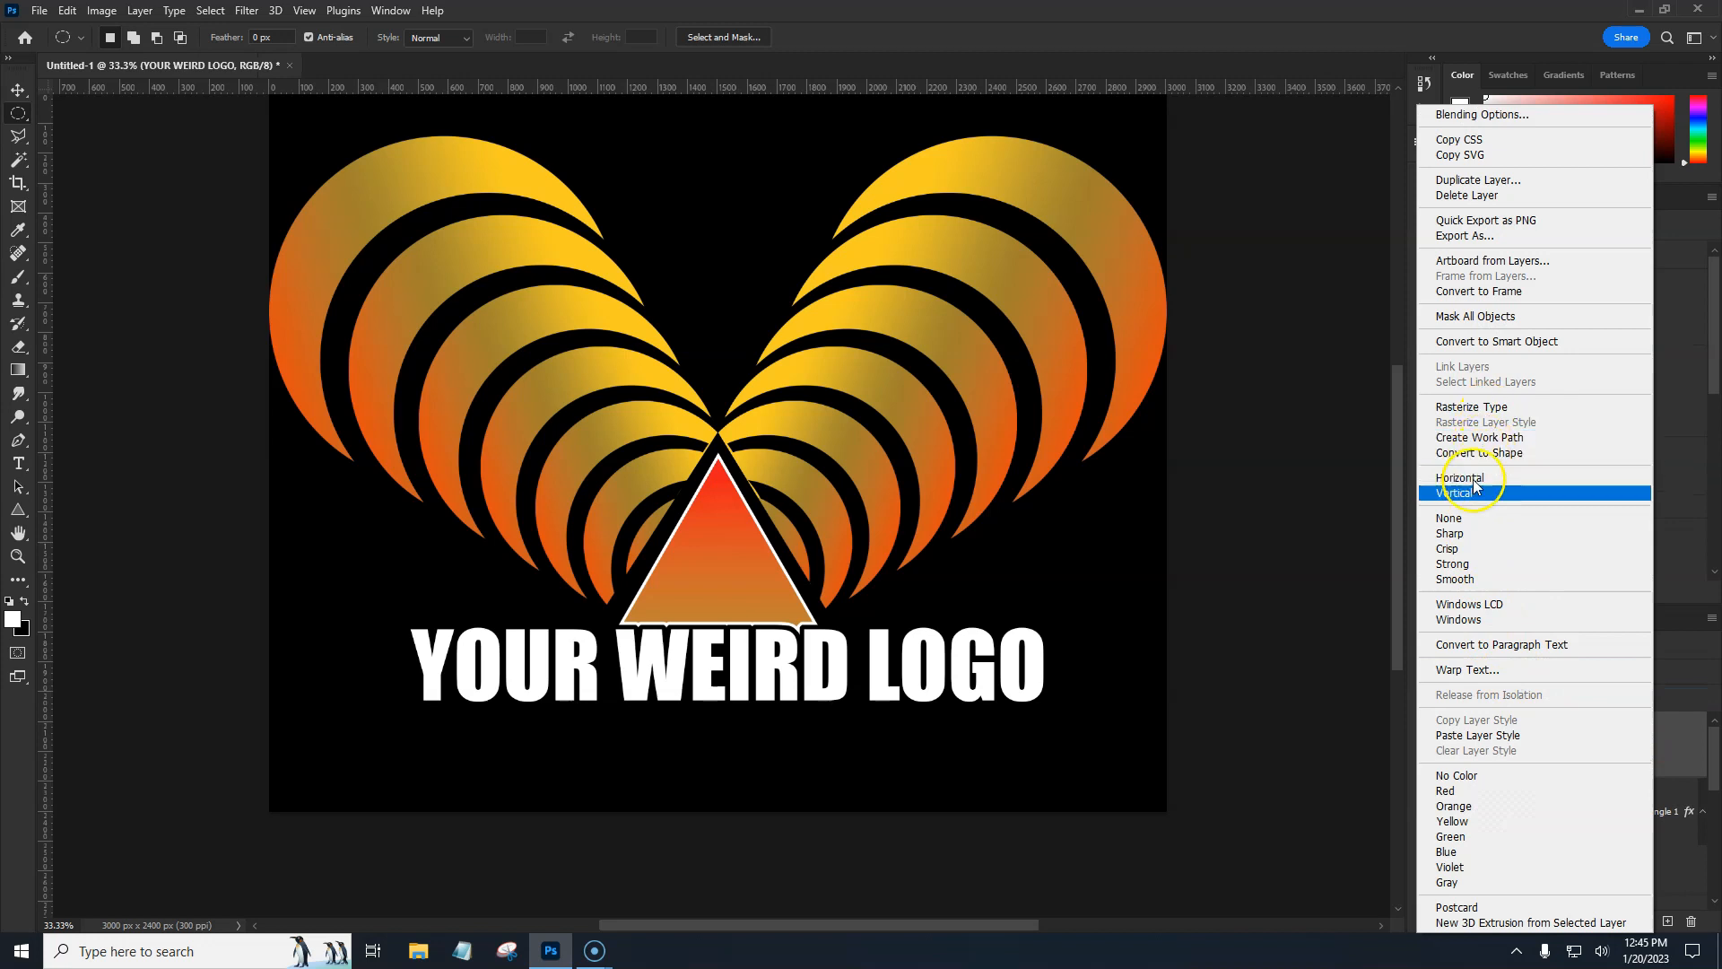
left_click(1471, 735)
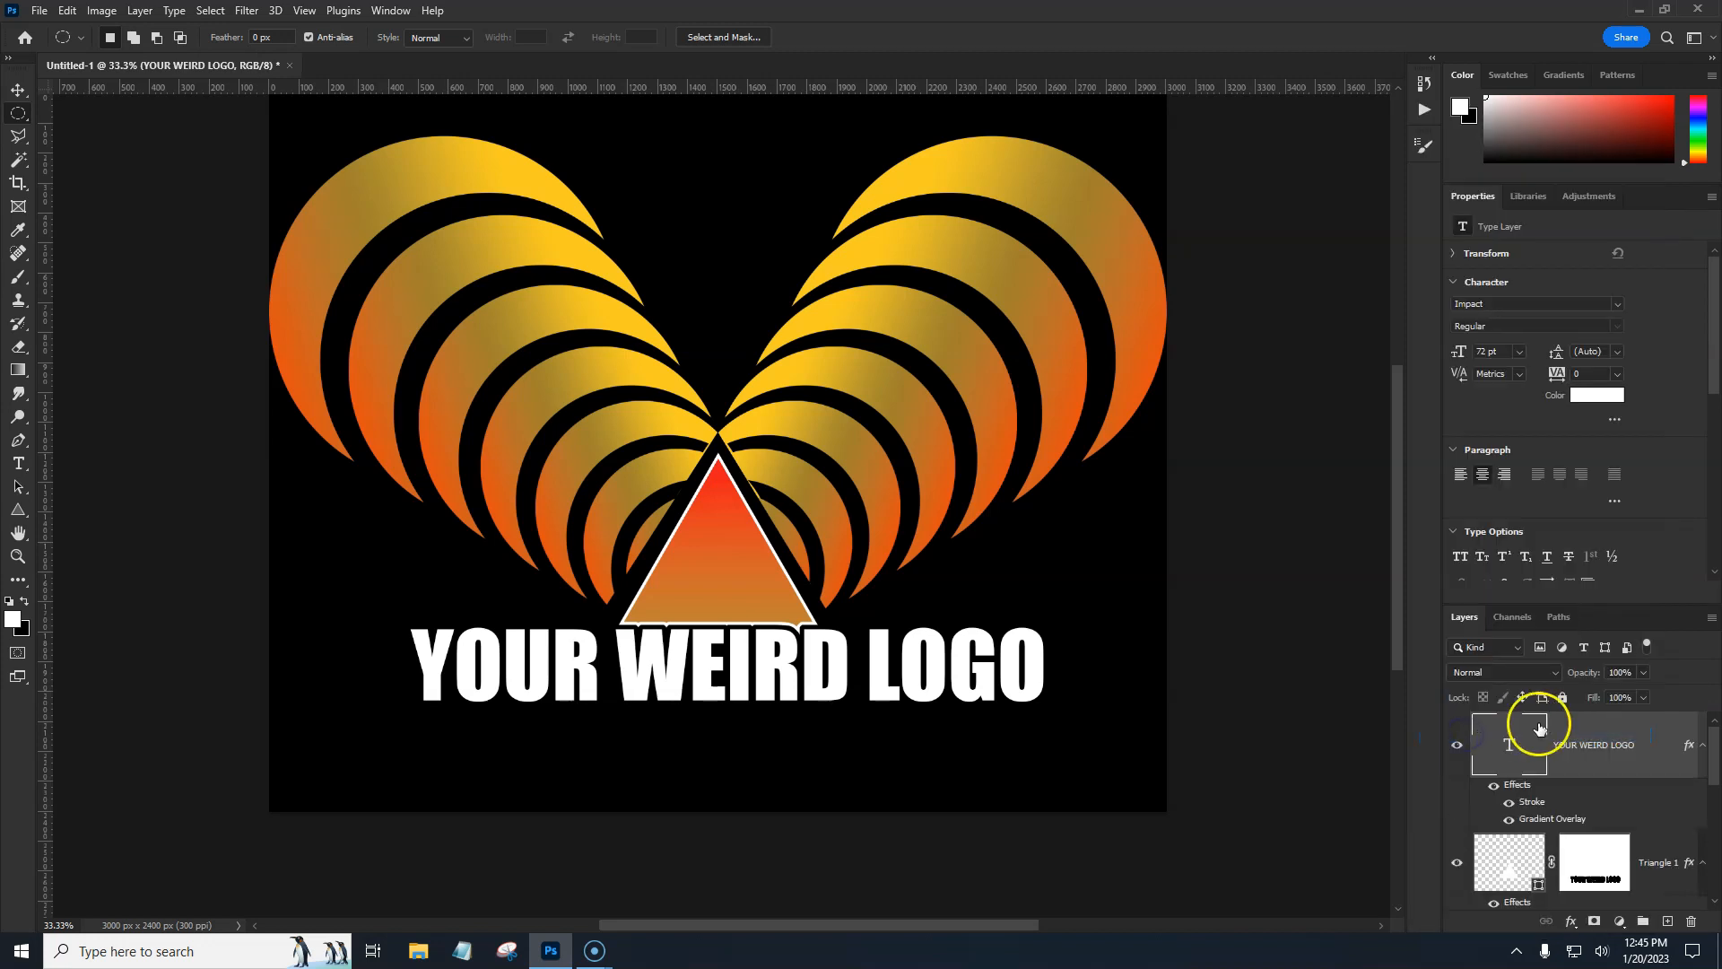
Compare the lettering with and without its Stroke effect, and set the stroke size to 4 px
left_click(1511, 804)
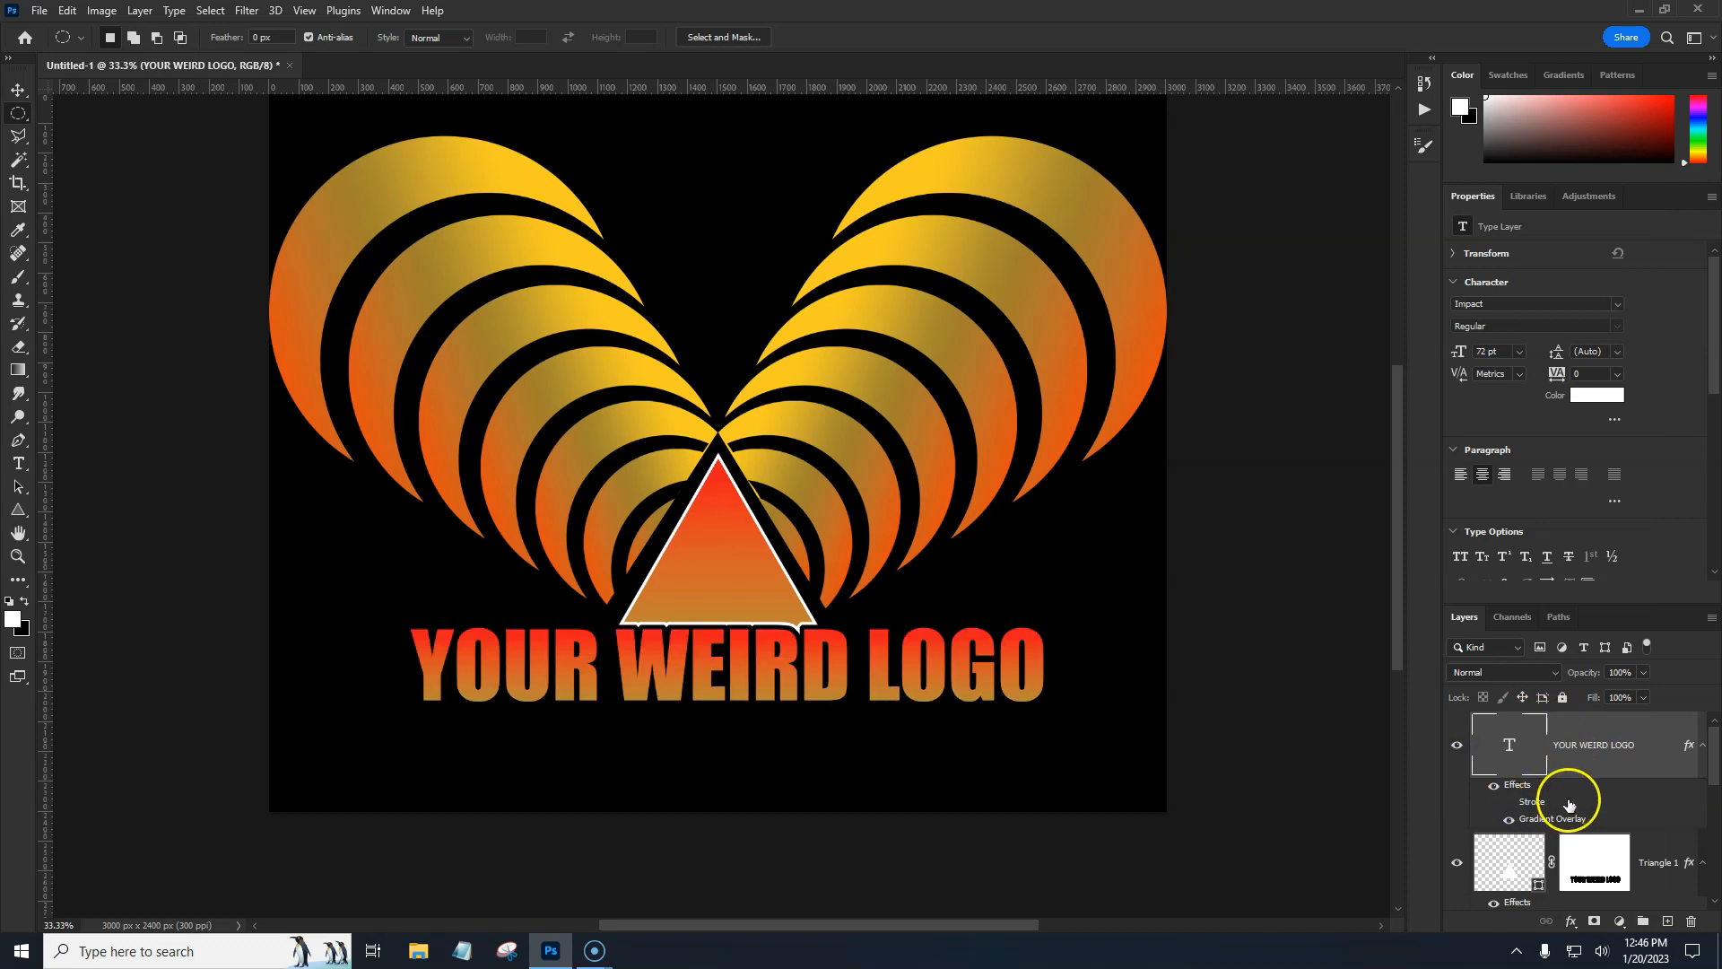
left_click(1510, 803)
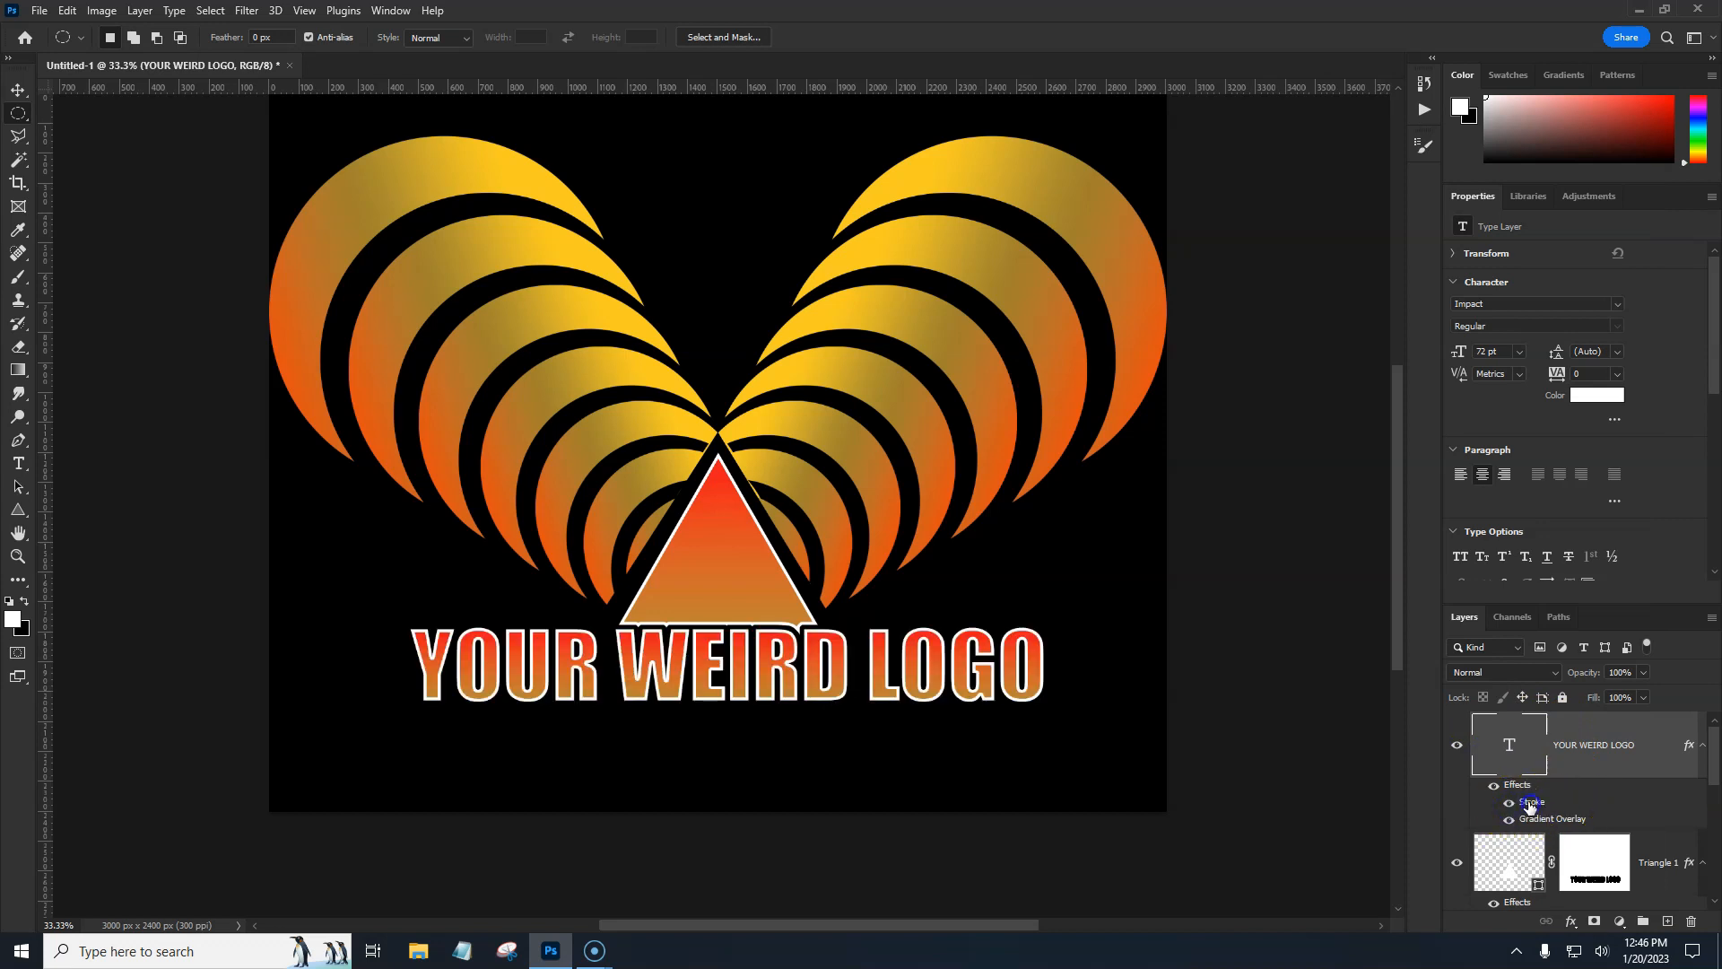
double_click(1530, 803)
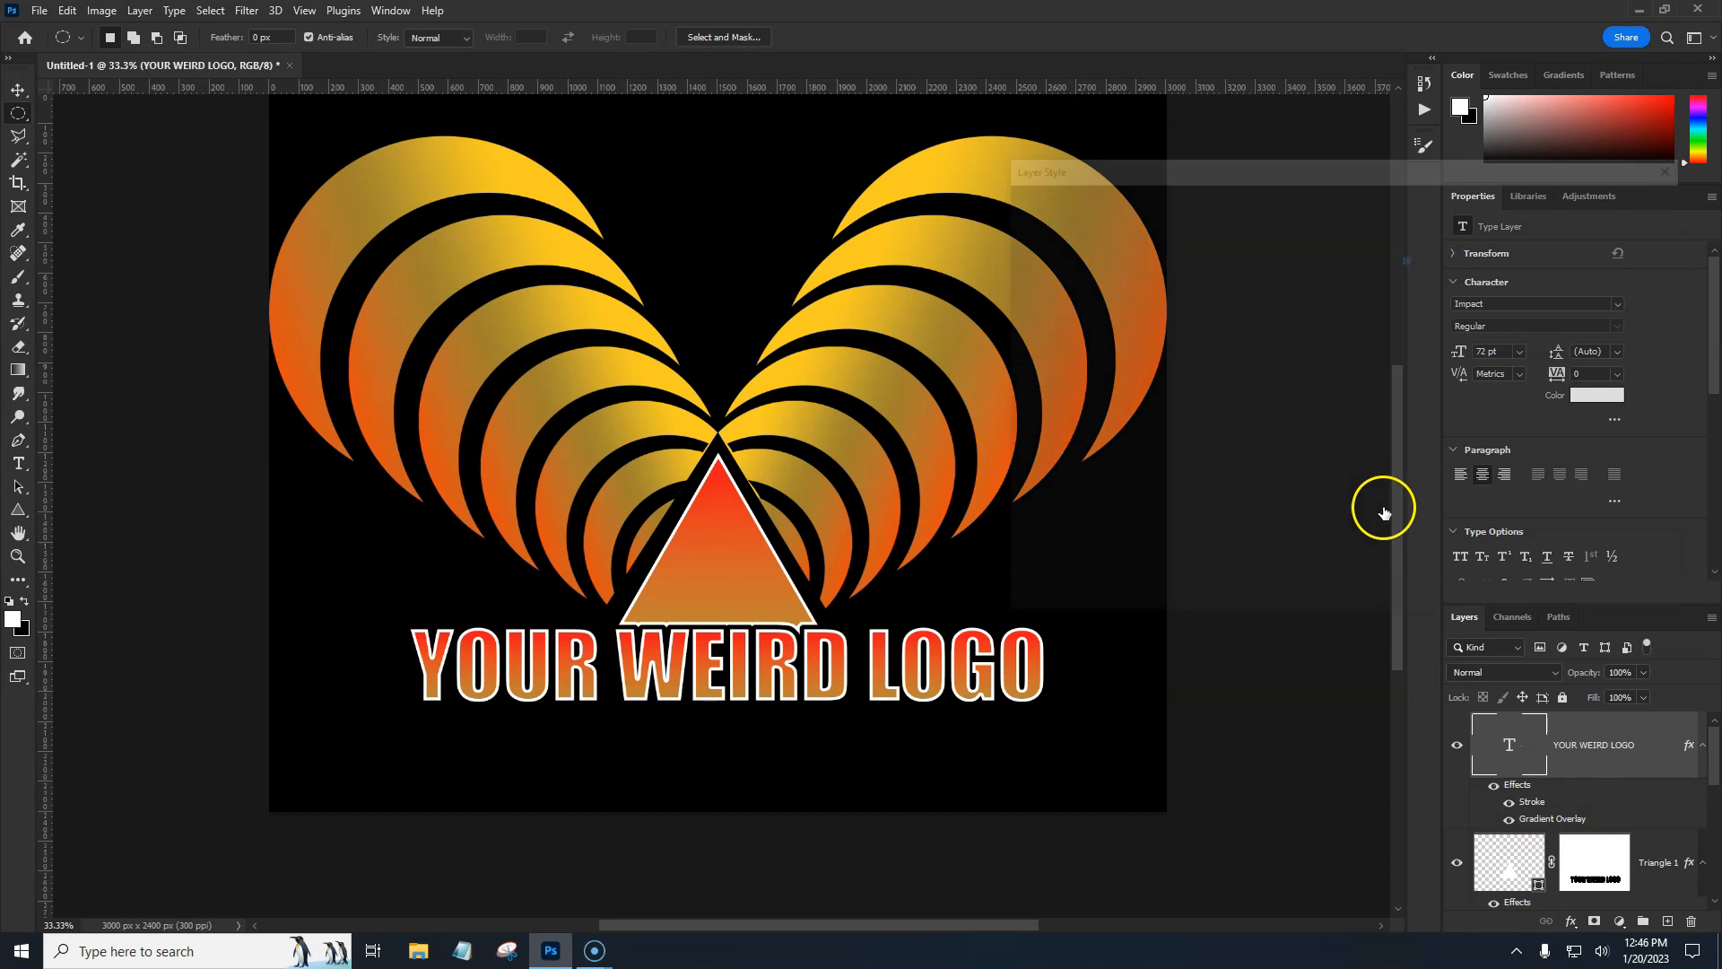
type("3")
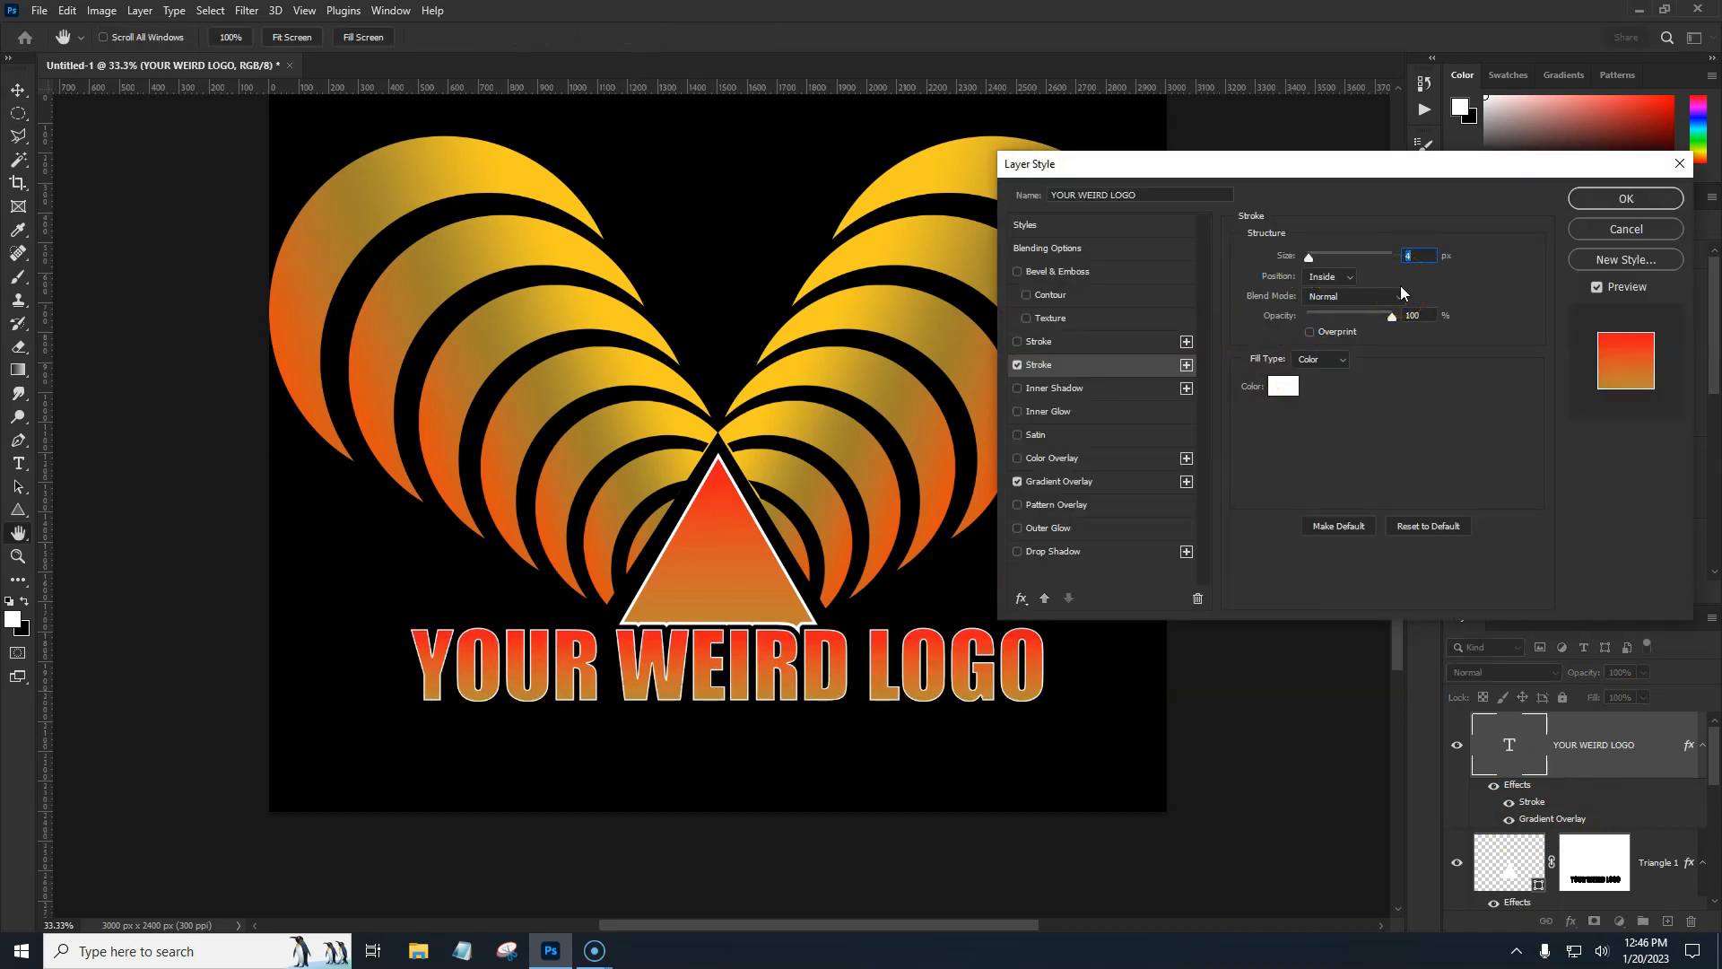
left_click(1627, 199)
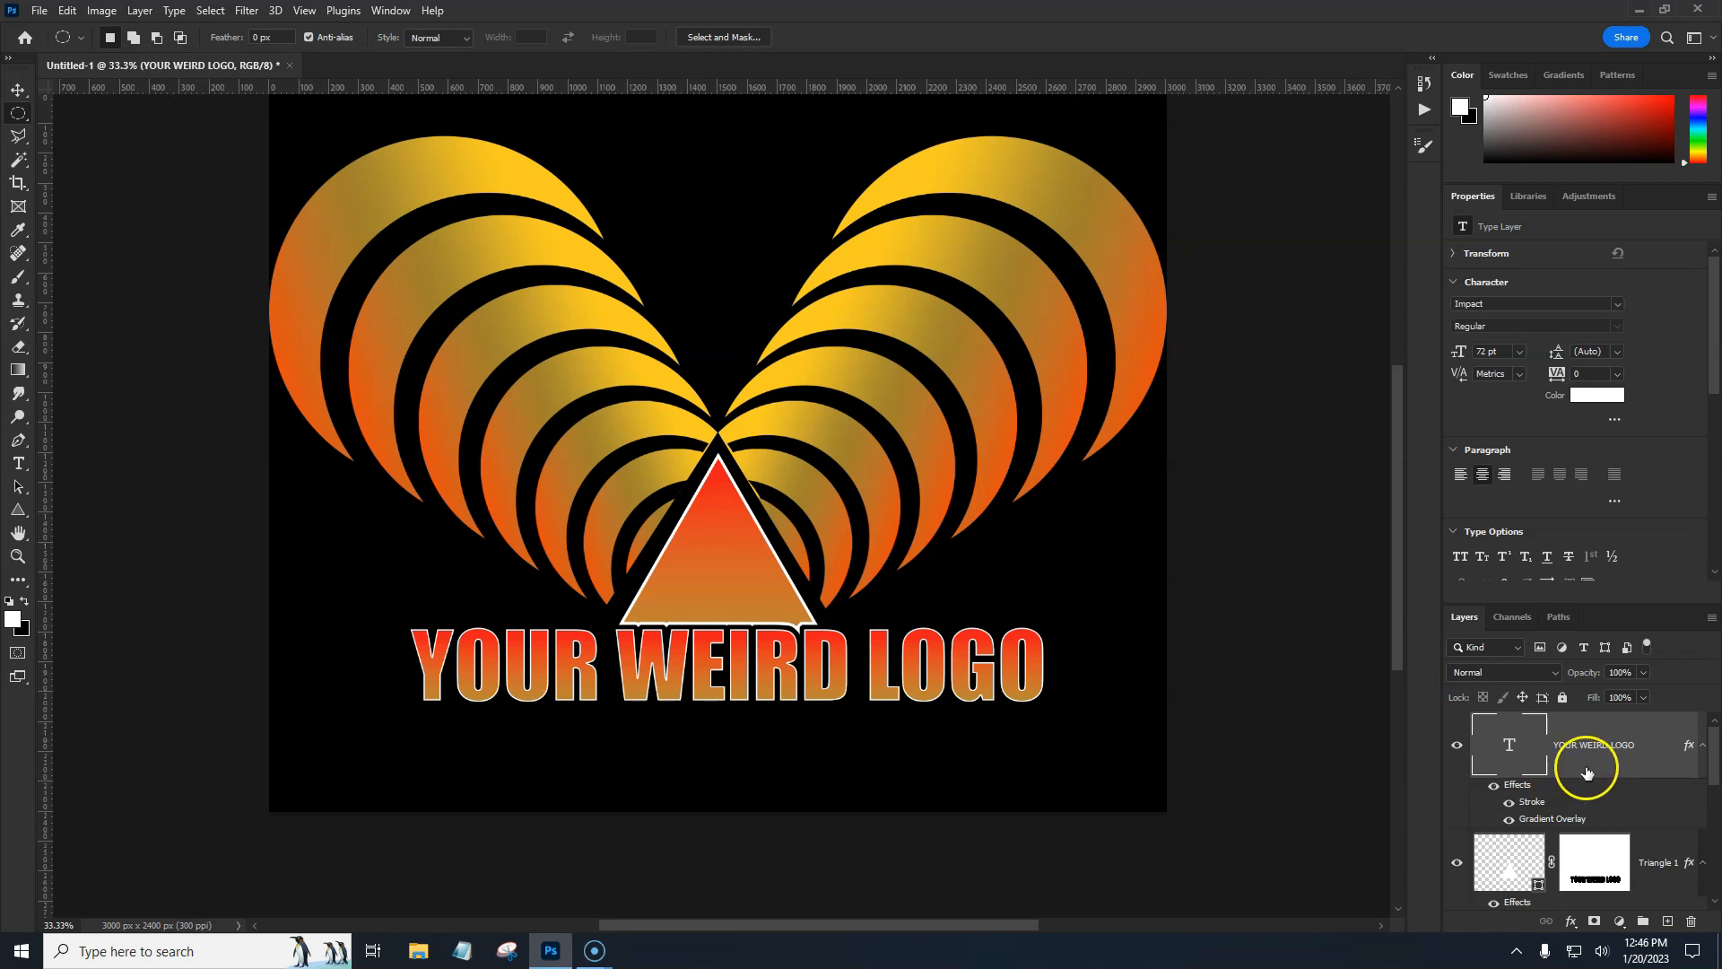
Make the hidden gradient shapes on Layer 2 and Layer 1 visible behind the logo
left_click(1720, 839)
left_click_drag(1719, 789, 1719, 874)
left_click(1456, 752)
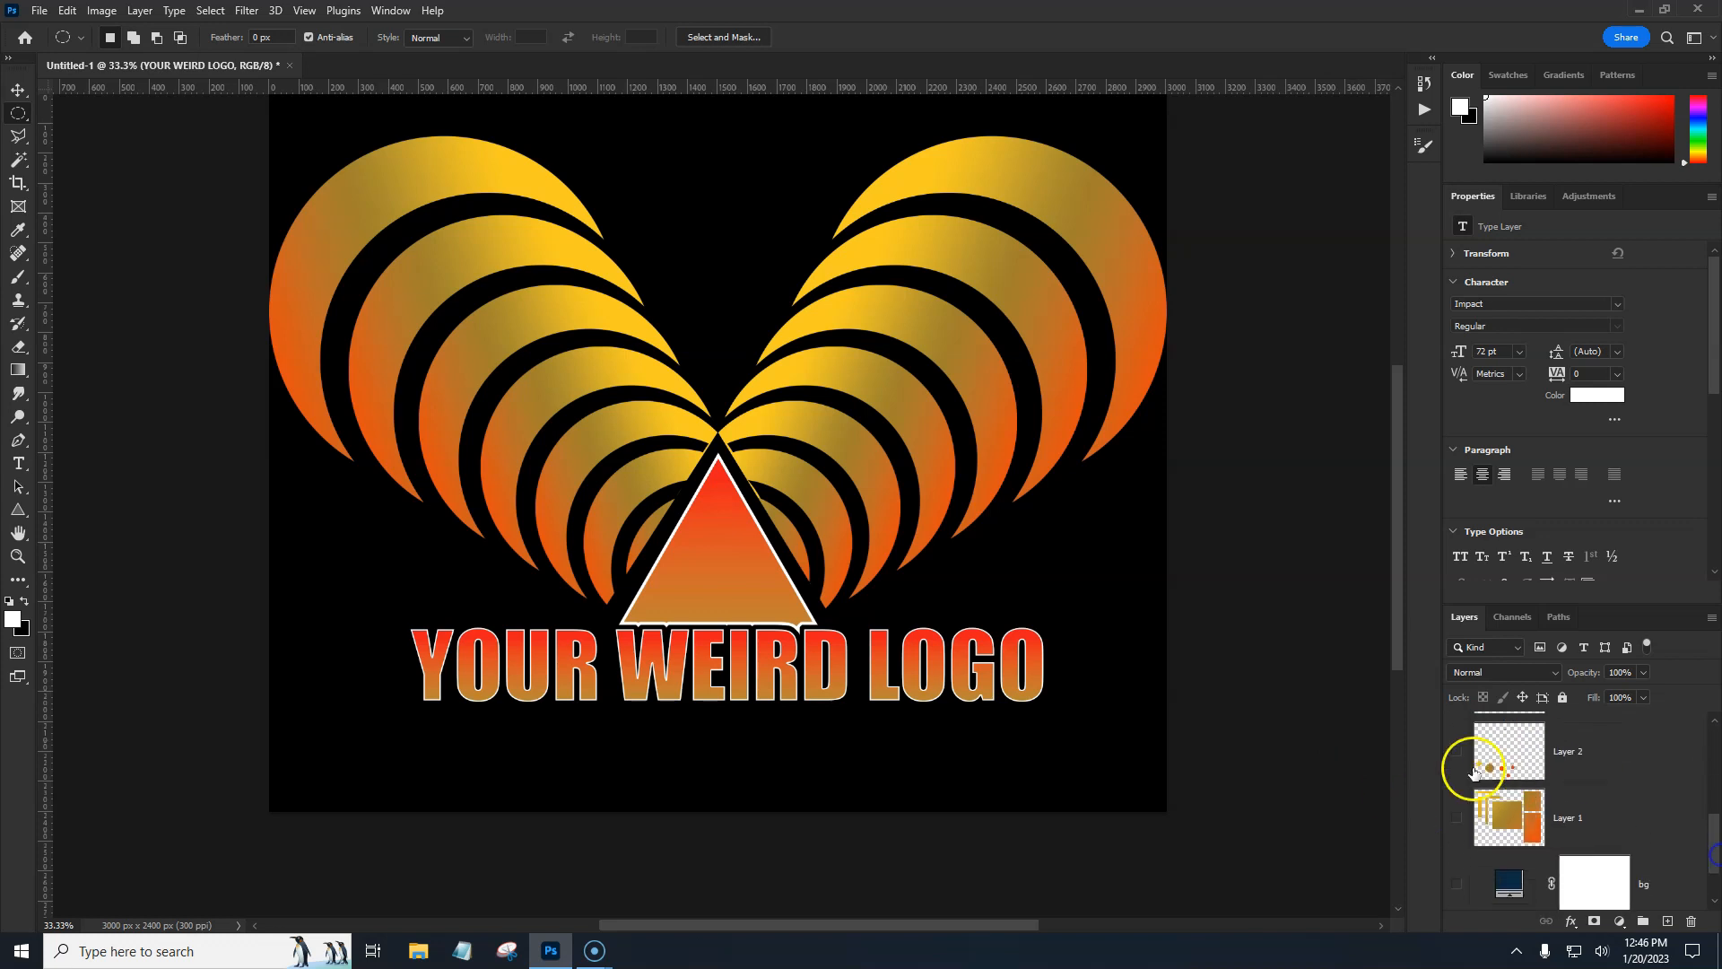
left_click(1457, 817)
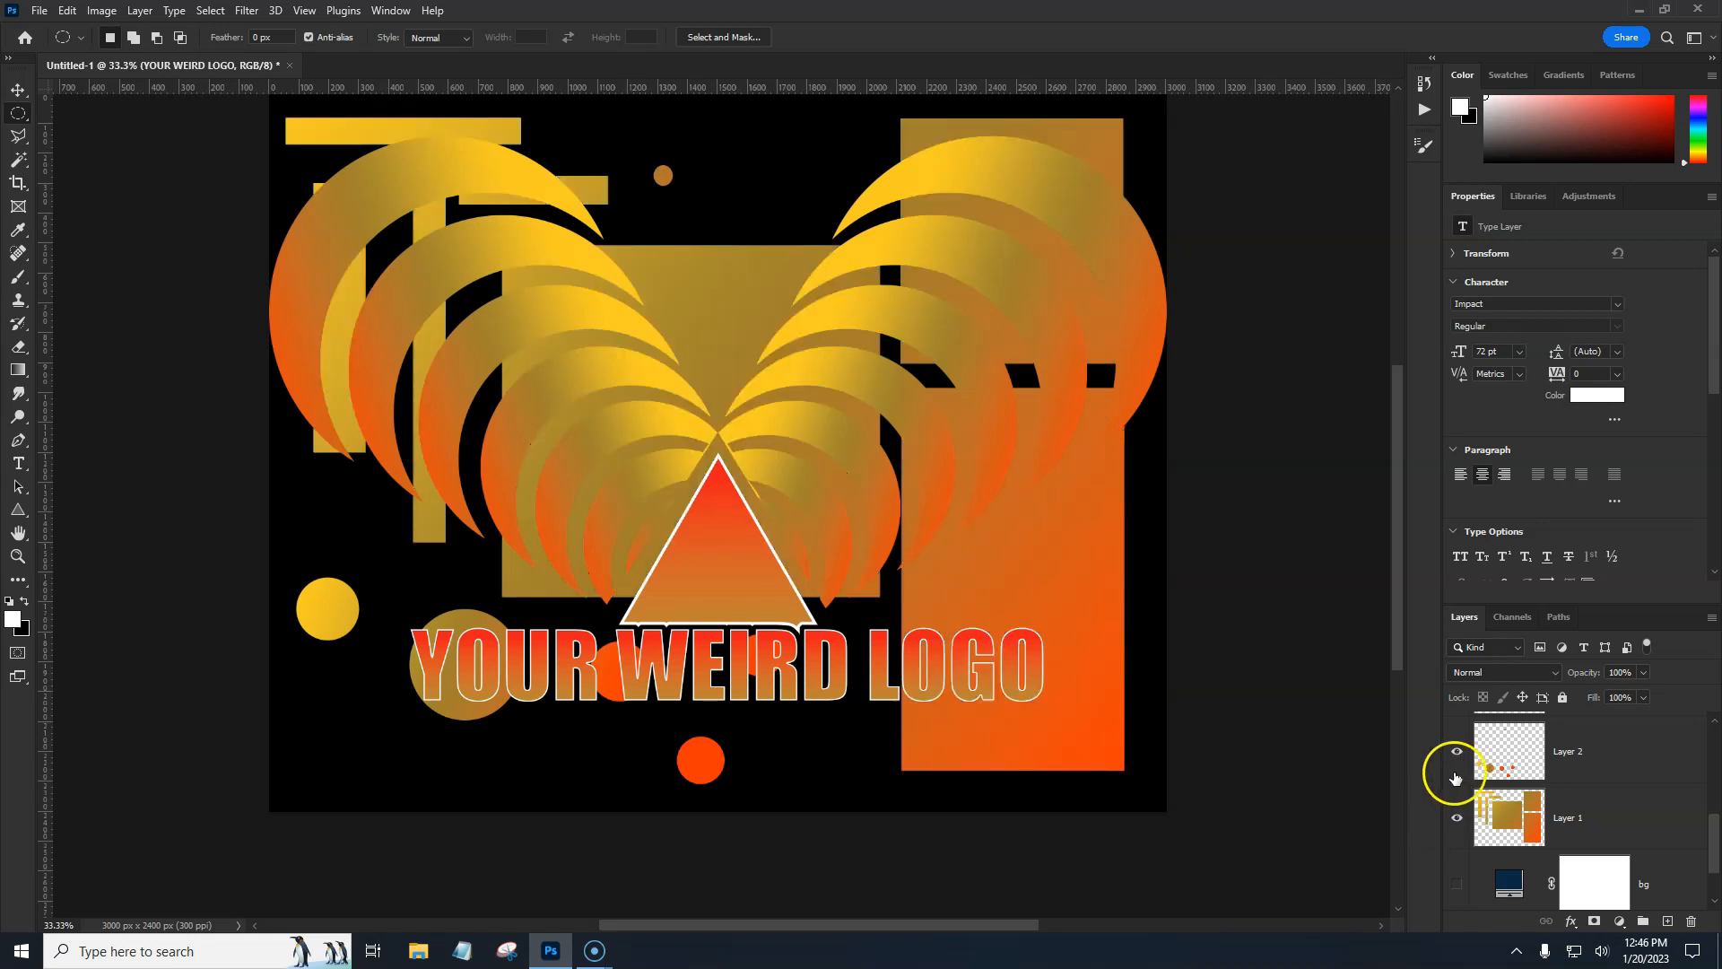
Reduce the opacity of Layer 1 to 30% and of Layer 2 to 38%
left_click(1606, 809)
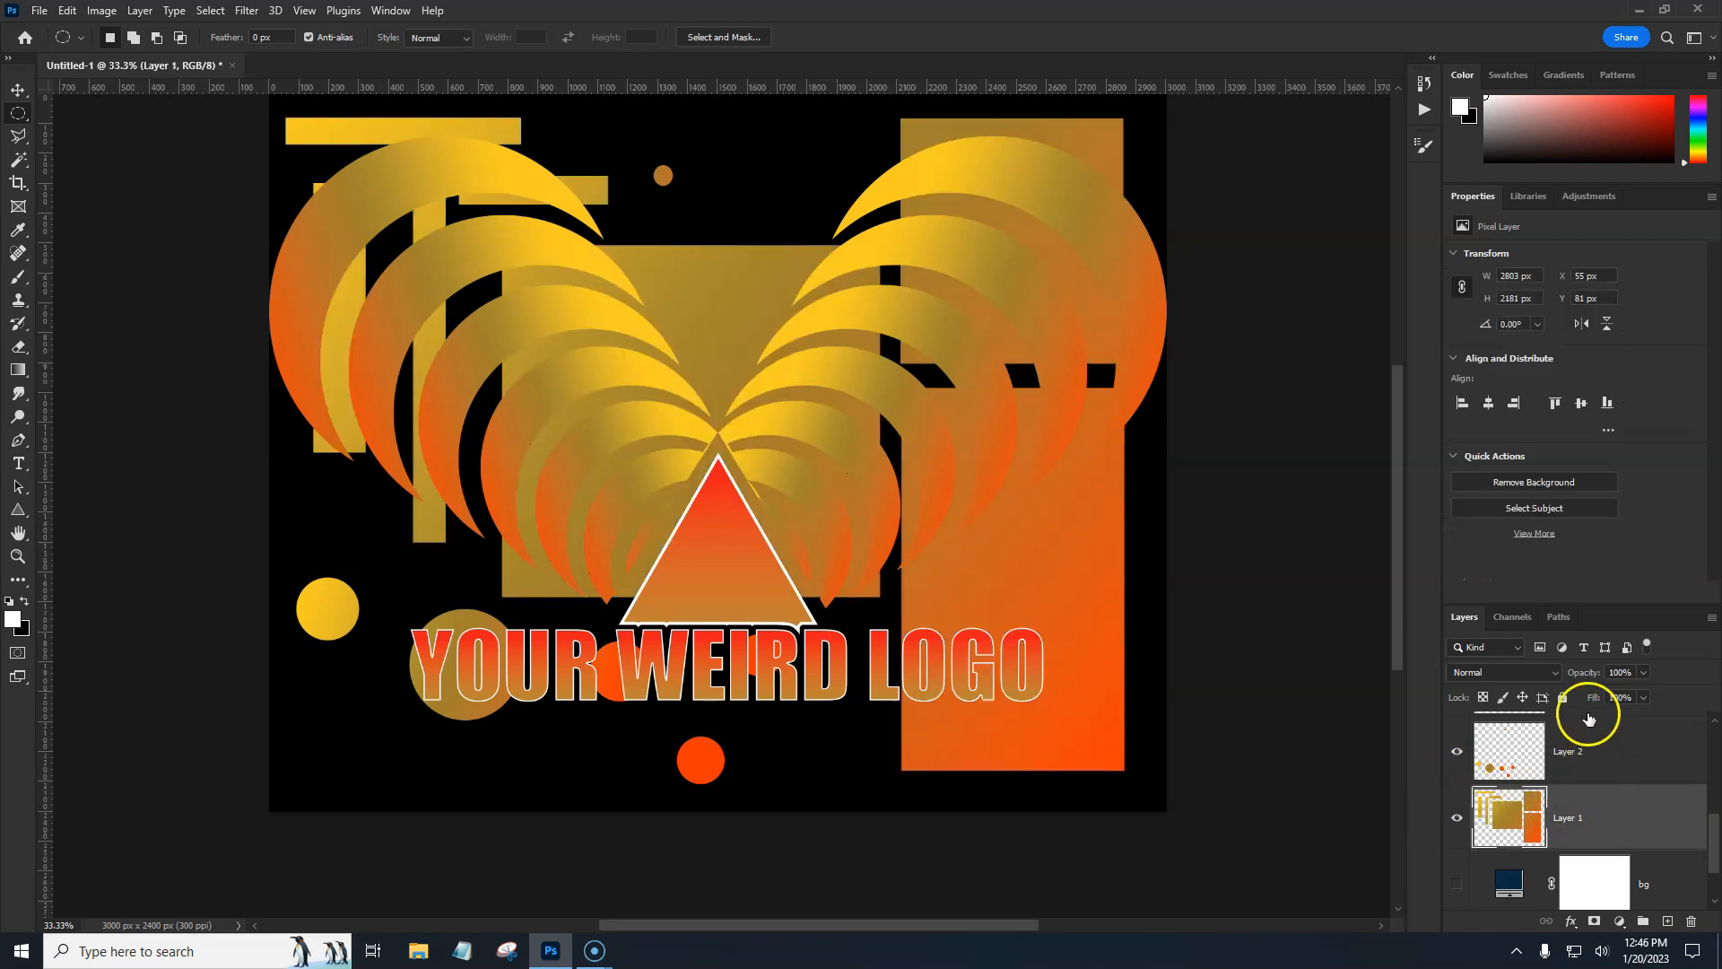
left_click_drag(1587, 675, 1525, 682)
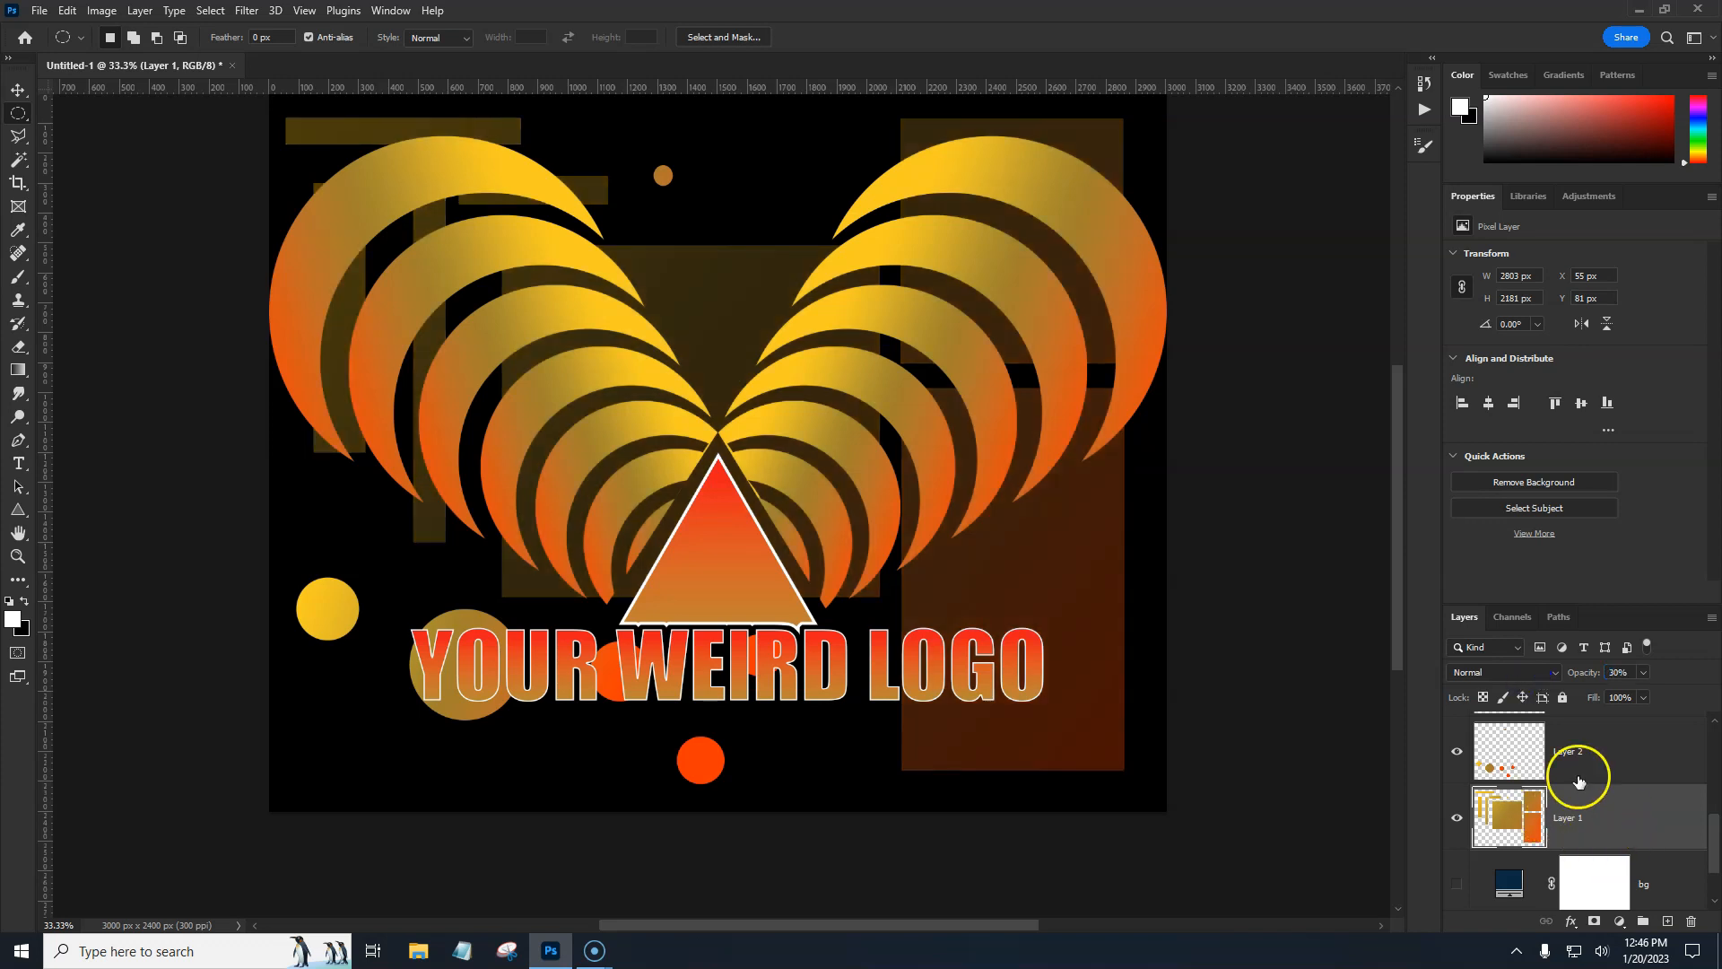
left_click(1603, 758)
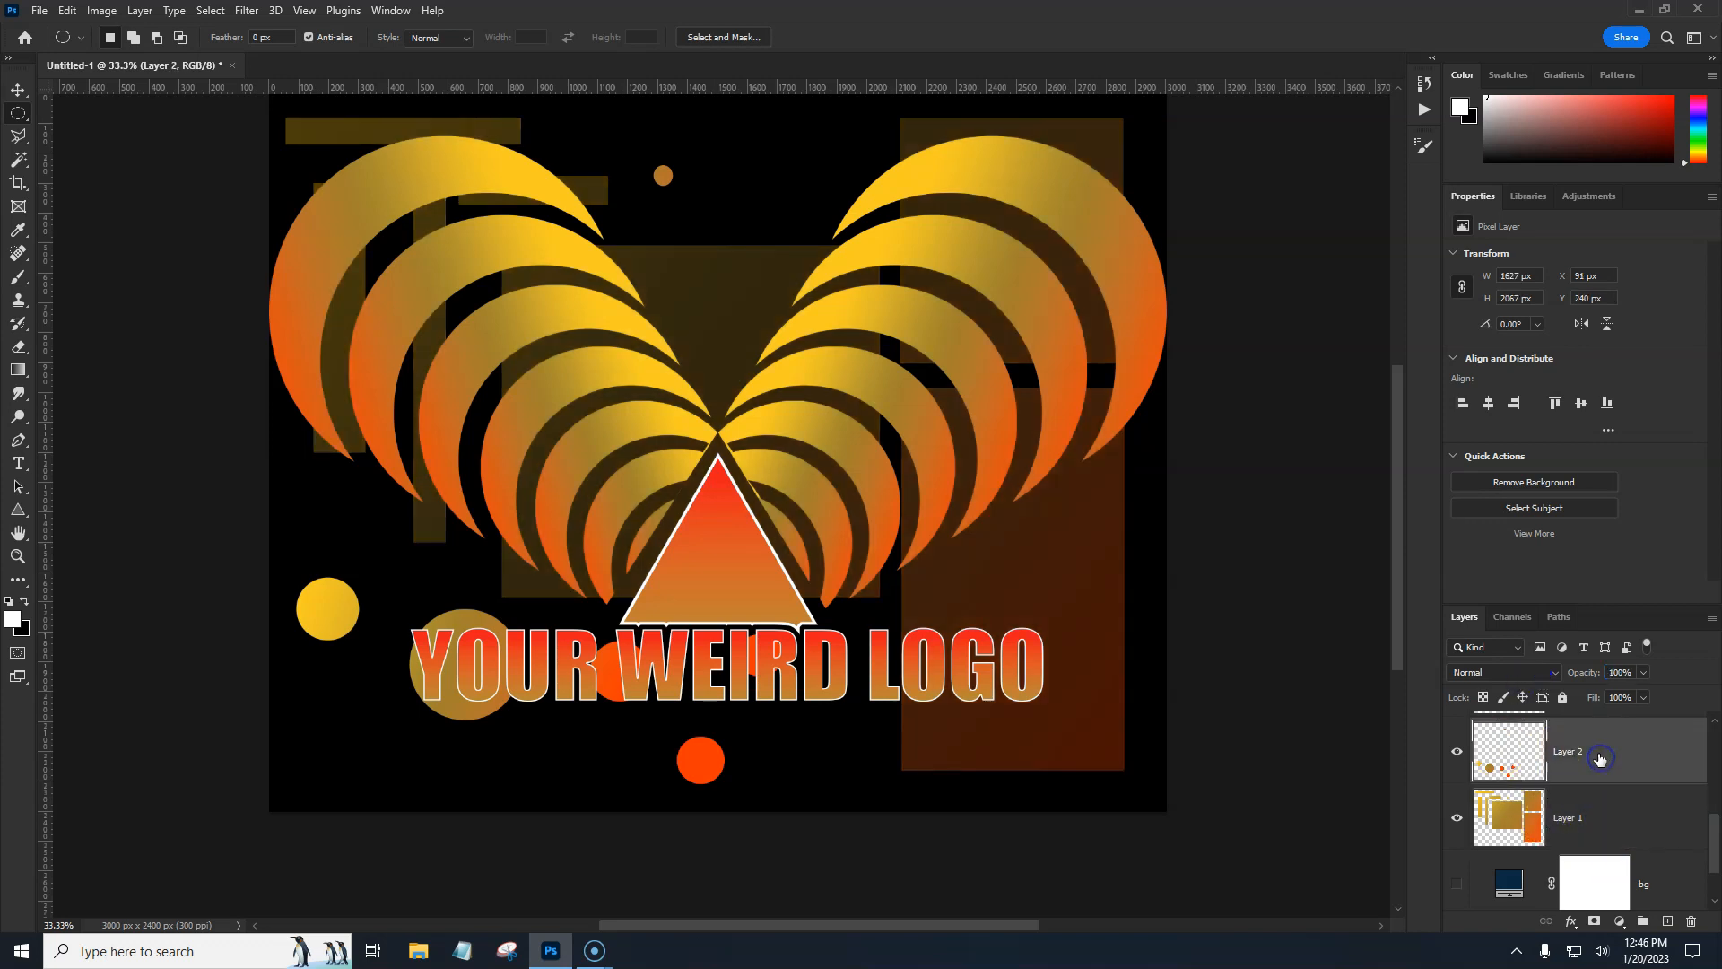
left_click(1570, 678)
left_click_drag(1570, 679, 1528, 687)
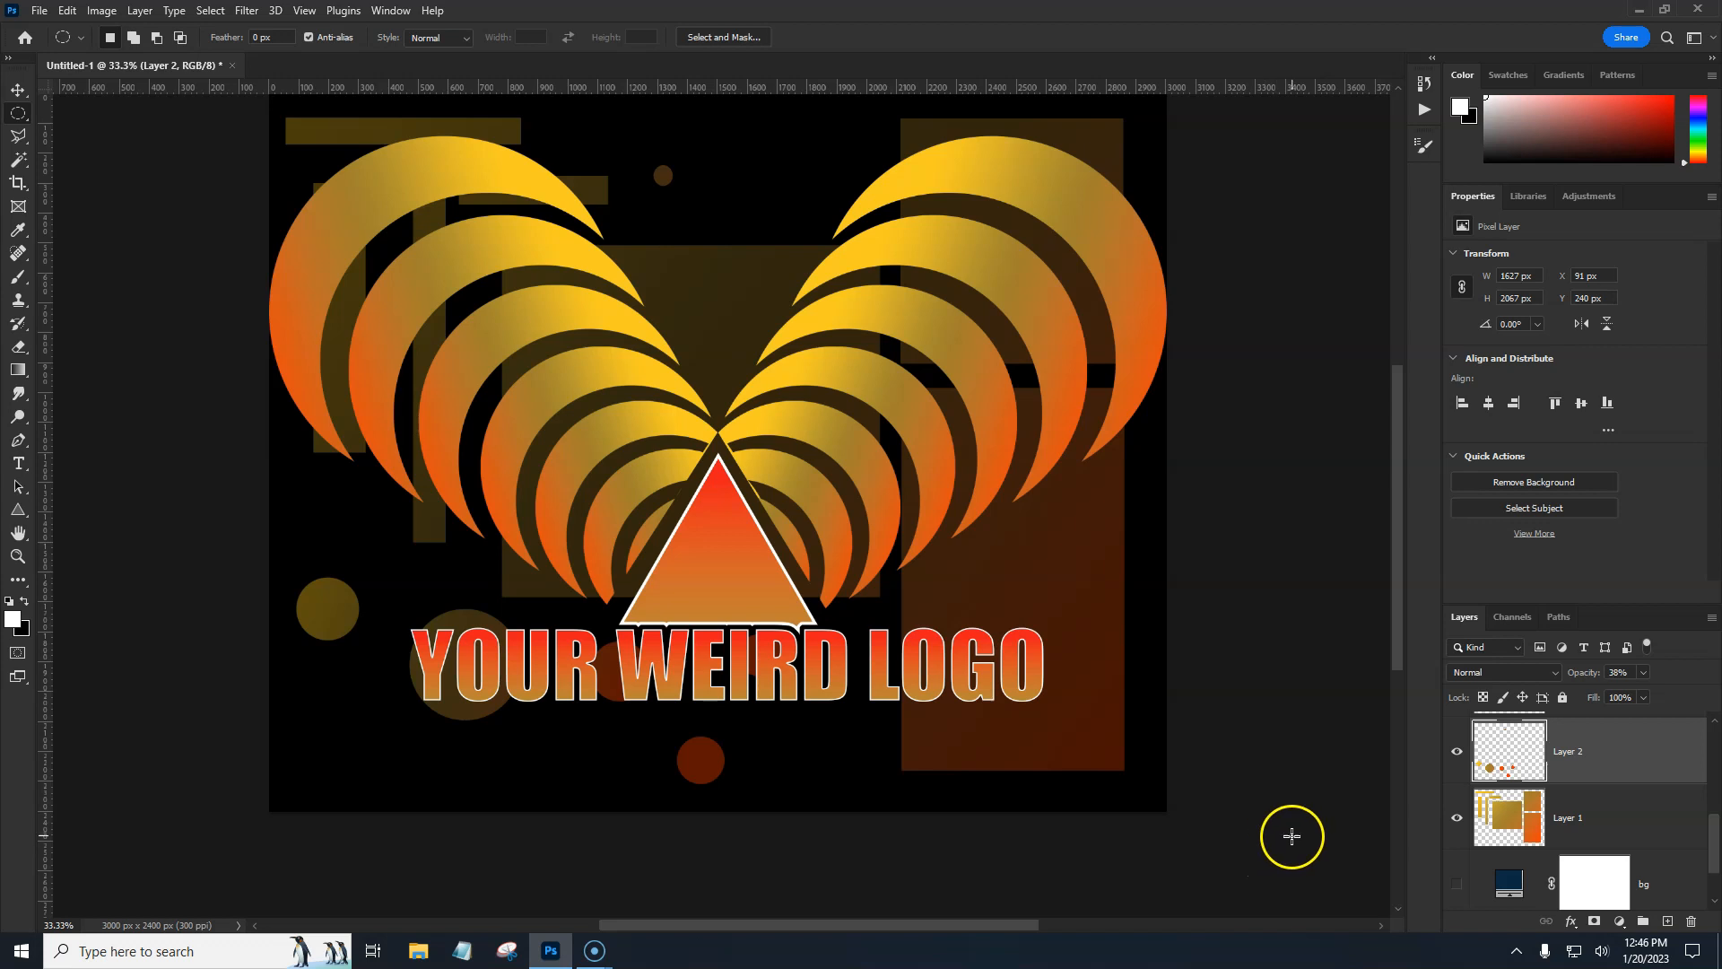